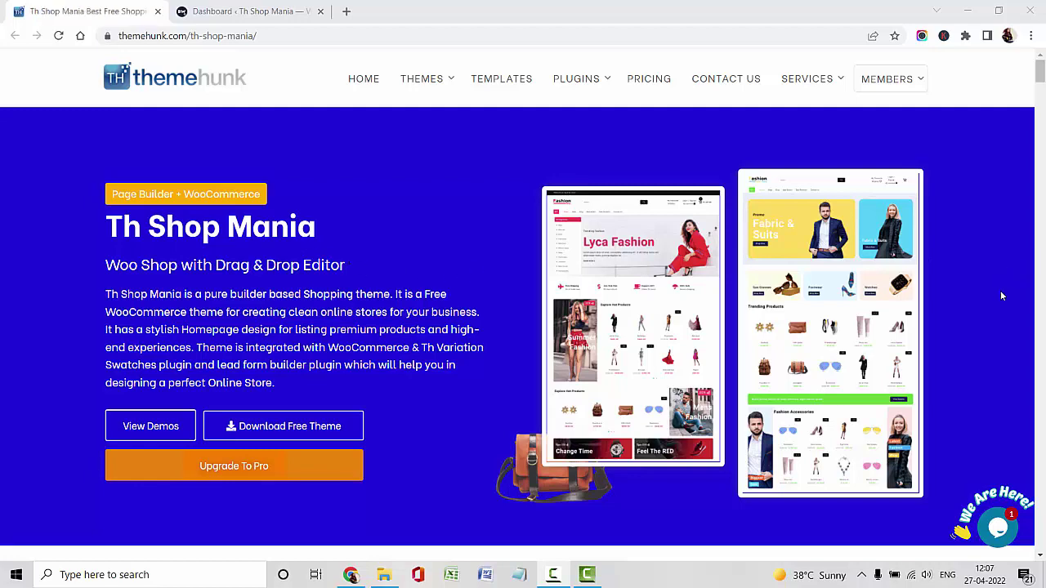
Step: Look through the ready-to-import templates and the Pro feature list on the Th Shop Mania page
scroll(1002, 296, "down", 2)
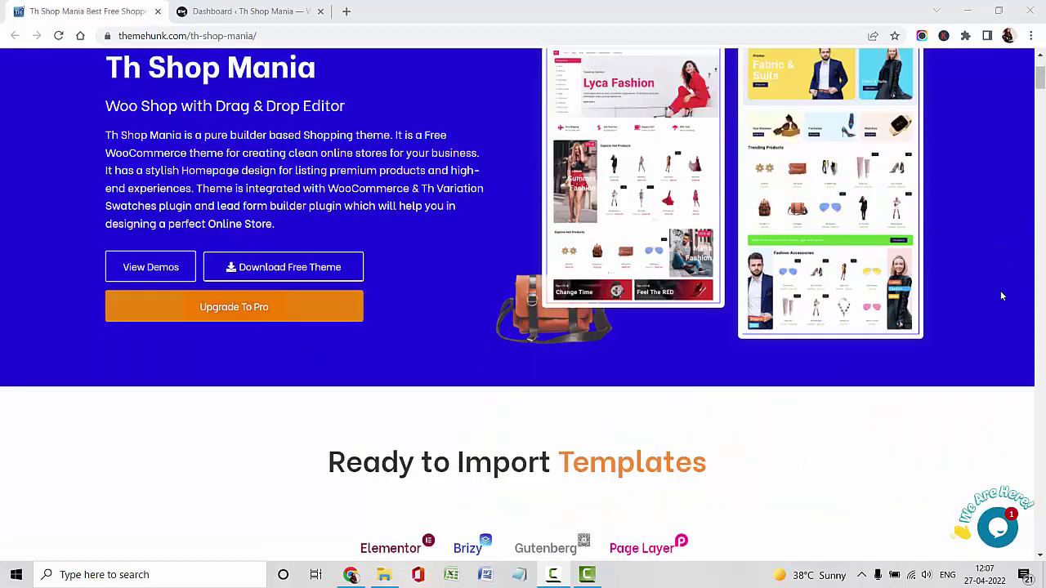
scroll(1001, 296, "down", 4)
scroll(1030, 332, "up", 2)
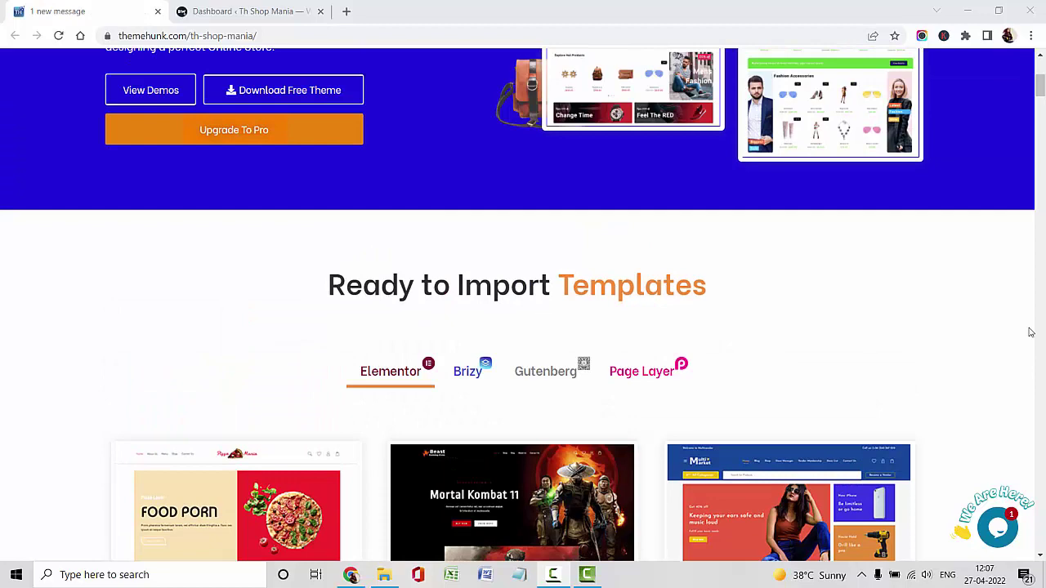
scroll(1031, 332, "down", 4)
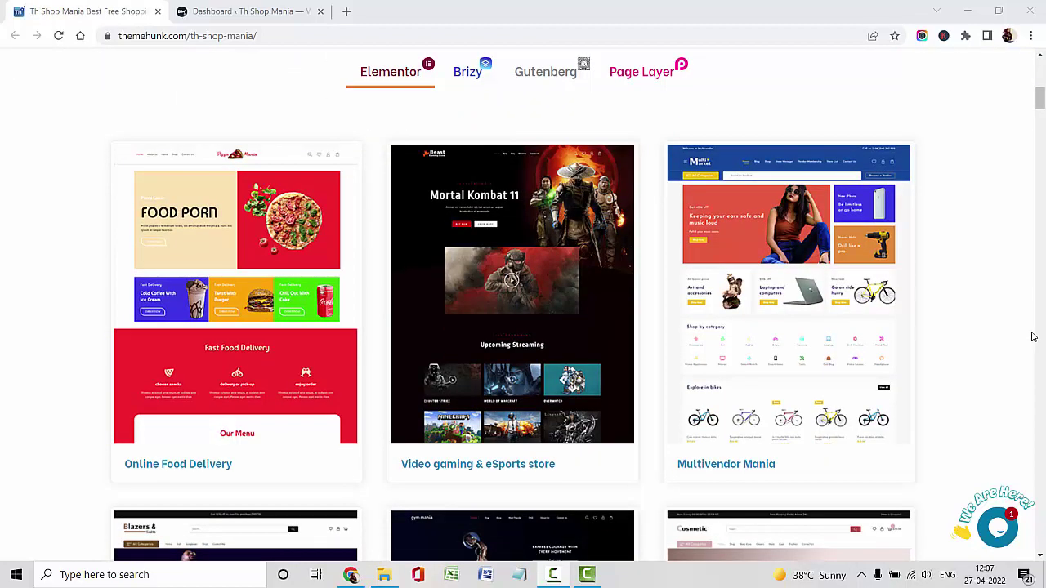
scroll(1033, 336, "down", 8)
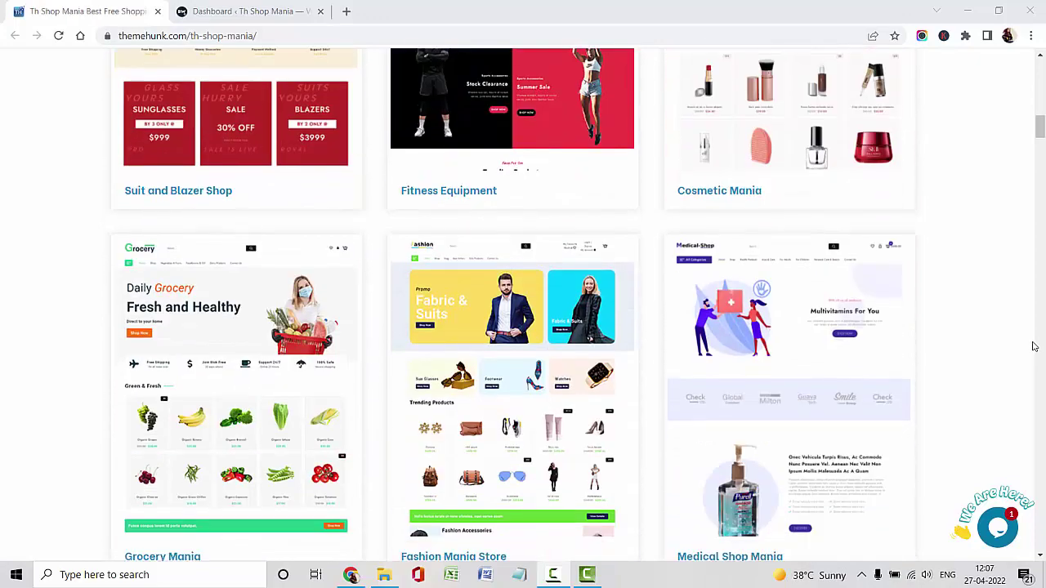
scroll(1032, 347, "down", 8)
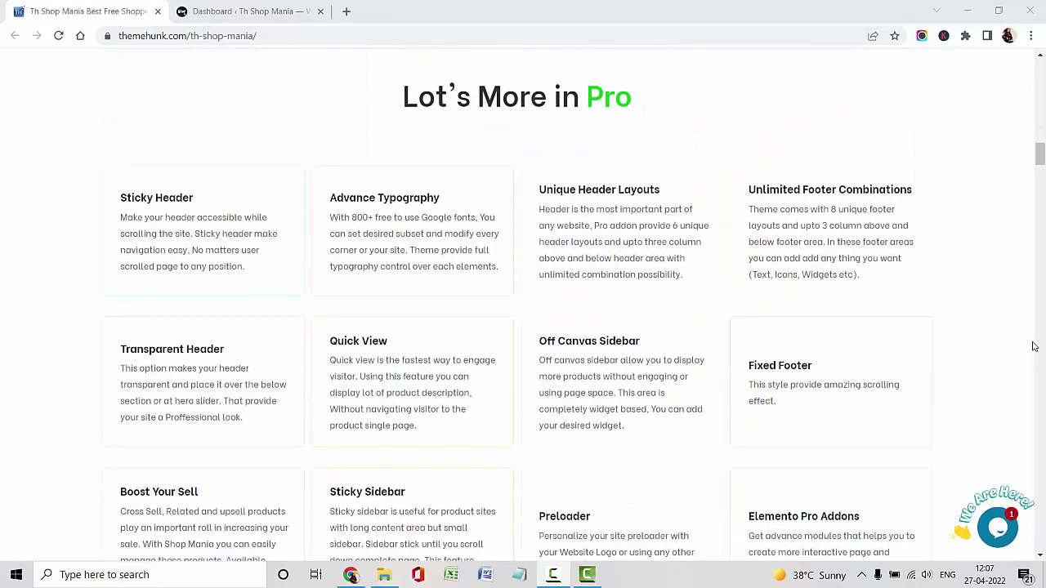
scroll(1032, 346, "down", 2)
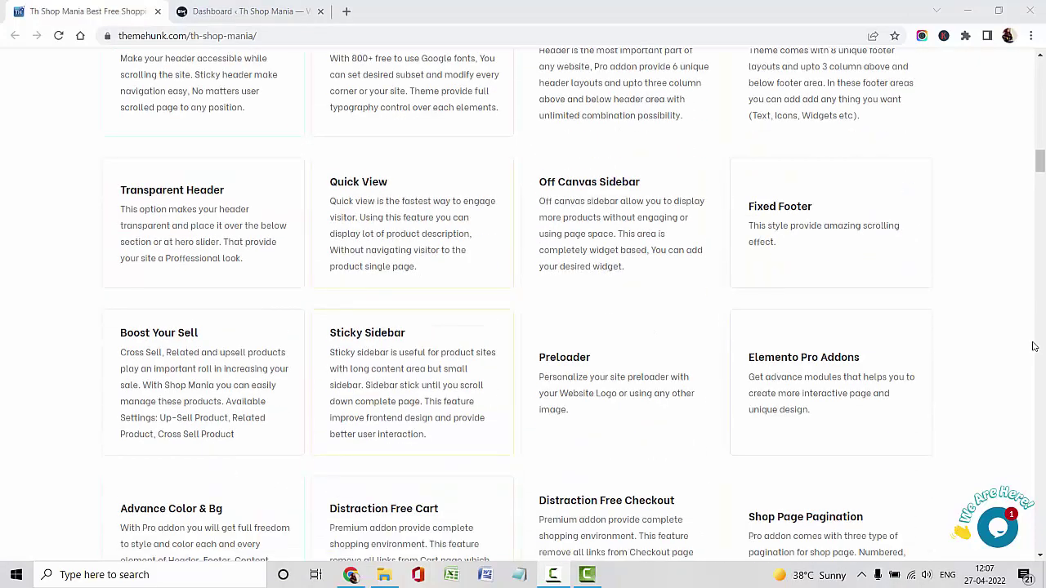
scroll(1032, 346, "down", 8)
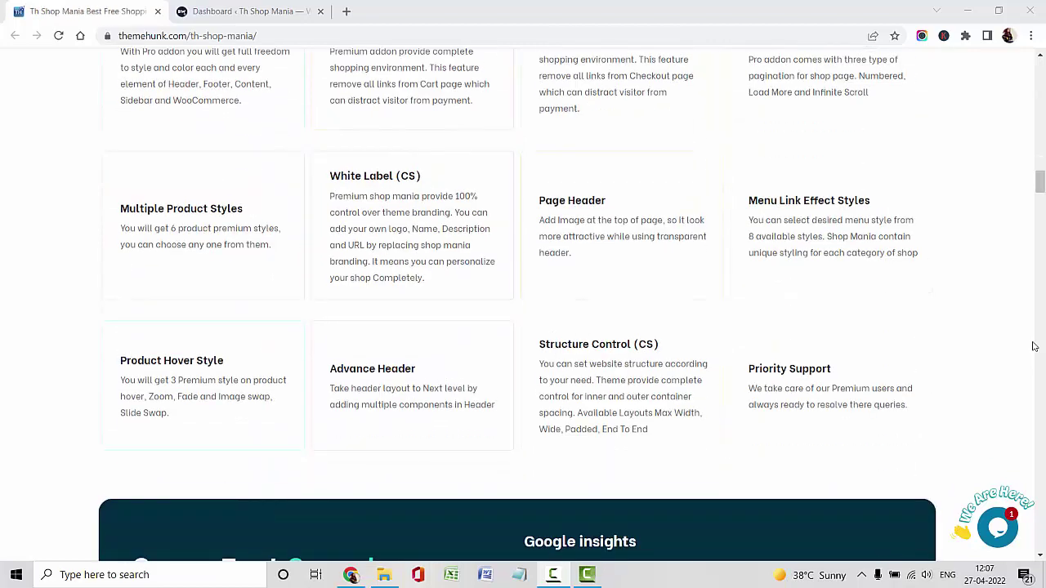
scroll(1032, 347, "down", 3)
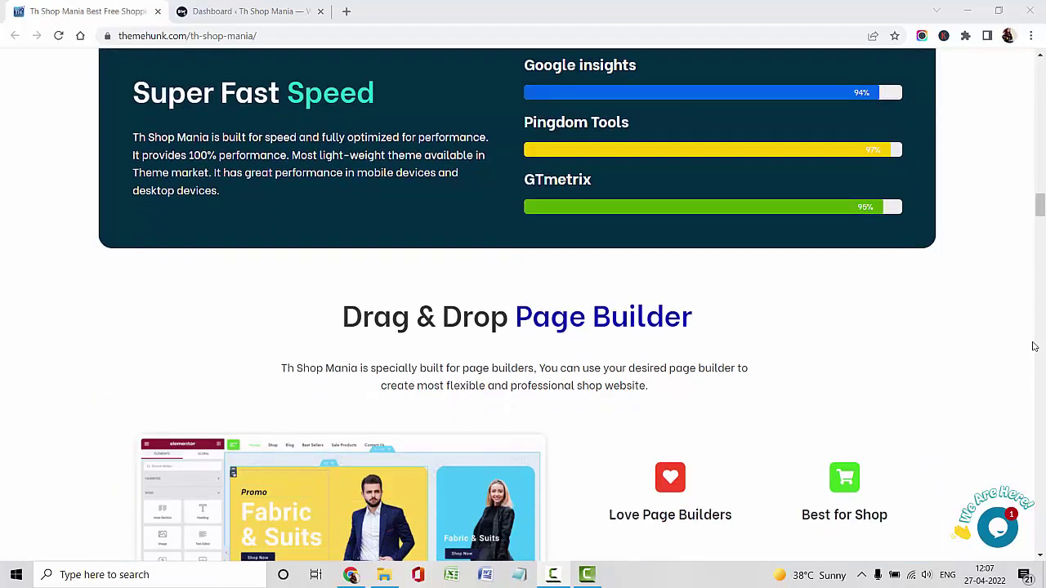
Step: Review the page builder, builder compatibility, demo import, WooCommerce, cart and search plugin sections of the theme page
scroll(1032, 346, "down", 2)
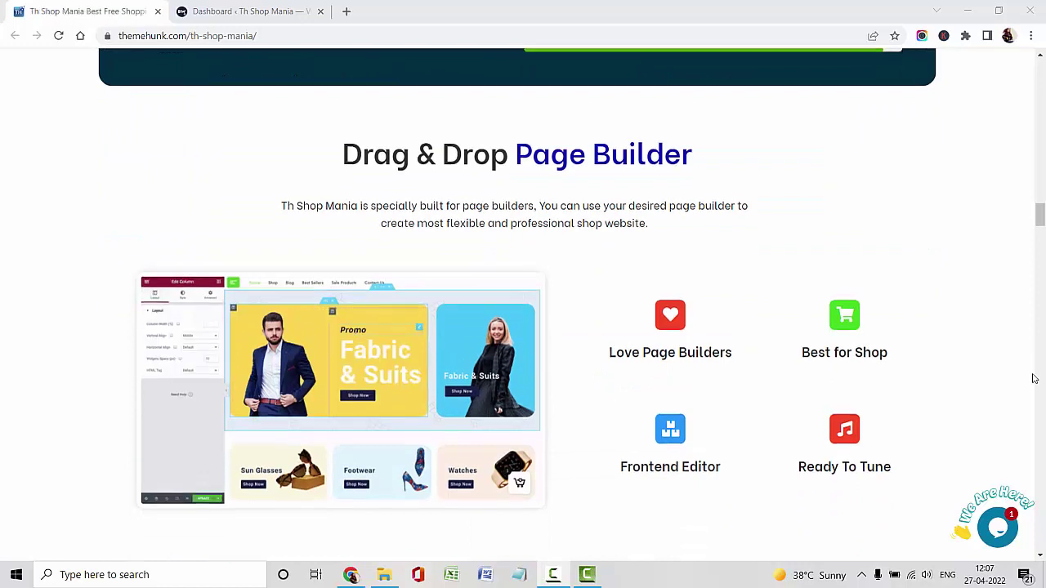
scroll(1033, 378, "down", 2)
scroll(1034, 378, "down", 6)
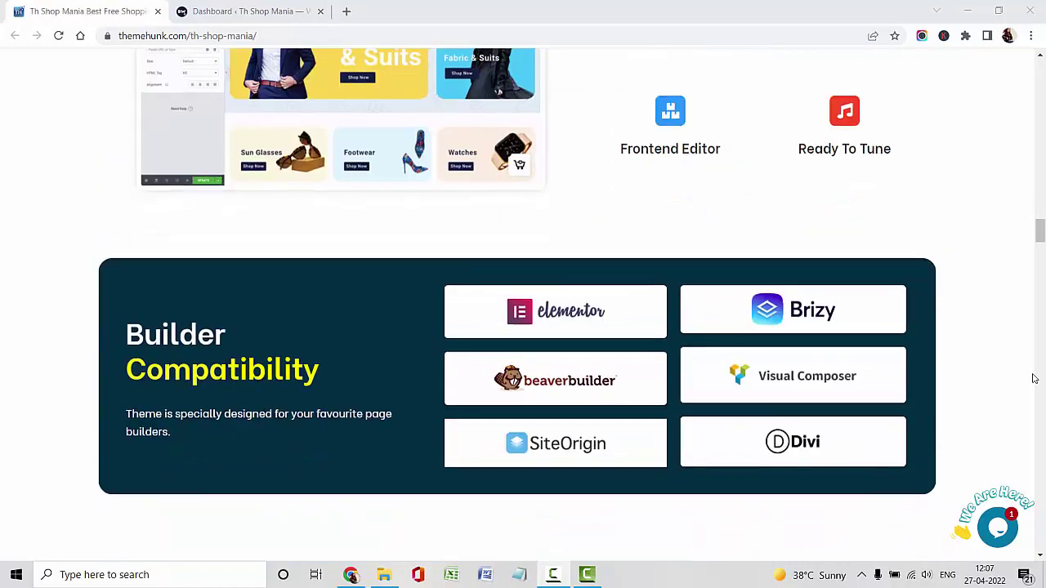
scroll(1034, 378, "down", 2)
scroll(1034, 378, "down", 2)
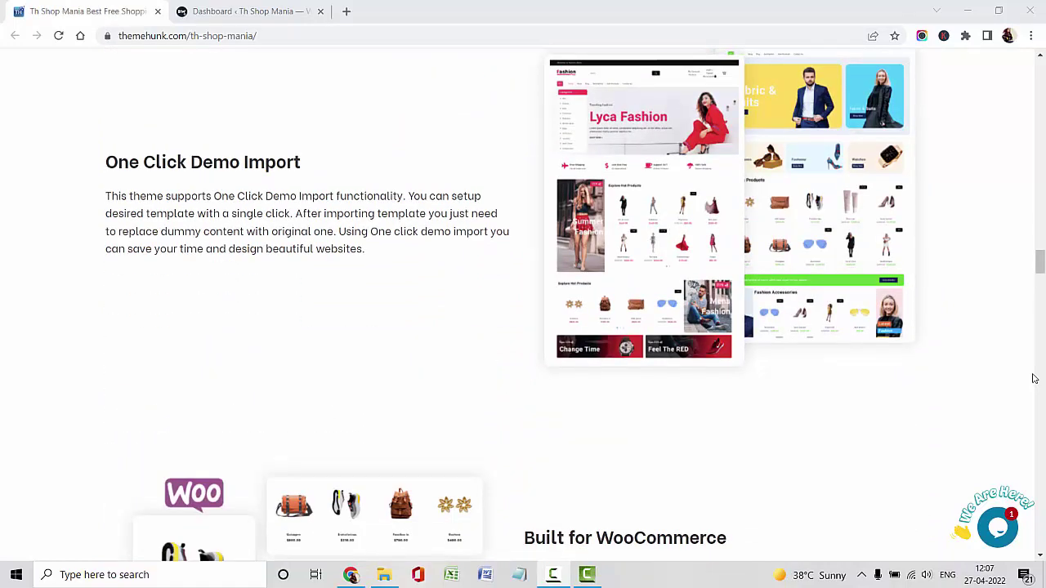
scroll(1032, 370, "down", 4)
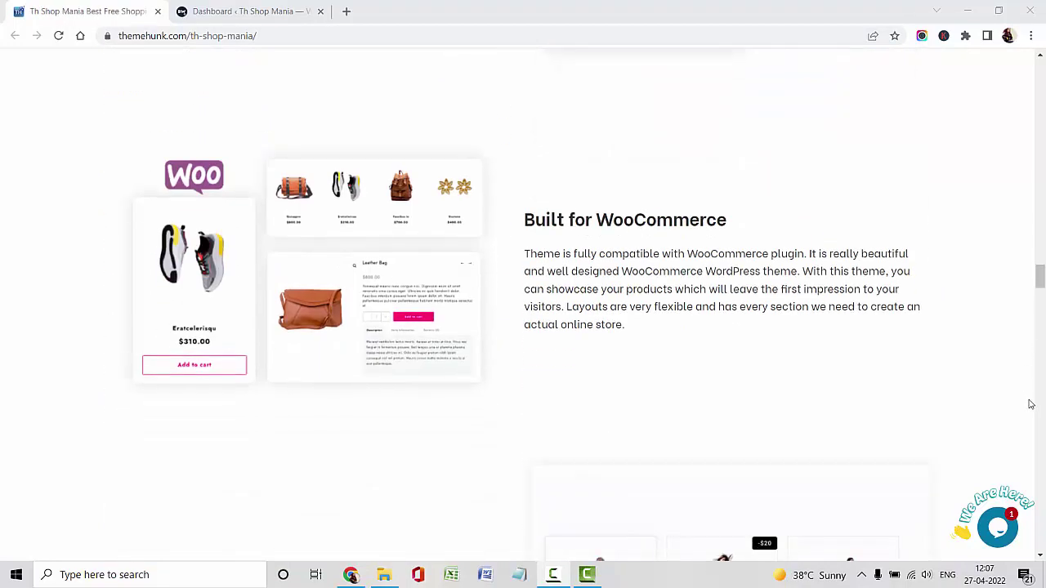
scroll(1031, 404, "down", 4)
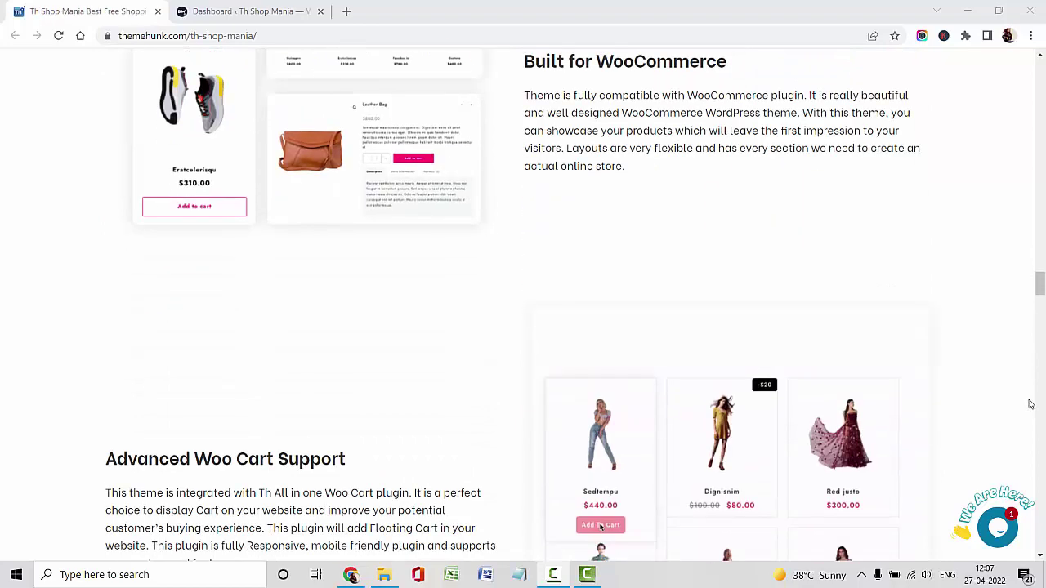
scroll(1031, 404, "down", 2)
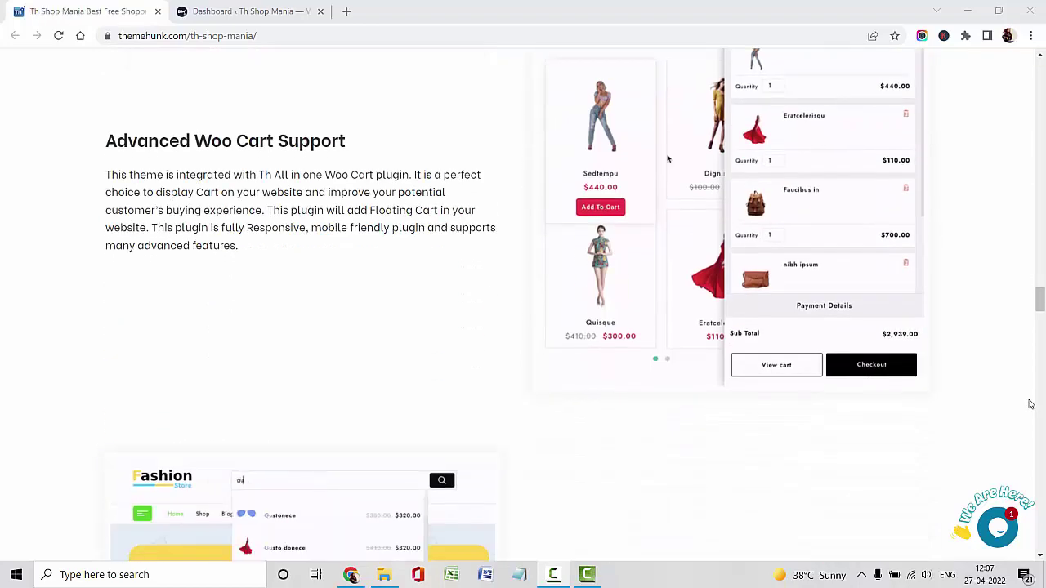
scroll(1031, 404, "down", 4)
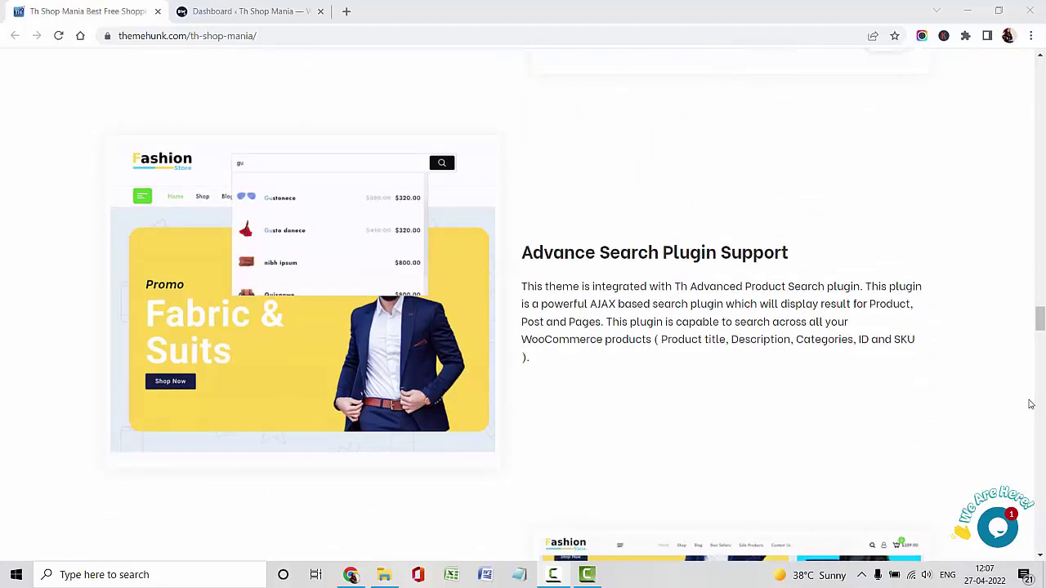
Step: Examine the premium features and the pricing plans, and return to the start of the theme page
scroll(1031, 404, "down", 3)
scroll(1031, 405, "down", 1)
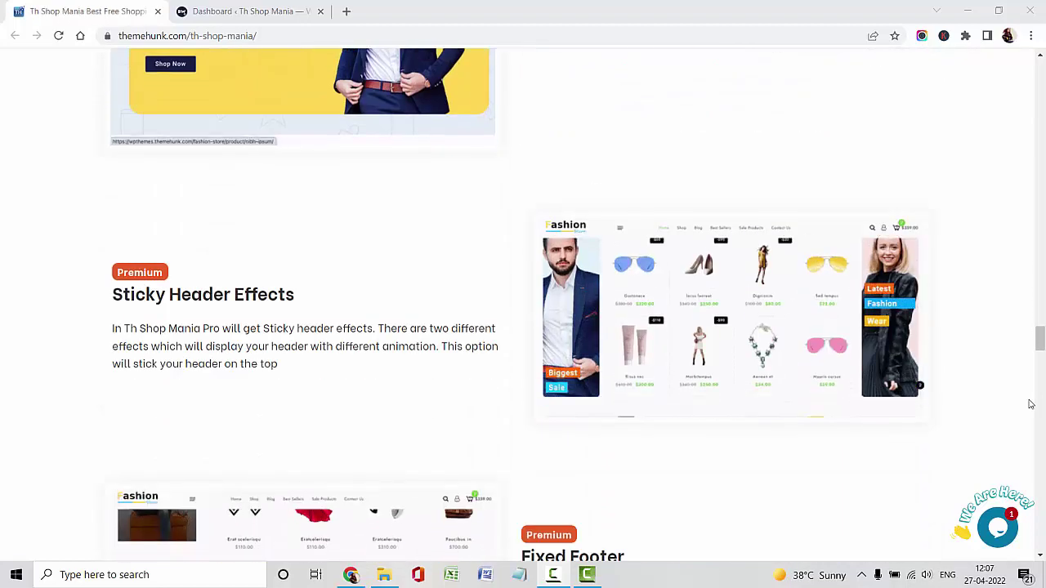
scroll(1032, 404, "down", 2)
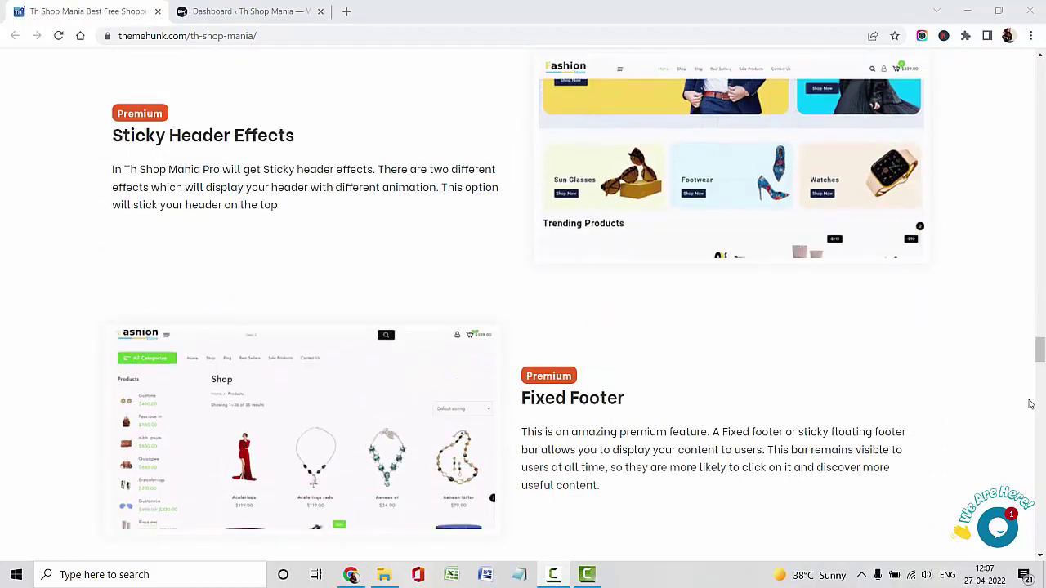
scroll(1027, 408, "down", 2)
scroll(1020, 418, "down", 2)
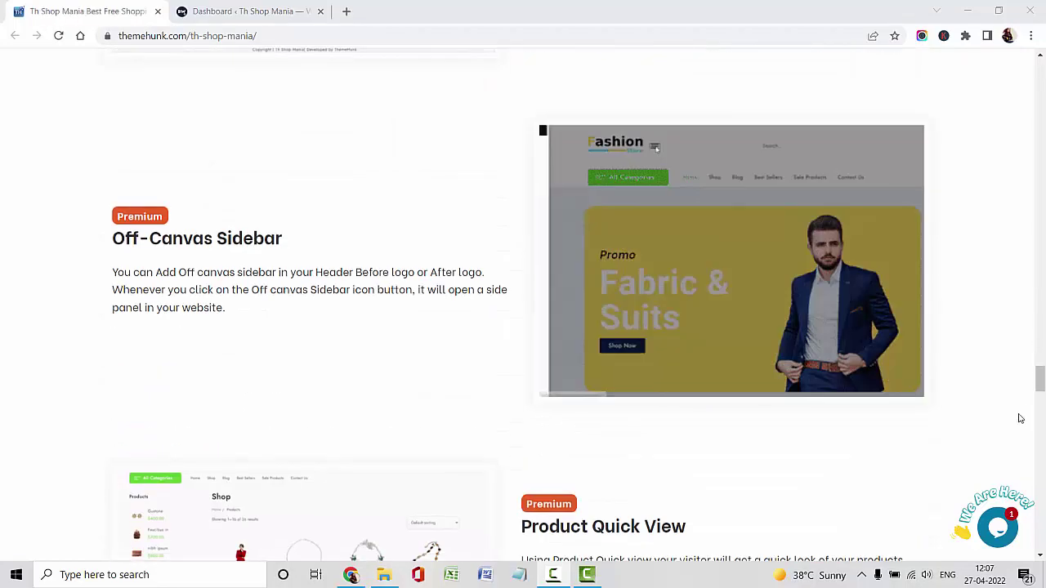
scroll(1020, 419, "down", 1)
scroll(1020, 418, "down", 5)
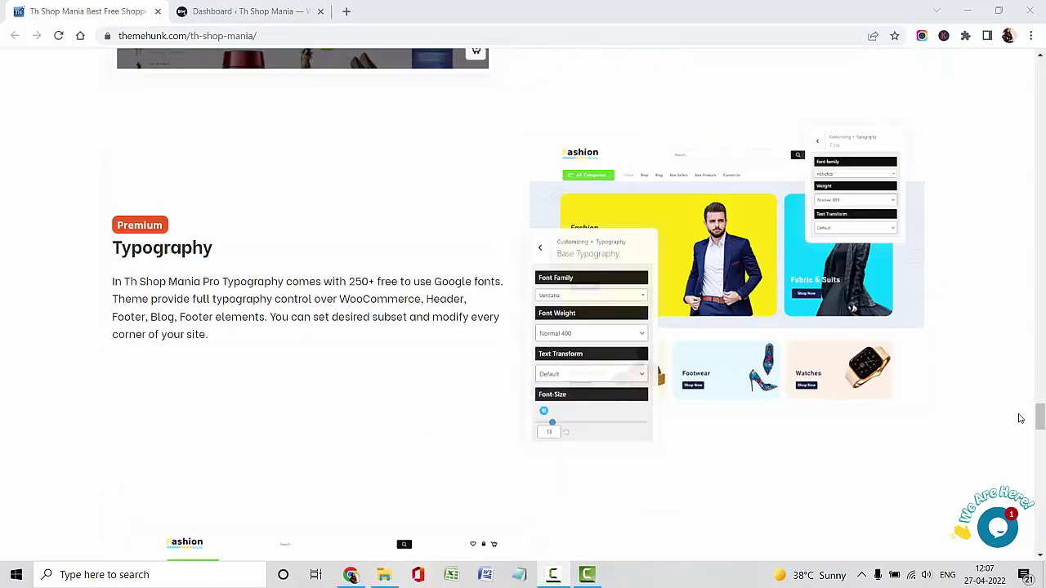
scroll(1020, 418, "down", 2)
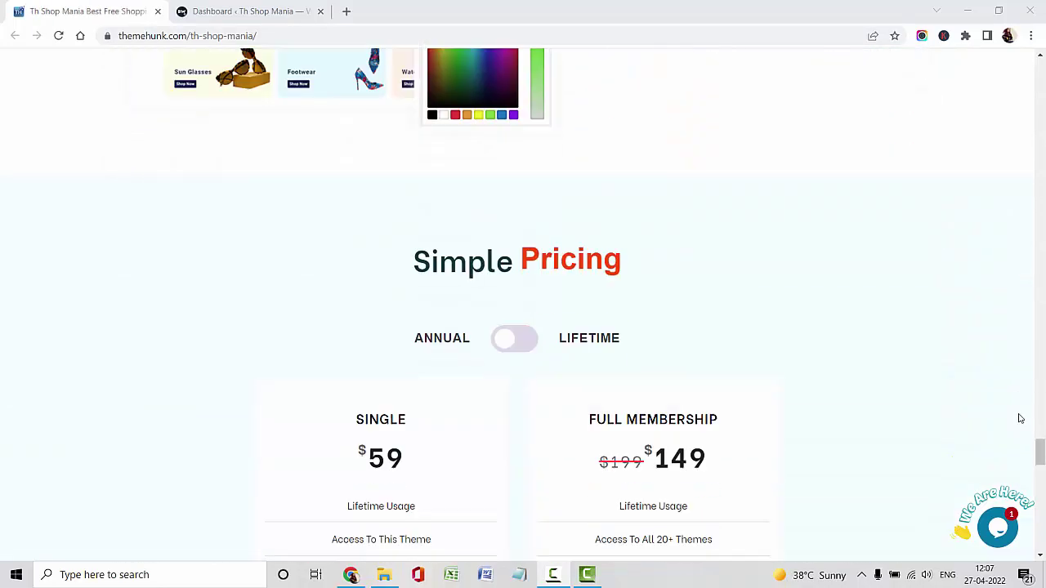
scroll(1020, 418, "down", 2)
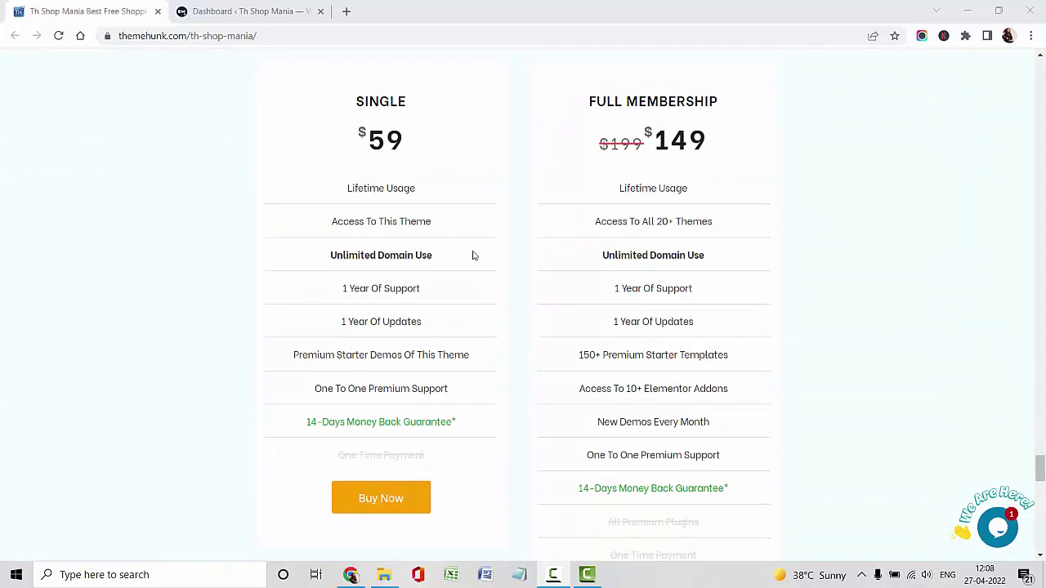
scroll(849, 376, "up", 20)
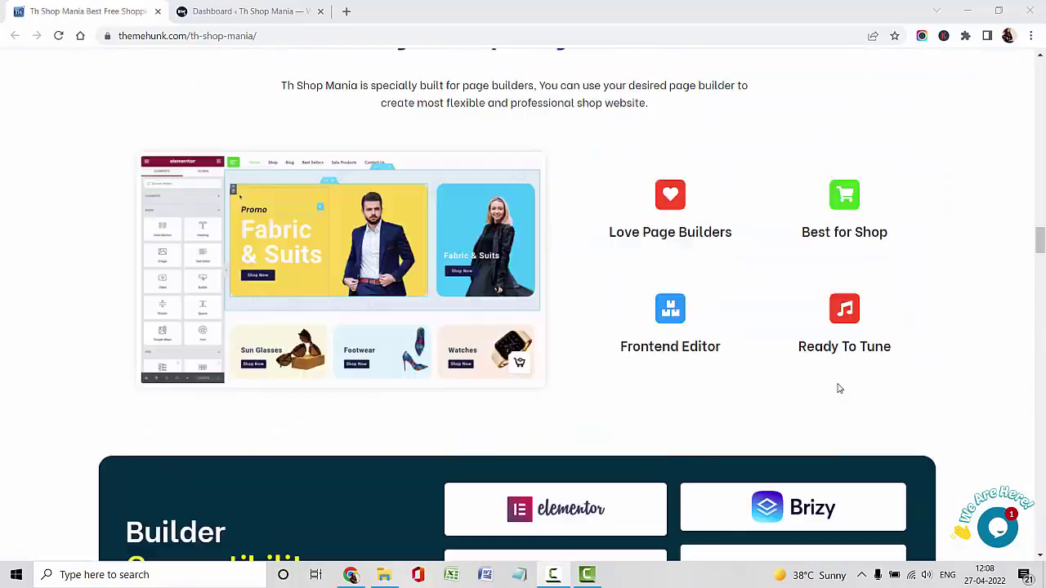
scroll(837, 388, "up", 15)
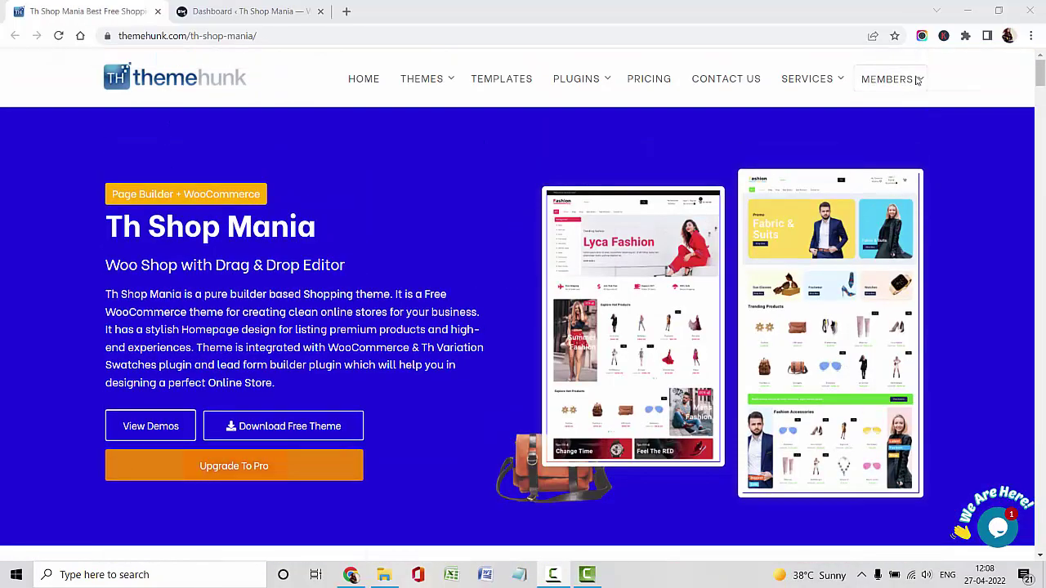
Step: Open the ThemeHunk member area and download the zip files of the TH Shop Mania Pro Plugin and TH Shop Mania Theme
mouse_move(916, 81)
left_click(917, 106)
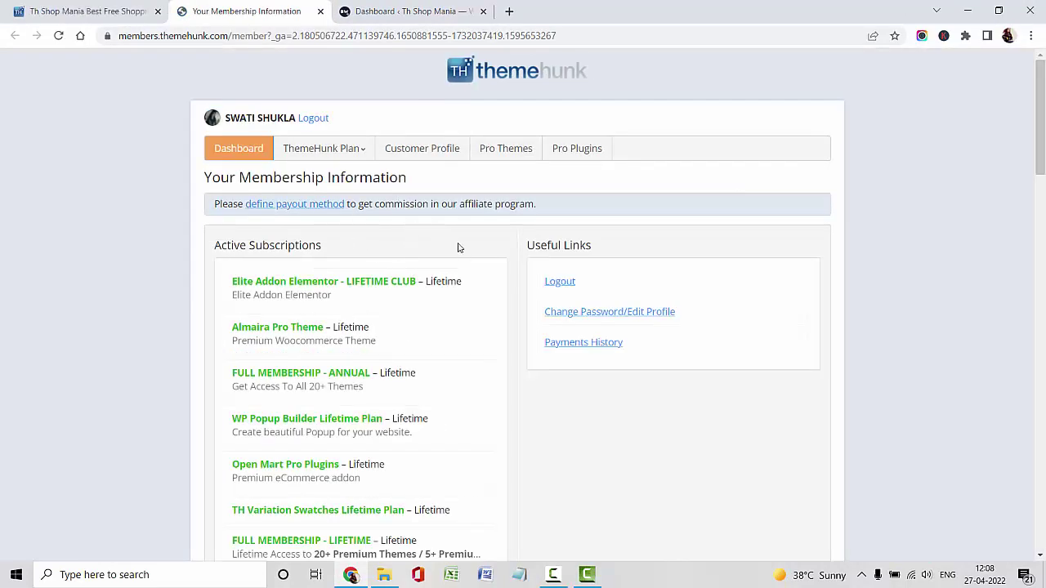
scroll(458, 248, "down", 20)
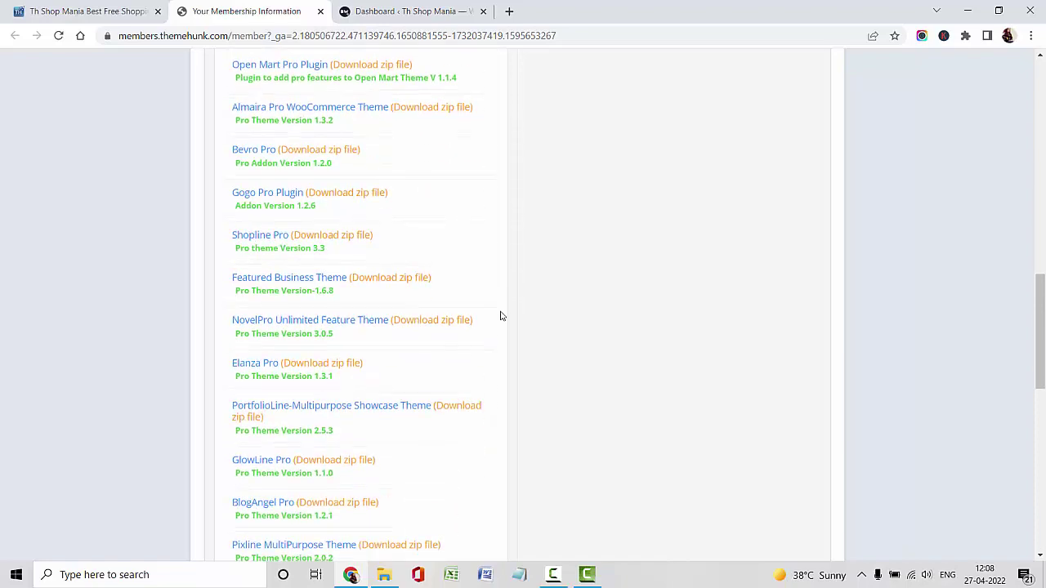
scroll(501, 316, "down", 3)
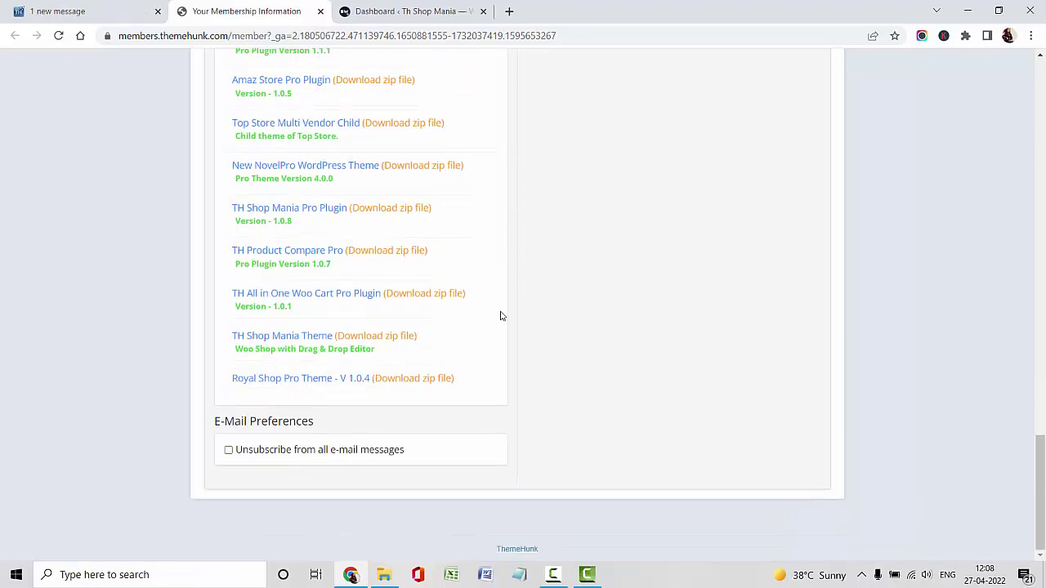
left_click(389, 210)
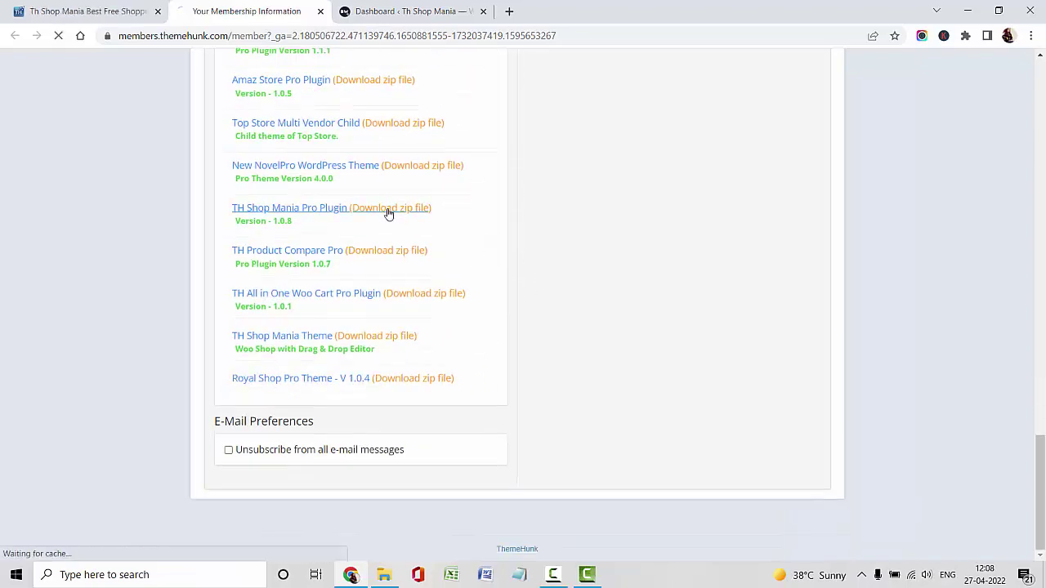
left_click(391, 339)
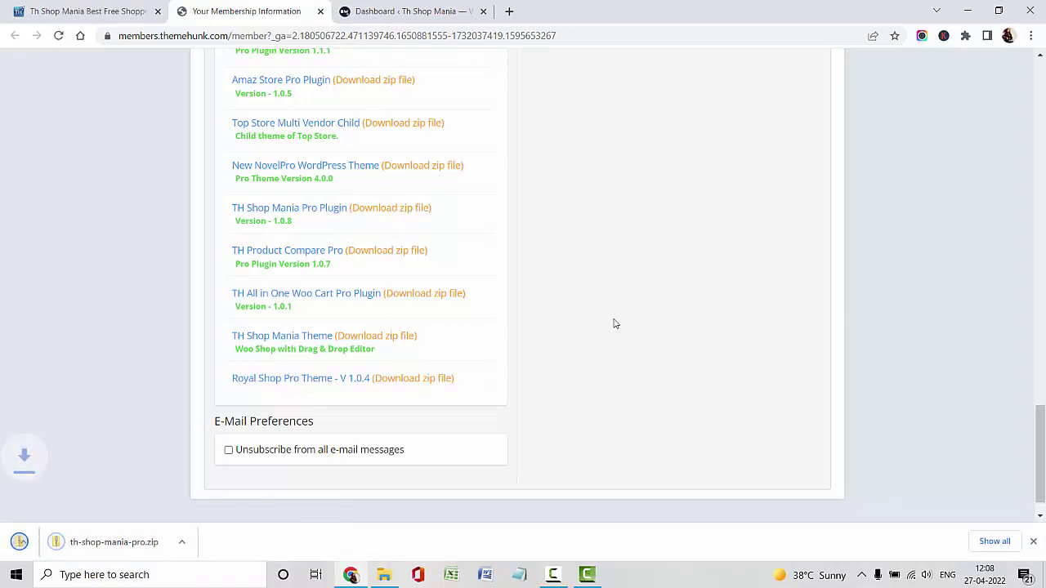
Step: Switch to the WordPress dashboard and open the upload form for adding a new theme
left_click(412, 10)
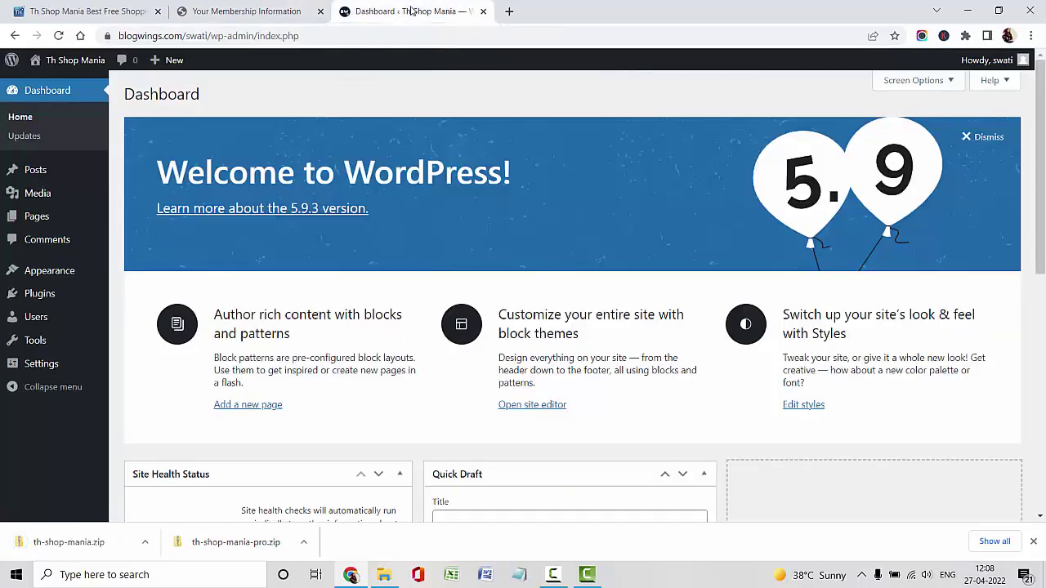
mouse_move(85, 269)
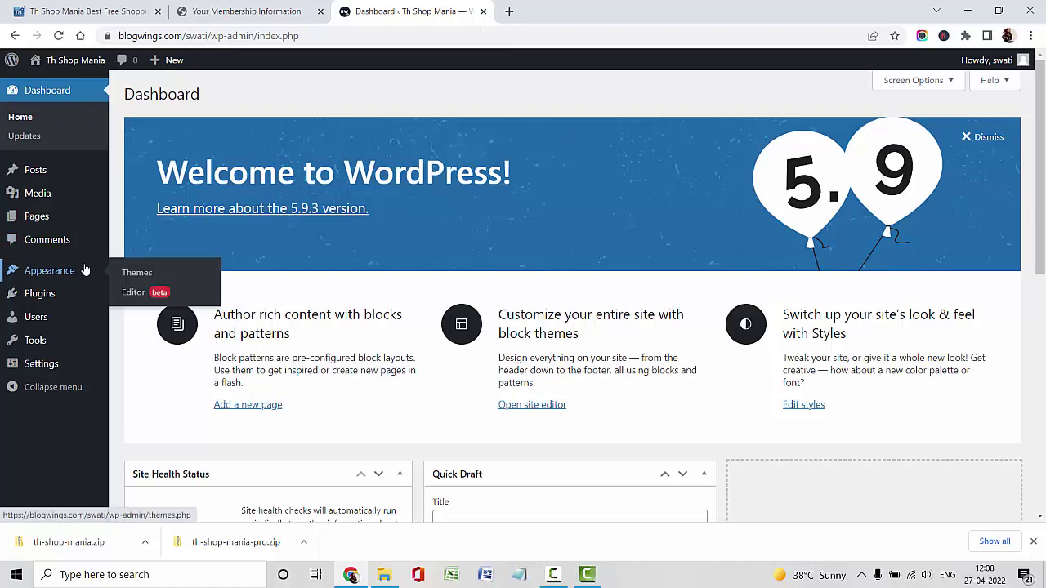
left_click(137, 276)
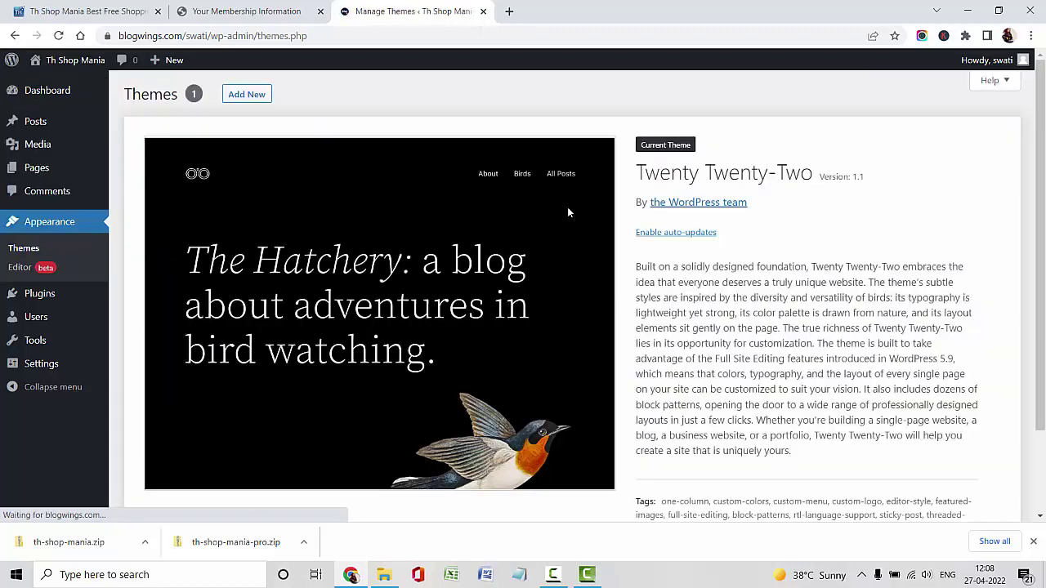
scroll(509, 268, "down", 2)
scroll(508, 268, "up", 2)
left_click(243, 94)
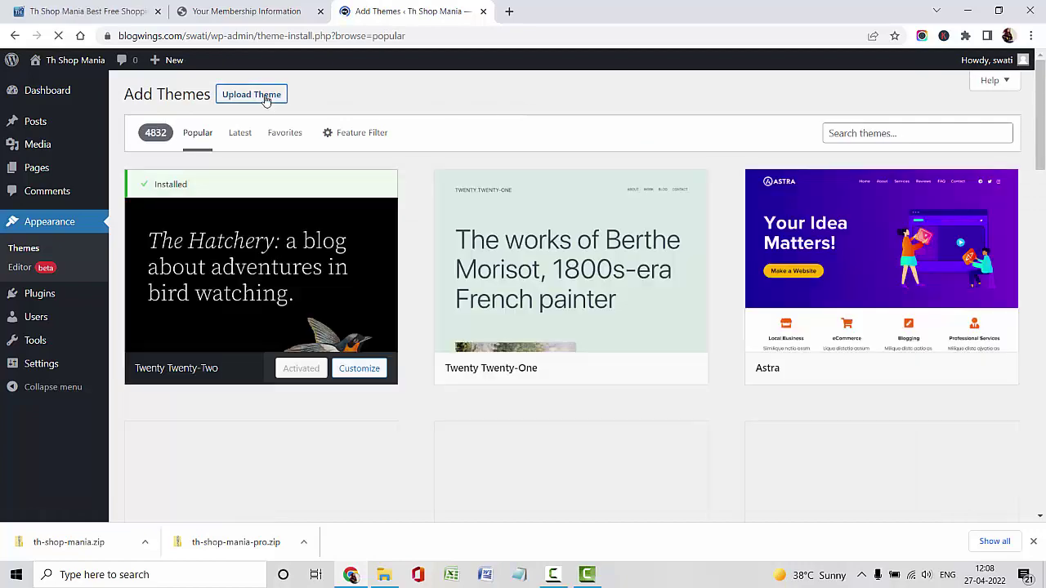
left_click(268, 95)
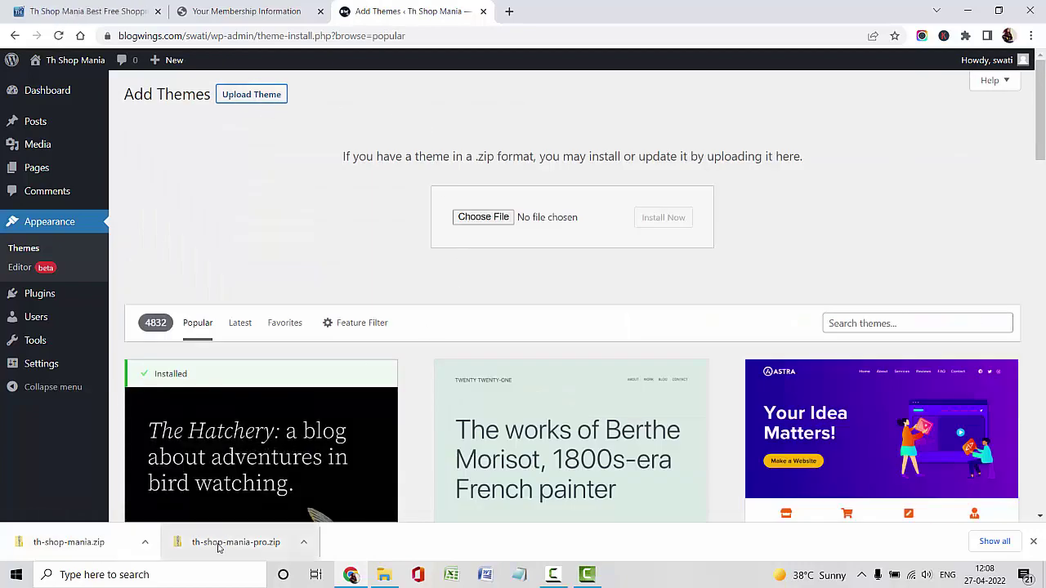
Step: Upload th-shop-mania.zip, install it as a theme and activate it
left_click_drag(98, 555, 499, 221)
left_click(663, 219)
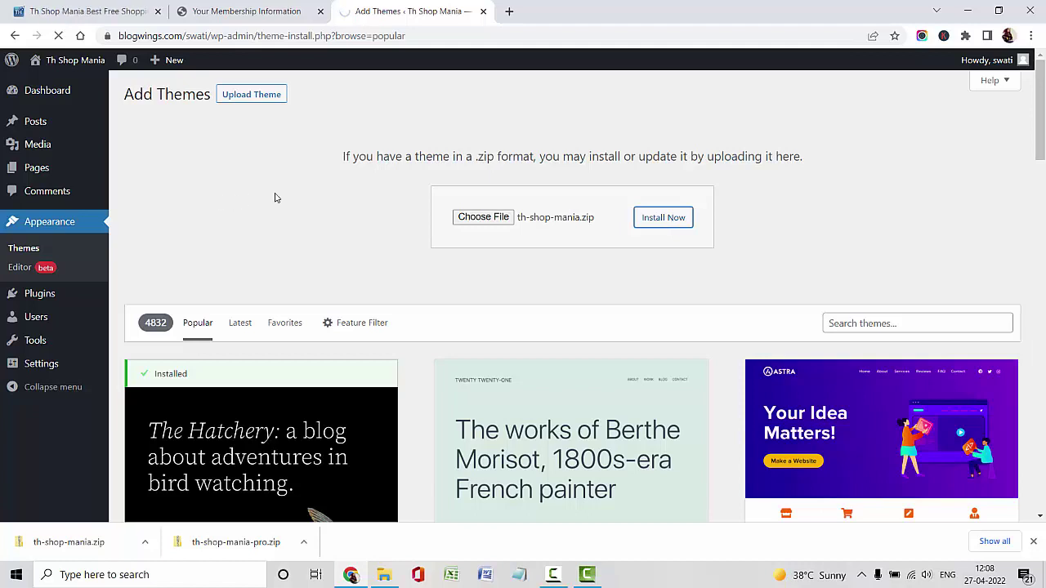
left_click(194, 189)
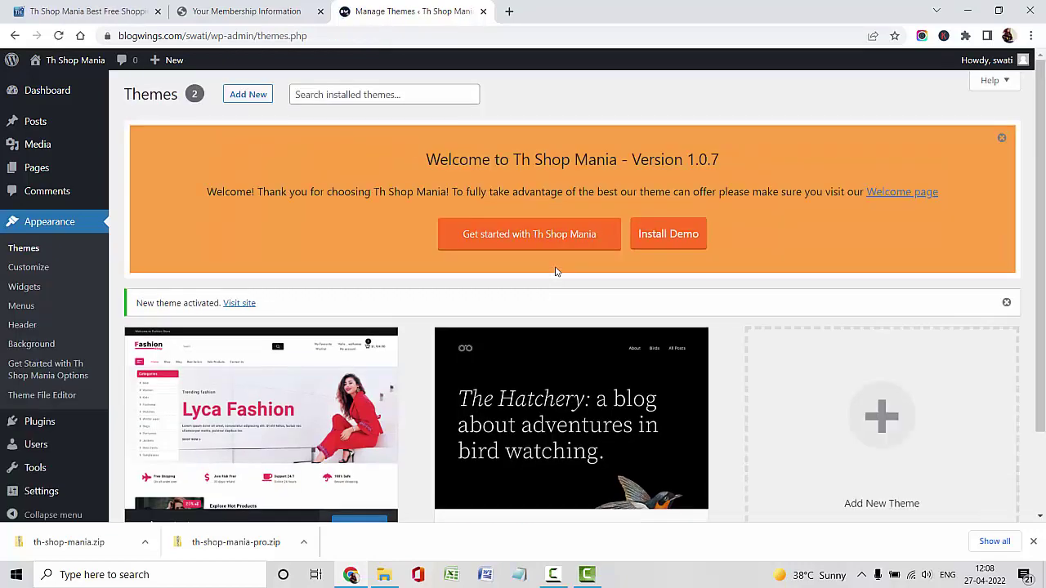
Step: Upload th-shop-mania-pro.zip as a new plugin, install it and activate it
scroll(419, 311, "down", 2)
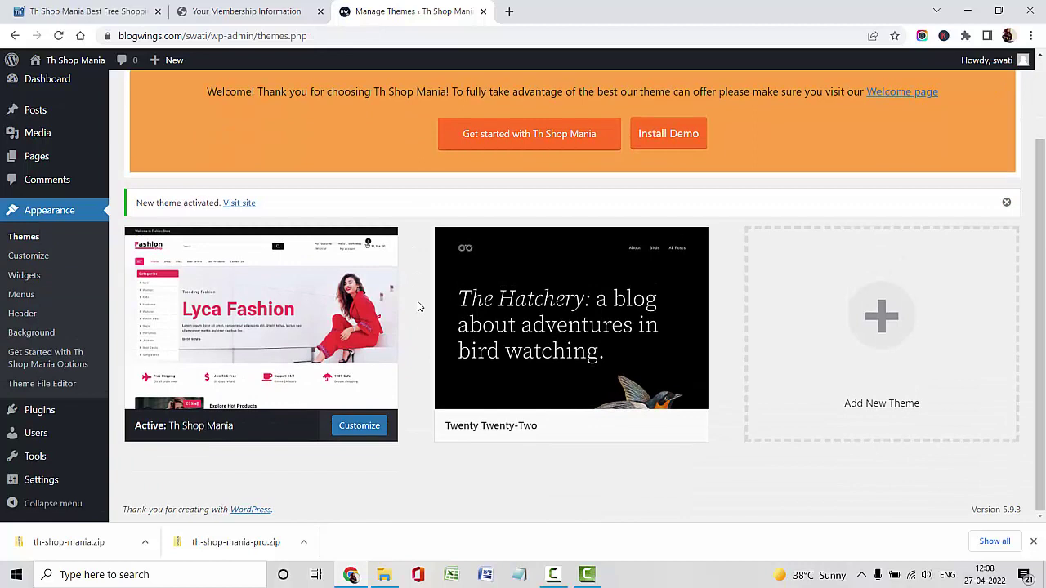
left_click(33, 420)
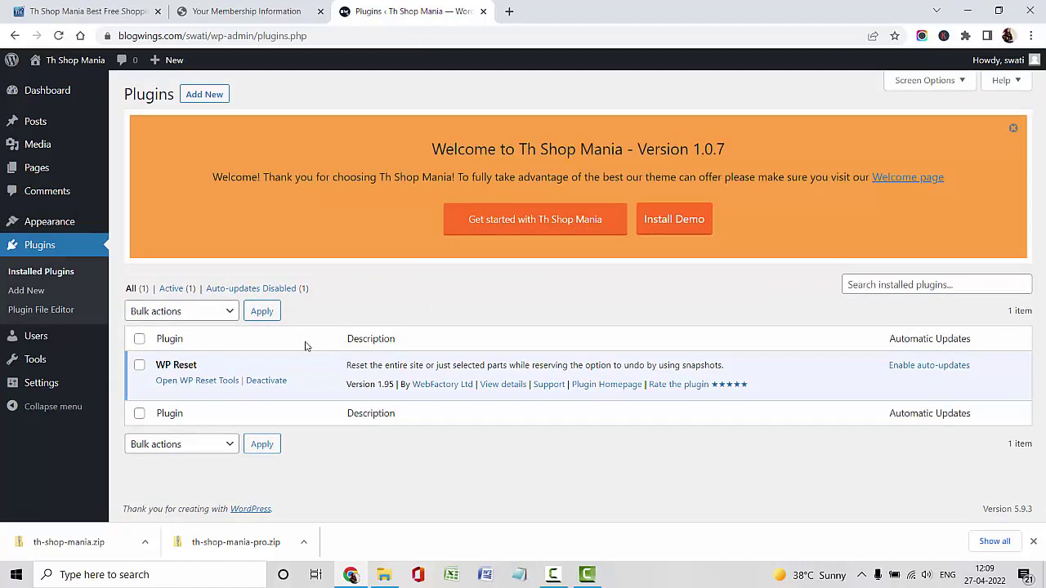
left_click(225, 98)
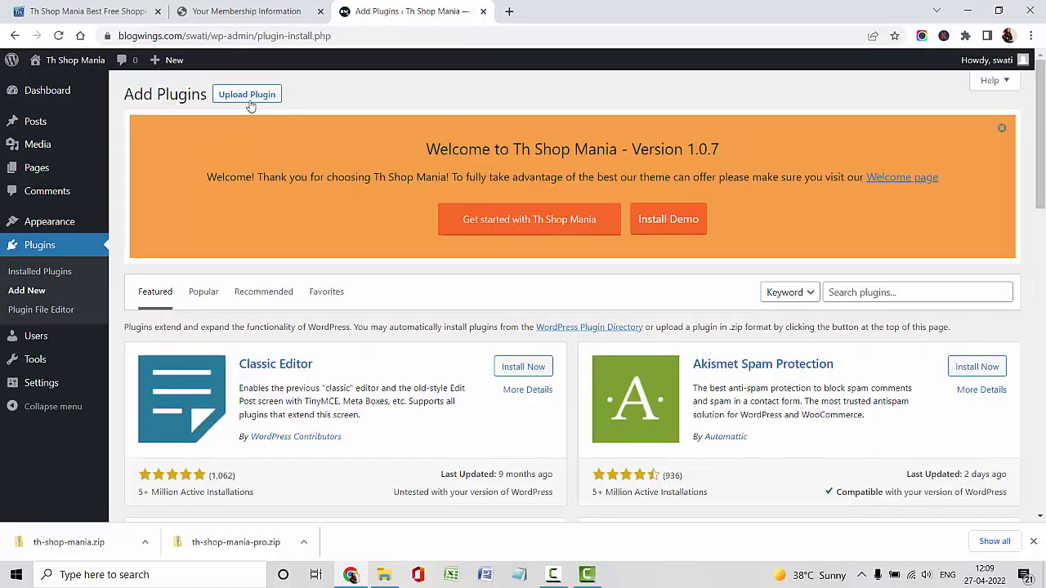
left_click(250, 103)
left_click_drag(213, 549, 480, 382)
left_click(663, 387)
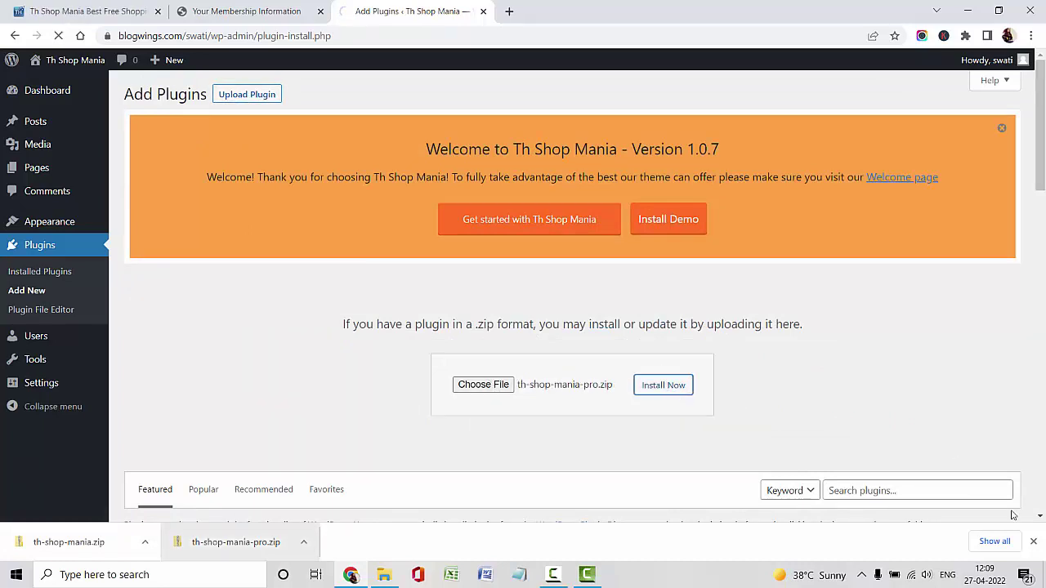
left_click(1033, 543)
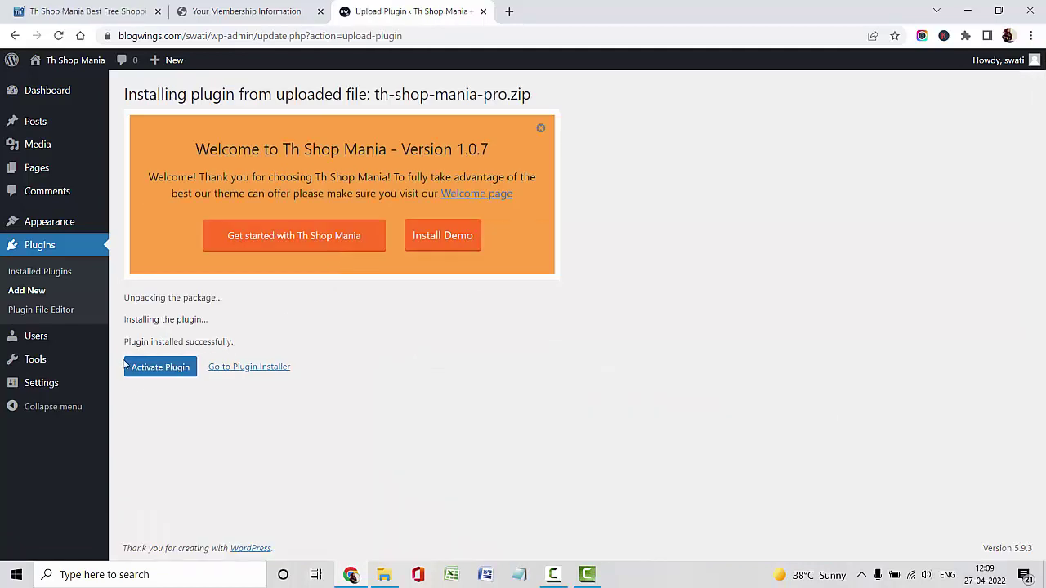
left_click(145, 370)
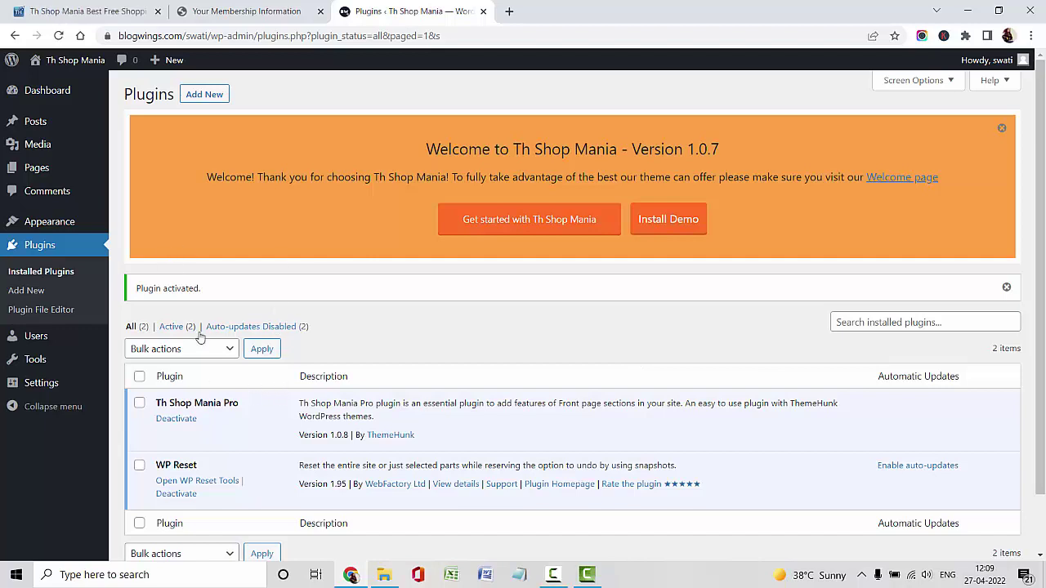
Step: Activate the starter site plugin from the Th Shop Mania demo import options and open the demo site library
mouse_move(70, 227)
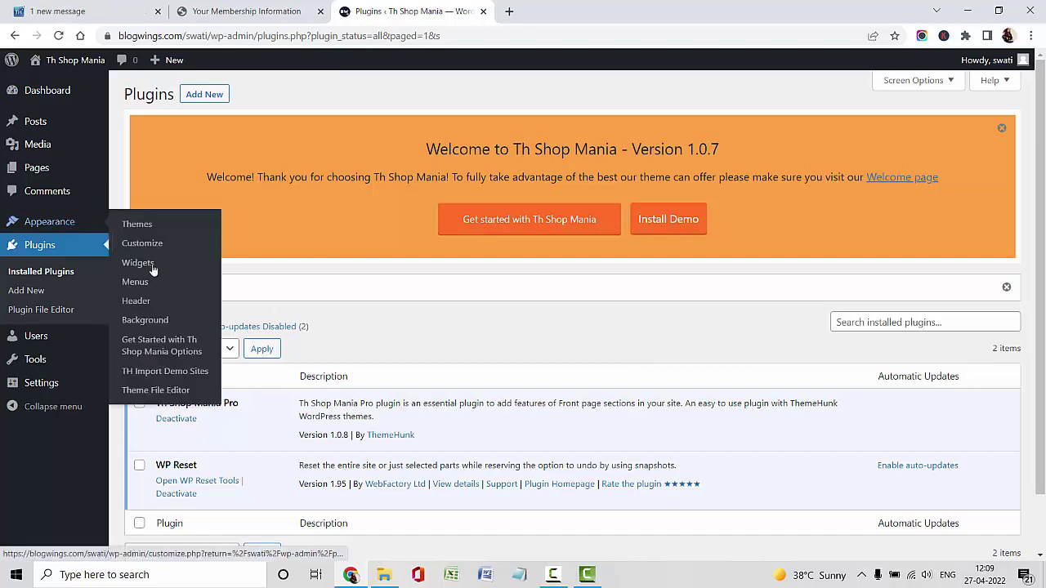
left_click(174, 357)
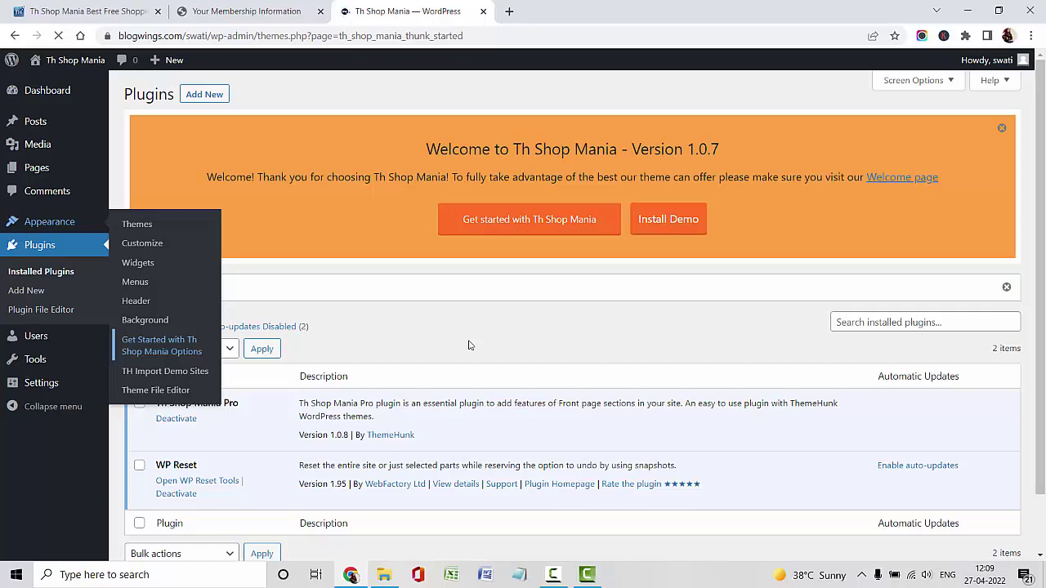
scroll(468, 344, "down", 2)
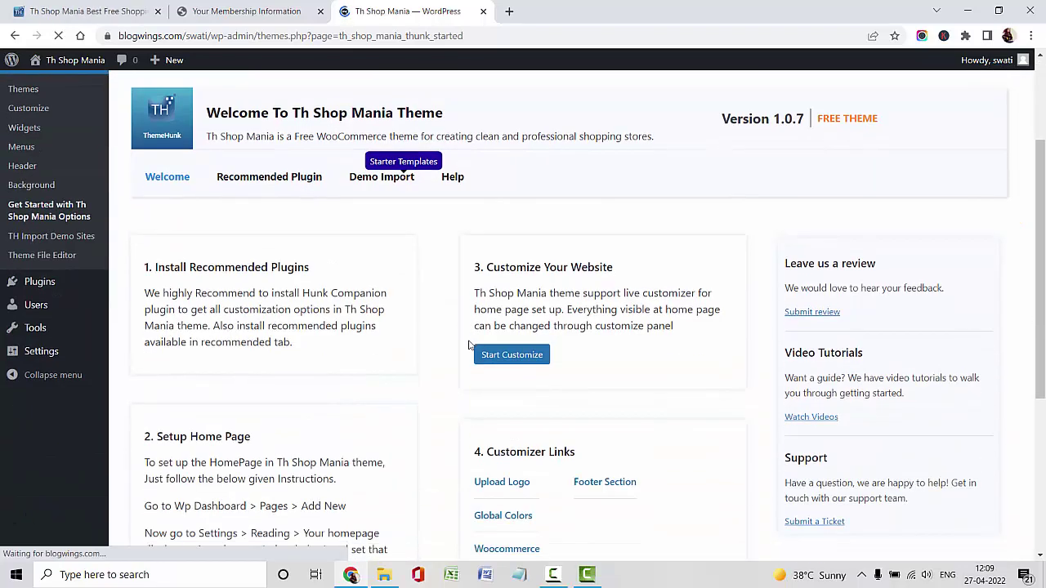
left_click(380, 185)
left_click(368, 322)
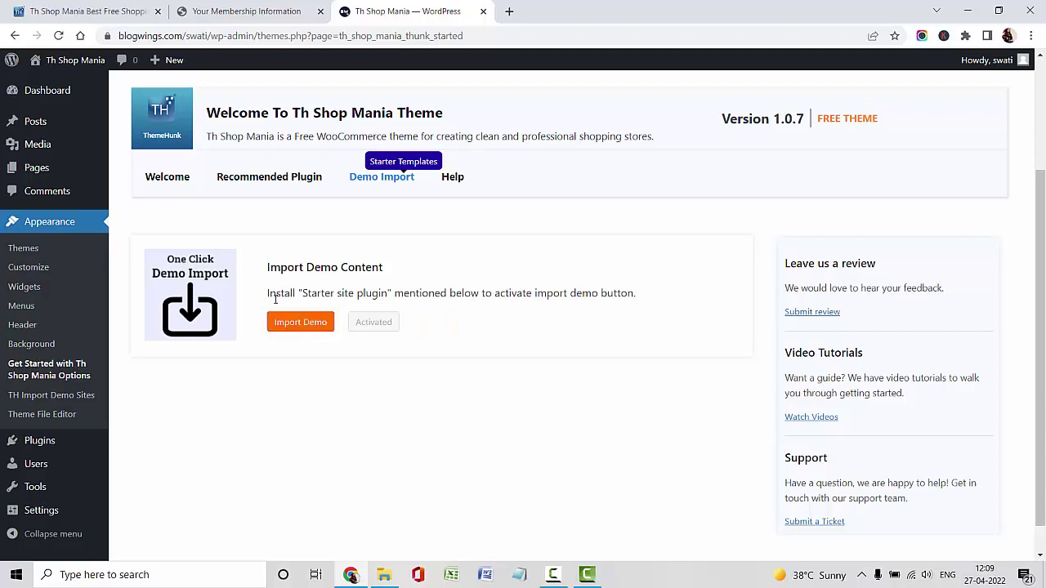
left_click(283, 330)
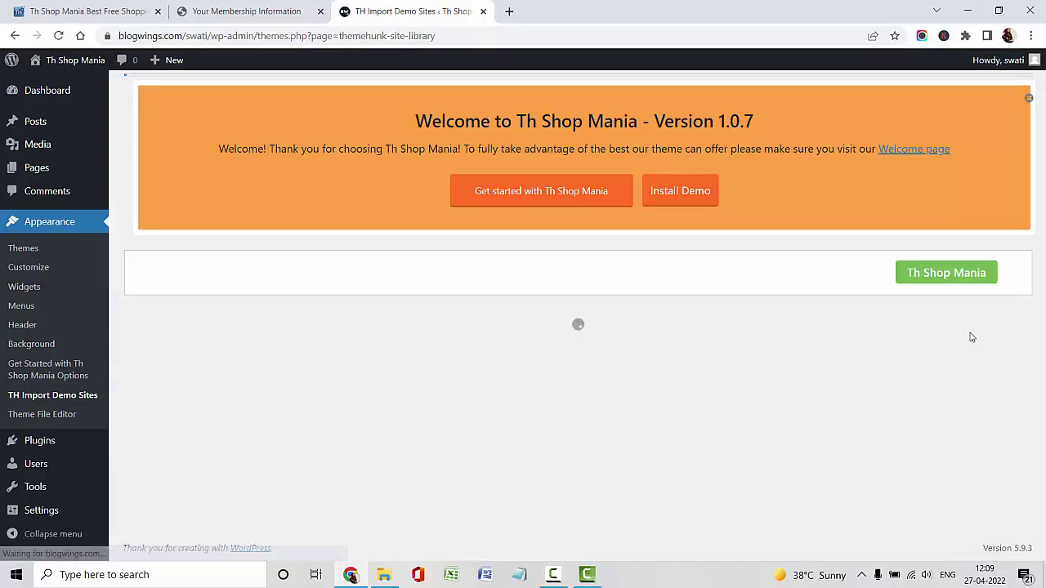
Step: Find the Multivendor Mania template among the demo sites and open its preview with the required plugins
scroll(1032, 362, "down", 2)
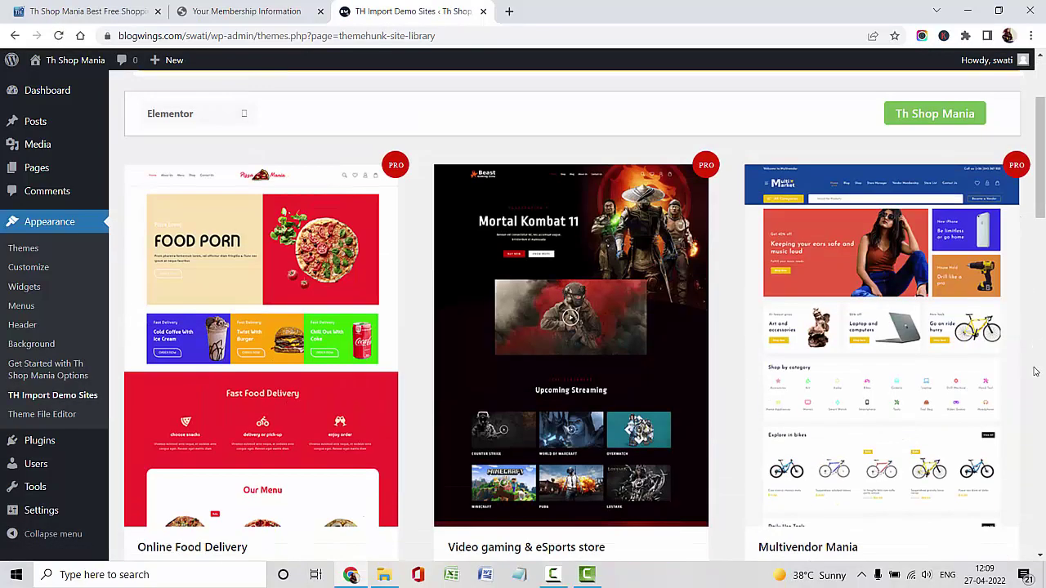
scroll(929, 362, "down", 2)
scroll(917, 360, "up", 2)
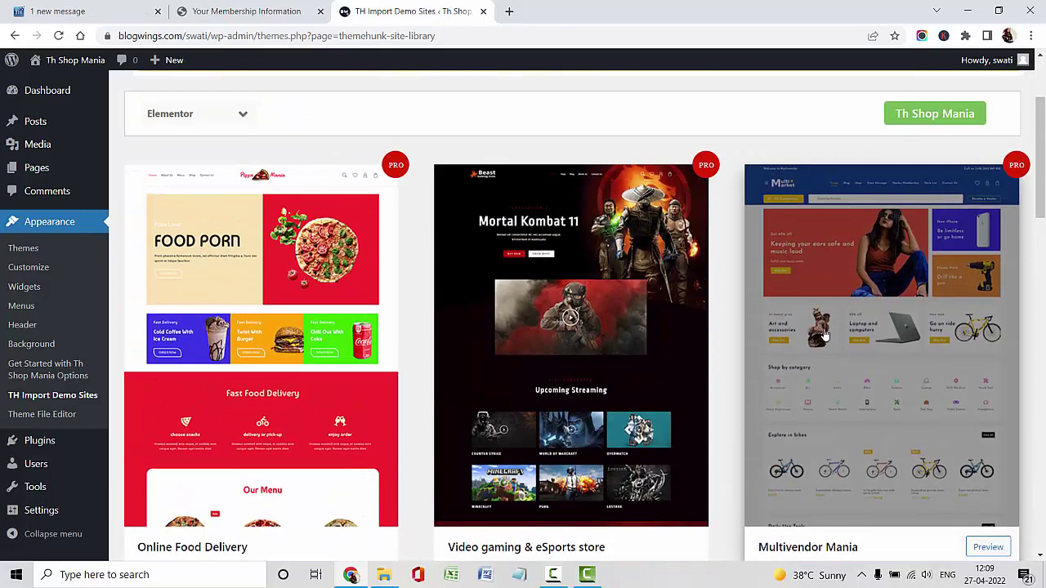
left_click(874, 326)
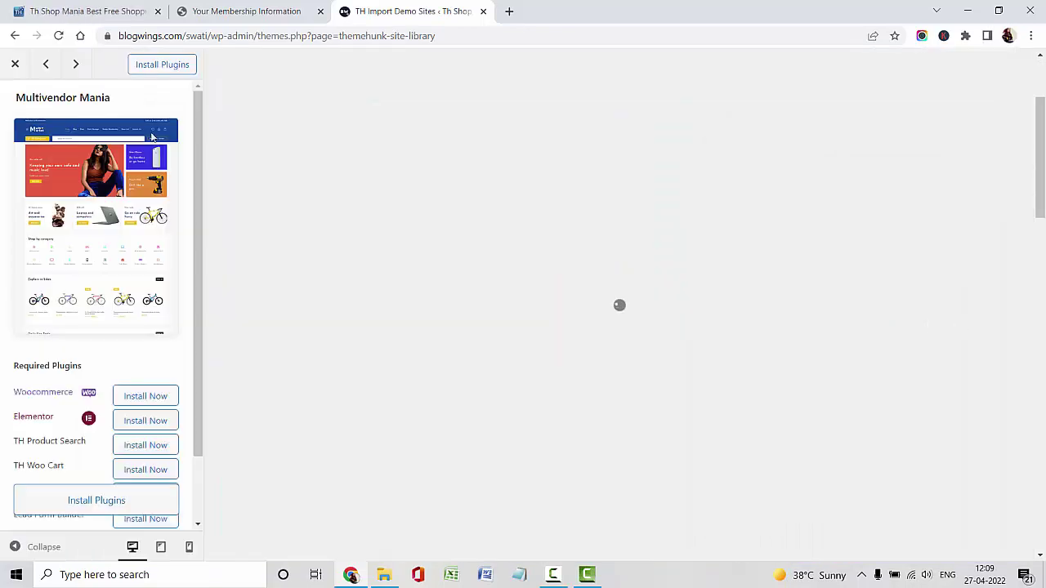
scroll(158, 332, "down", 1)
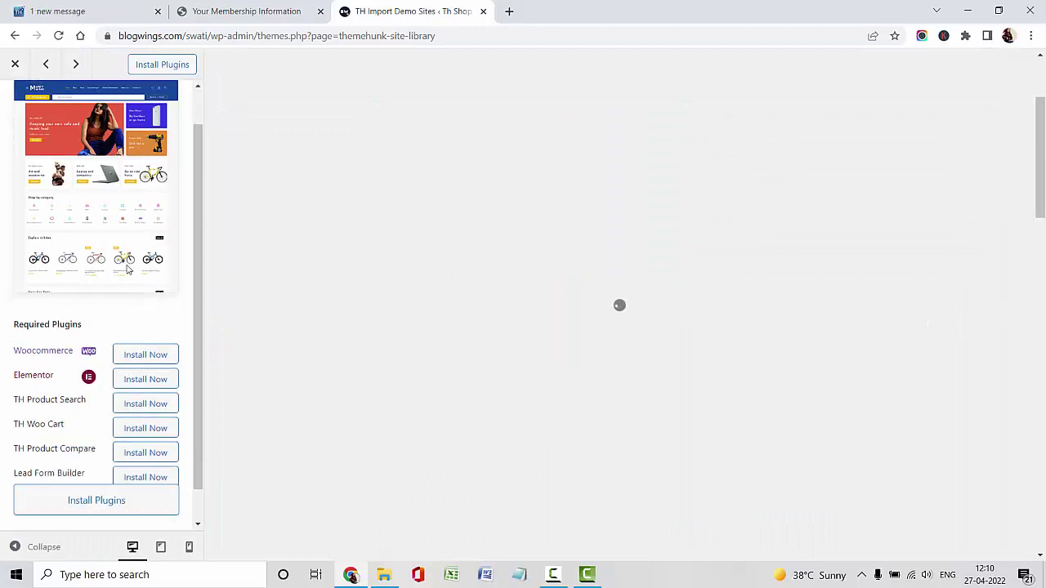
scroll(127, 269, "down", 1)
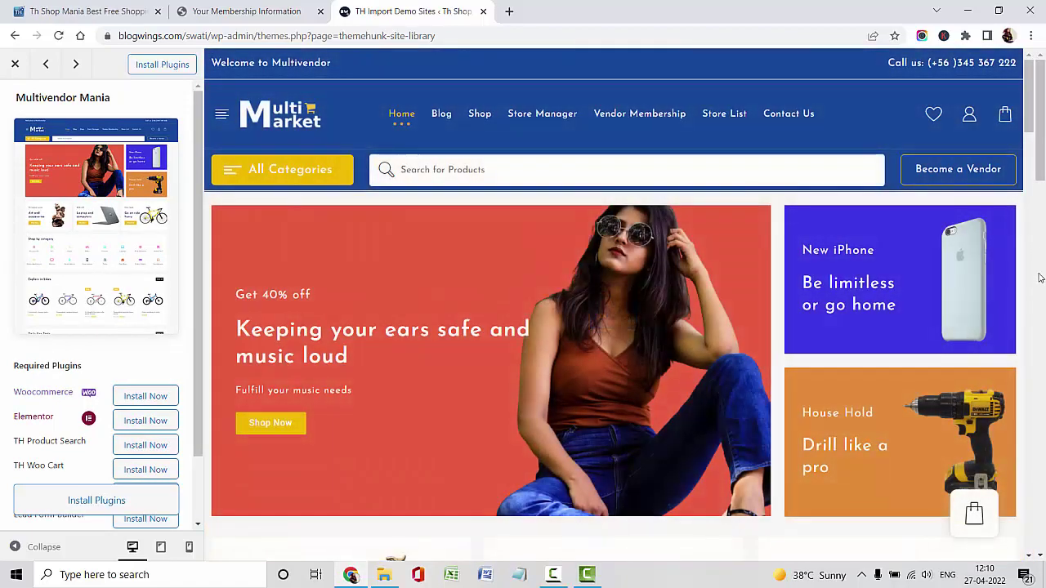
Step: Examine the Multivendor Mania demo's home page down to the footer, and return to its start
scroll(1020, 313, "down", 2)
scroll(1019, 338, "down", 4)
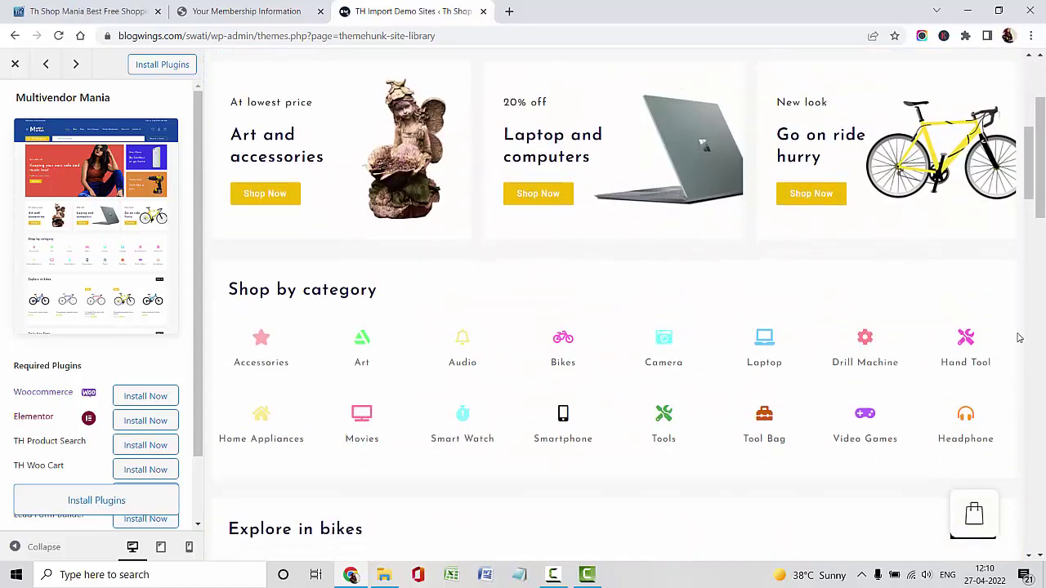
scroll(1019, 338, "down", 2)
scroll(1019, 338, "down", 8)
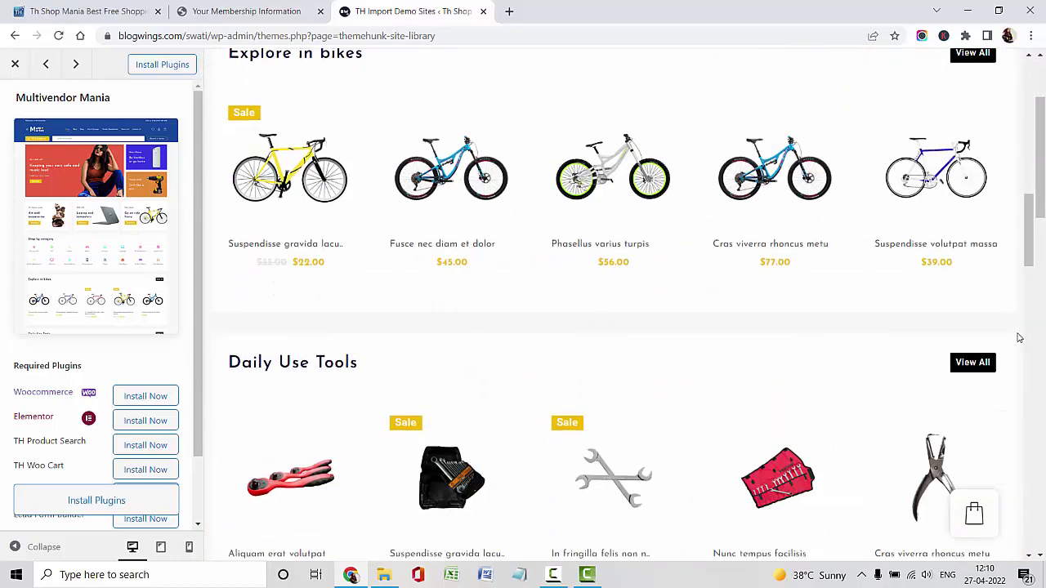
scroll(1019, 337, "down", 4)
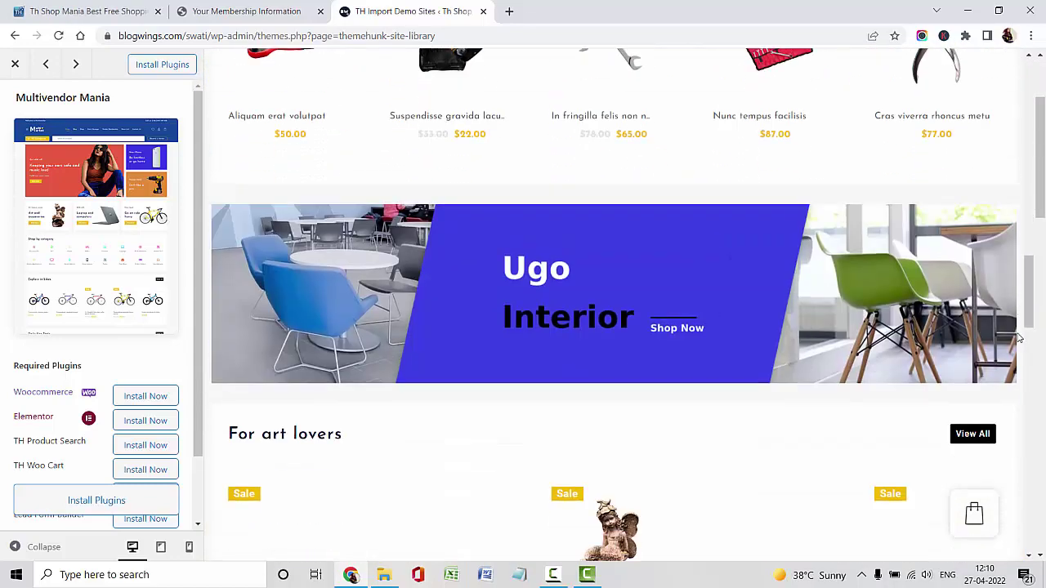
scroll(1019, 337, "down", 2)
scroll(1019, 337, "down", 8)
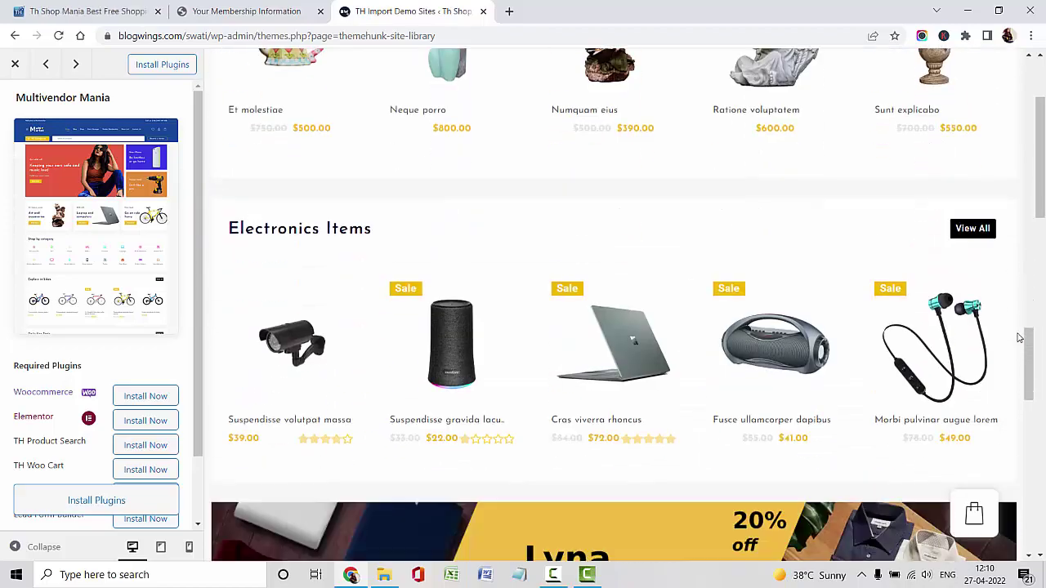
scroll(1019, 337, "down", 6)
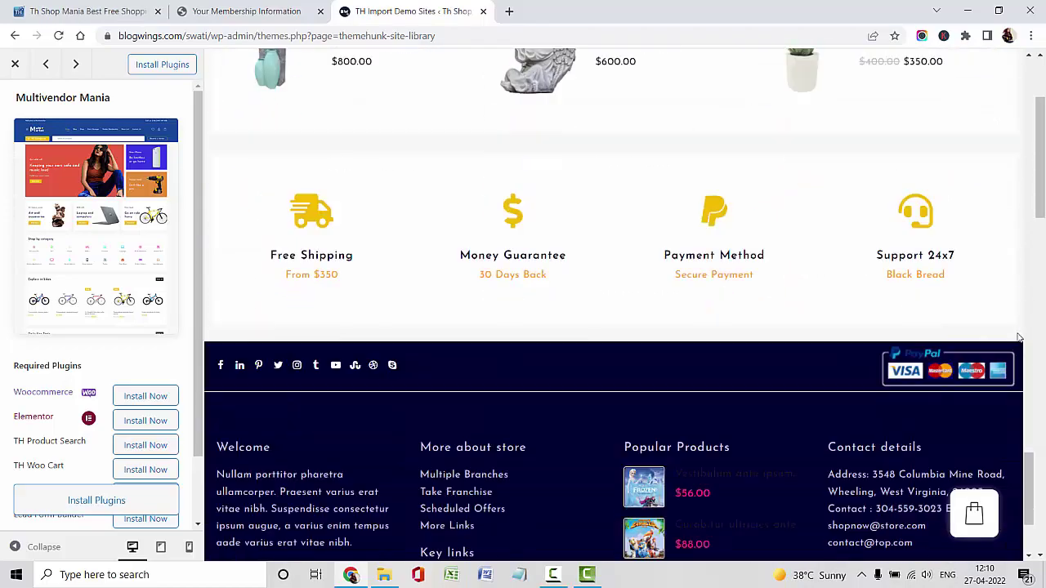
scroll(1019, 337, "up", 20)
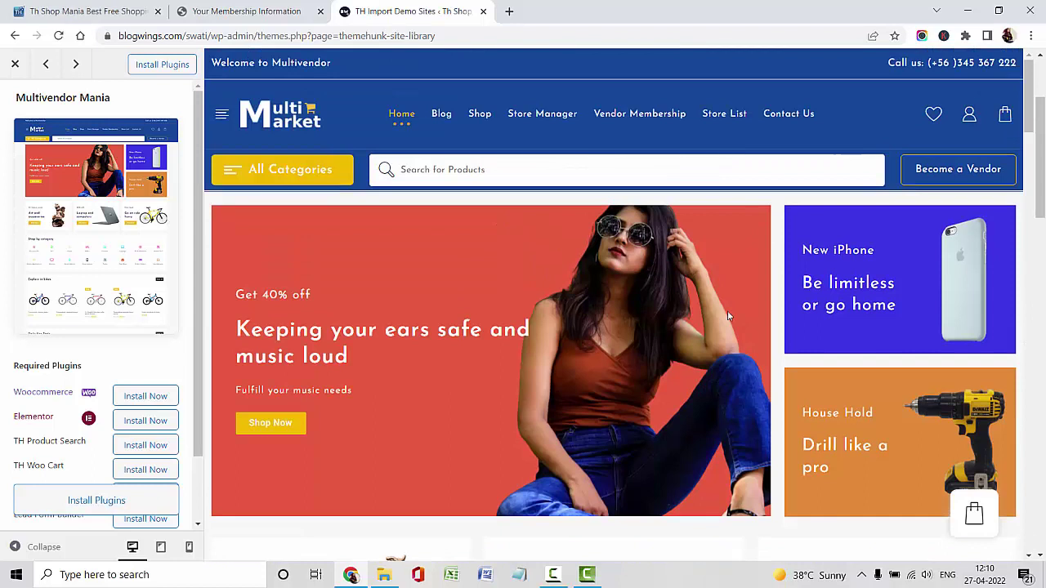
Step: Review the required plugins of the Multivendor Mania demo and start installing all of them at once
scroll(61, 418, "down", 2)
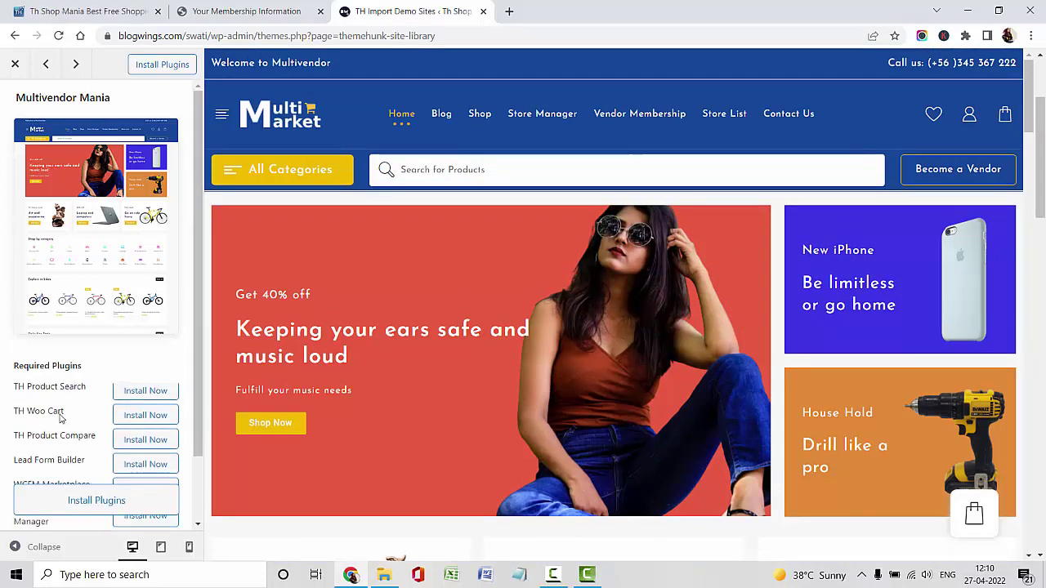
scroll(75, 433, "up", 1)
scroll(75, 433, "down", 1)
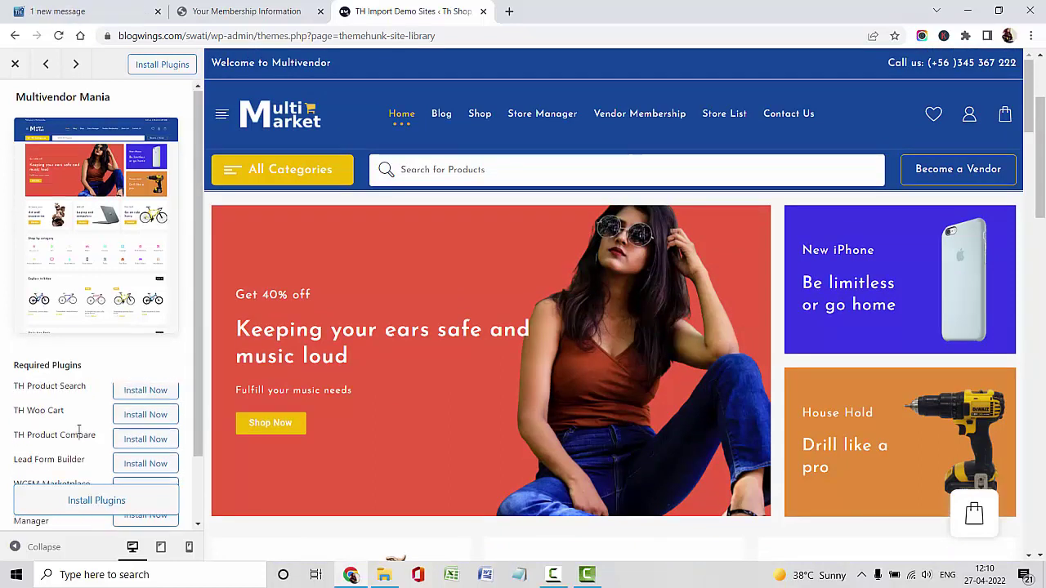
scroll(78, 430, "down", 2)
scroll(79, 431, "up", 3)
left_click(84, 503)
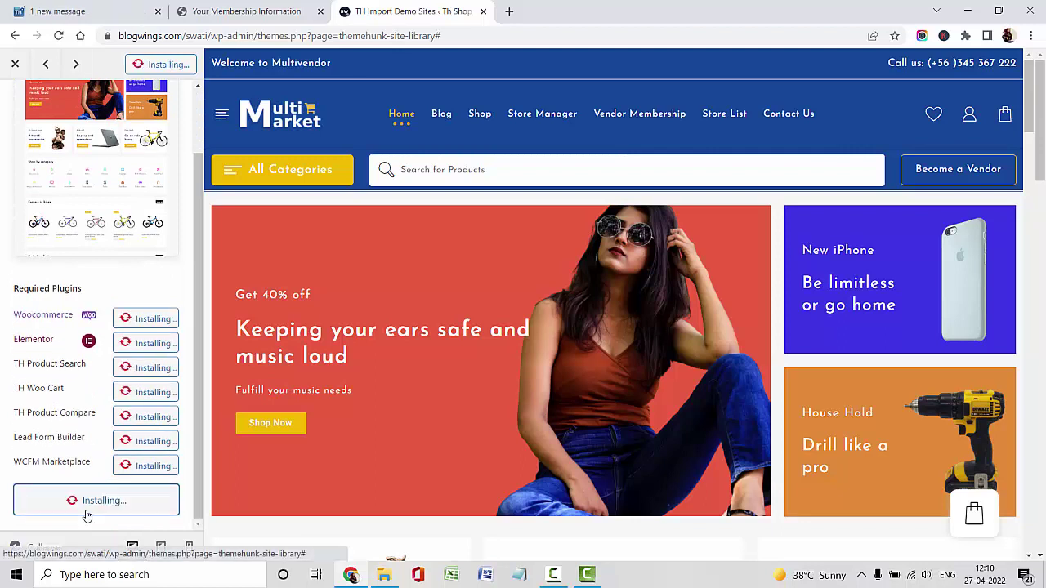
scroll(83, 386, "down", 2)
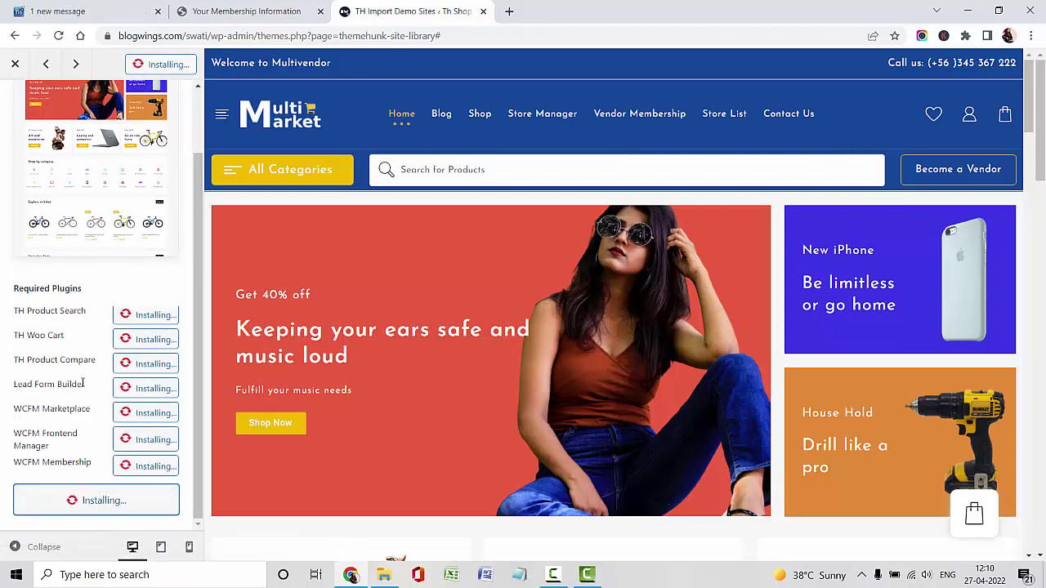
scroll(83, 383, "up", 2)
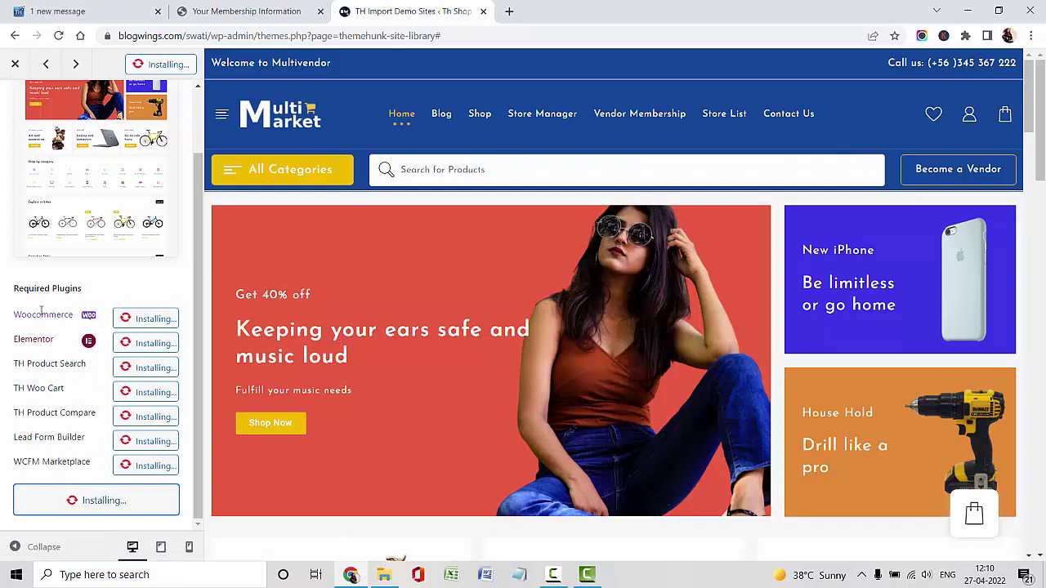
scroll(82, 417, "down", 1)
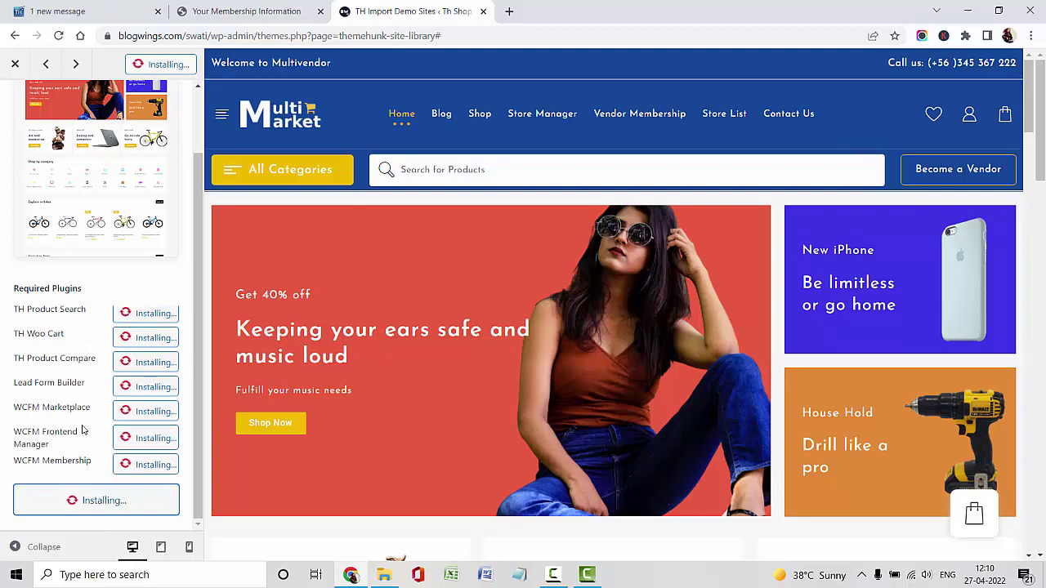
Step: Examine the Shop page in the demo preview, and return to the home page to view its category sections
left_click(480, 118)
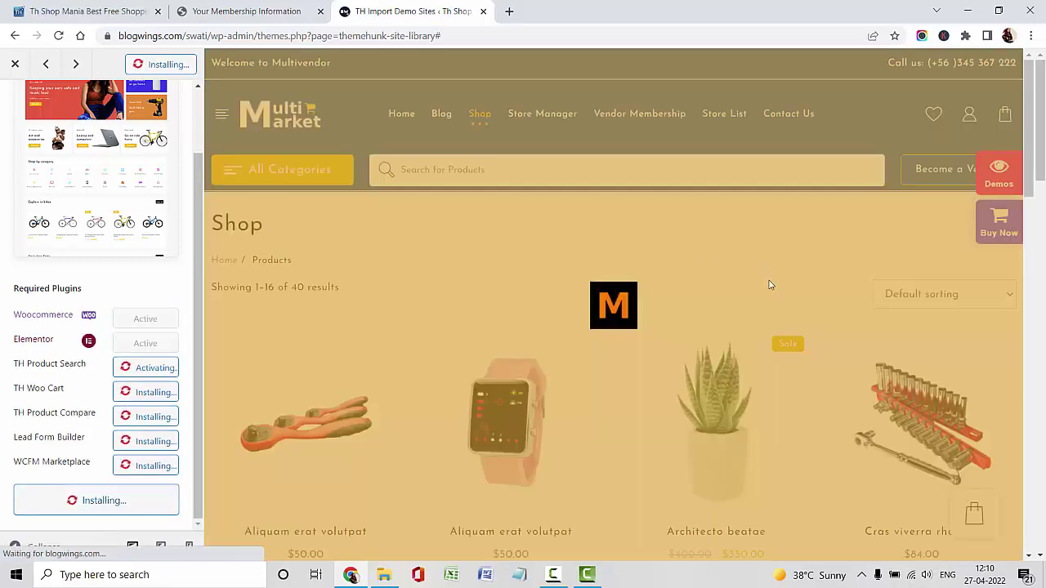
scroll(768, 285, "down", 6)
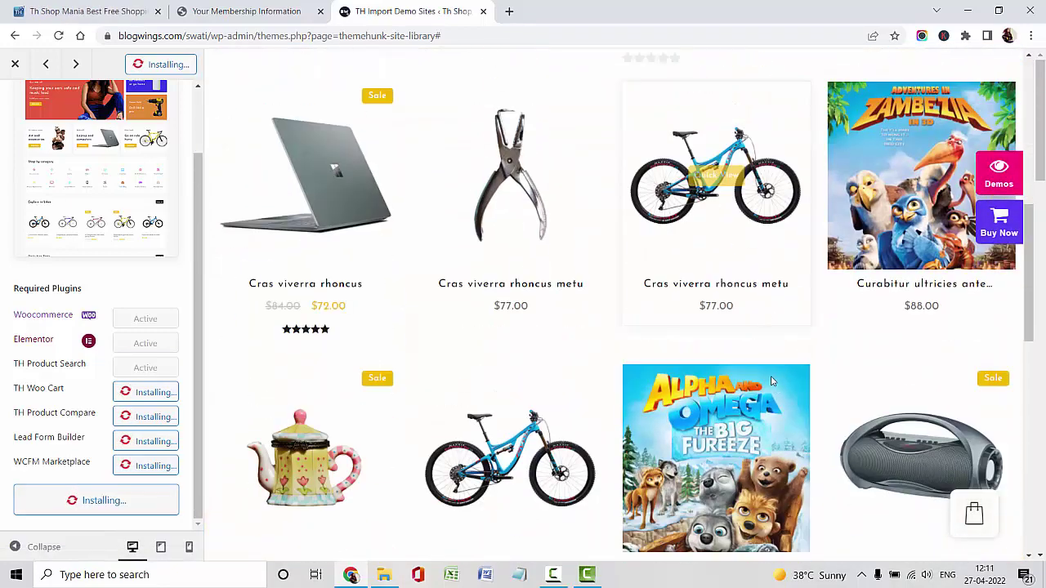
scroll(774, 327, "down", 10)
scroll(756, 368, "up", 8)
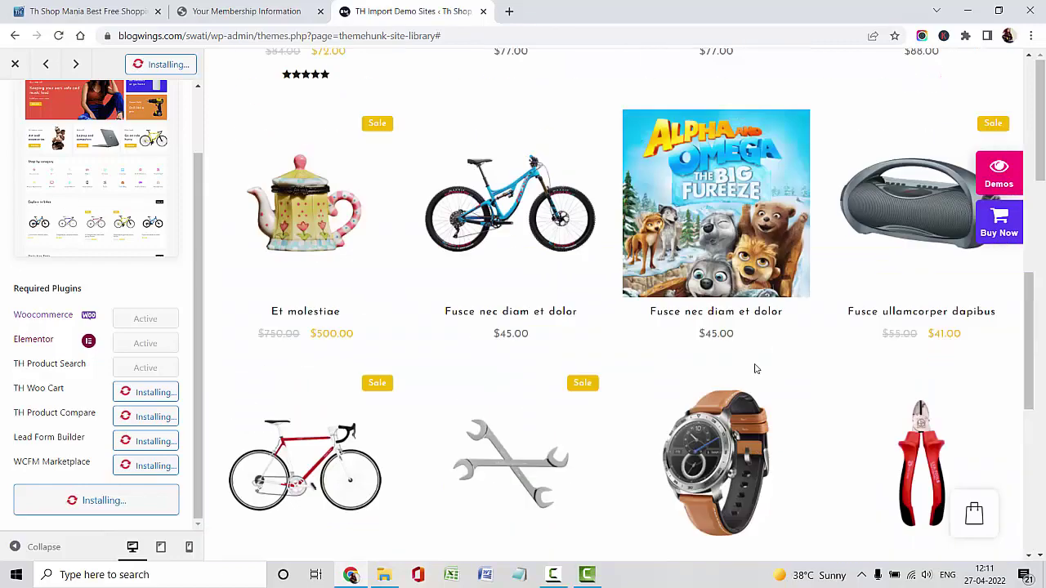
scroll(756, 370, "up", 8)
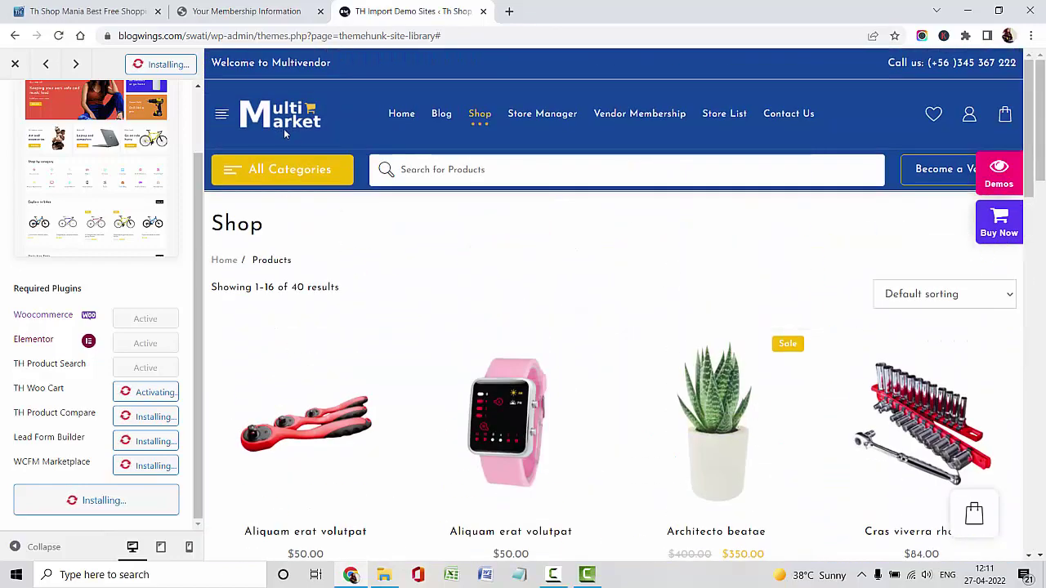
left_click(284, 127)
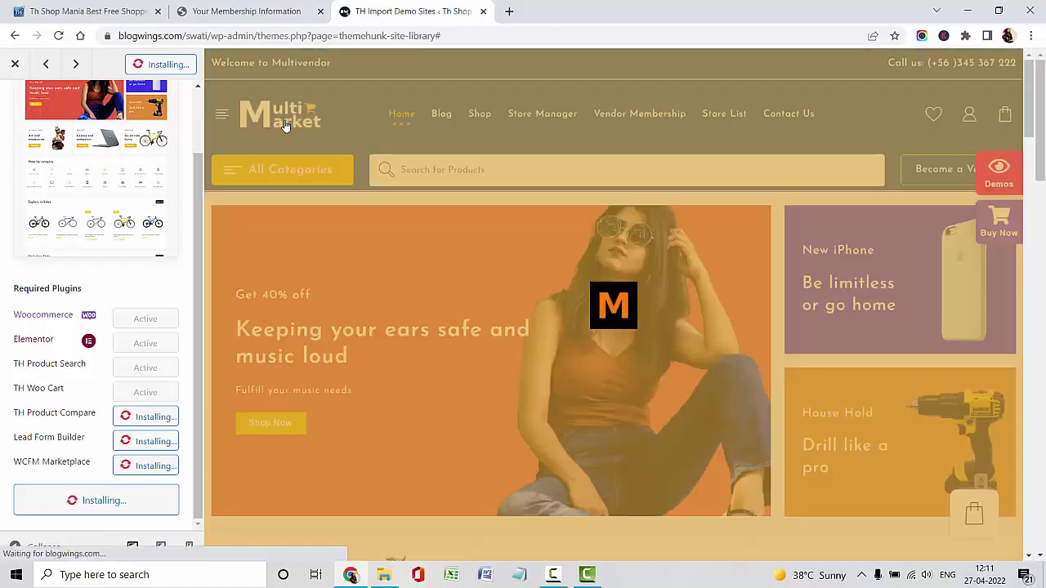
scroll(709, 358, "down", 4)
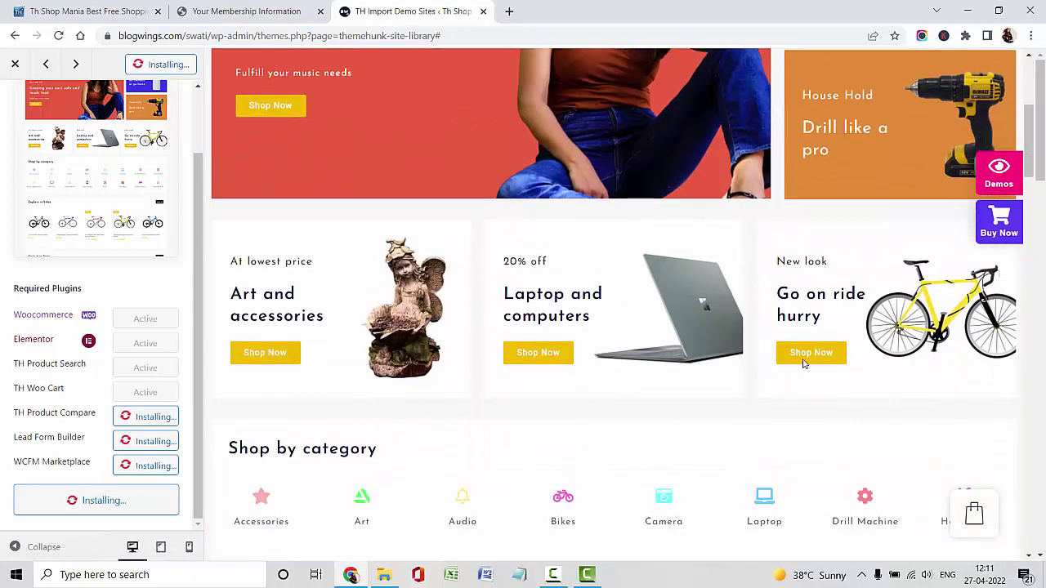
scroll(700, 340, "down", 4)
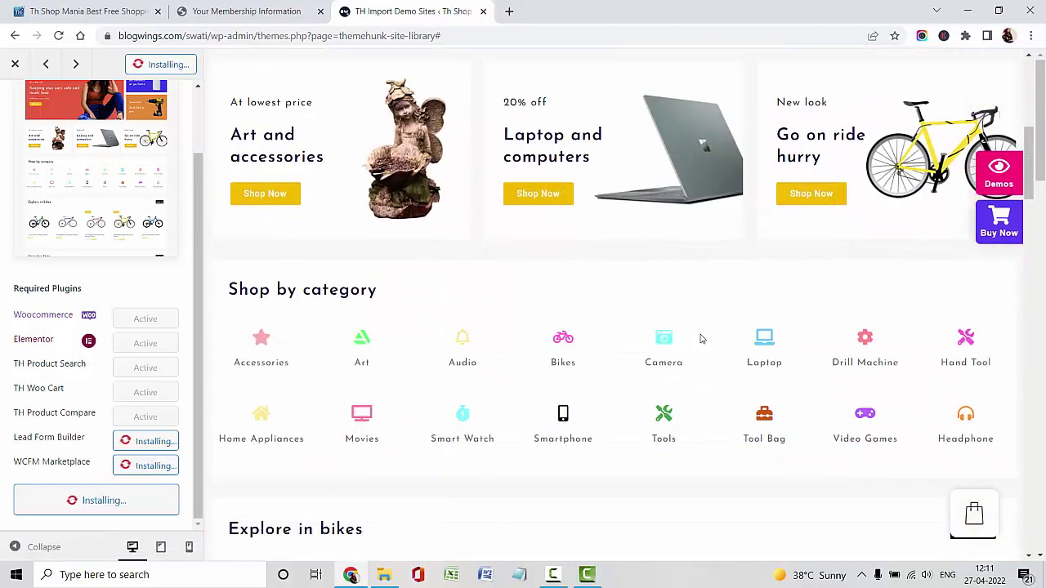
Step: Examine the All Categories menu in the demo preview, from Accessories down to Watches, and return to its start
scroll(705, 336, "up", 9)
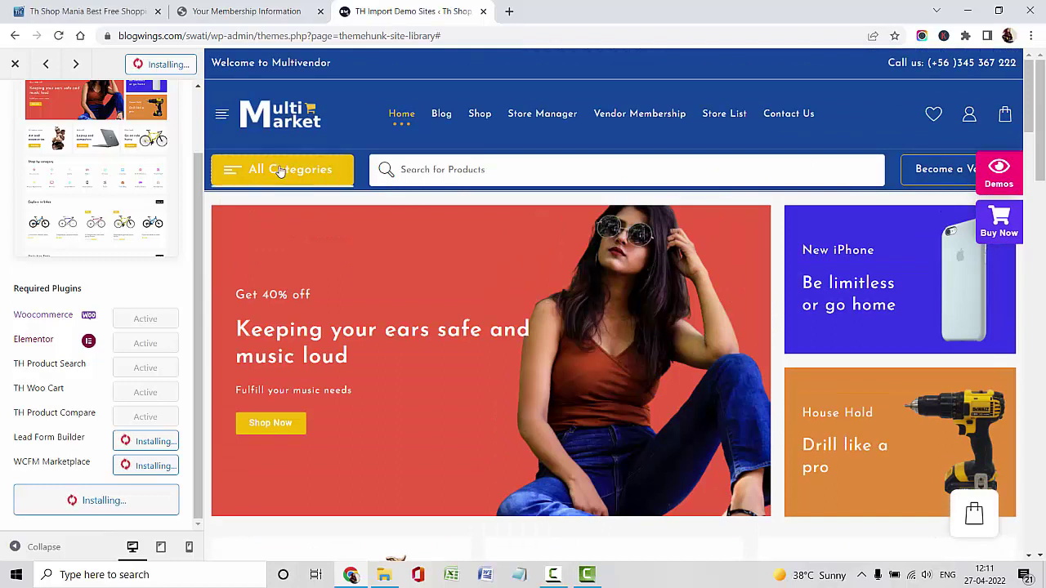
left_click(278, 170)
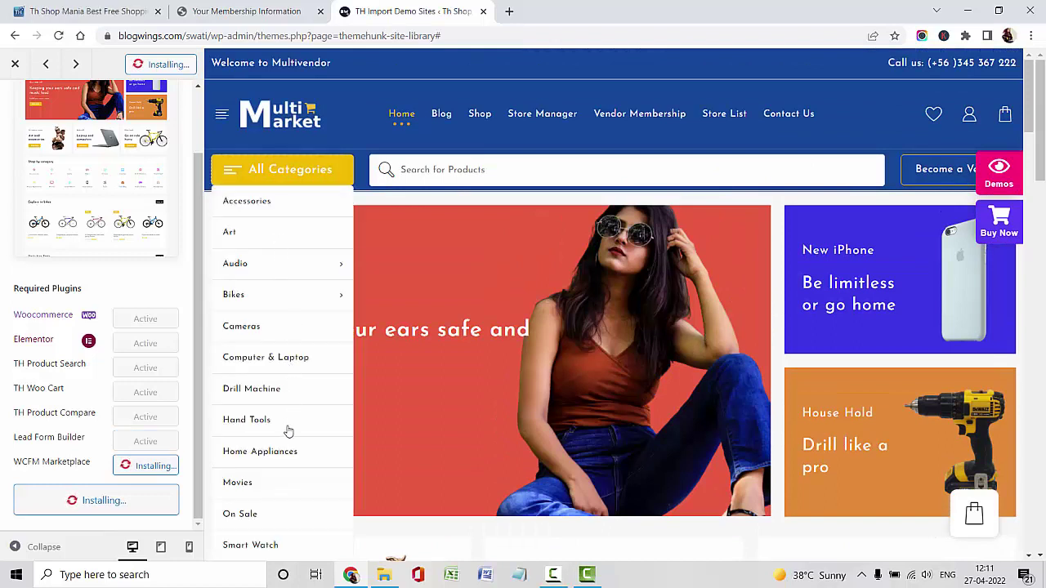
mouse_move(320, 299)
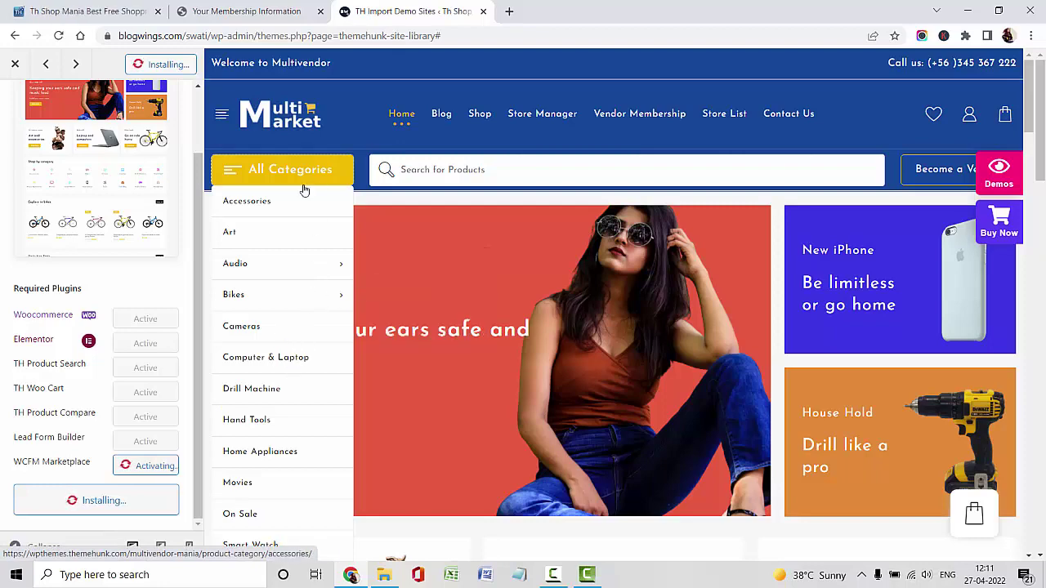
scroll(303, 355, "down", 2)
scroll(304, 355, "down", 2)
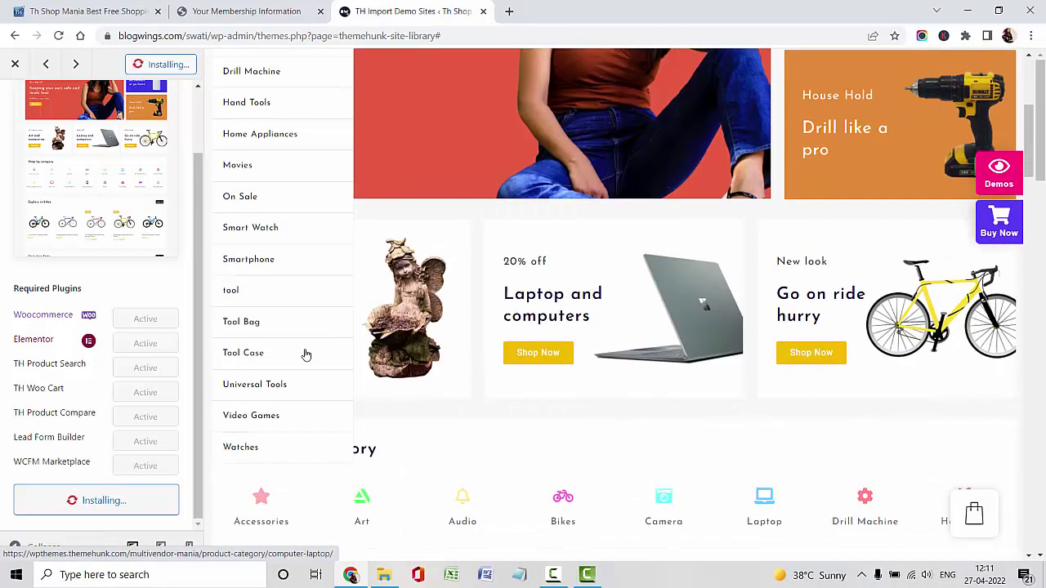
scroll(305, 357, "up", 4)
mouse_move(331, 274)
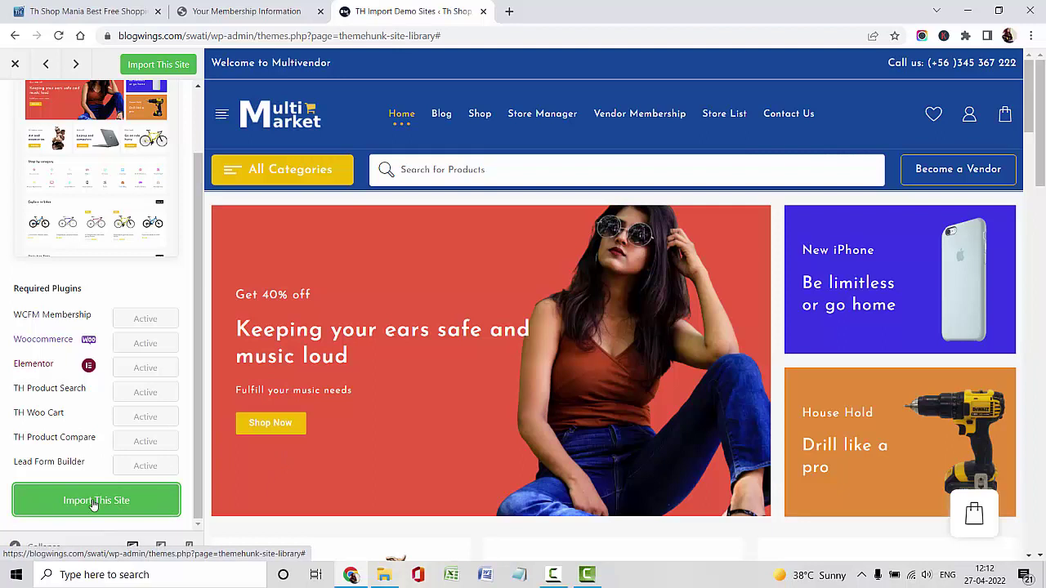
Step: Import the Multivendor Mania demo site, accept the import notice, and open the imported site once the import is done
left_click(130, 511)
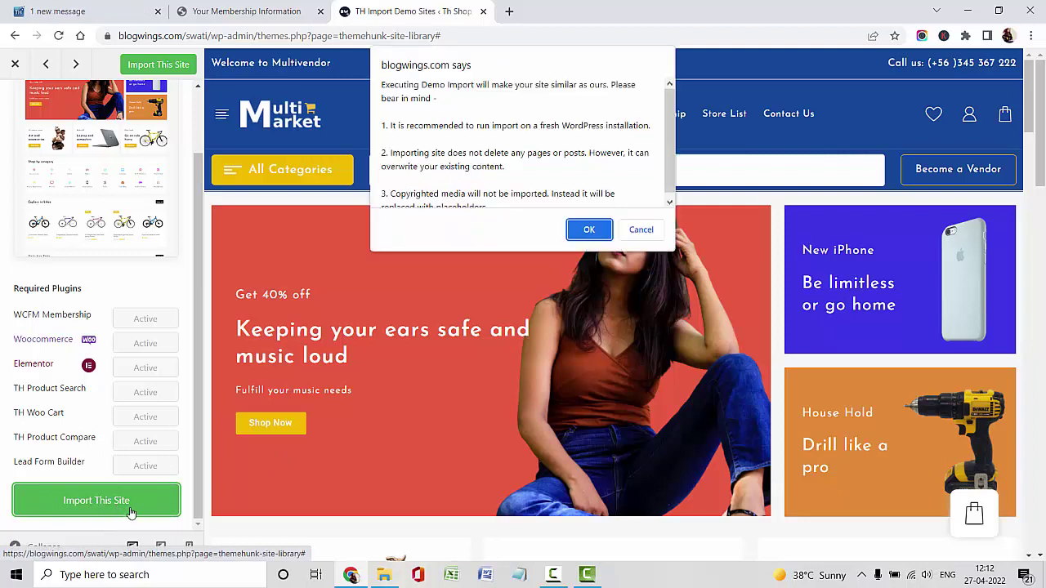
left_click(588, 230)
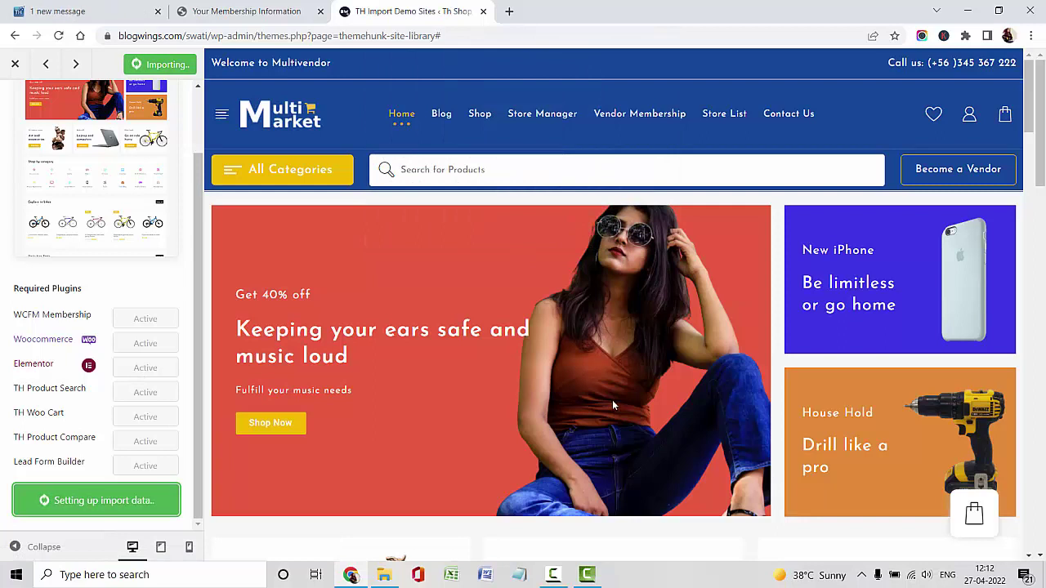
scroll(127, 239, "up", 2)
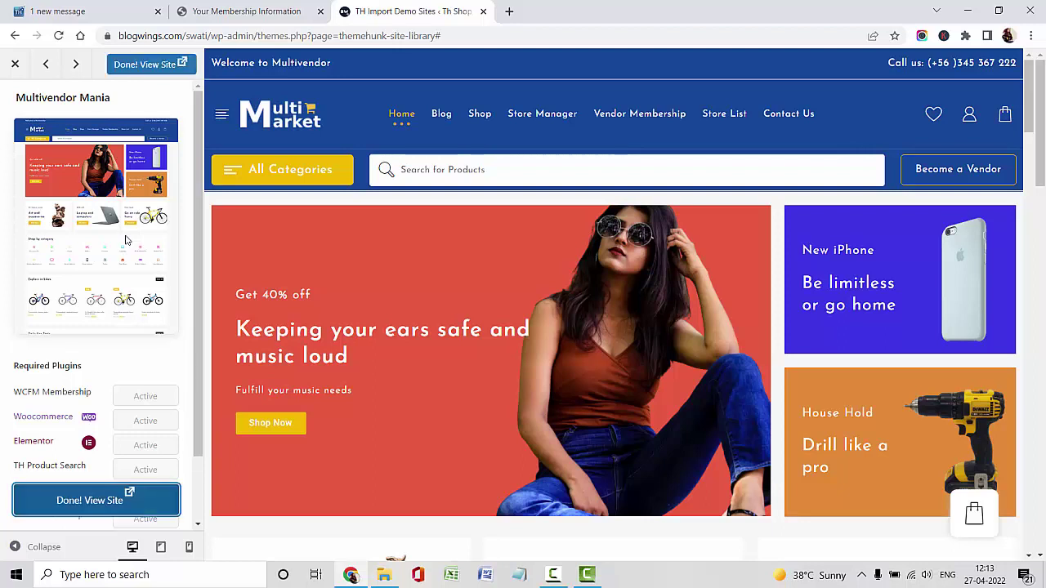
left_click(57, 512)
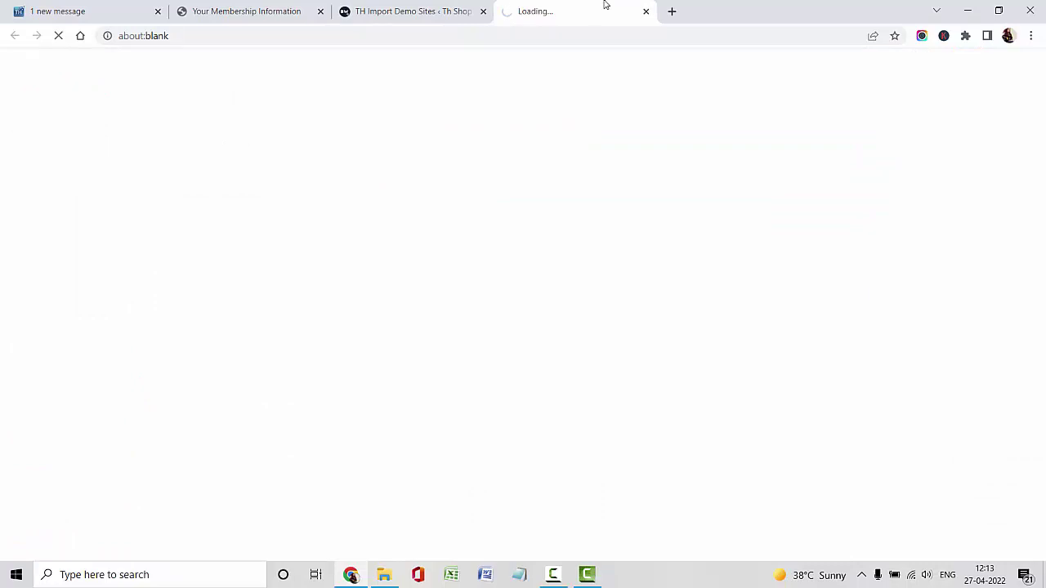
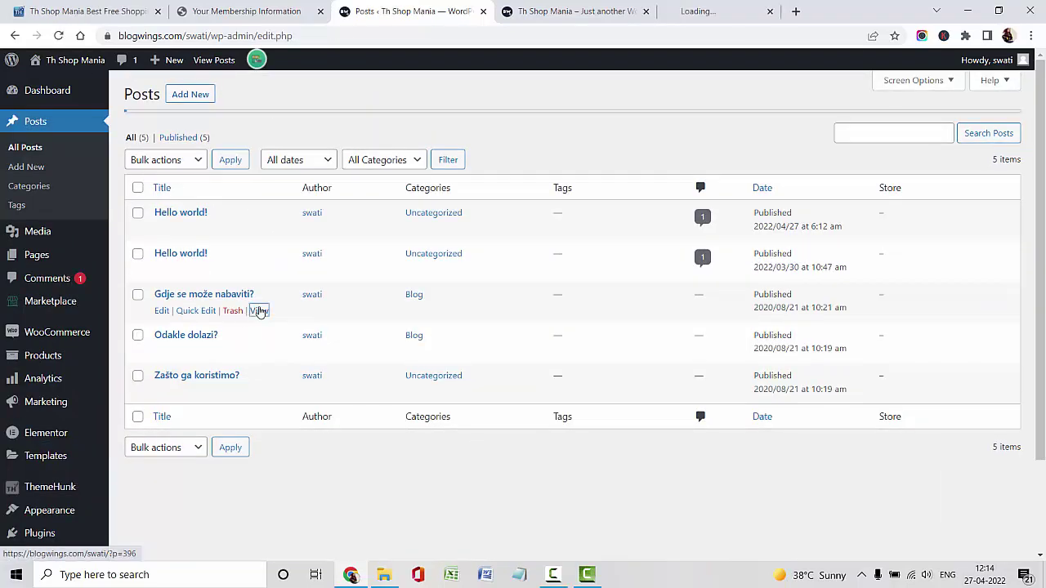
Step: Create a new post titled "Post 1" with the placeholder body text beginning "Odavno je uspostavljena činjenica"
left_click(187, 93)
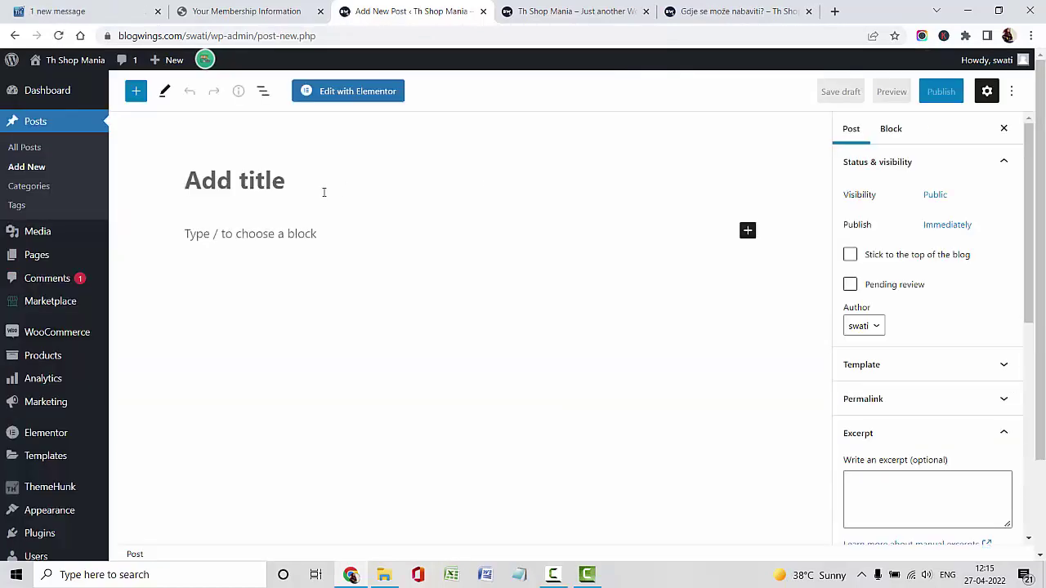
type("Post")
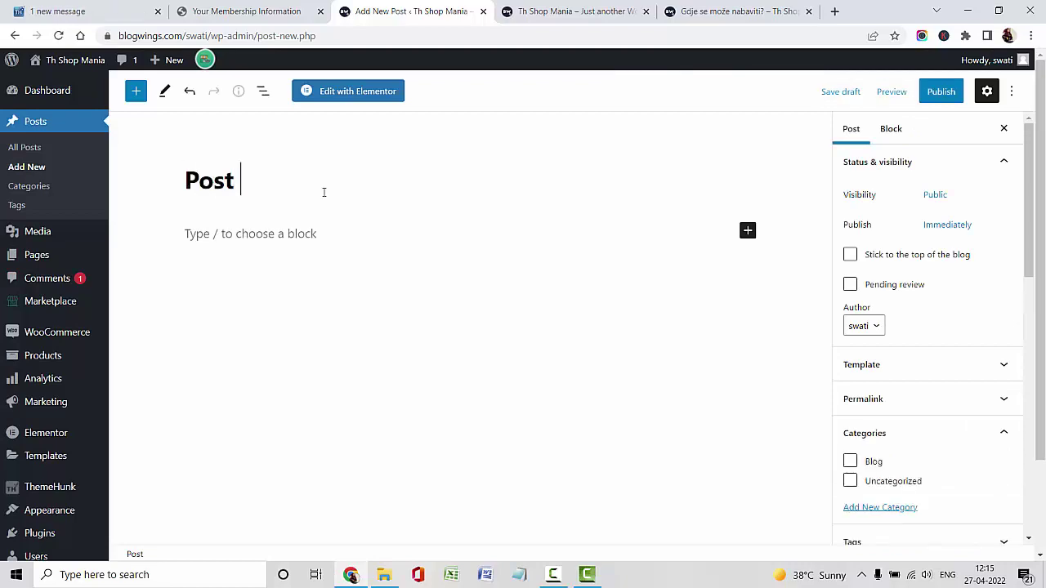
left_click(362, 231)
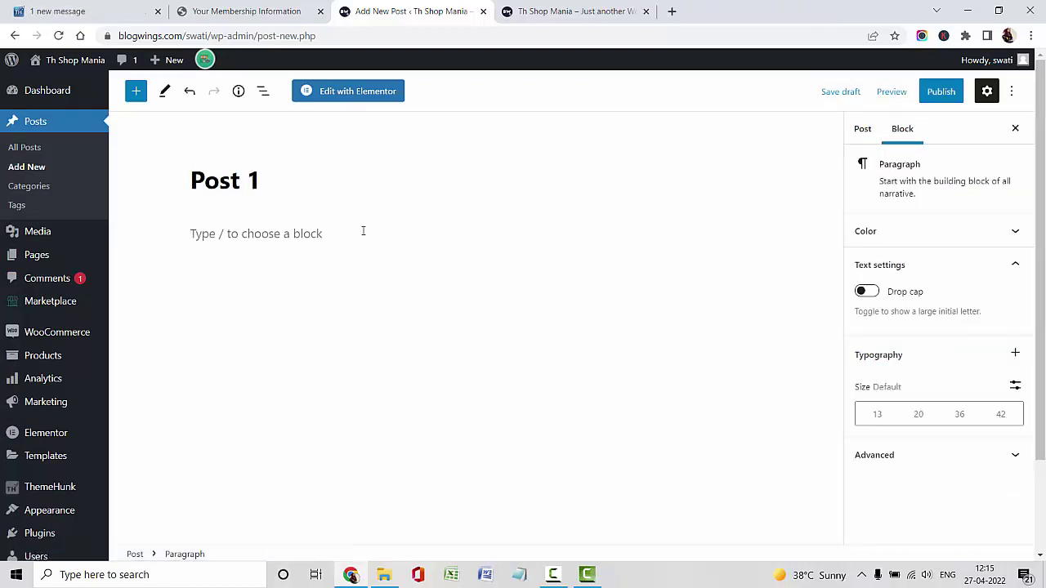
type("Odavno je uspostavljena činjenica da čitača ometa razumljivi tekst dok gleda raspored elemenata na stranici. Smisao korištenja Lorem Ipsum-a jest u tome što umjesto ‘sadržaj ovjde, sadržaj ovjde’ imamo normalni raspored slova i riječi, pa čitač ima dojam da gleda tekst na razumljivom jeziku. Mnogi programi za stolno izdavaštvo i uređivanje web stranica danas koriste Lorem Ipsum kao zadani model teksta, i ako potražite ‘lorem ipsum’ na Internetu, kao rezultat dobit ćete mnoge stranice u izradi. Razne verzije razvile su se tijekom svih tih godina, ponekad slučajno, ponekad namjerno (s dodatkom humora i slično).Odavno je uspostavljena činjenica da čitača ometa razumljivi tekst dok gleda raspored elemenata na stranici. Smisao korištenja Lorem Ipsum-a jest u tome što umjesto ‘sadržaj ovjde, sadržaj ovjde’ imamo normalni raspored slova i riječi, pa čitač ima dojam da gleda tekst na razumljivom jeziku. Mnogi programi za stolno izdavaštvo i uređivanje web stranica danas koriste Lorem Ipsum kao zadani model teksta, i ako potražite ‘lorem ipsum’ na Internetu, kao rezultat dobit ćete mnoge stranice u izradi. Razne verzije razvile su se tijekom svih tih godina, ponekad slučajno, ponekad namjerno (s dodatkom humora i slično).")
Step: Assign the post to the Blog category and add the tags WordPress and Blog
left_click(876, 138)
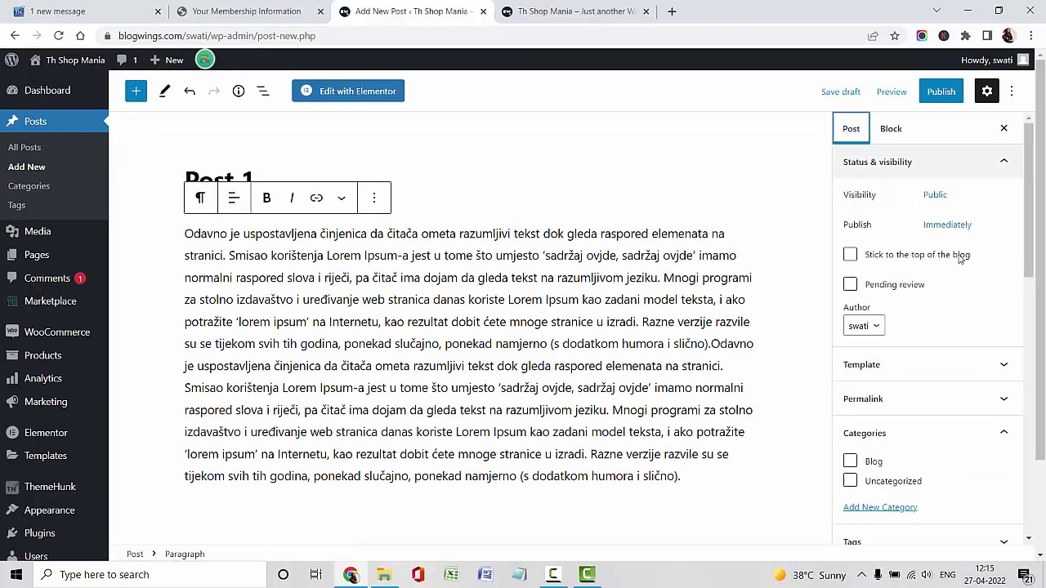
scroll(939, 245, "down", 3)
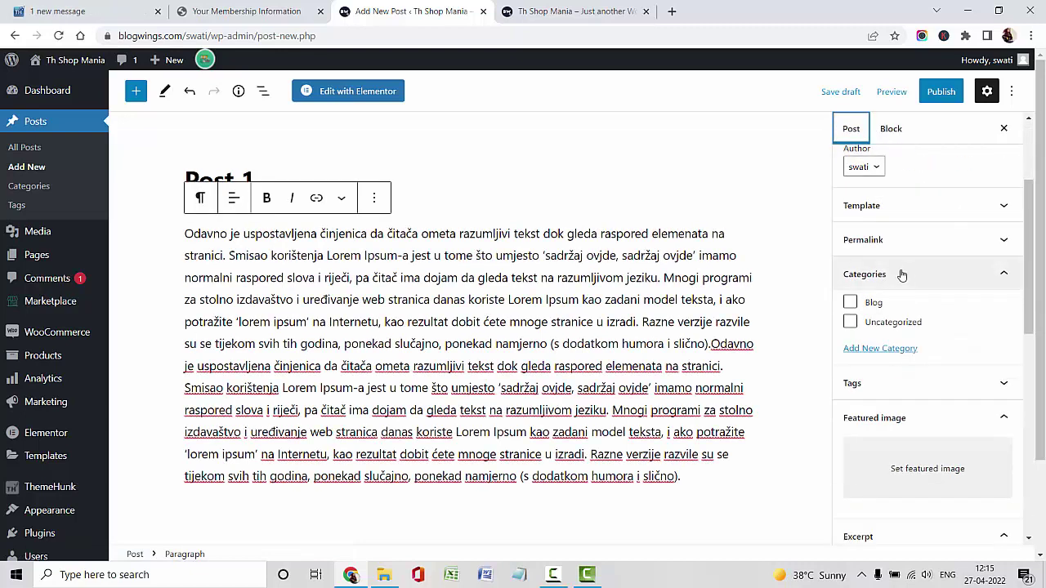
left_click(873, 305)
scroll(991, 347, "down", 2)
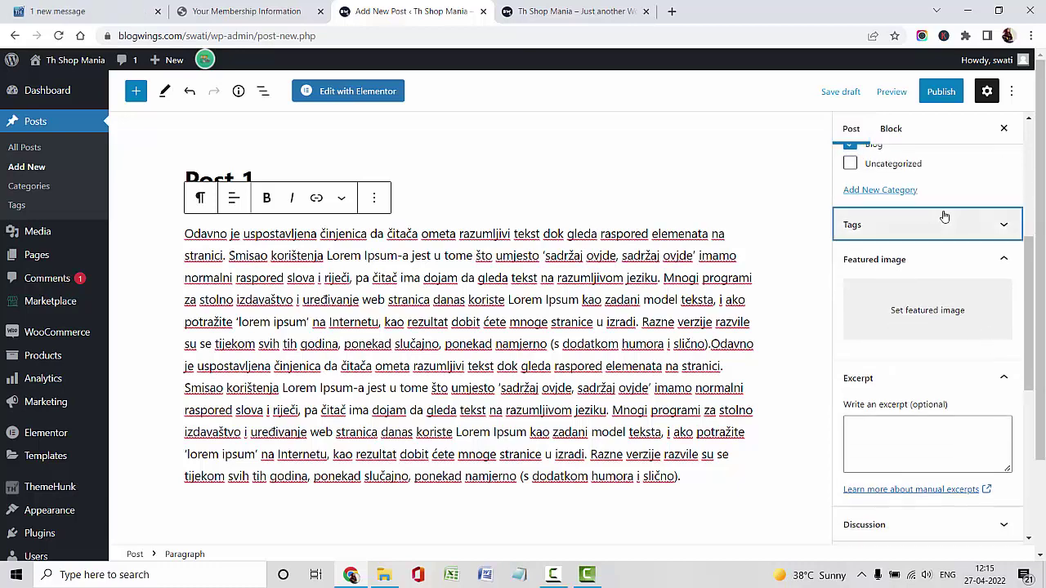
left_click(941, 221)
left_click(891, 276)
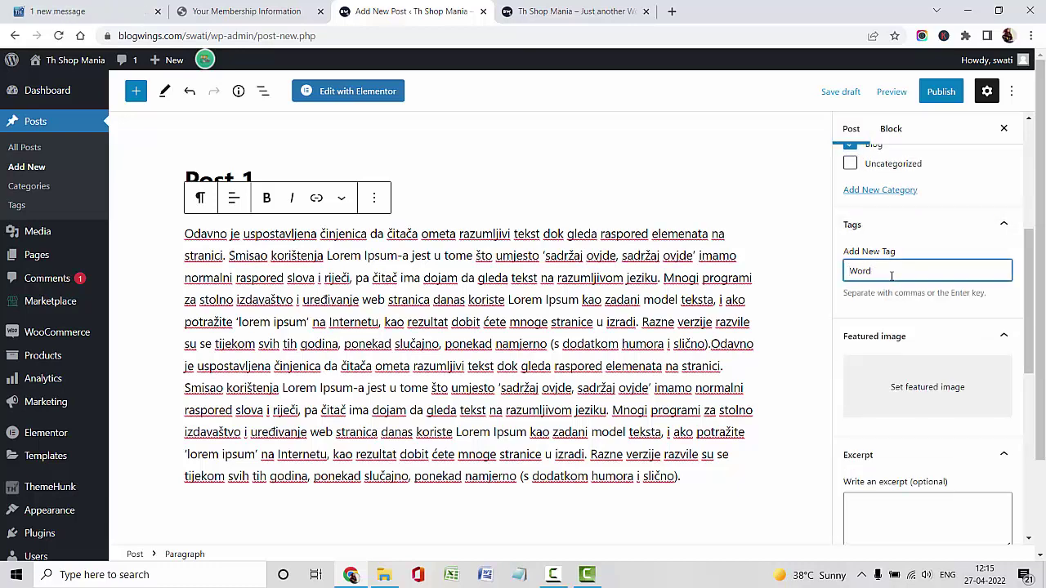
type("ess")
key("Return")
key("BackSpace")
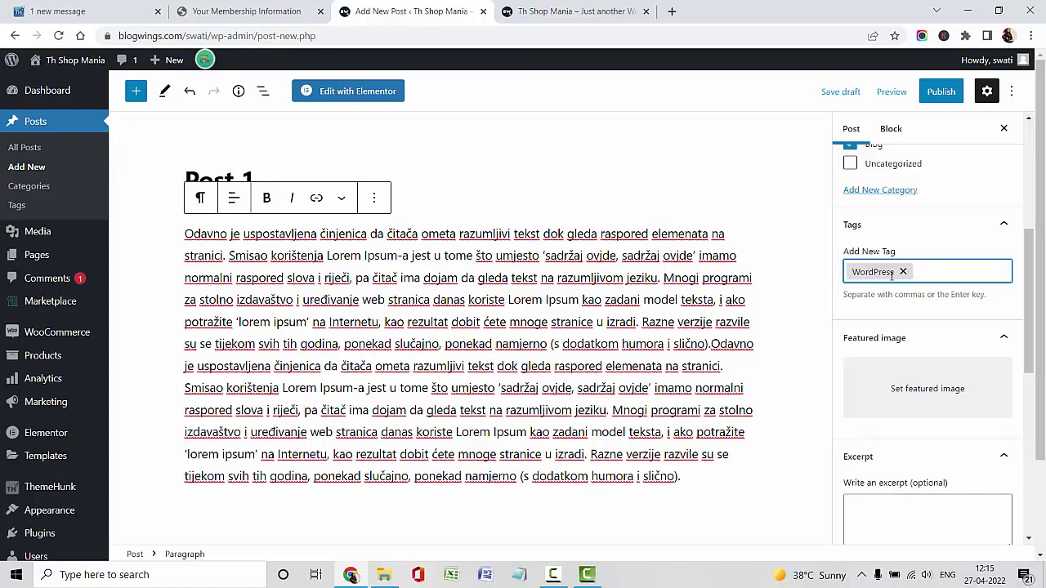
type("Blog")
key("Return")
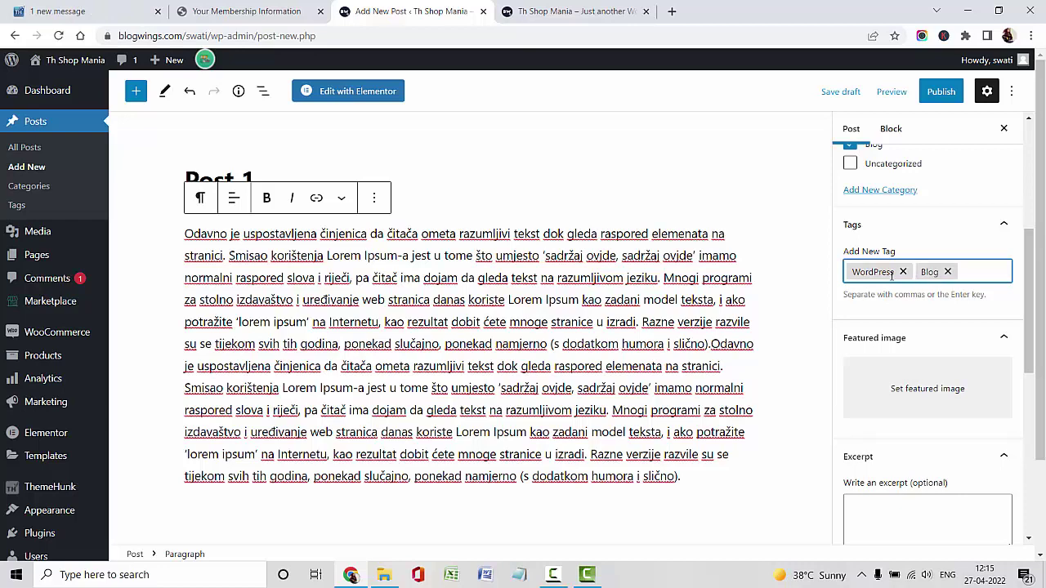
Step: Set the media library picture of wall shelves with plants, titled blog3, as the post's featured image
scroll(892, 275, "down", 2)
left_click(869, 229)
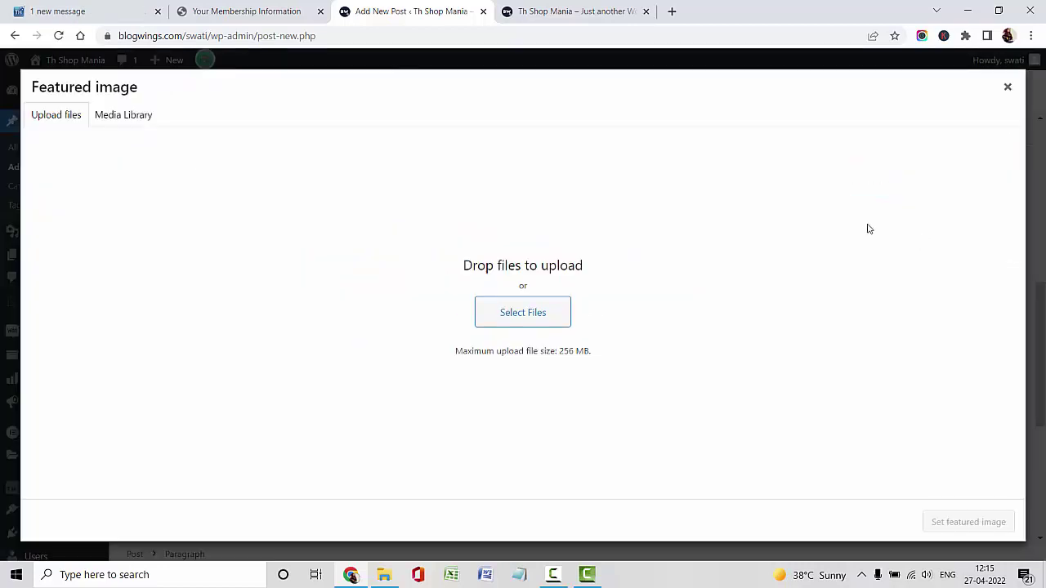
left_click(122, 116)
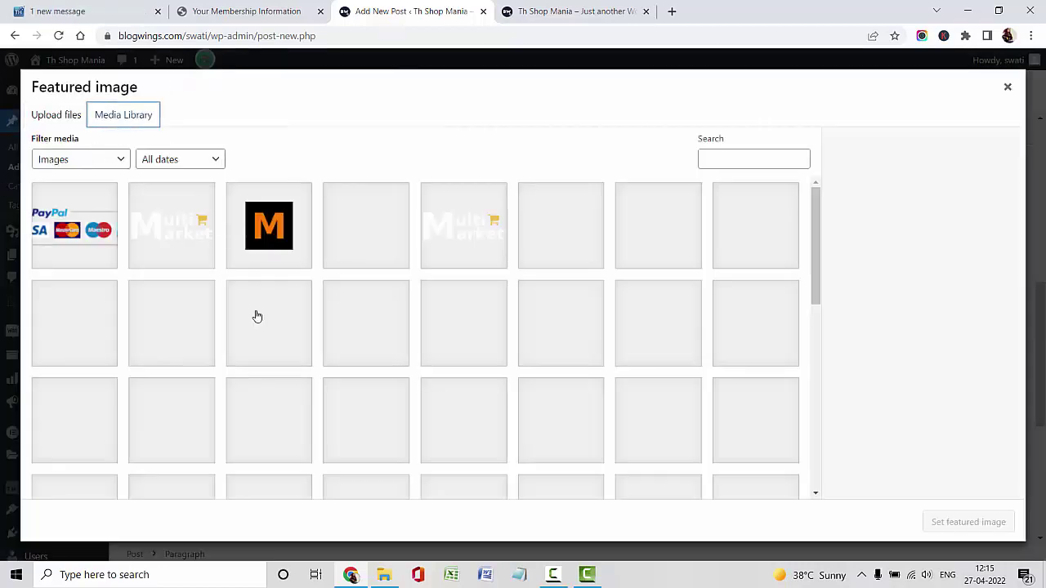
scroll(482, 368, "down", 2)
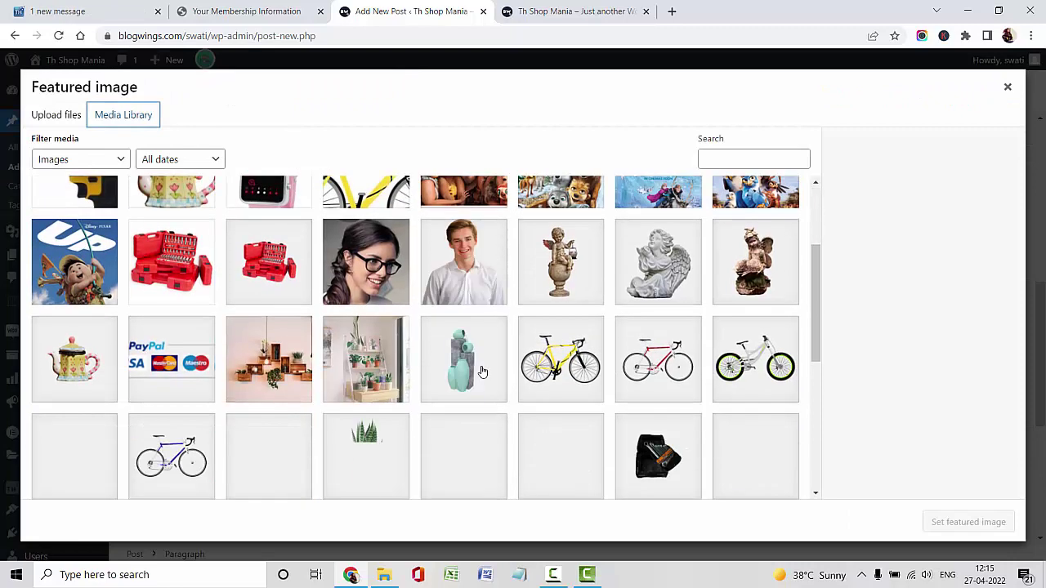
left_click(348, 365)
left_click(274, 365)
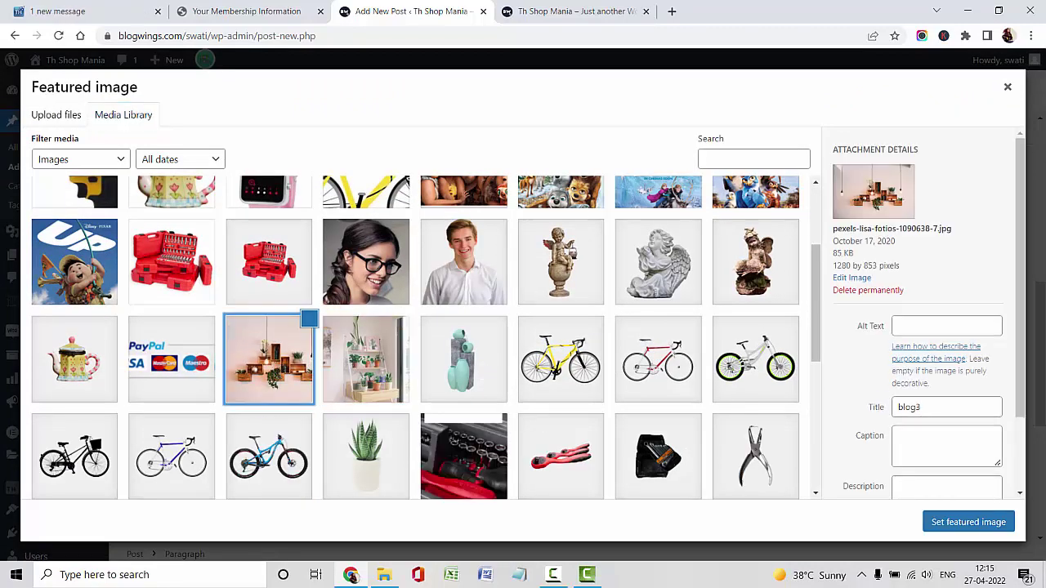
left_click(952, 521)
Step: Set the post's dynamic sidebar to Right Sidebar
scroll(935, 335, "down", 2)
scroll(936, 339, "down", 2)
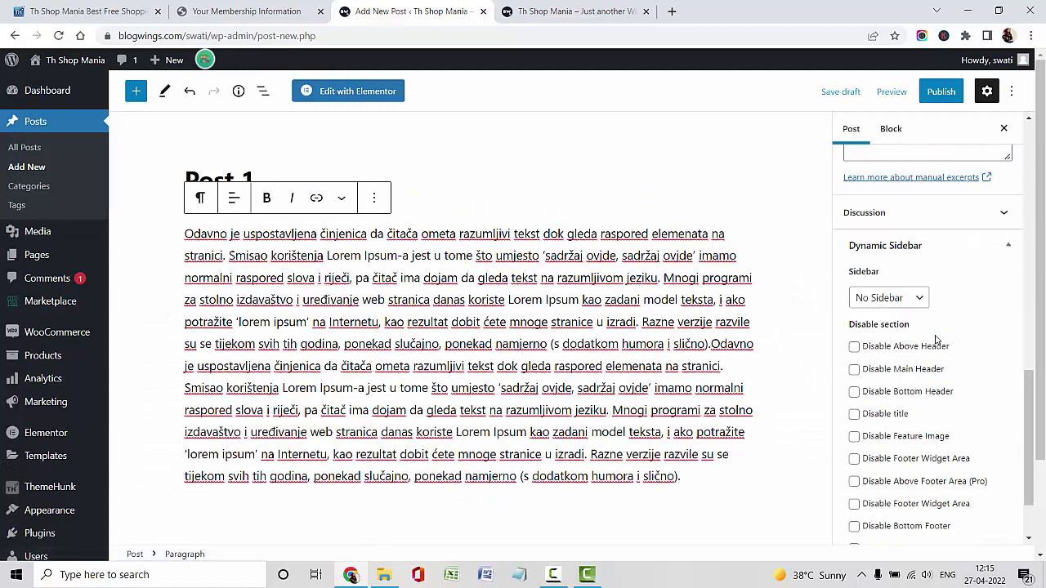
left_click(896, 301)
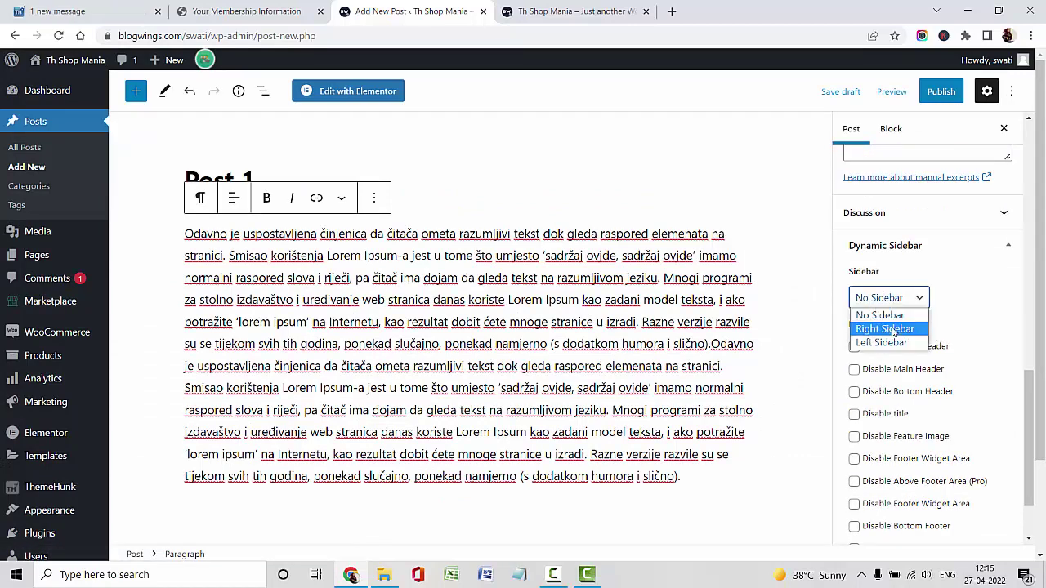
left_click(885, 329)
scroll(978, 371, "down", 2)
Step: Publish the post and return to the list of all posts
scroll(981, 374, "up", 8)
scroll(979, 372, "up", 3)
left_click(940, 95)
left_click(885, 92)
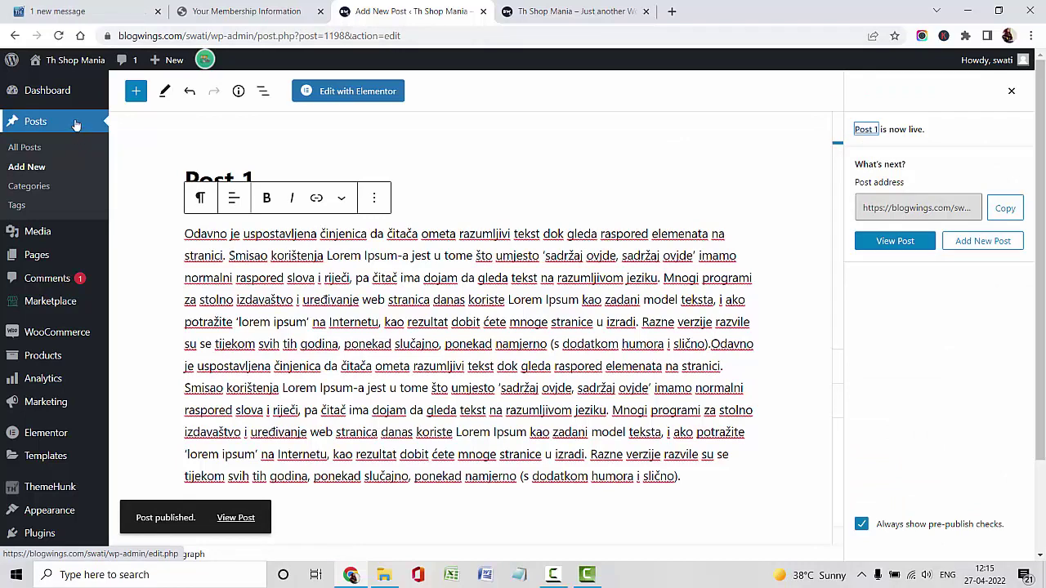
left_click(76, 129)
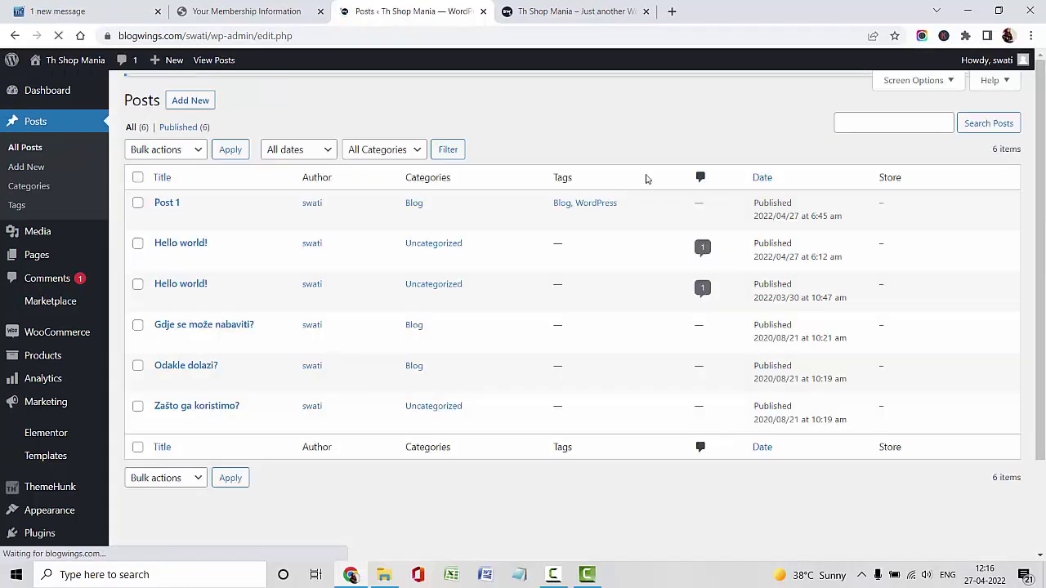
Step: Open the Home front page from the site's pages for editing with Elementor in a new browser tab beside the pages list
left_click(66, 256)
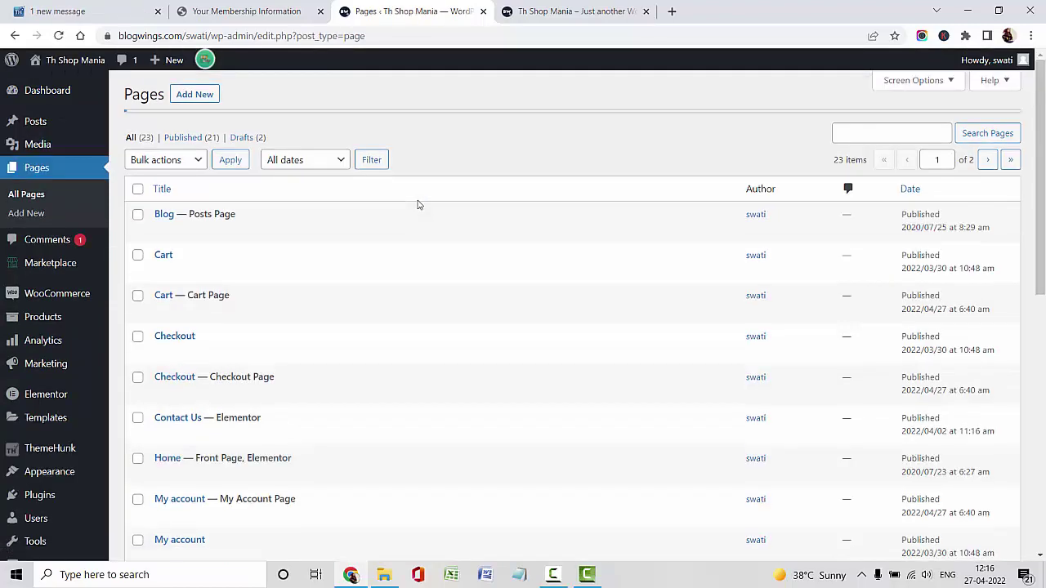
scroll(417, 205, "down", 2)
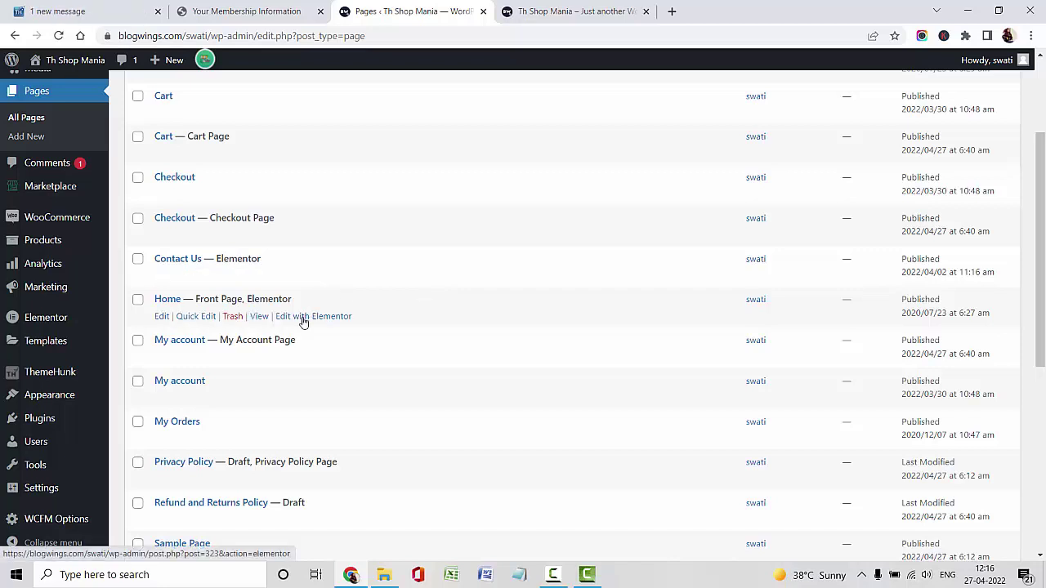
middle_click(302, 316)
left_click(703, 10)
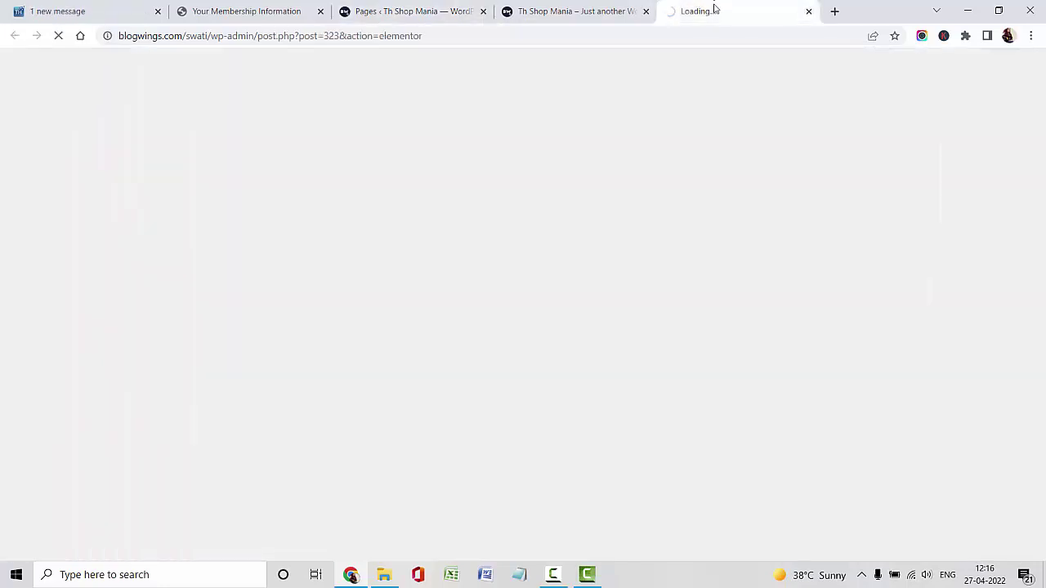
left_click_drag(690, 14, 567, 16)
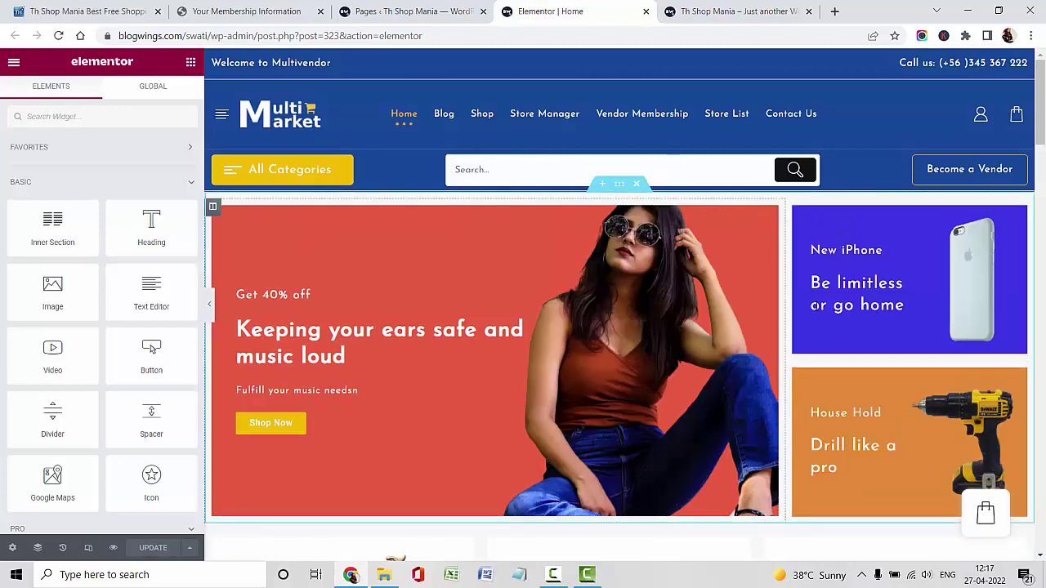
Step: Examine the Home page's sections in the Elementor editor, including the category and product sections, and return to the main banner
scroll(891, 344, "down", 15)
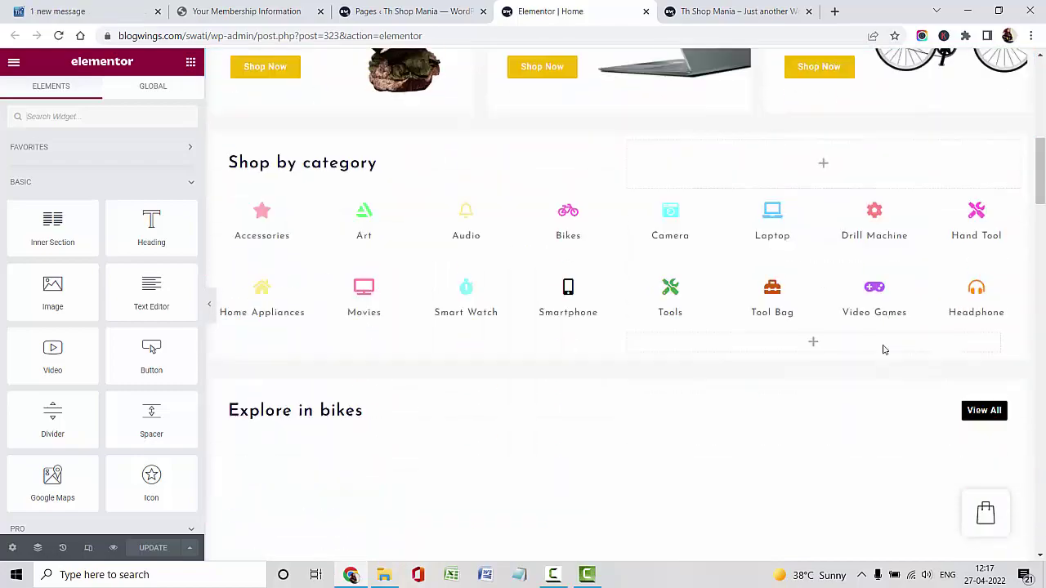
scroll(883, 350, "down", 5)
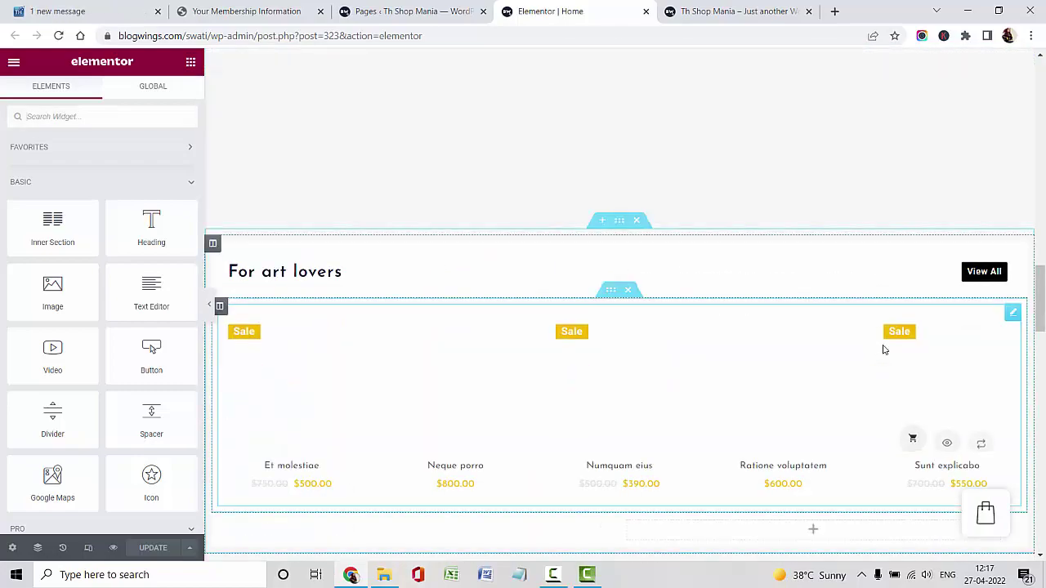
scroll(883, 350, "up", 4)
scroll(883, 350, "down", 10)
scroll(883, 350, "up", 5)
scroll(883, 349, "up", 20)
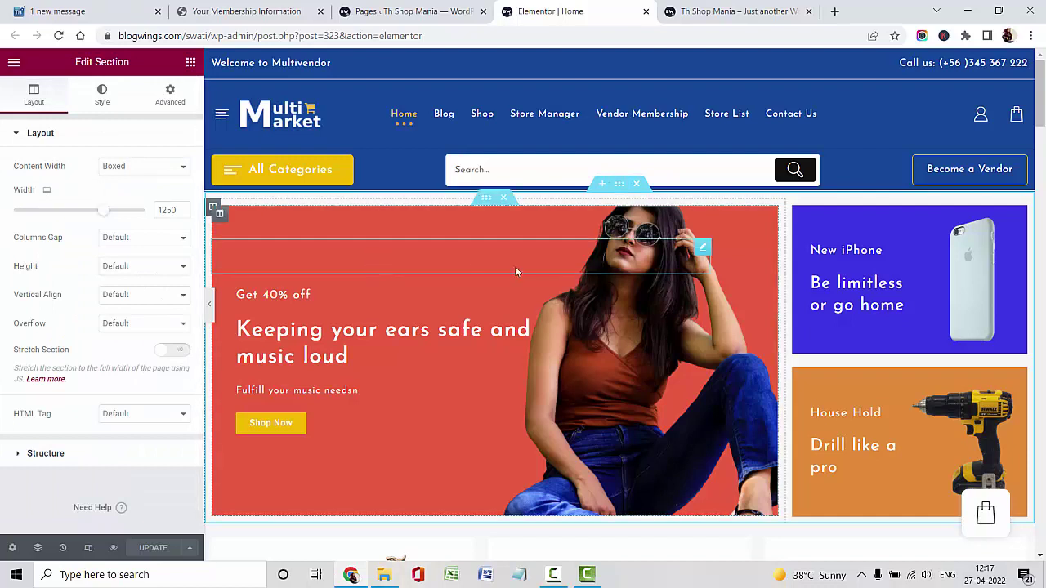
Step: Replace the small heading above the main banner's headline with "Get 50% Off"
left_click(337, 301)
key("BackSpace")
key("BackSpace")
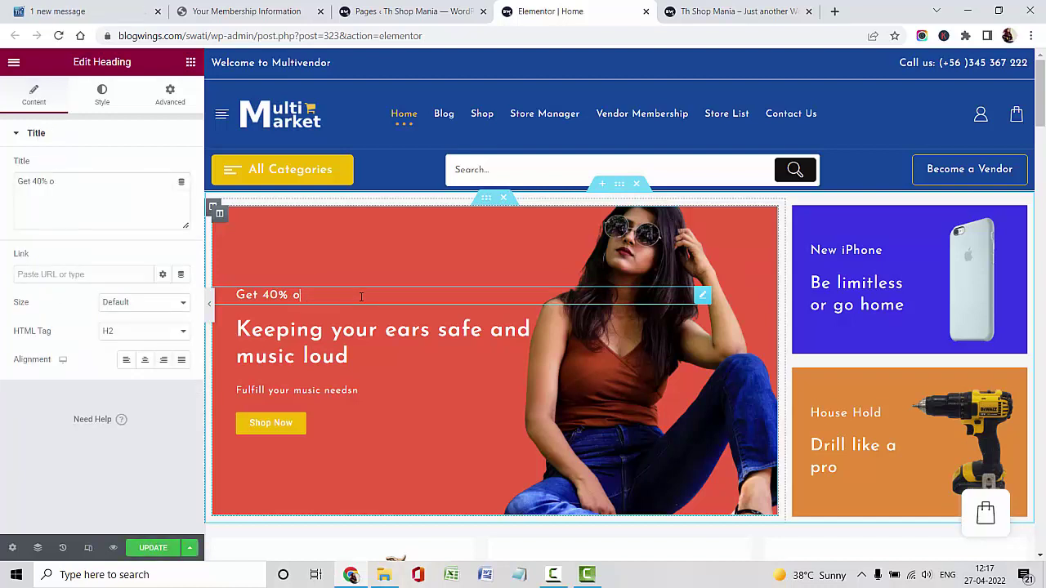
key("BackSpace")
key("BackSpace")
key("BackSpace")
key("BackSpace")
key("BackSpace")
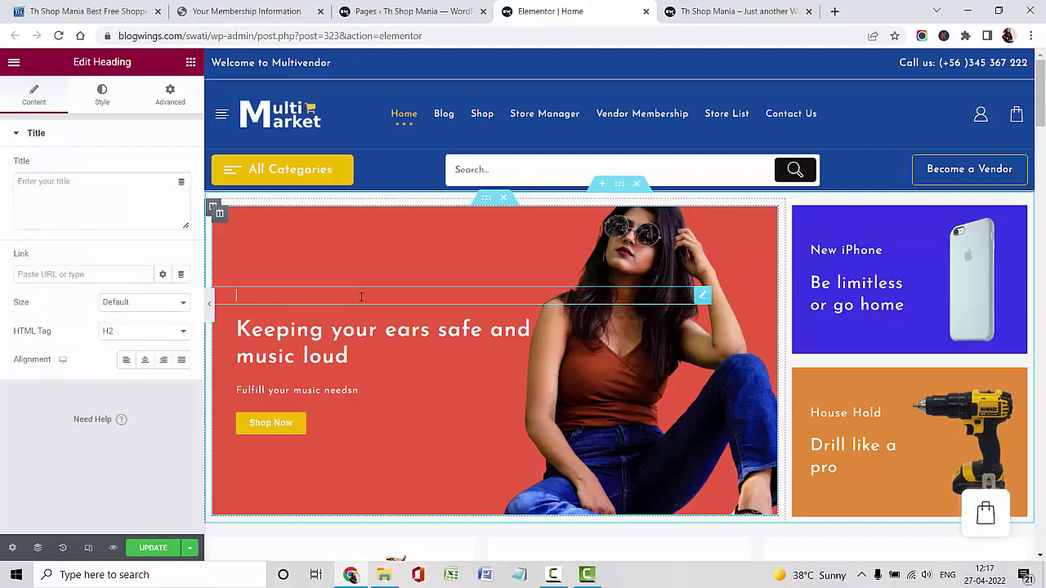
type("Get ")
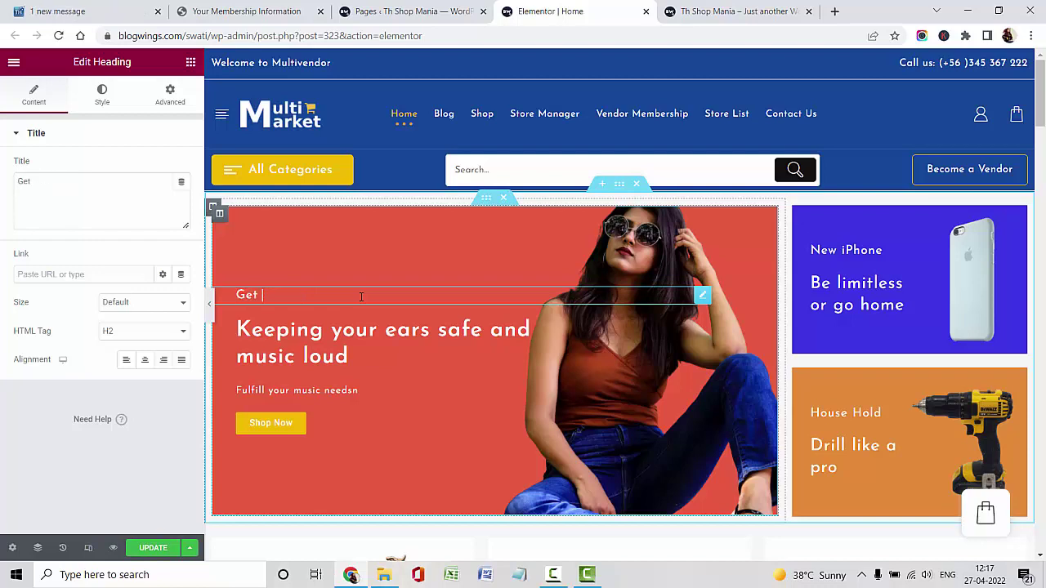
type("50% Off")
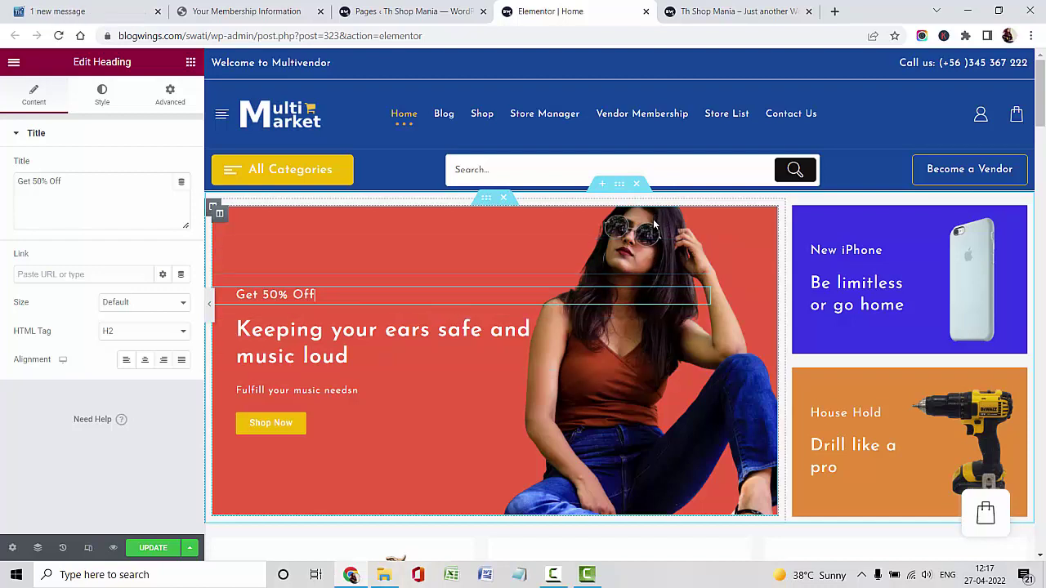
Step: Change the main heading of the New iPhone banner to "Get your favorite one"
left_click(904, 293)
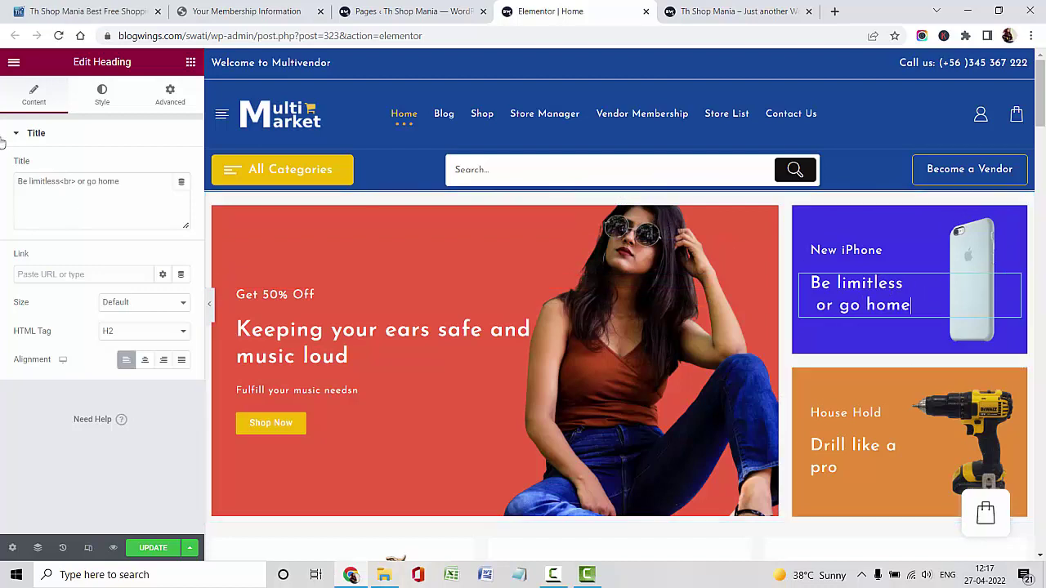
triple_click(95, 178)
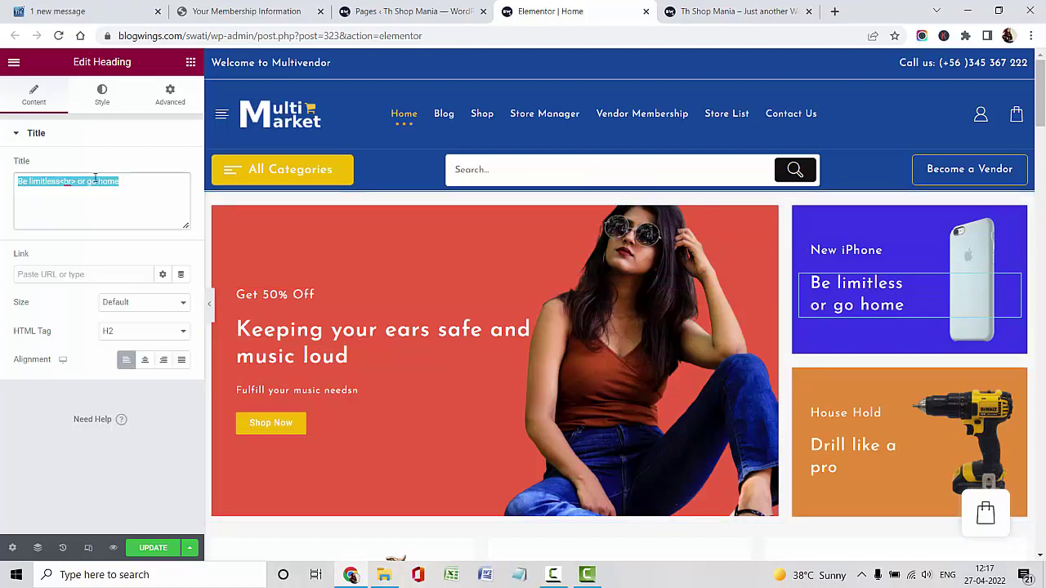
type("G")
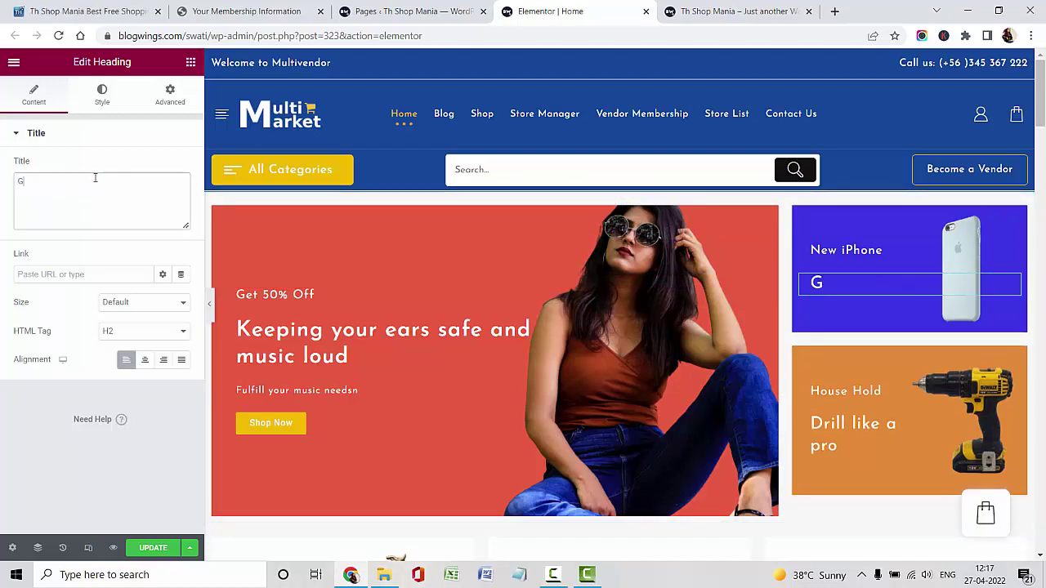
type("et your fav")
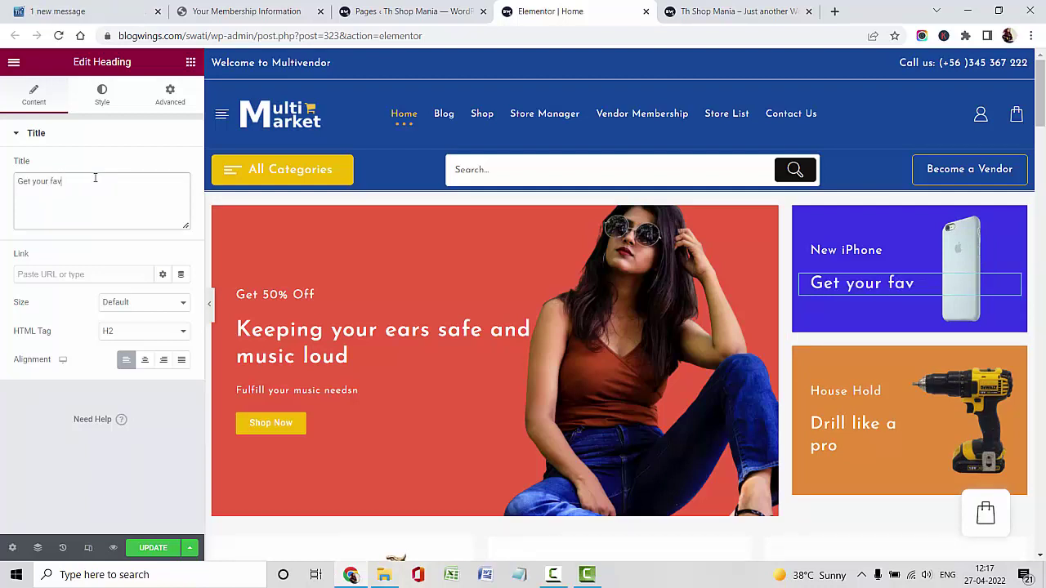
type("orite one")
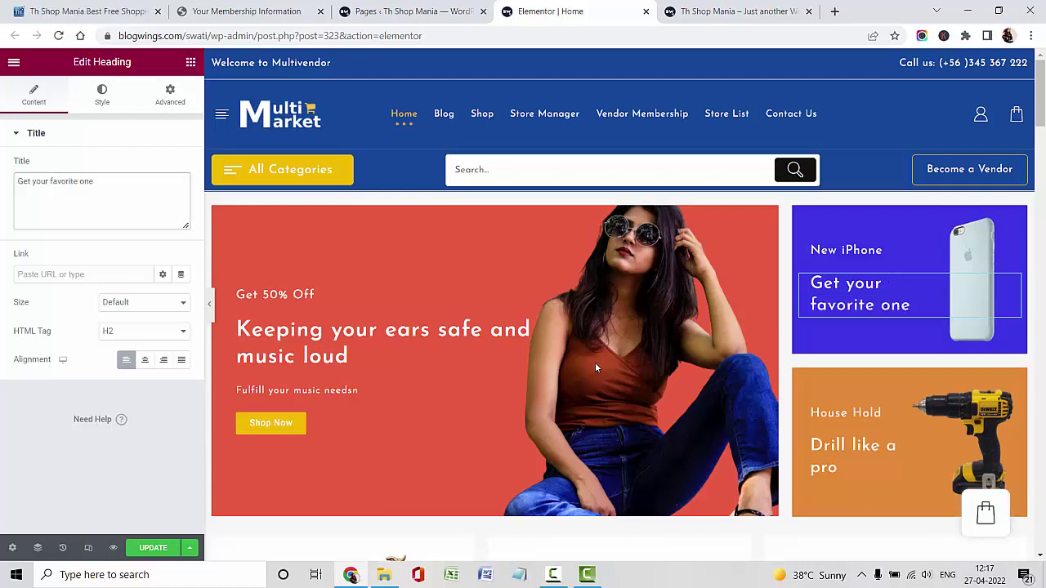
Step: Examine the editable elements below the banners, including the 20% off heading, the Shop by category section and the Explore in bikes products
scroll(595, 362, "down", 4)
left_click(609, 214)
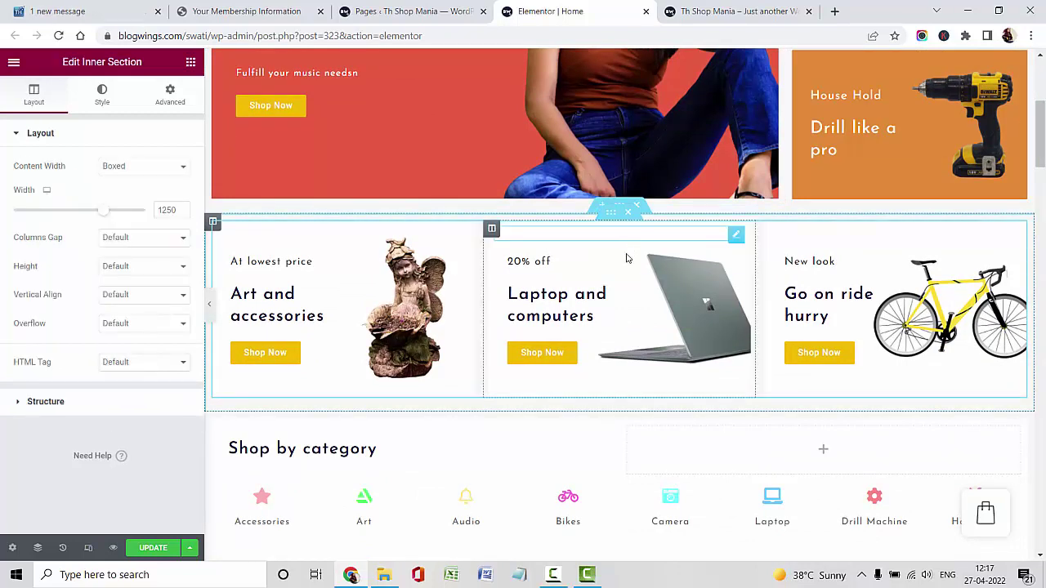
left_click(583, 261)
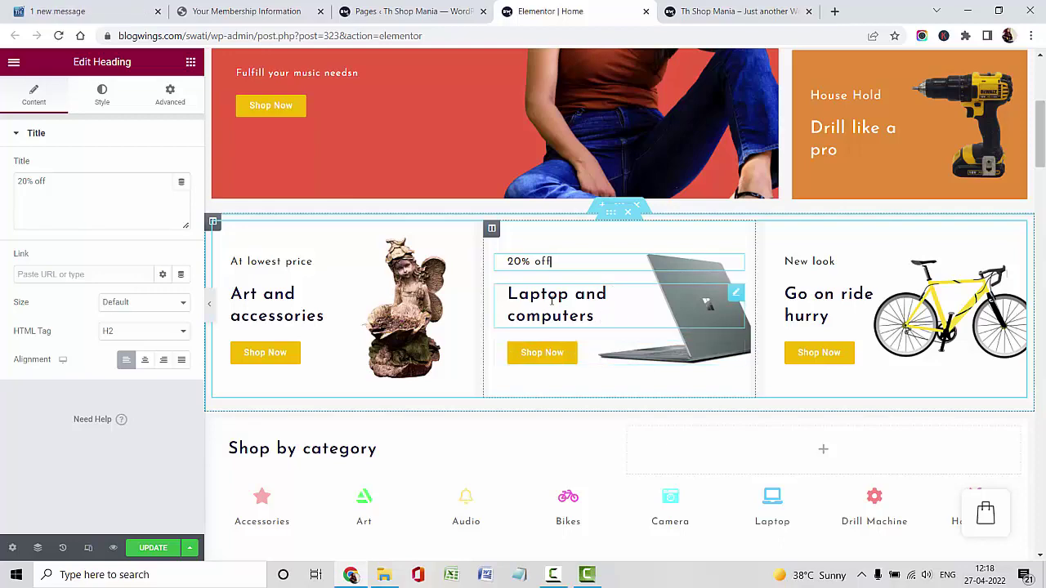
scroll(602, 346, "down", 4)
scroll(602, 345, "up", 2)
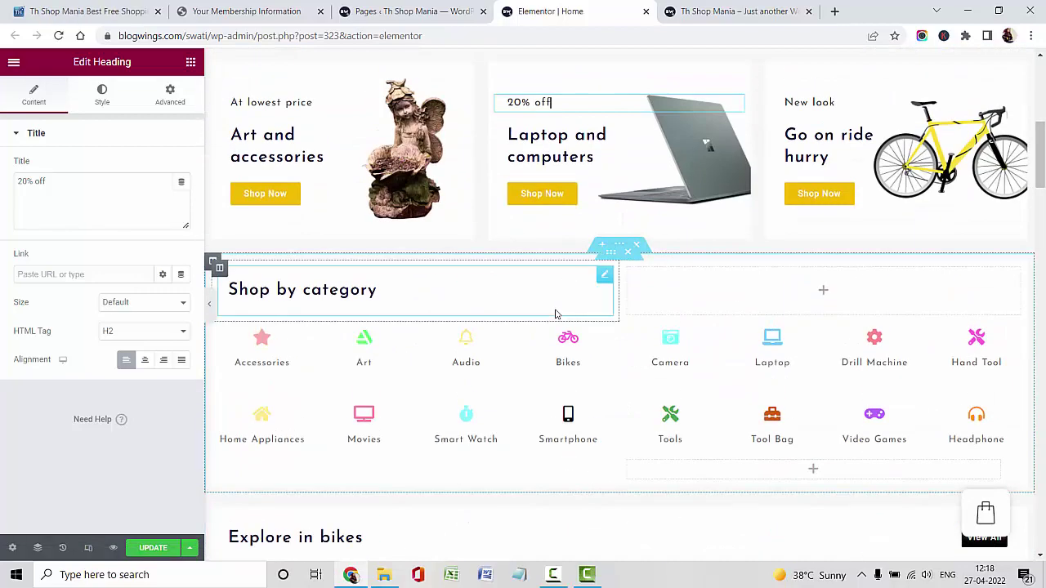
left_click(614, 251)
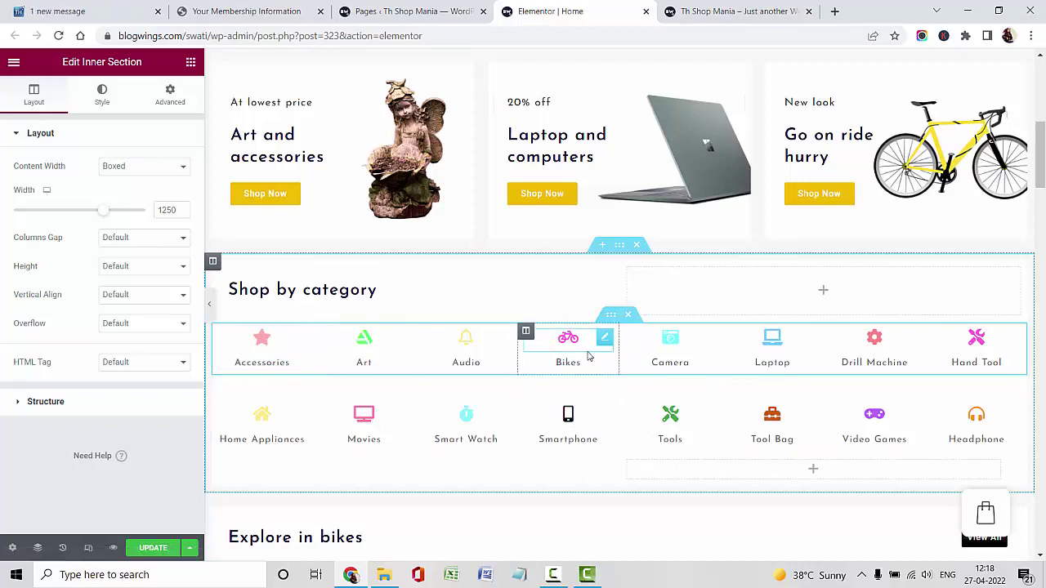
scroll(583, 382, "down", 1)
scroll(584, 381, "down", 3)
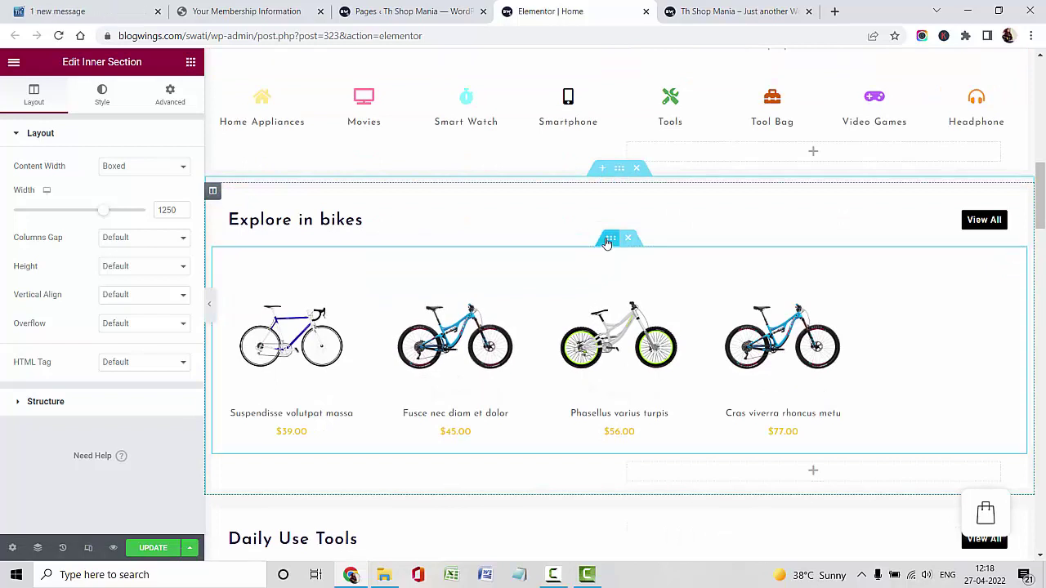
left_click(618, 340)
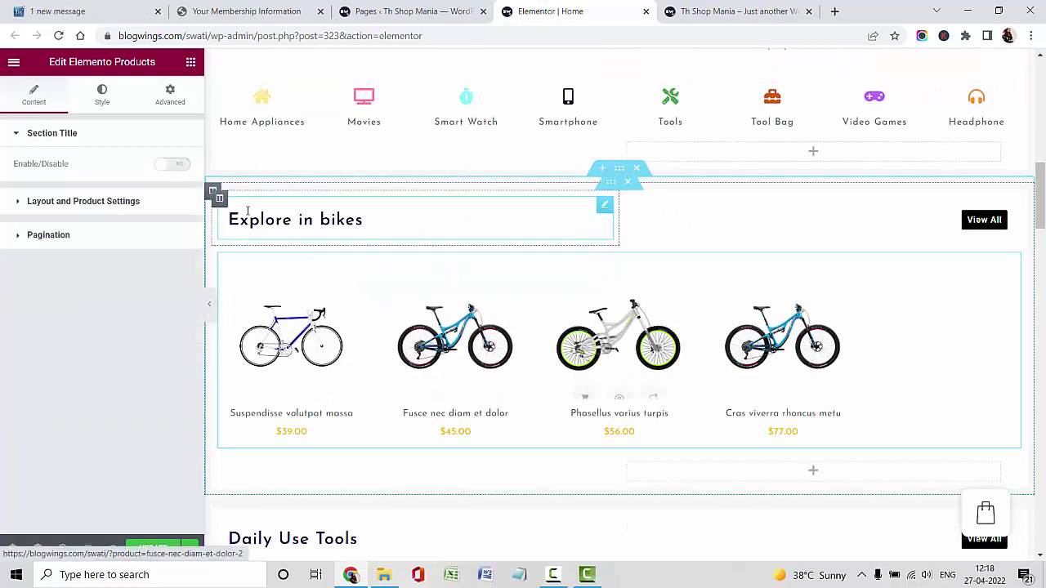
Step: Add a Product Slider widget from the Elemento Addons & WooCommerce widgets directly above the Explore in bikes heading
left_click(191, 62)
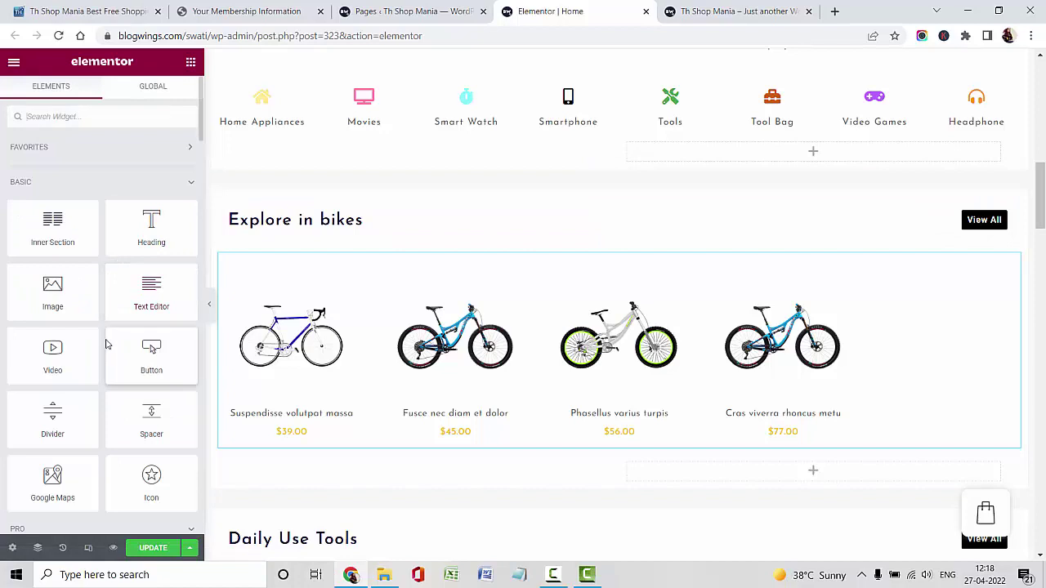
scroll(110, 388, "down", 20)
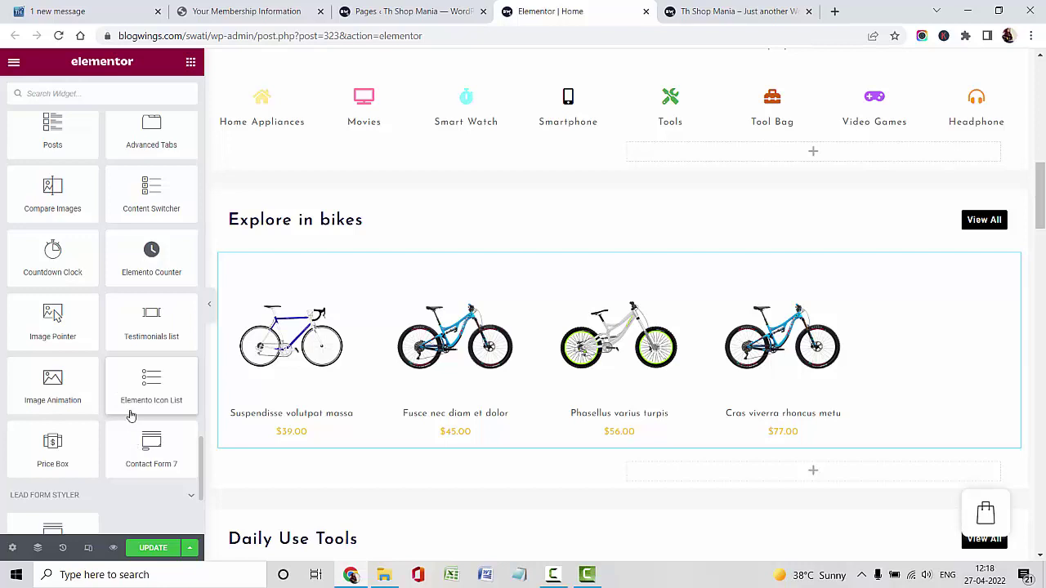
scroll(122, 383, "down", 5)
scroll(106, 327, "up", 10)
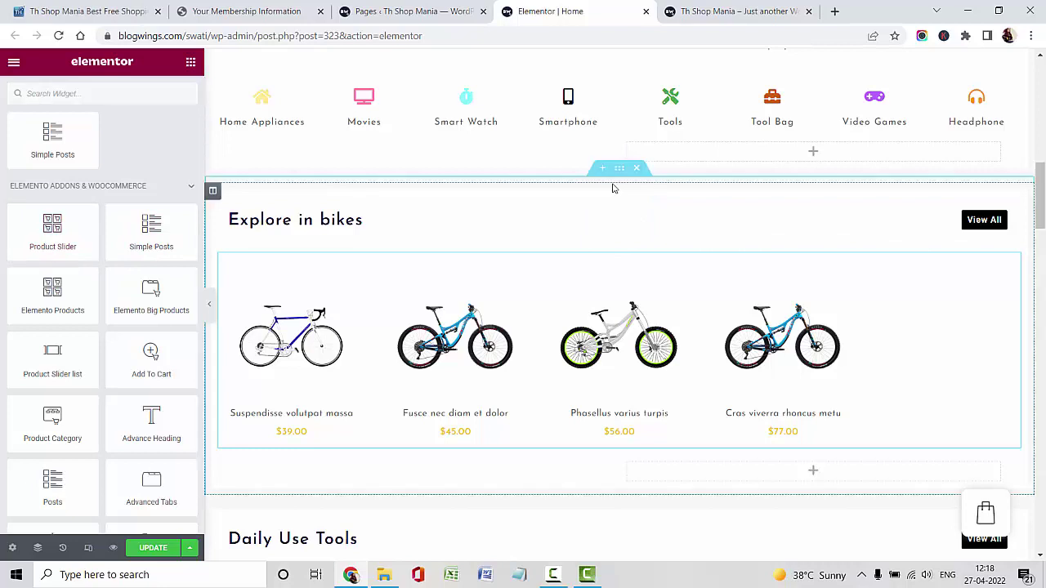
left_click_drag(95, 234, 646, 197)
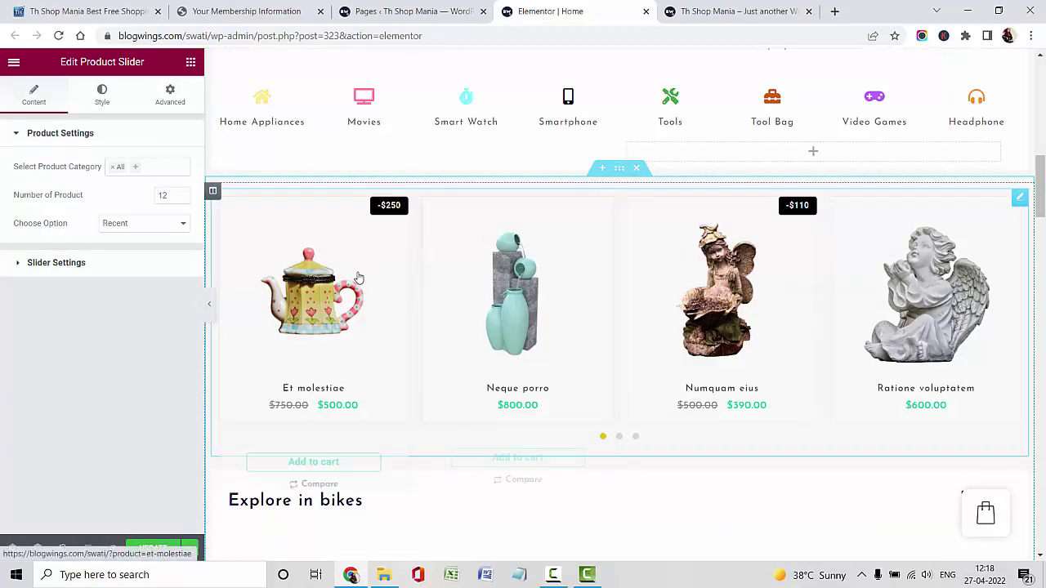
Step: Add Cameras to the Product Slider's product categories and set its number of rows to 2
left_click(144, 169)
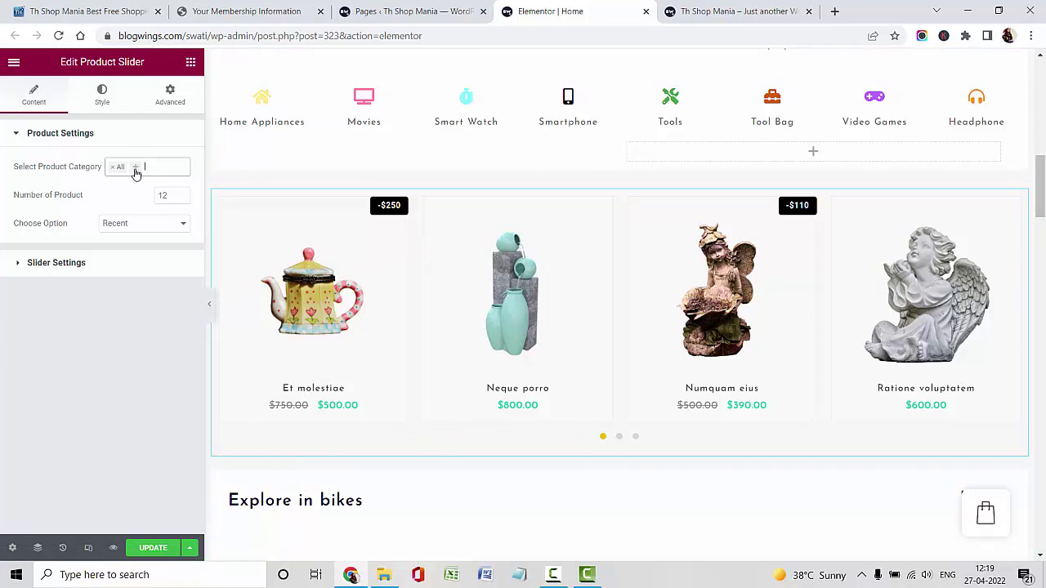
left_click(135, 172)
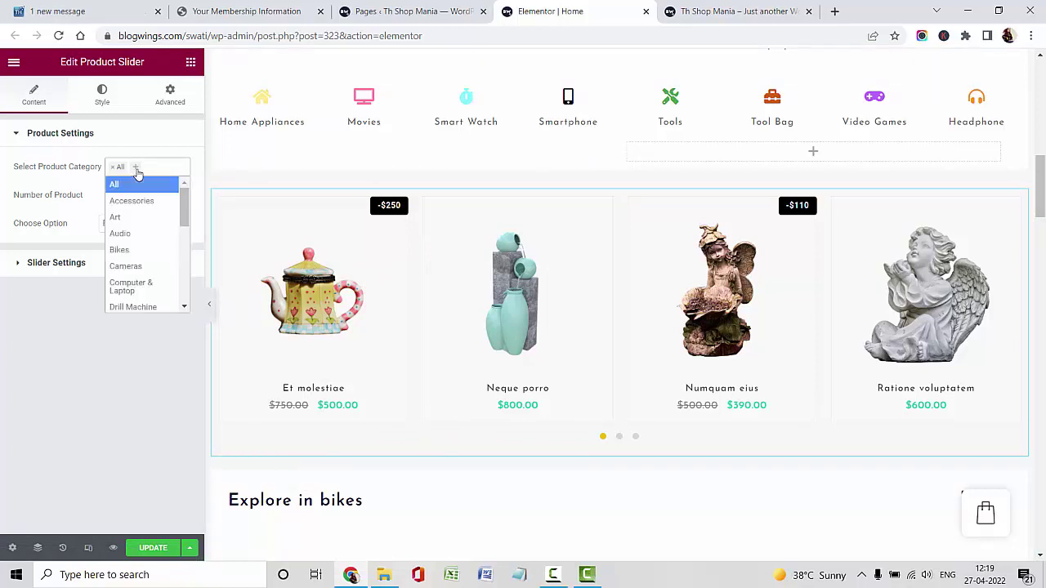
left_click(153, 269)
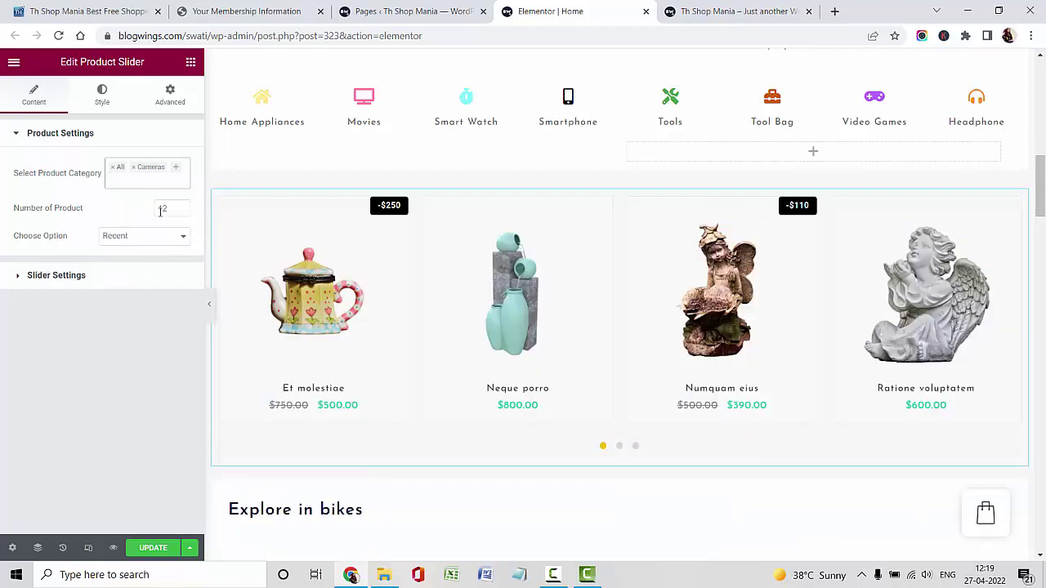
left_click(135, 225)
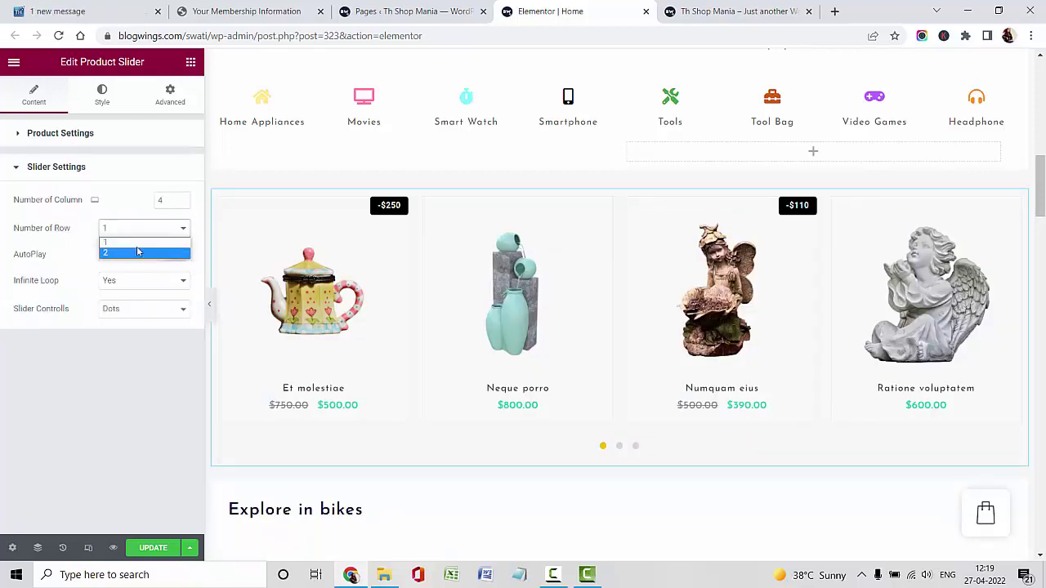
left_click(137, 250)
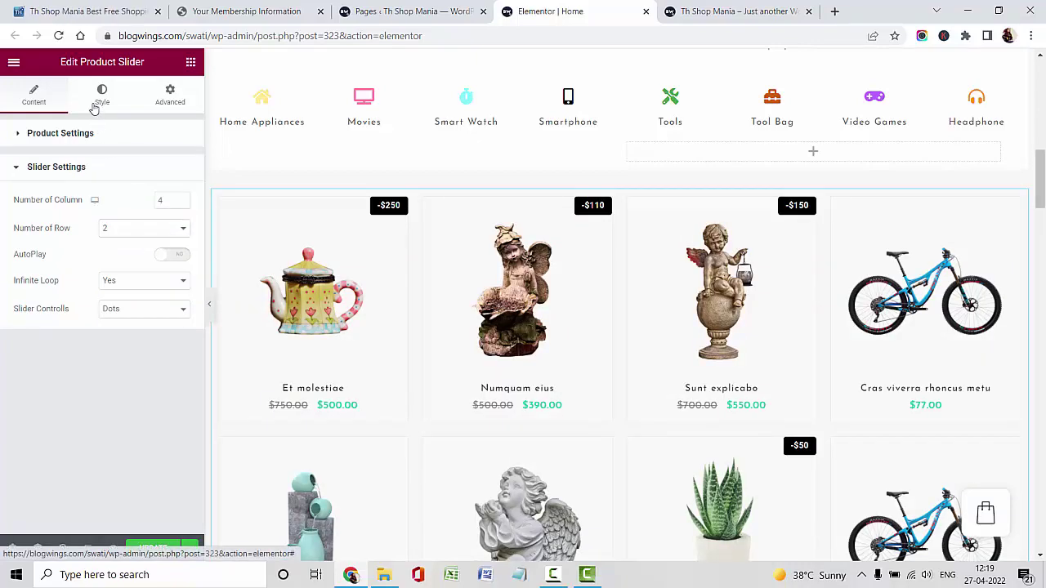
Step: Set the background color of the Product Slider's product boxes to a light pink
left_click(97, 104)
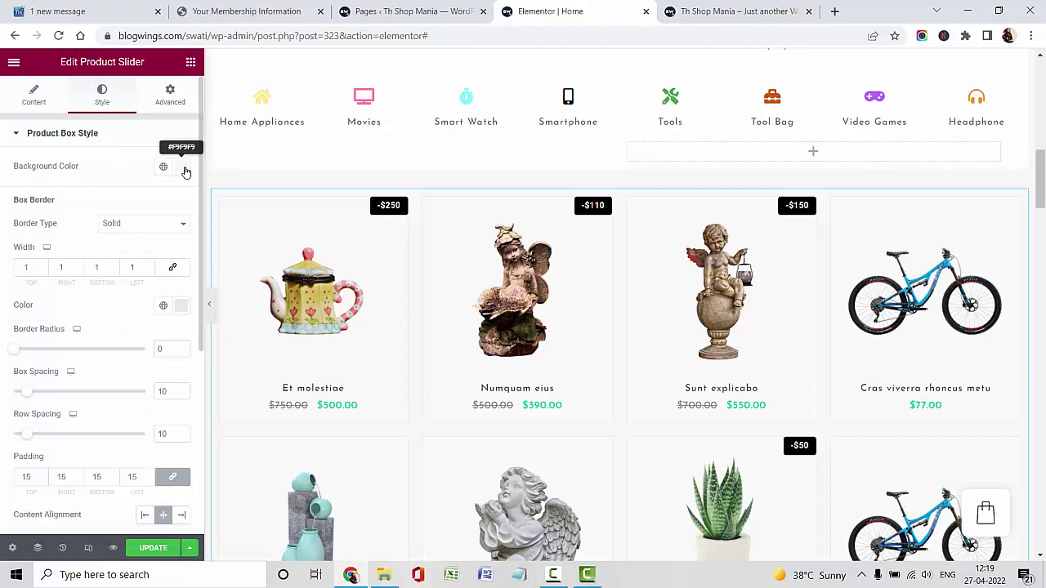
left_click(181, 166)
left_click(30, 221)
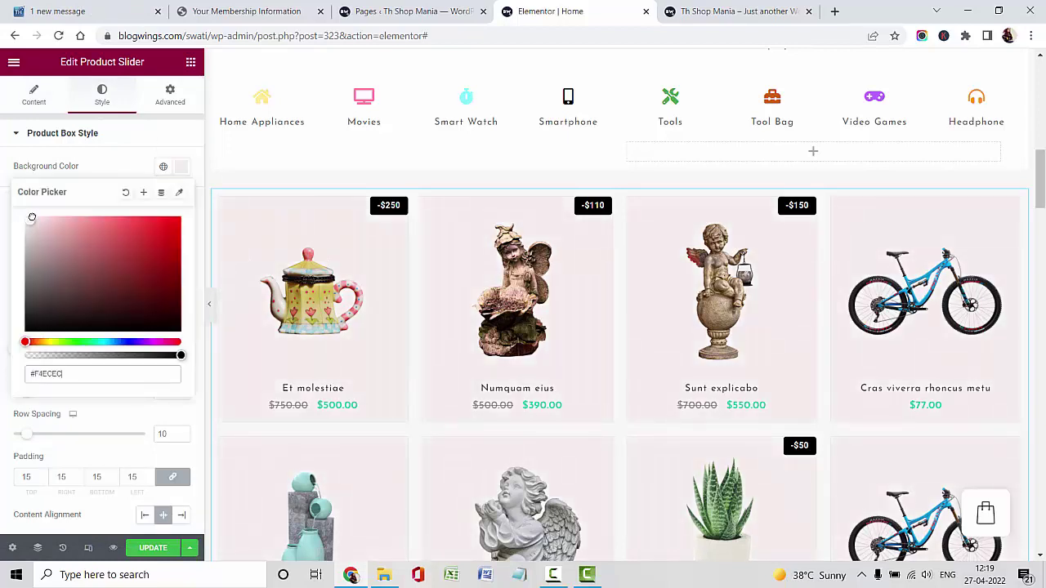
left_click(139, 161)
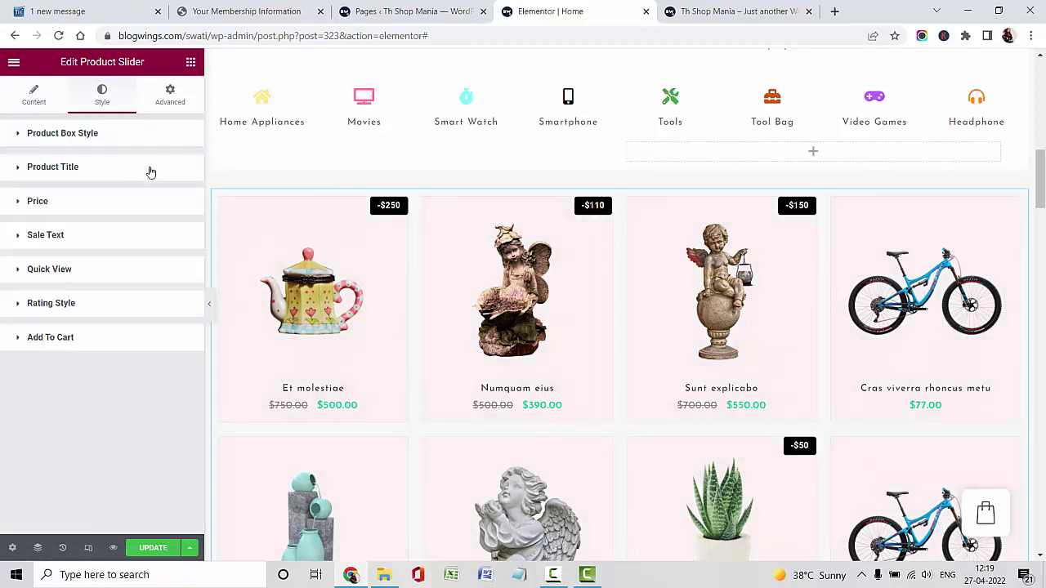
scroll(634, 280, "down", 6)
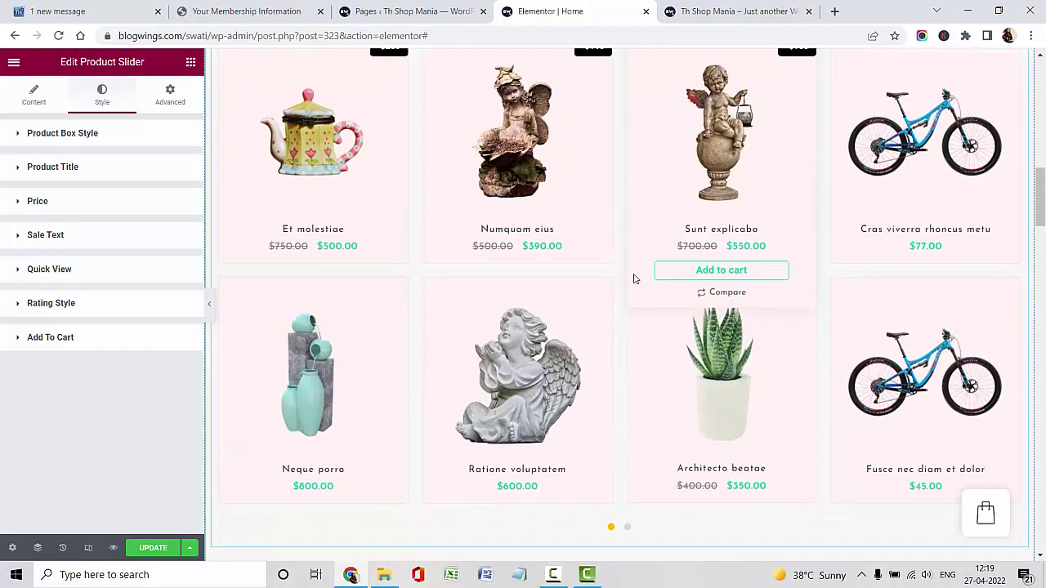
Step: Examine the available Elemento Addons widgets and the product sections further down the Home page, through the For art lovers section
left_click(190, 61)
scroll(101, 303, "down", 15)
scroll(100, 303, "down", 10)
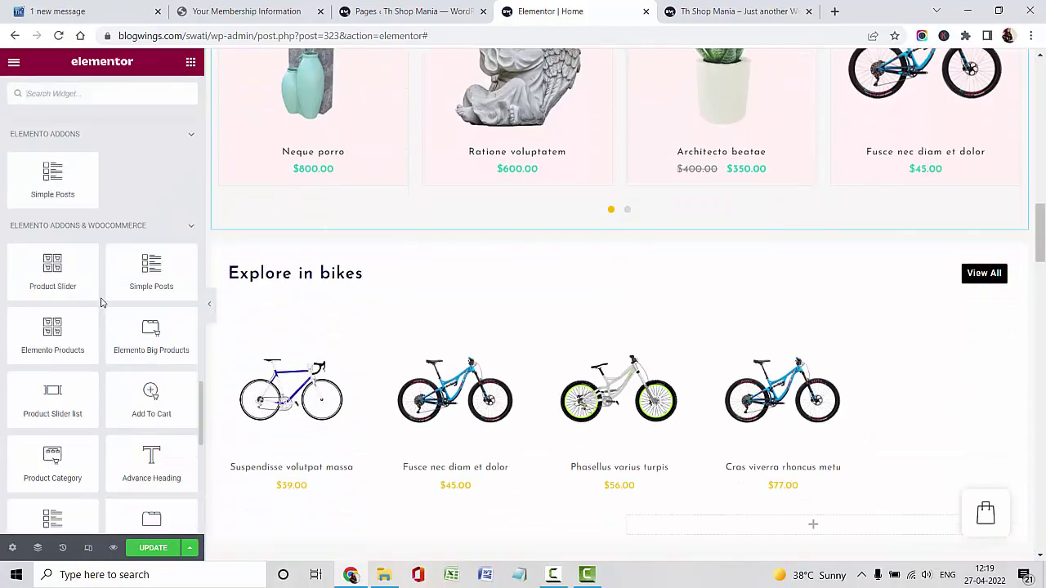
scroll(100, 304, "up", 5)
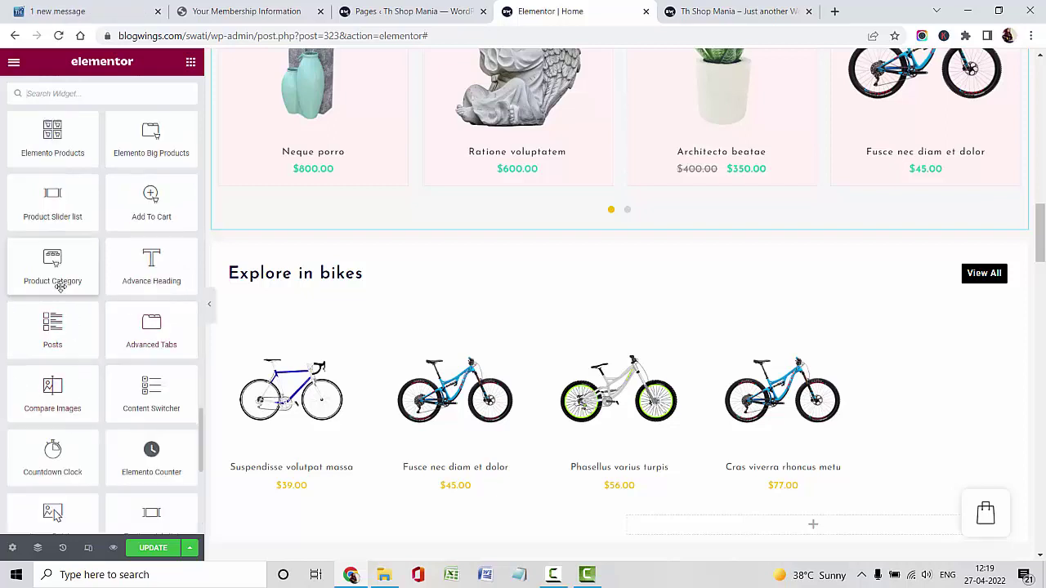
scroll(103, 326, "up", 3)
scroll(107, 329, "down", 3)
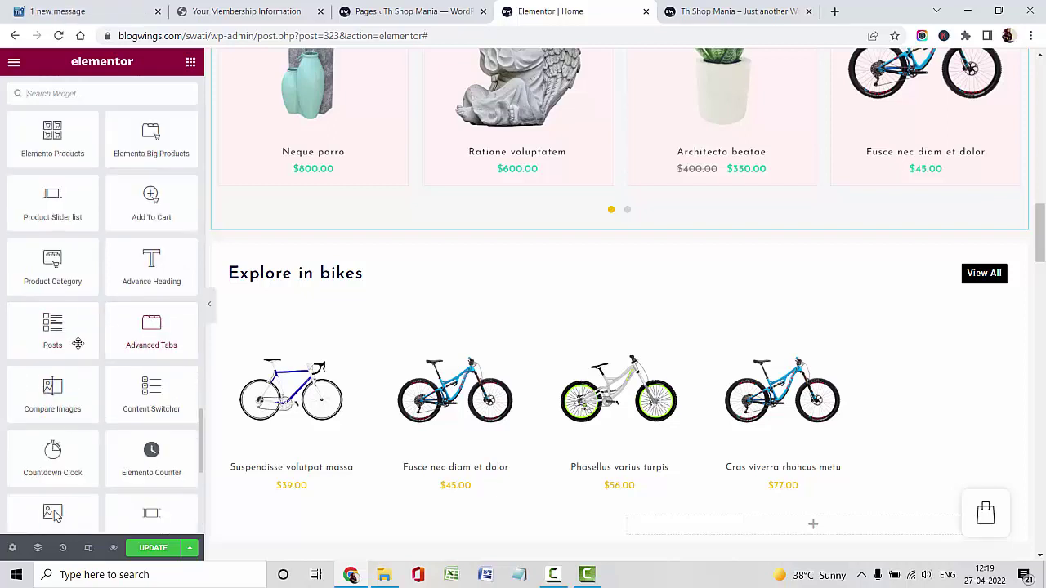
scroll(82, 340, "down", 3)
scroll(137, 348, "up", 3)
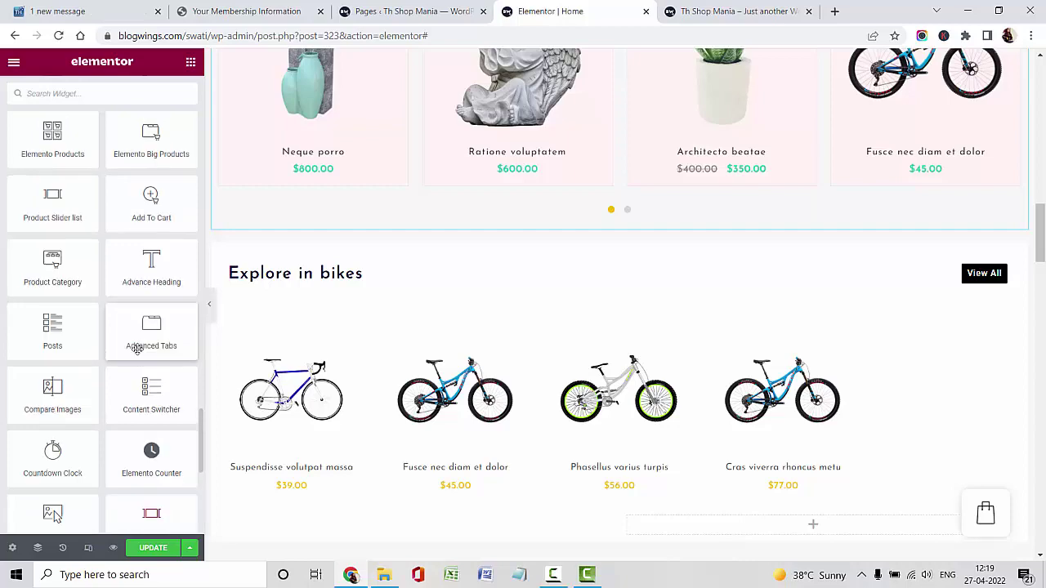
scroll(138, 348, "up", 3)
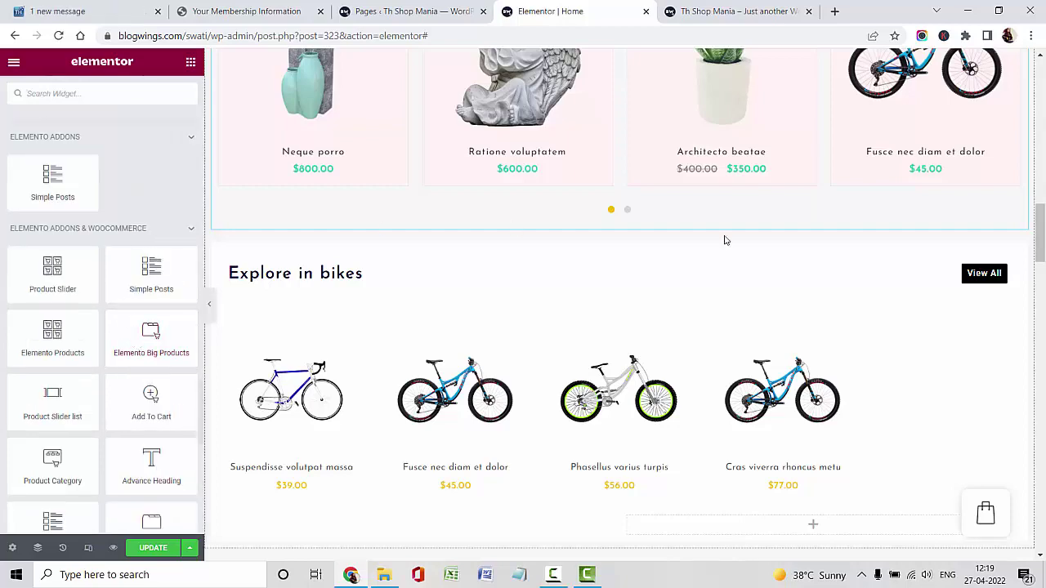
scroll(661, 273, "down", 6)
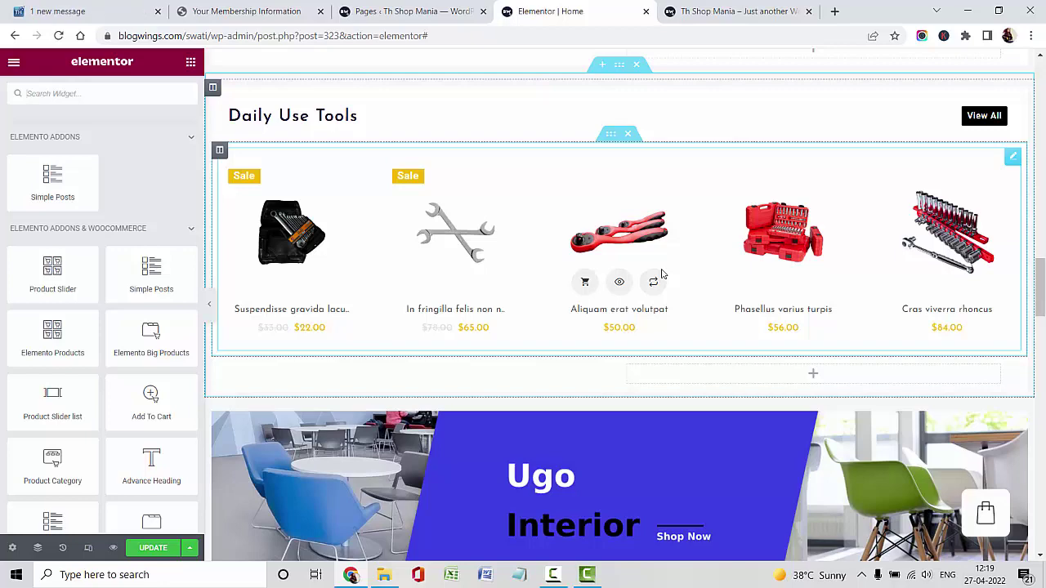
scroll(662, 275, "down", 6)
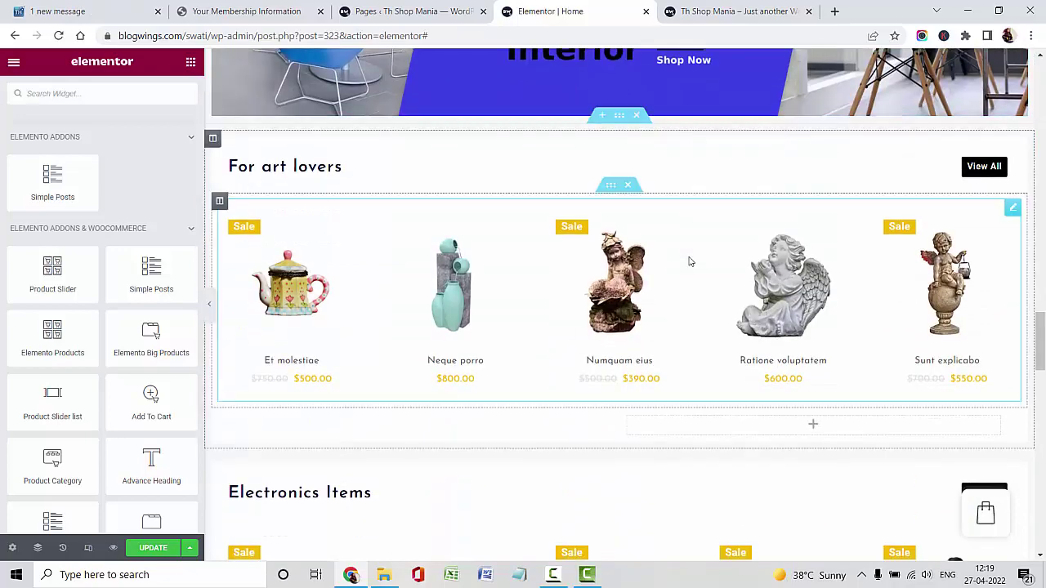
Step: Review the remaining Home page sections down to the footer and save the page's Elementor changes
scroll(689, 262, "down", 10)
scroll(688, 262, "down", 2)
scroll(644, 256, "down", 4)
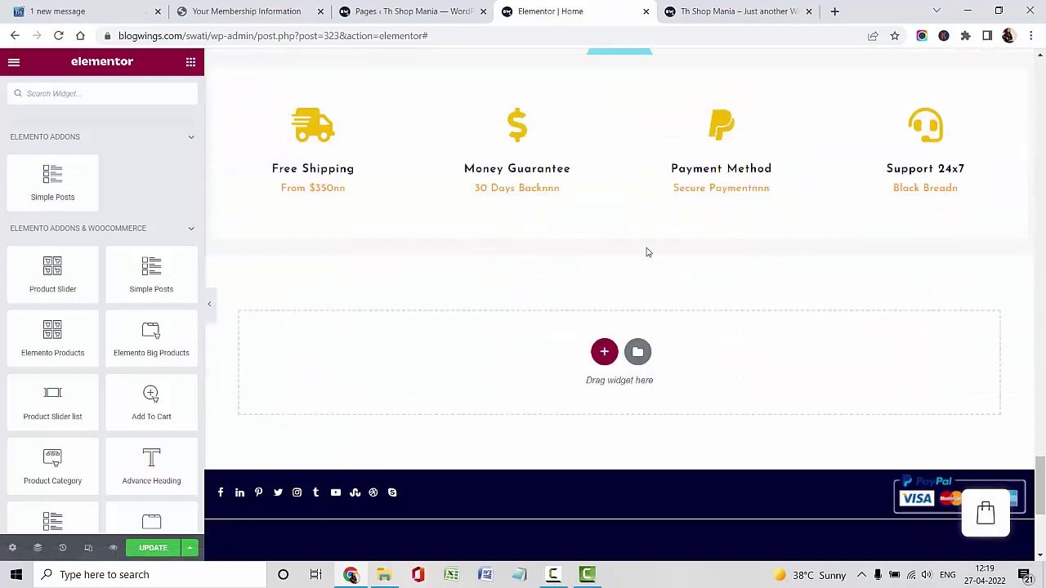
scroll(645, 252, "up", 2)
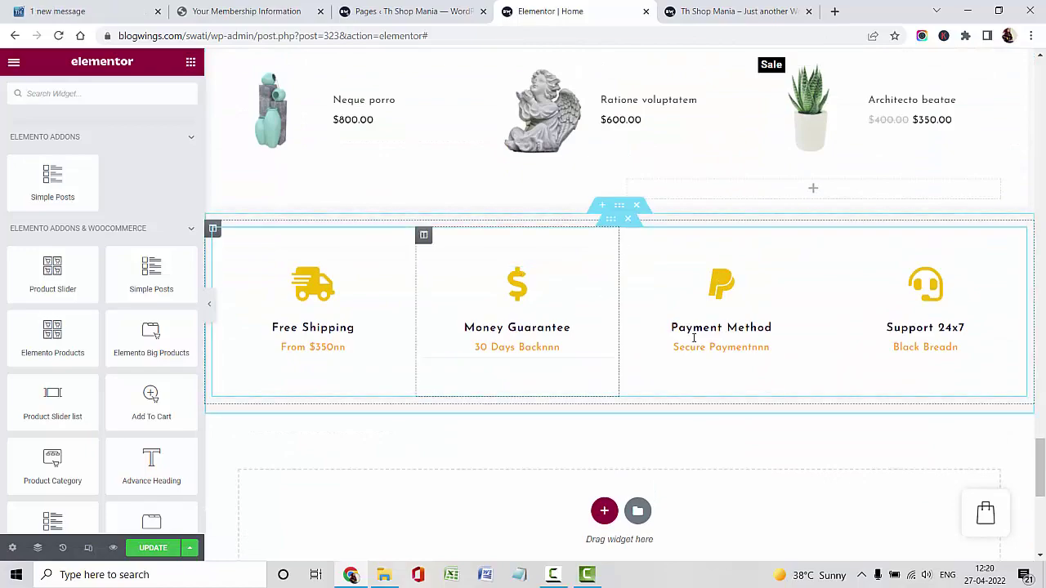
scroll(652, 314, "down", 4)
scroll(710, 354, "up", 2)
scroll(709, 353, "down", 4)
scroll(704, 349, "up", 15)
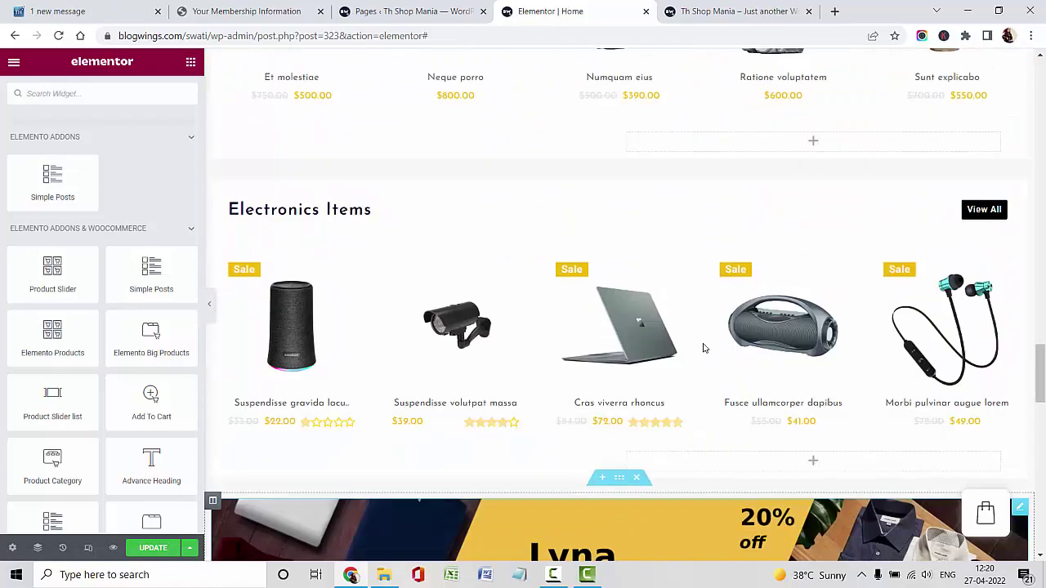
scroll(703, 348, "up", 15)
left_click(151, 548)
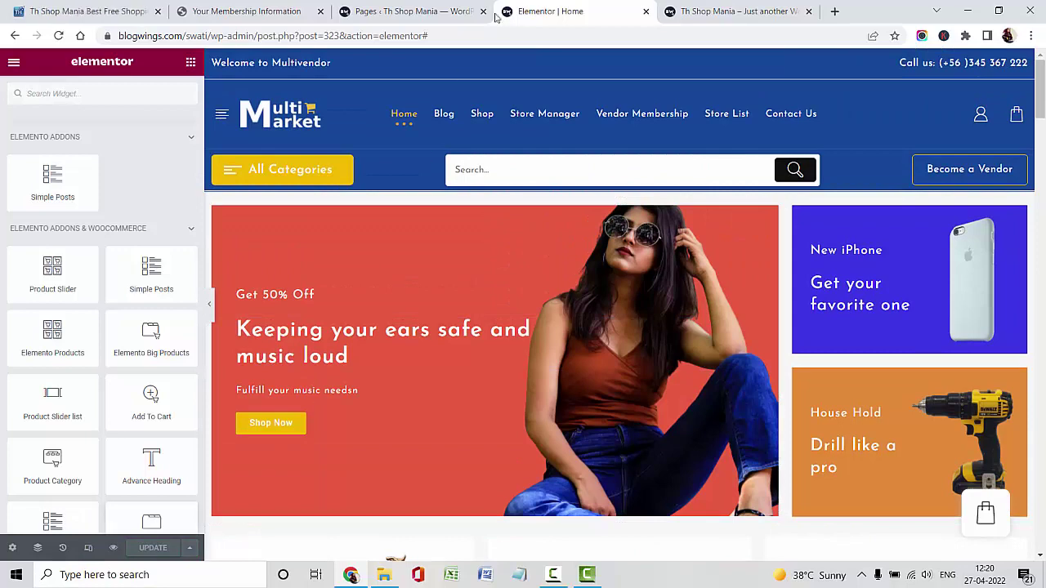
Step: Inspect the shortcode of the page marked as Cart Page, close its editor and look over the duplicate shop pages in the pages list
left_click(423, 6)
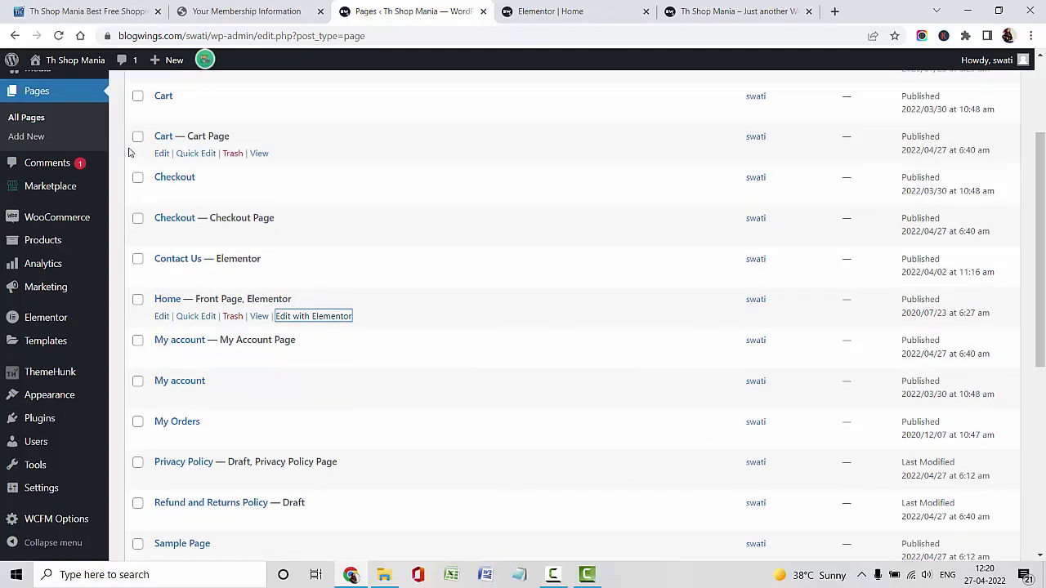
middle_click(161, 153)
left_click(521, 7)
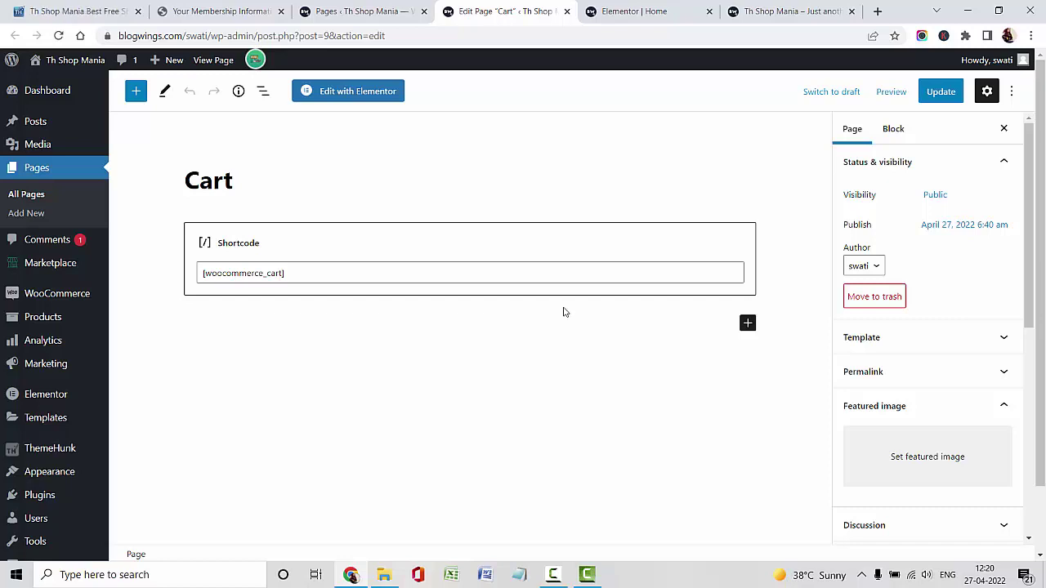
left_click(339, 8)
middle_click(472, 9)
scroll(481, 378, "down", 5)
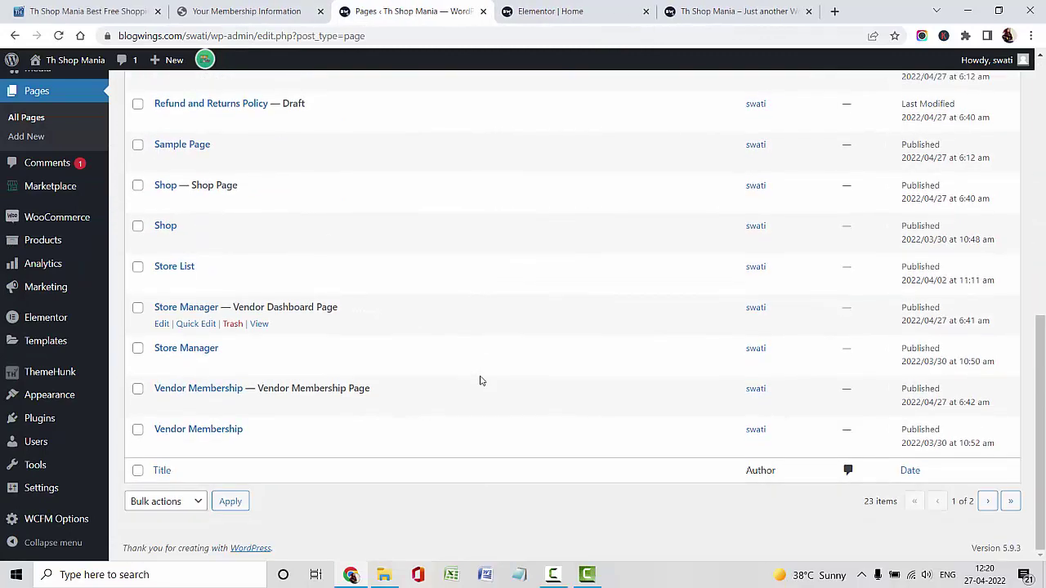
scroll(481, 381, "up", 2)
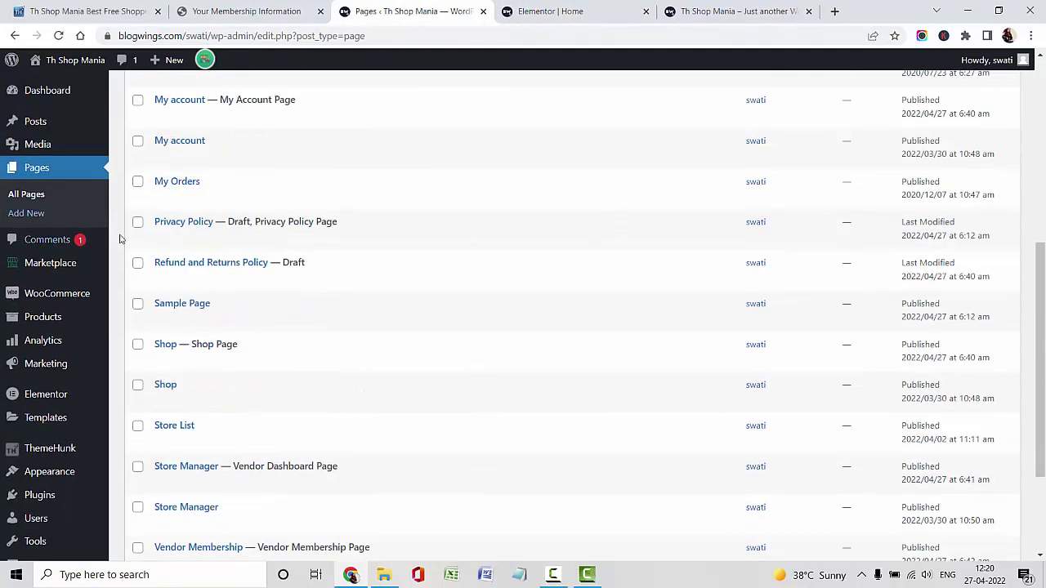
Step: Set the shipping locations to "Ship to all countries" in the WooCommerce general settings
mouse_move(87, 297)
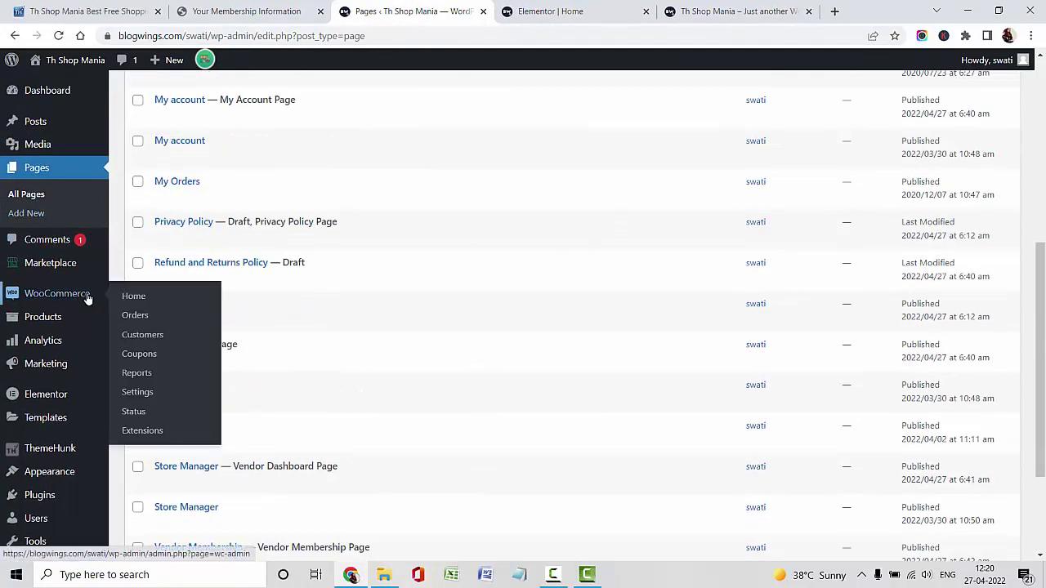
left_click(146, 395)
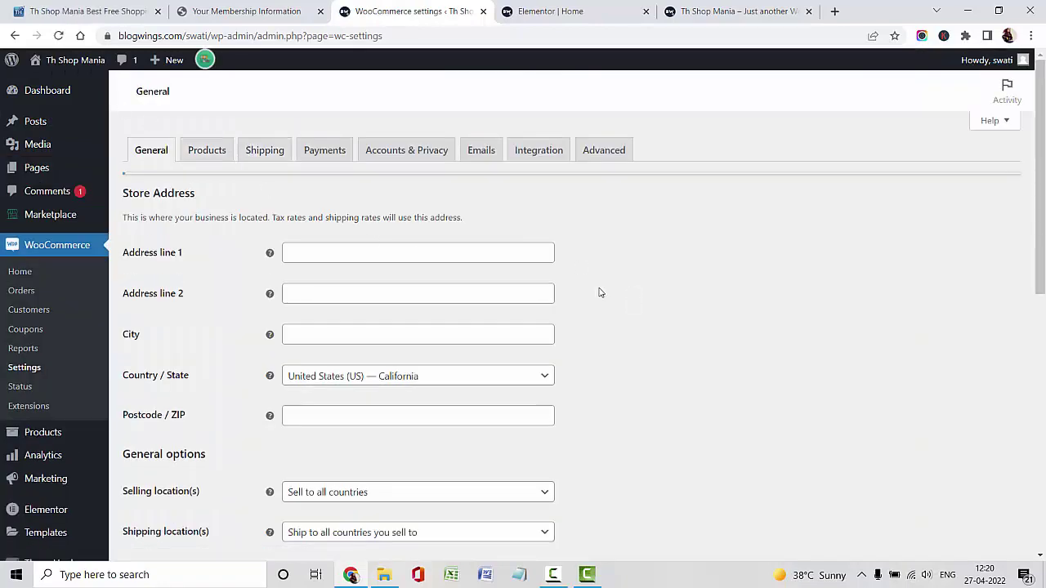
scroll(388, 373, "down", 2)
left_click(376, 374)
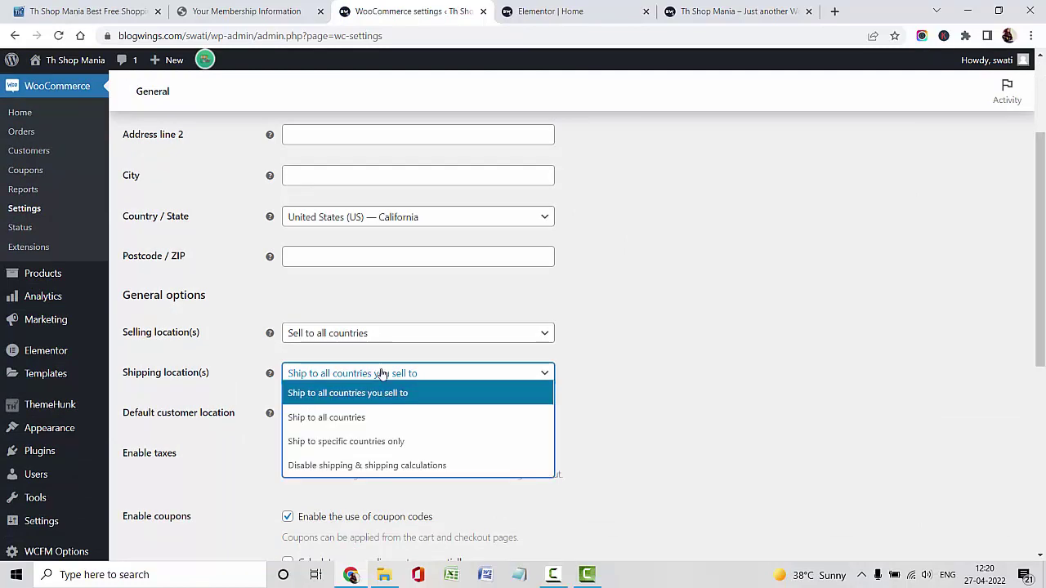
left_click(385, 417)
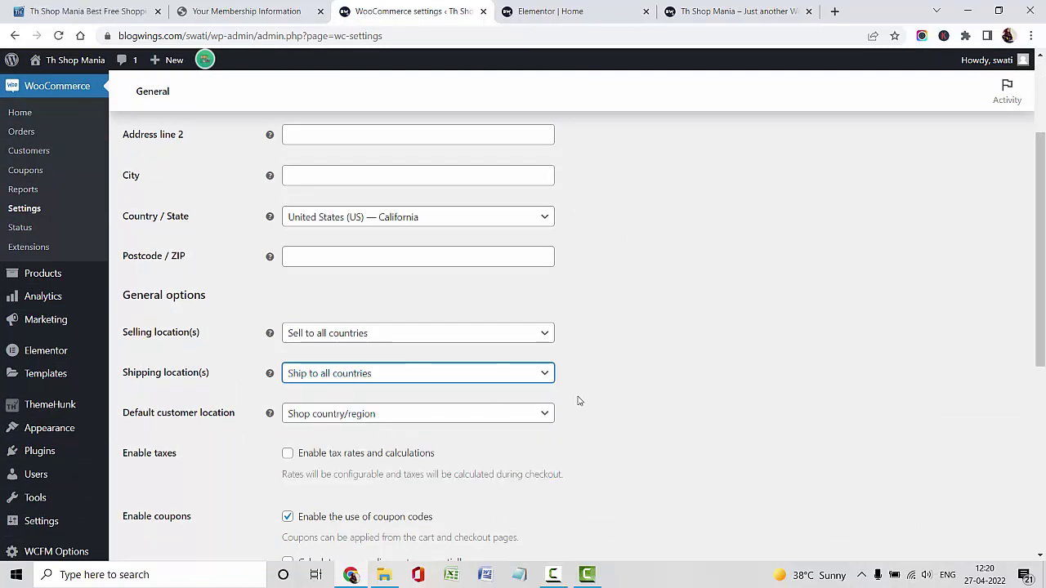
Step: Set the selling locations to "Sell to specific countries" and save the general settings
left_click(415, 334)
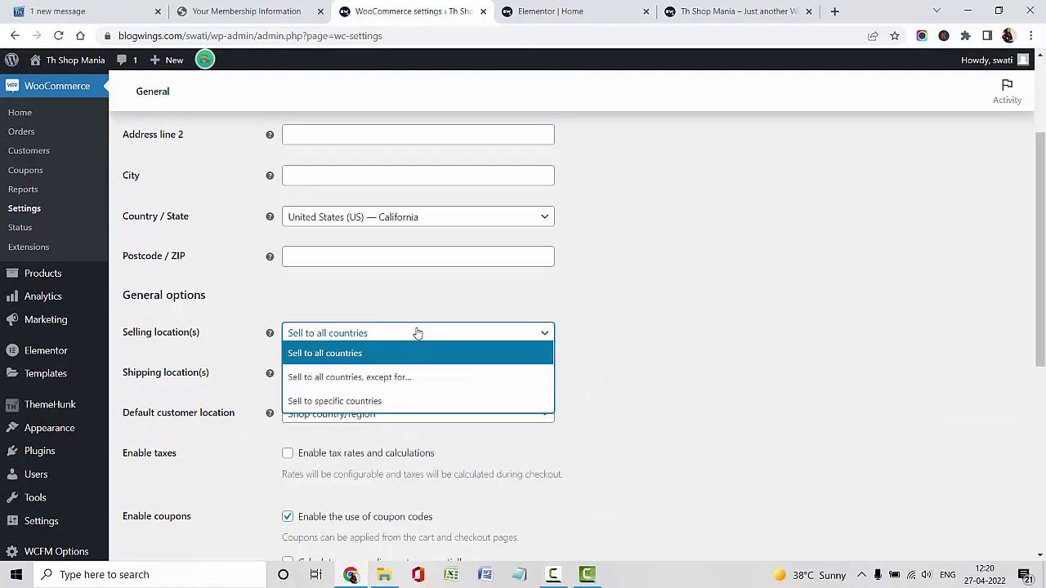
left_click(402, 406)
scroll(579, 367, "down", 5)
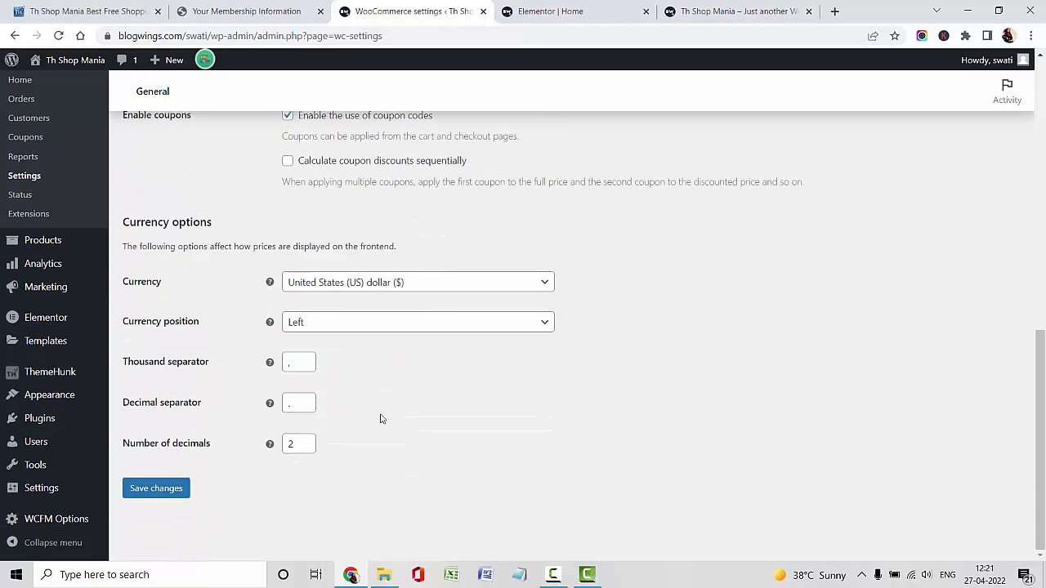
left_click(156, 488)
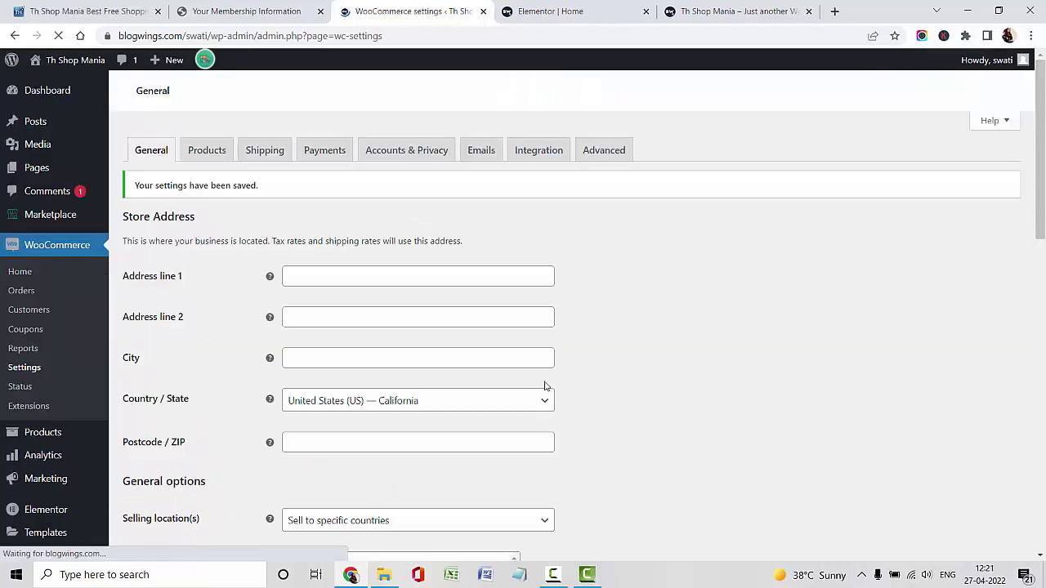
Step: Select Shop as the store's shop page in the WooCommerce product settings and save the changes
left_click(200, 147)
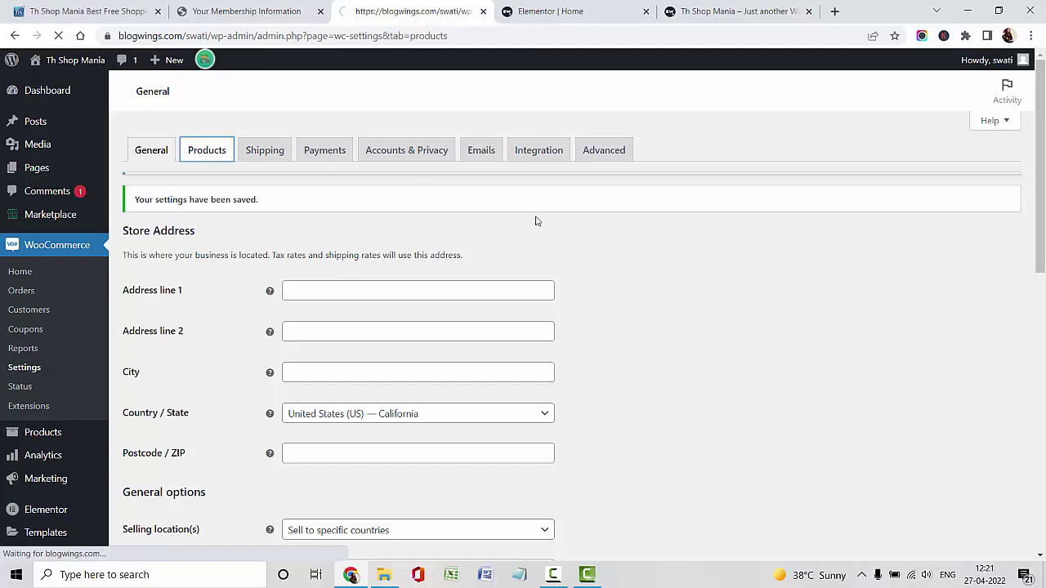
left_click(543, 255)
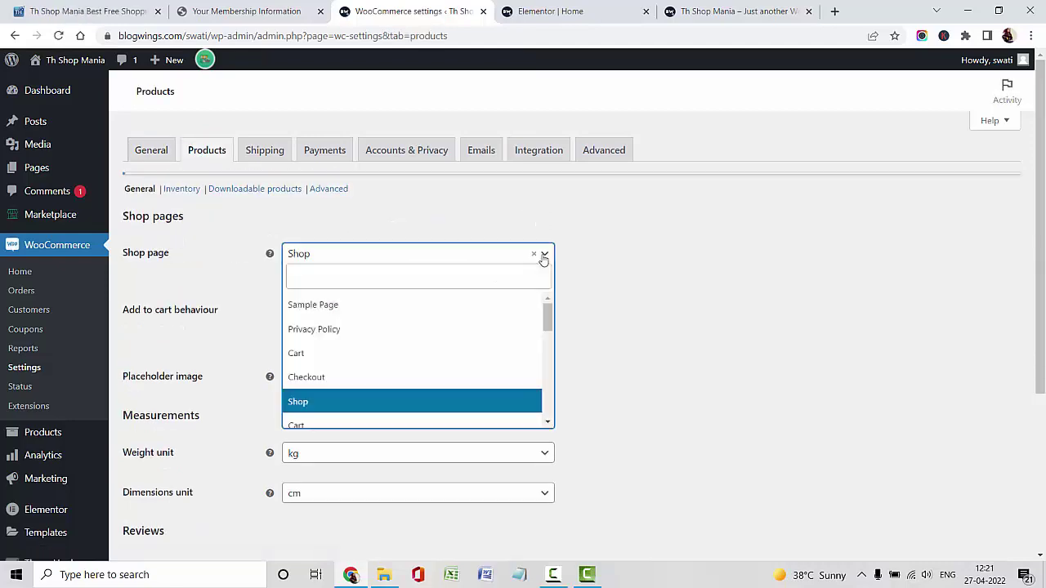
scroll(449, 338, "down", 5)
left_click(444, 355)
scroll(585, 343, "down", 1)
scroll(585, 343, "down", 3)
left_click(140, 484)
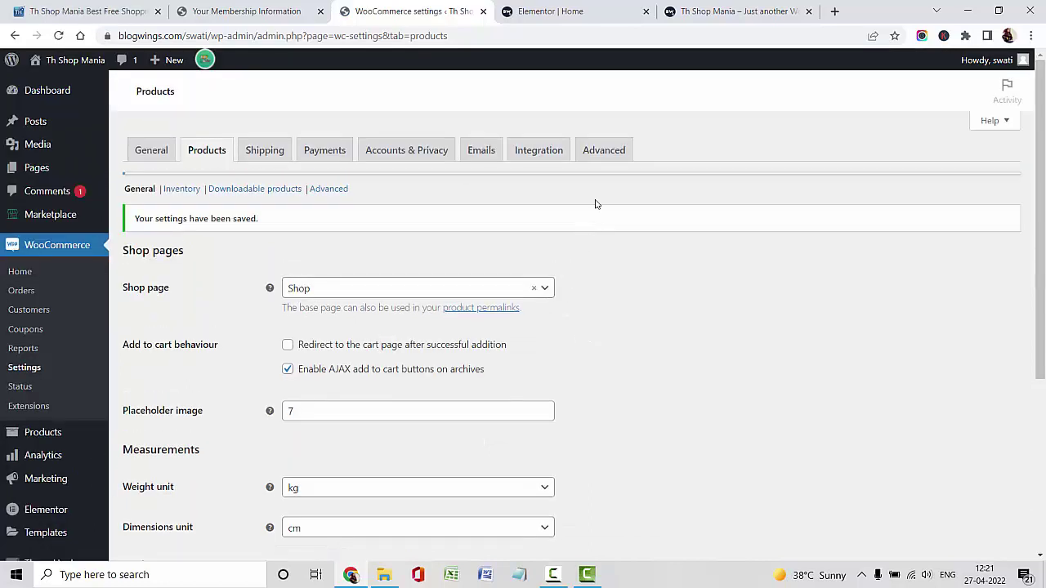
Step: Assign Cart (ID: 5) as the cart page in the advanced WooCommerce page setup
left_click(607, 158)
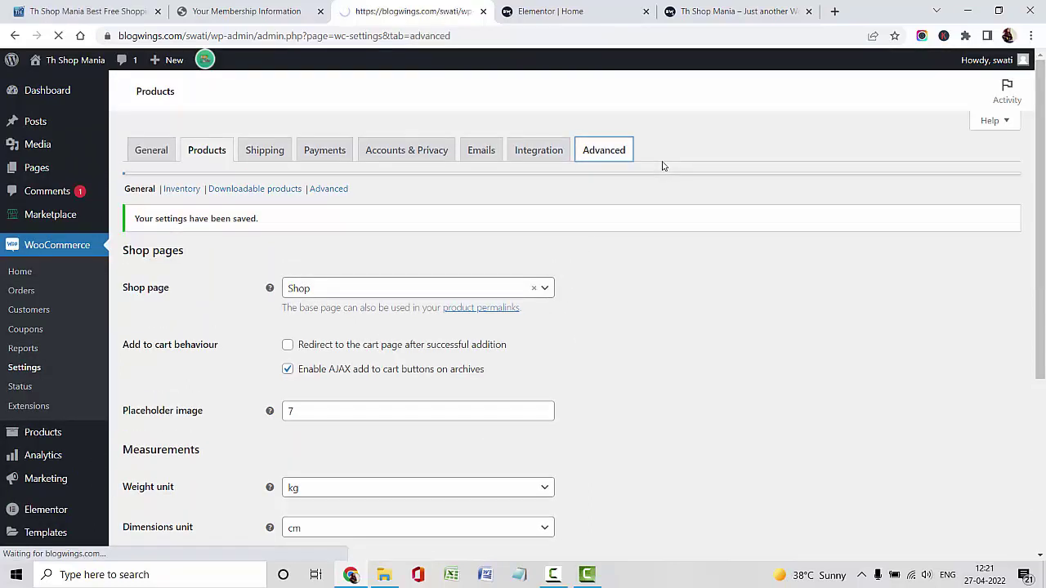
scroll(499, 204, "down", 2)
scroll(499, 203, "up", 2)
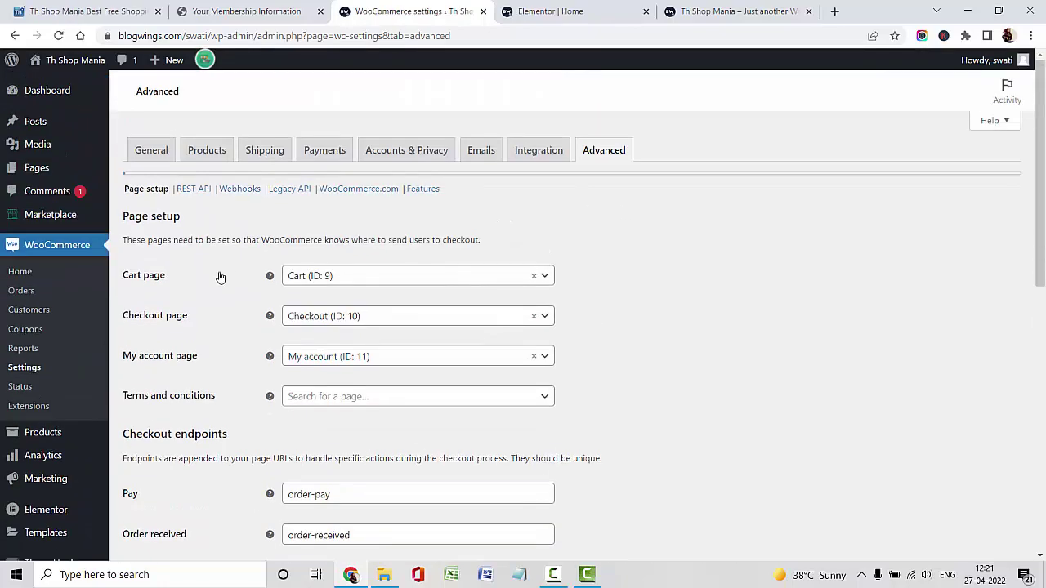
left_click(354, 280)
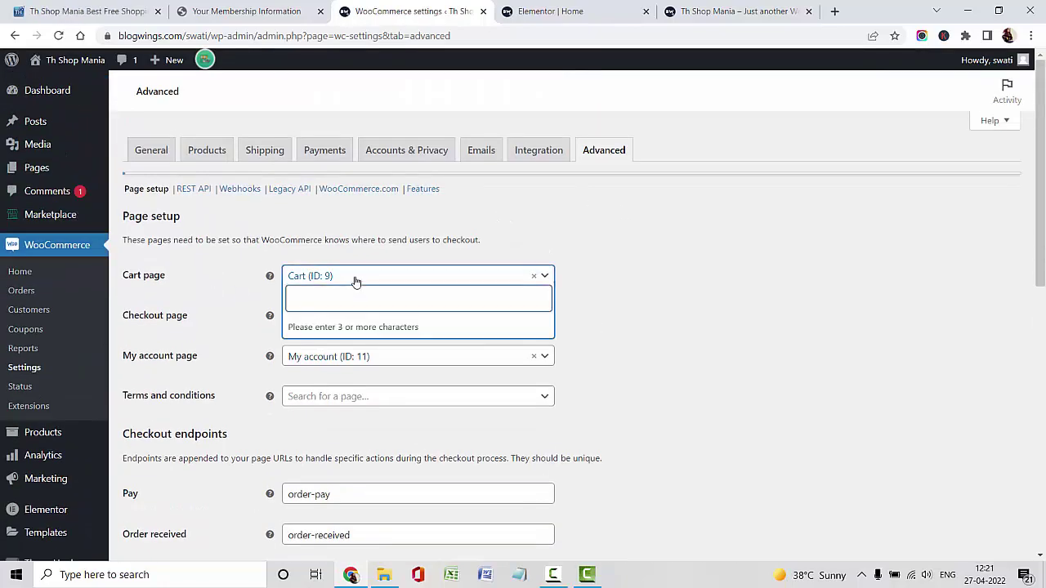
type("cart")
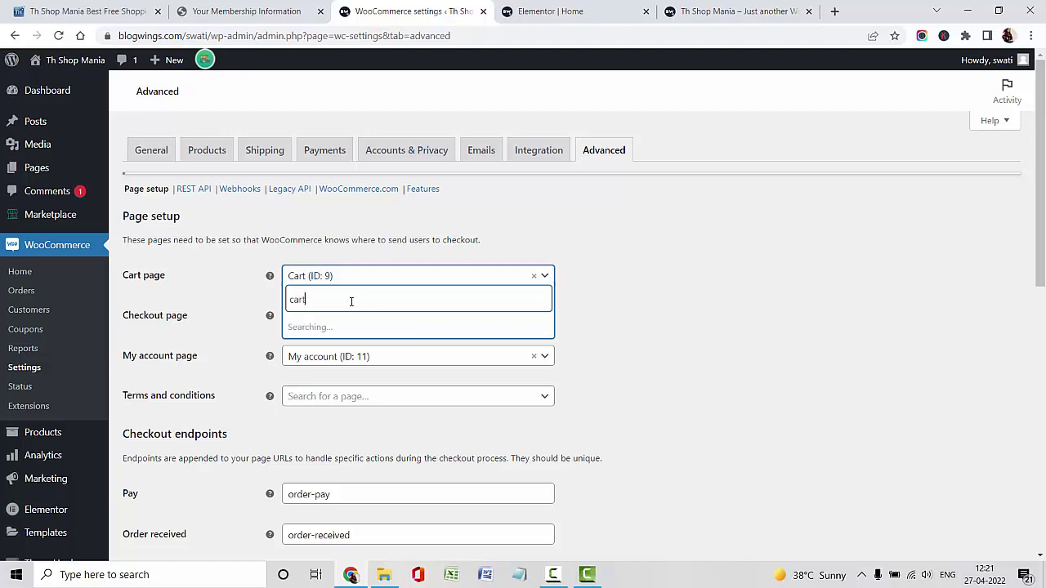
left_click(351, 327)
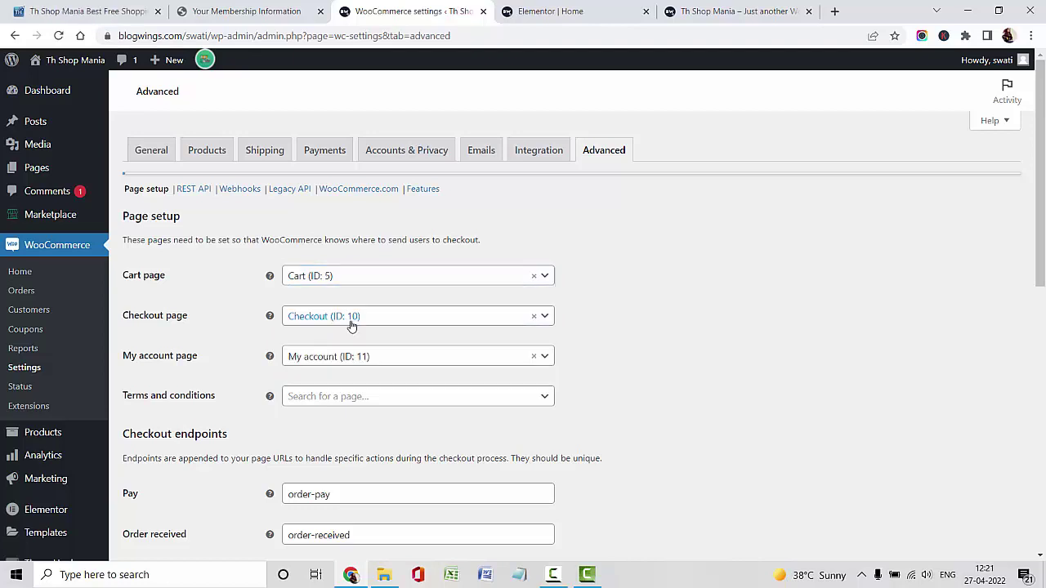
Step: Assign Checkout (ID: 6) as the checkout page
left_click(348, 320)
type("check")
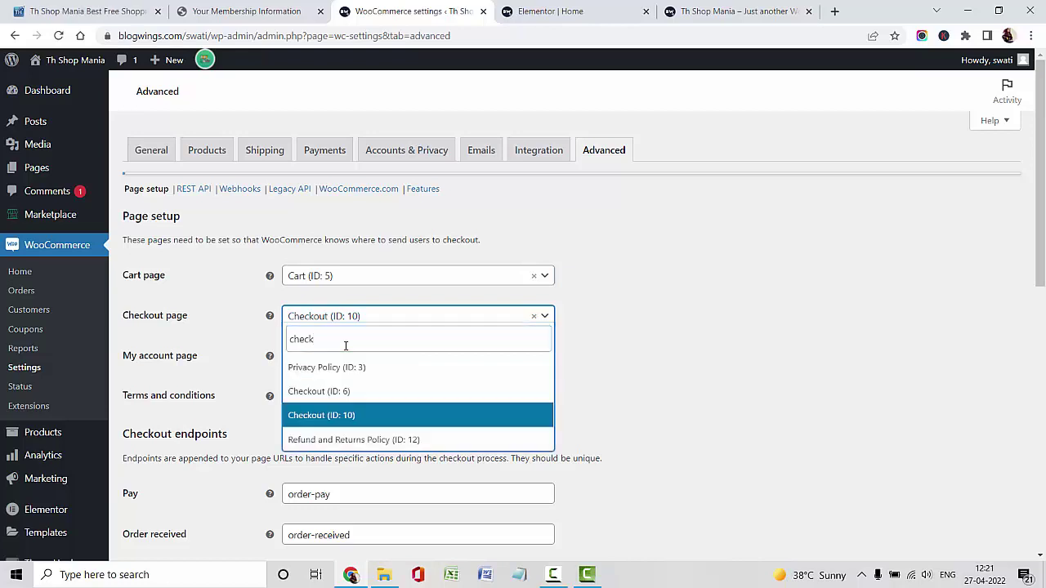
left_click(373, 390)
Step: Assign My account (ID: 1188) as the account page and save the advanced settings
left_click(377, 359)
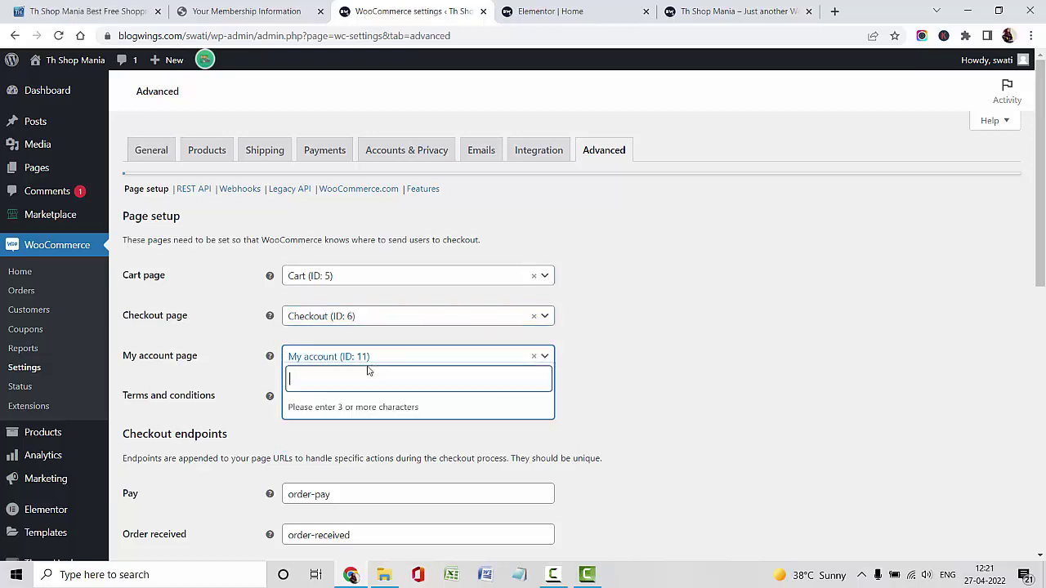
type("my acc")
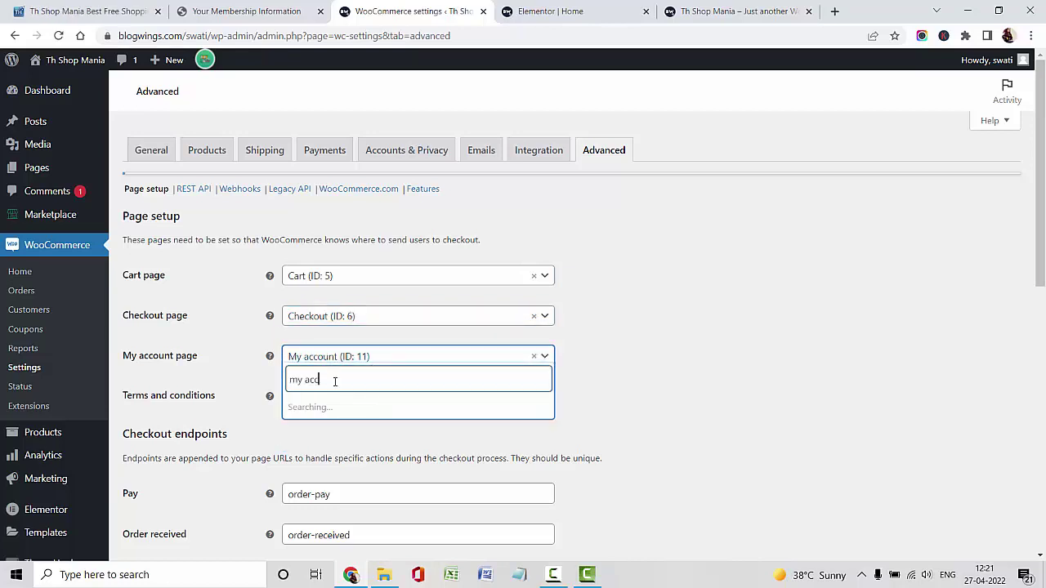
left_click(366, 431)
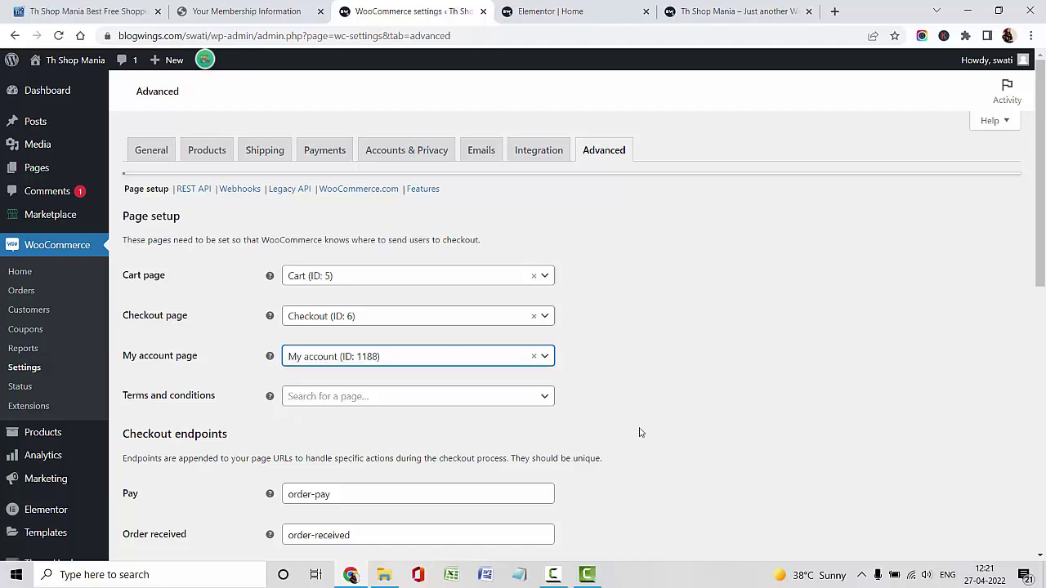
scroll(637, 432, "down", 8)
left_click(137, 490)
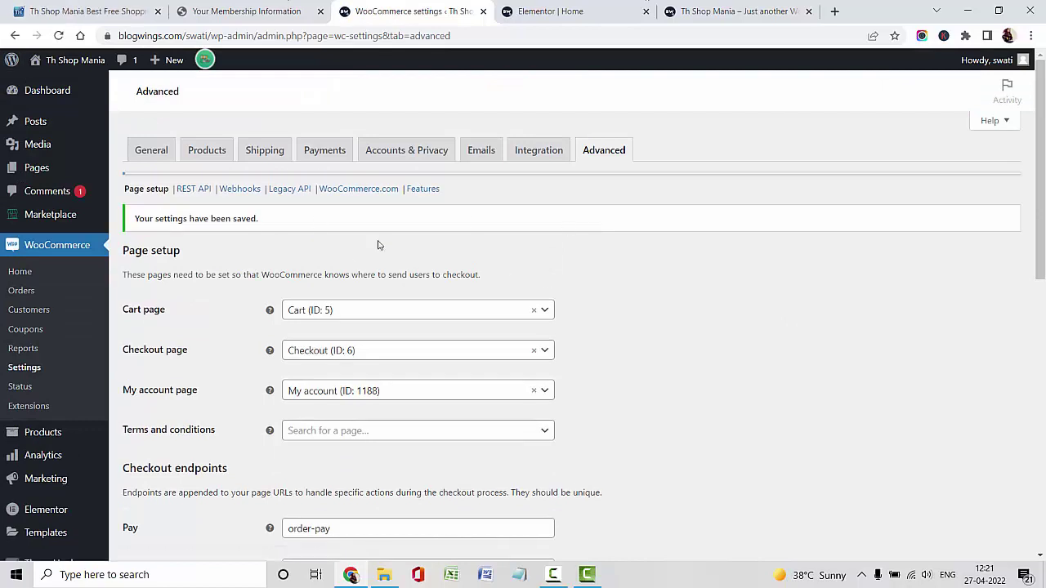
Step: Look through the list of all products and open the Et molestiae product for editing
left_click(73, 440)
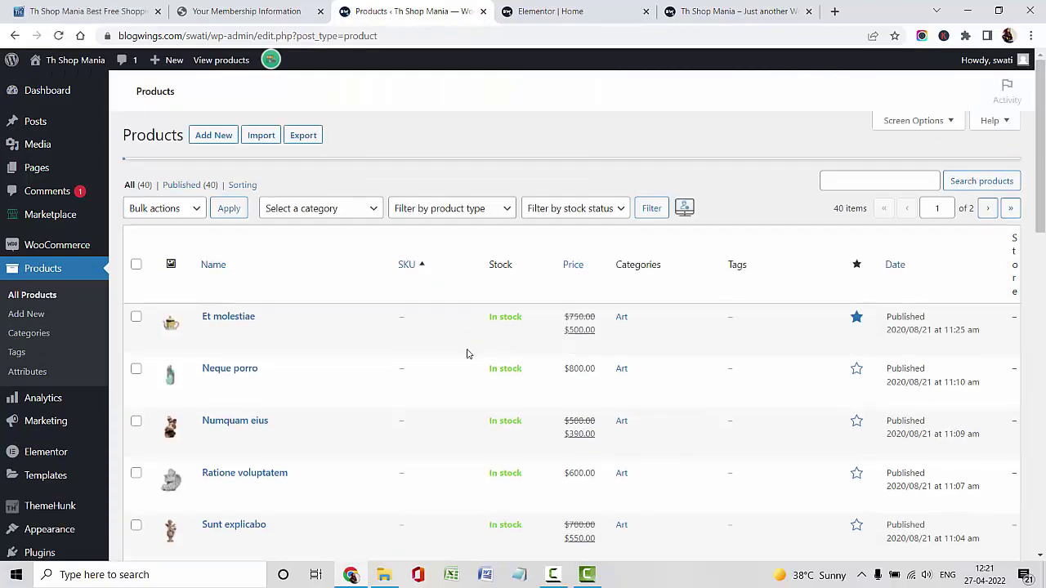
scroll(471, 387, "down", 15)
scroll(471, 390, "up", 15)
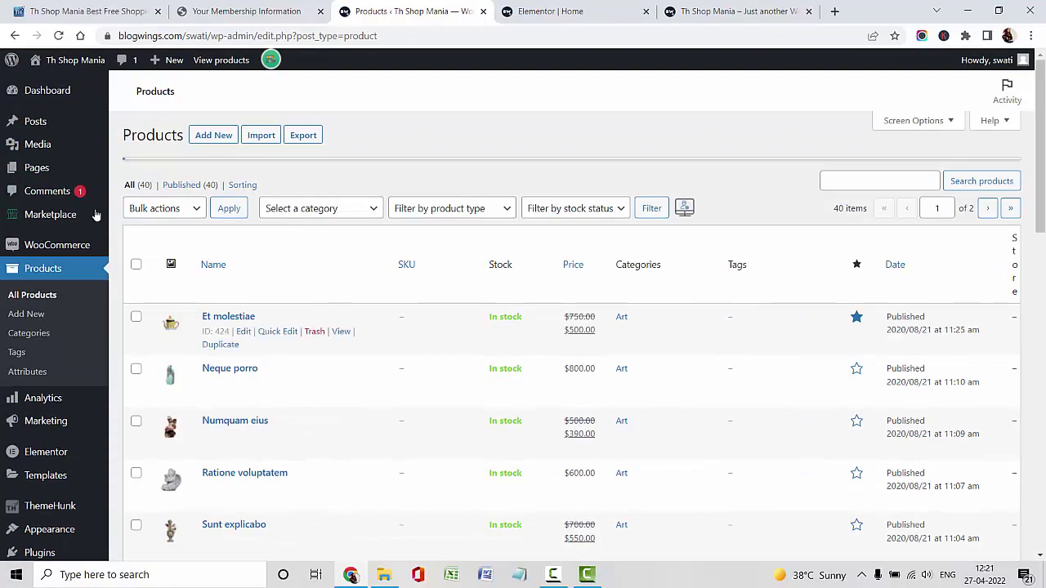
scroll(357, 291, "down", 2)
scroll(243, 338, "up", 1)
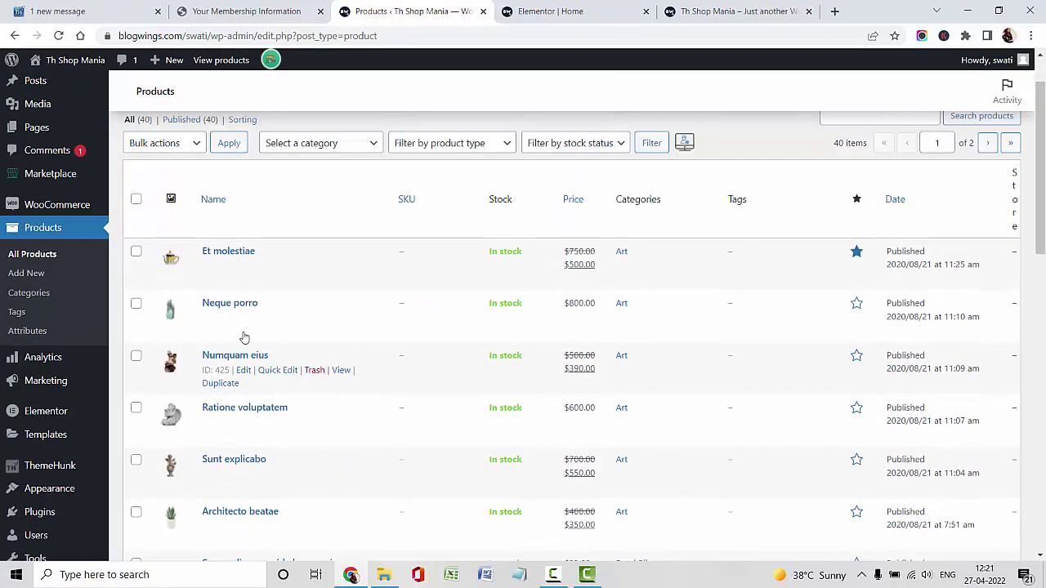
scroll(243, 338, "up", 1)
left_click(243, 331)
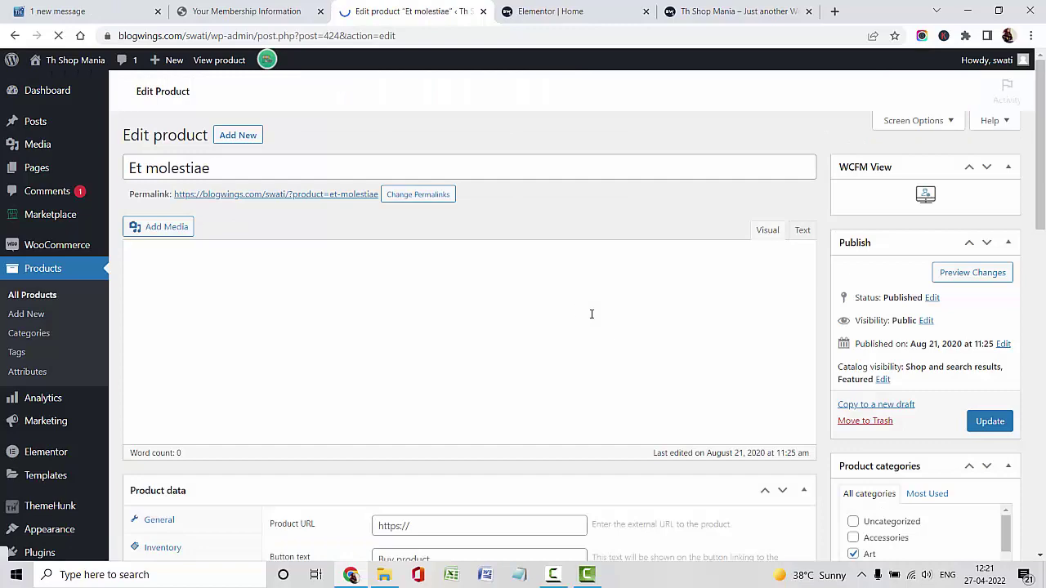
Step: Rename the Et molestiae product as "Product 1"
left_click(264, 190)
key("ctrl+a")
left_click(343, 192)
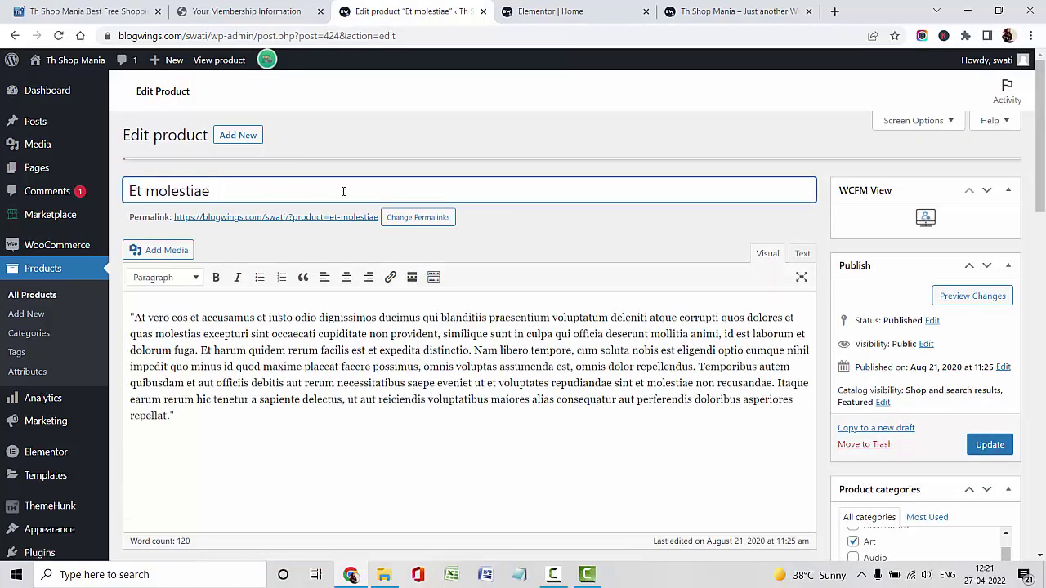
key("ctrl+shift+Left")
key("ctrl+shift+Left")
type("Produt")
key("BackSpace")
type("ct 1")
Step: Set the product's regular price to 800 dollars in its general product data
left_click(352, 331)
key("ctrl+a")
scroll(605, 344, "down", 1)
scroll(605, 344, "down", 4)
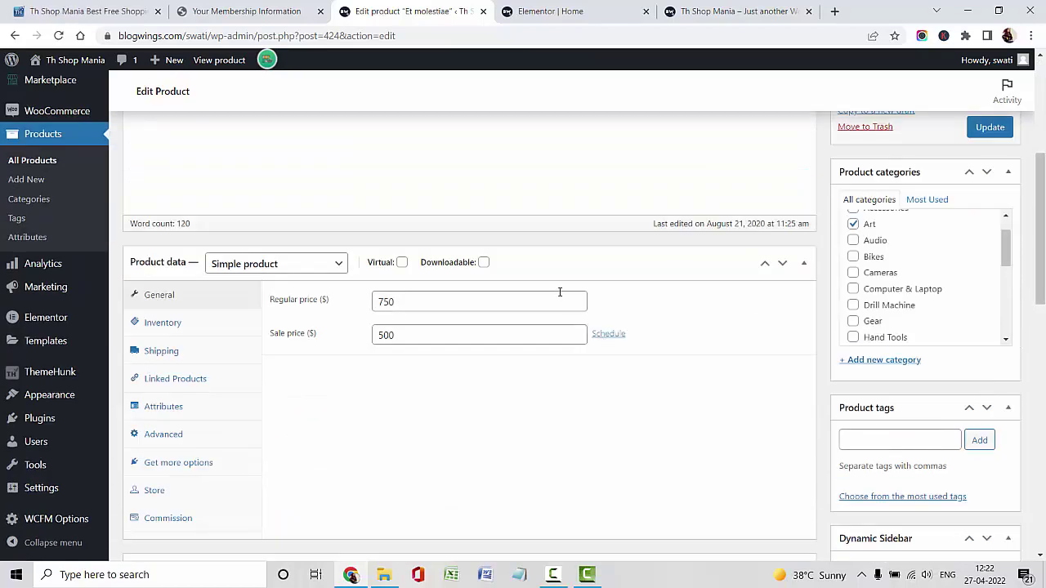
left_click(441, 300)
double_click(441, 300)
type("800")
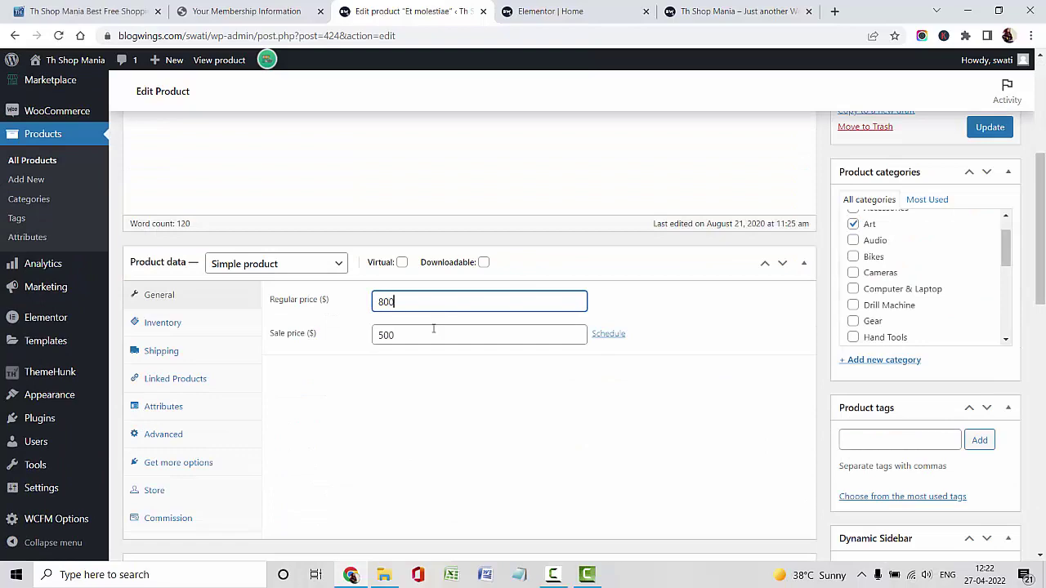
Step: Add a new product category named "Category 1" to the product
scroll(431, 328, "down", 6)
scroll(432, 331, "up", 4)
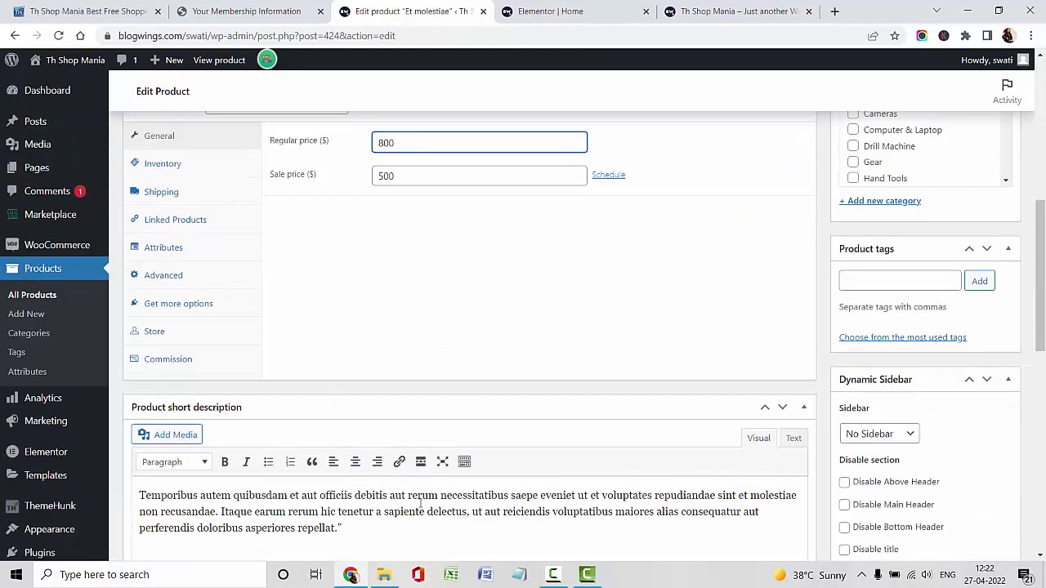
scroll(899, 344, "up", 5)
scroll(972, 418, "down", 4)
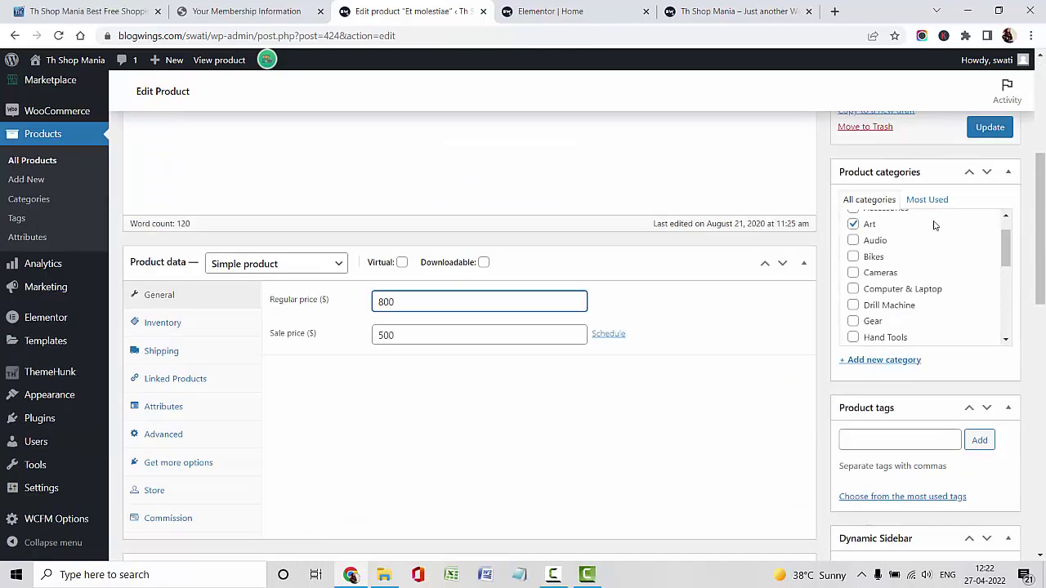
left_click(883, 361)
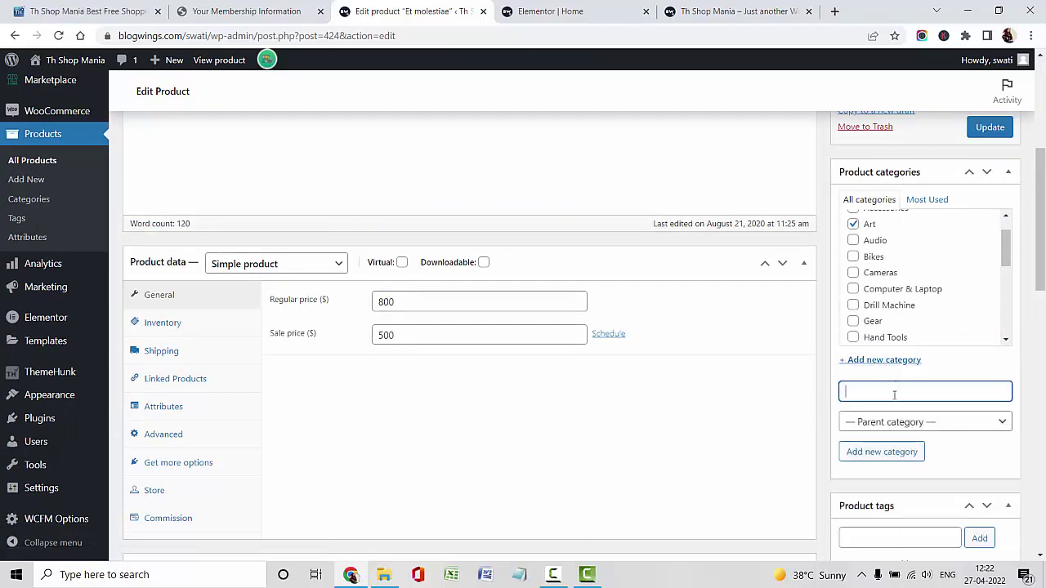
type("Category 1")
left_click(899, 452)
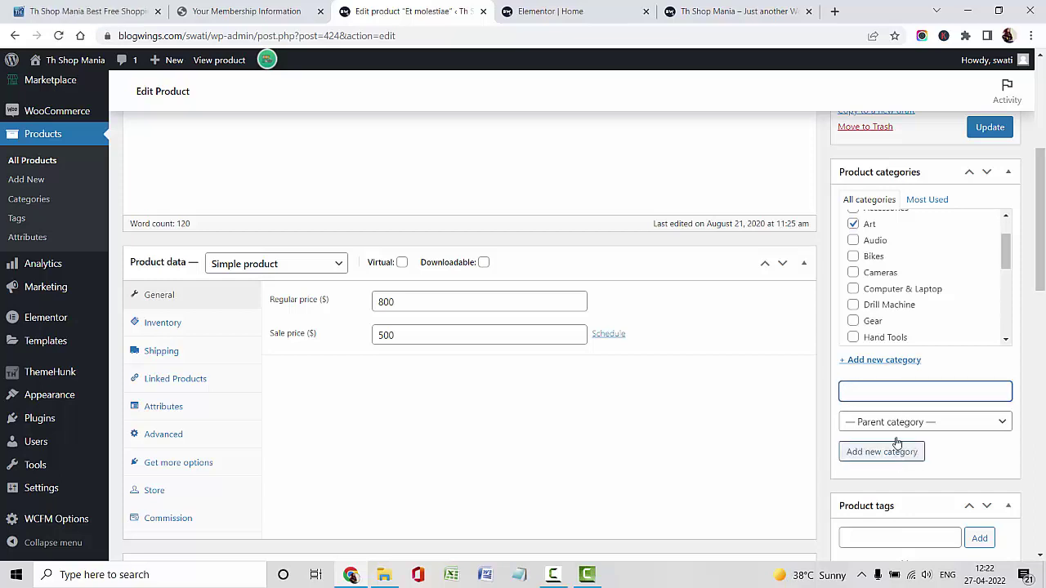
Step: Add the product tags "Products" and "eCommerce" to the product
scroll(907, 295, "up", 1)
left_click(895, 260)
scroll(907, 319, "down", 1)
scroll(907, 325, "down", 5)
scroll(931, 376, "down", 2)
left_click(921, 376)
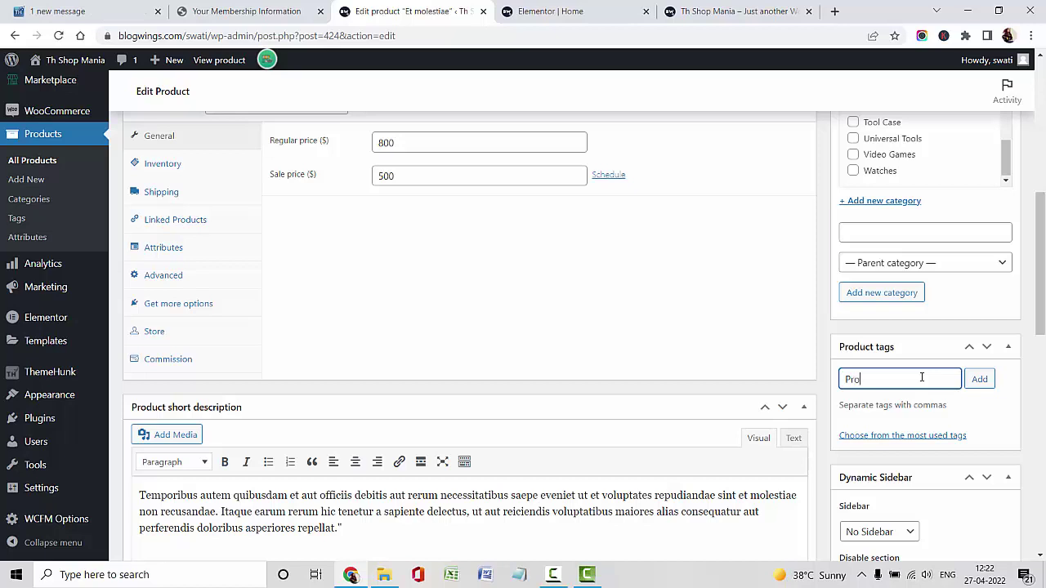
key("Return")
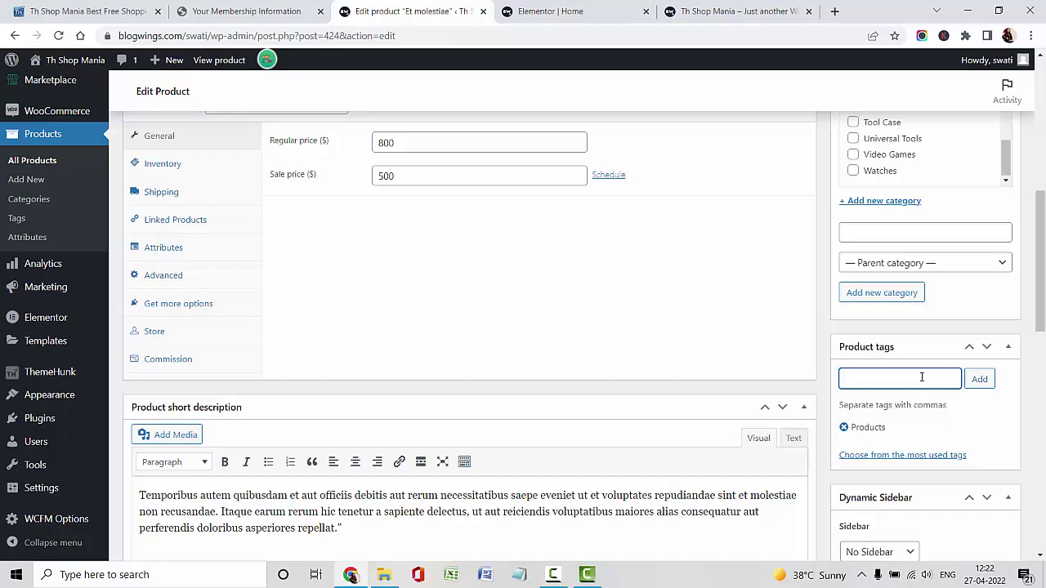
type("eCommerce")
key("Return")
Step: Set the product's dynamic sidebar to Left Sidebar
scroll(921, 378, "down", 4)
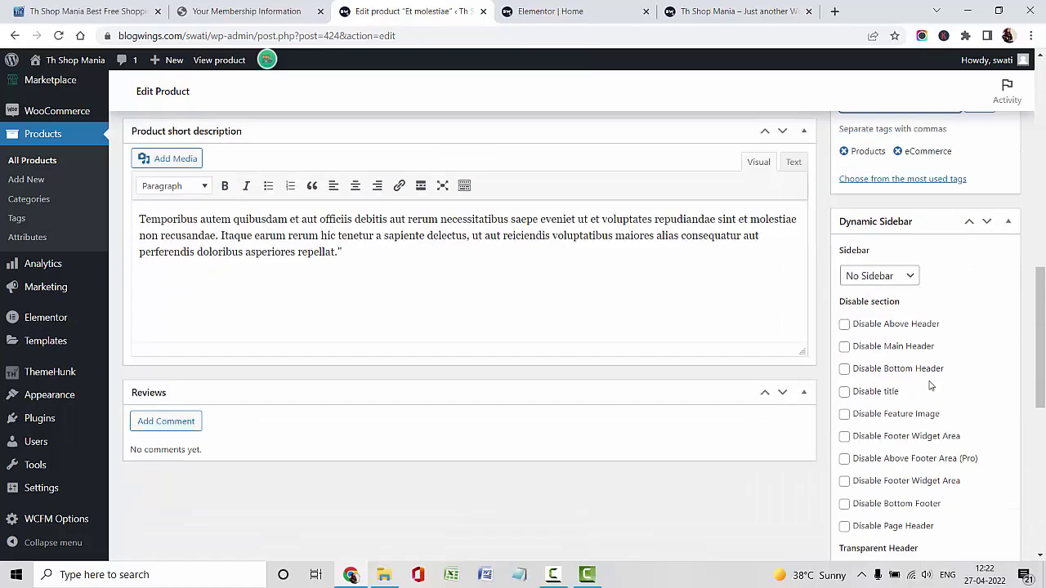
left_click(870, 236)
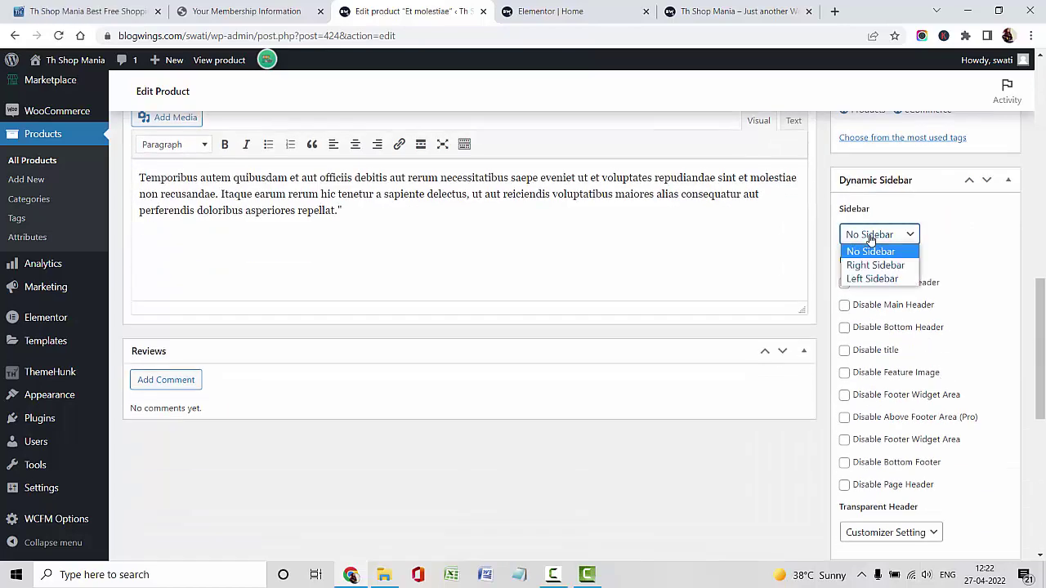
left_click(872, 279)
Step: Replace the product image with the cherub statue p4-1-6.png from the media library and update the product
scroll(940, 351, "down", 2)
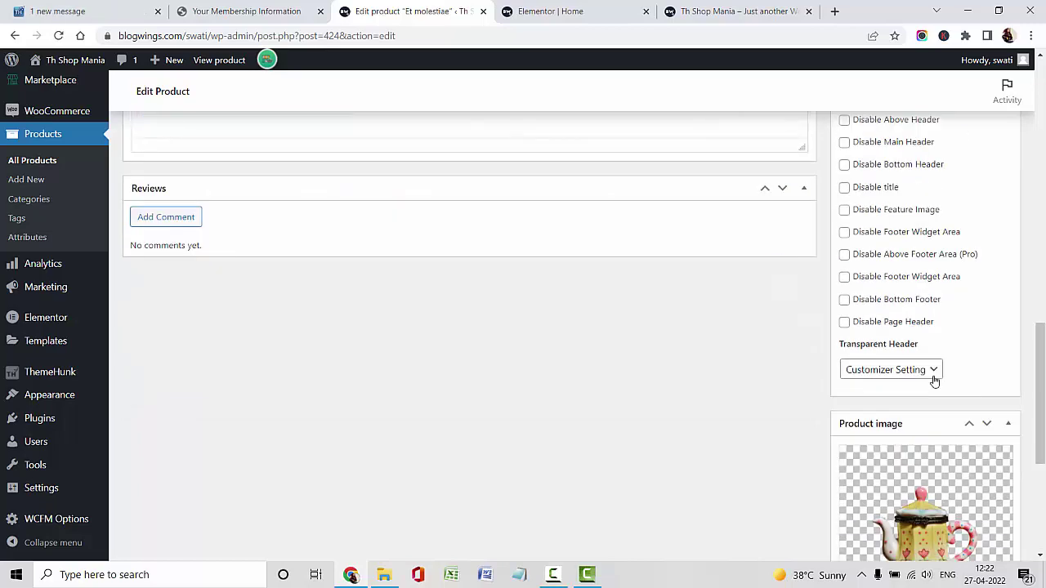
left_click(923, 502)
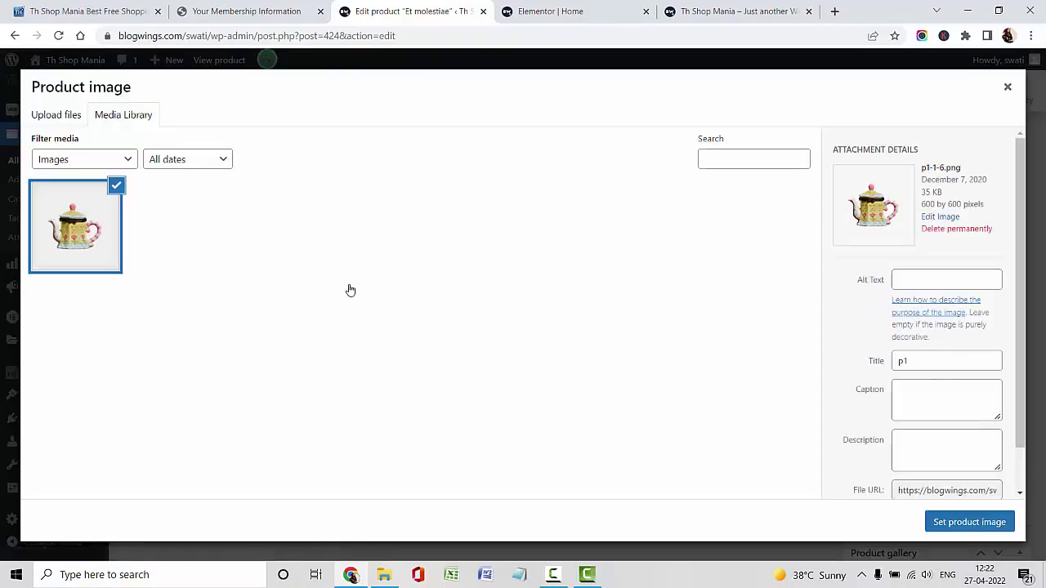
scroll(233, 350, "down", 1)
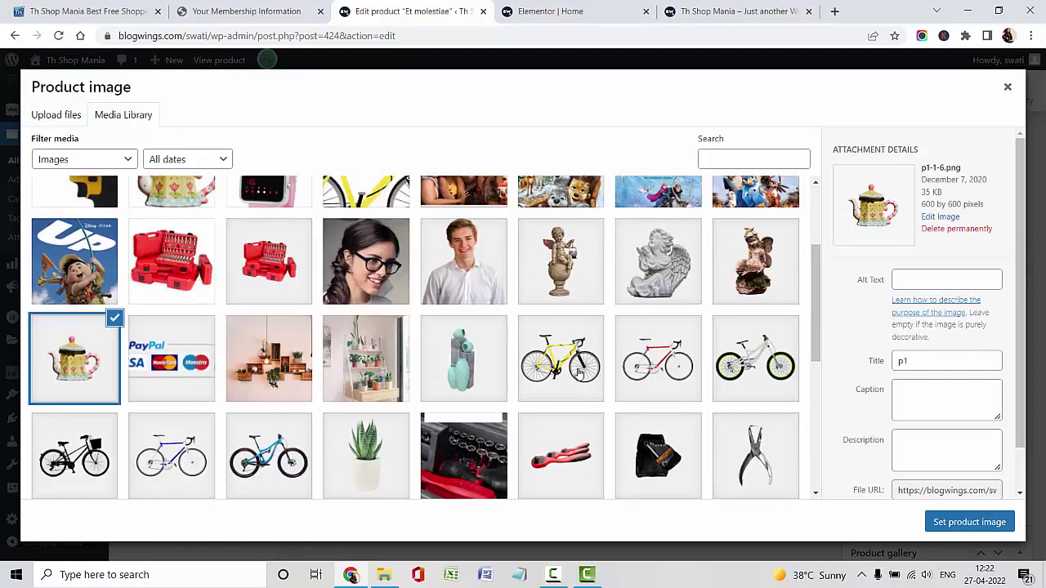
scroll(578, 371, "down", 2)
scroll(577, 392, "up", 3)
left_click(577, 436)
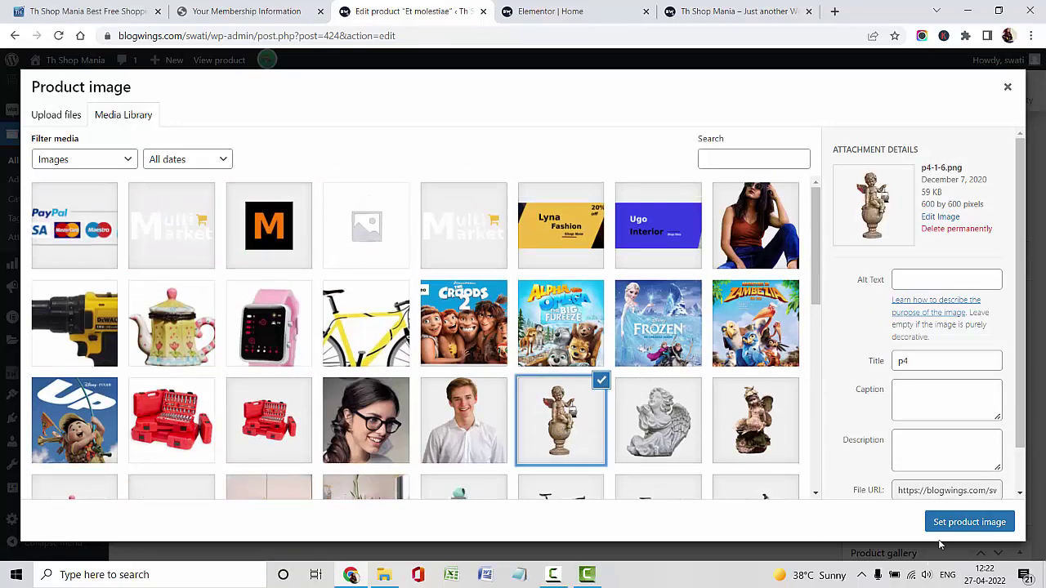
left_click(969, 522)
scroll(875, 421, "up", 10)
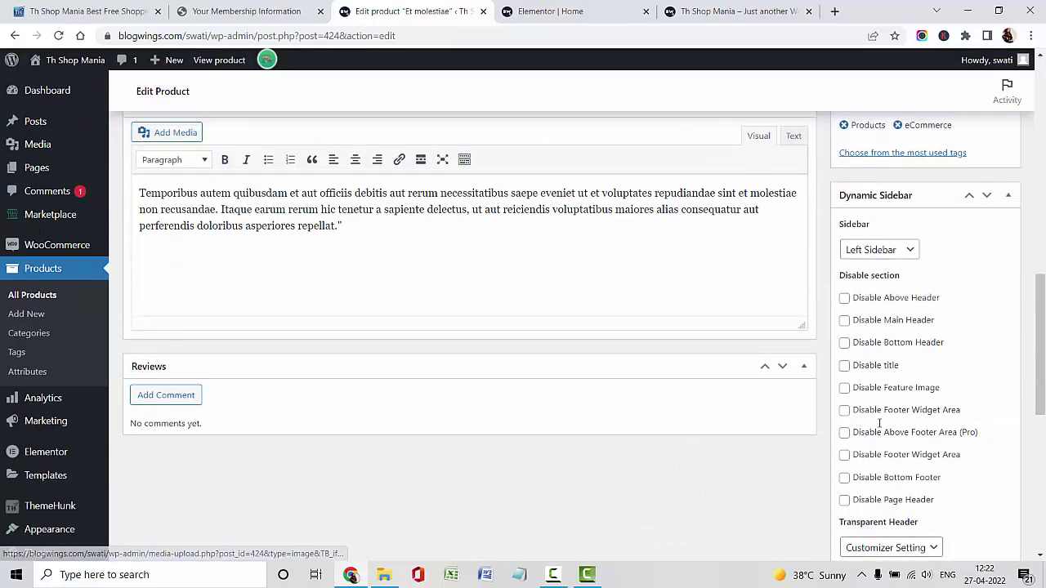
left_click(988, 444)
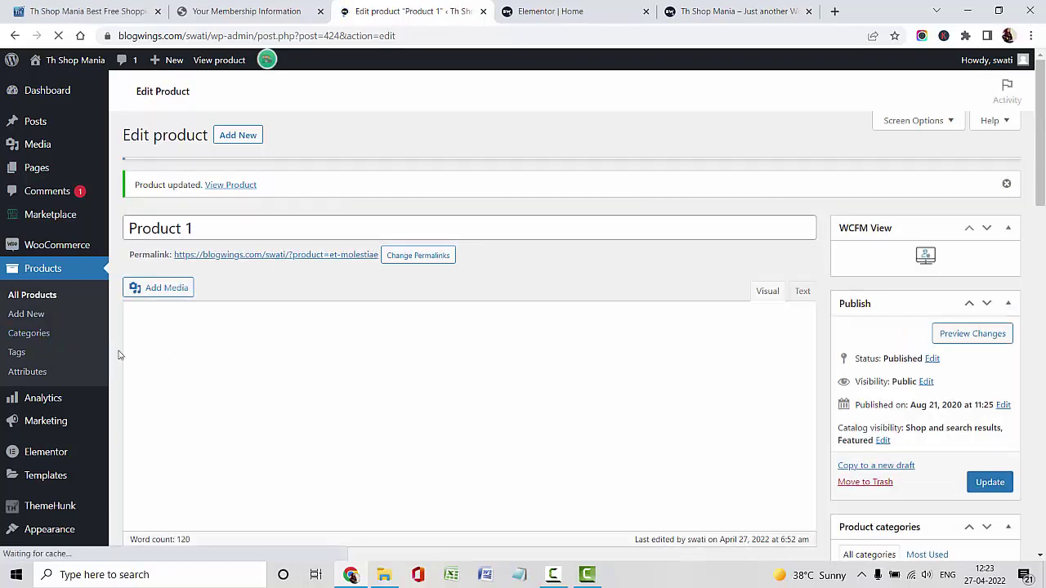
Step: Open the product categories page and look through the list of categories
left_click(31, 334)
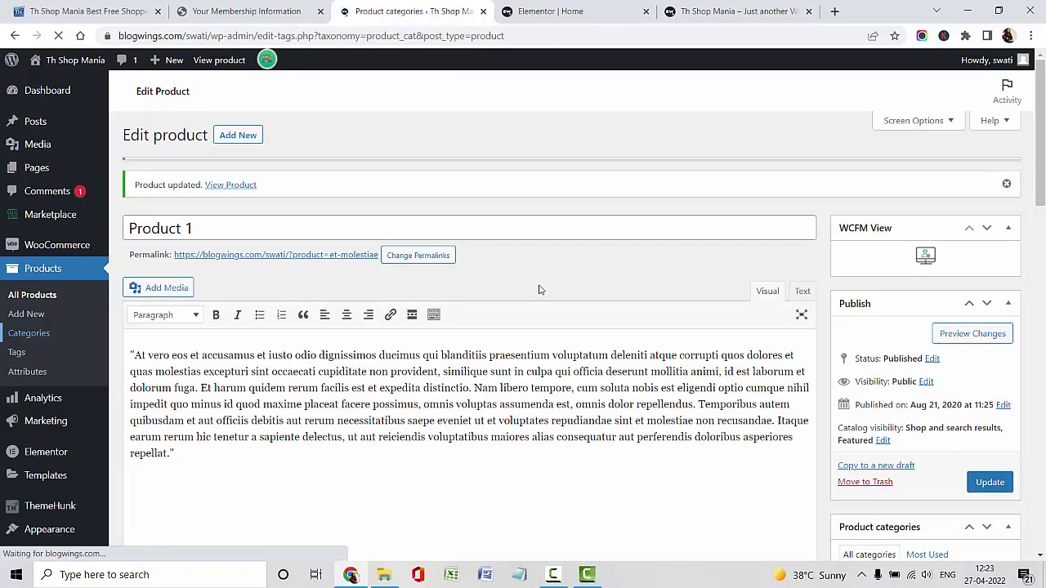
scroll(626, 308, "down", 10)
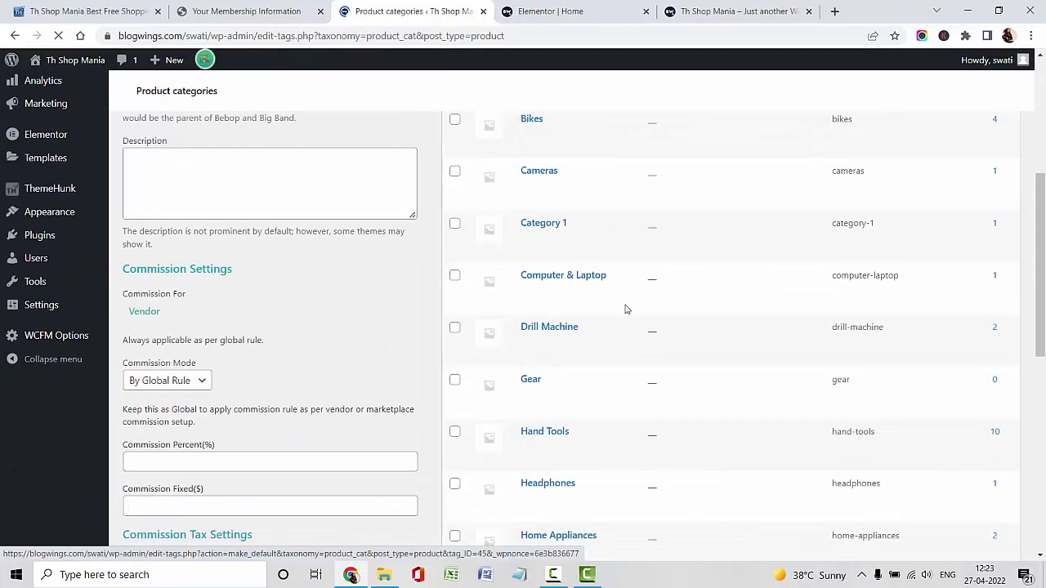
scroll(626, 308, "down", 10)
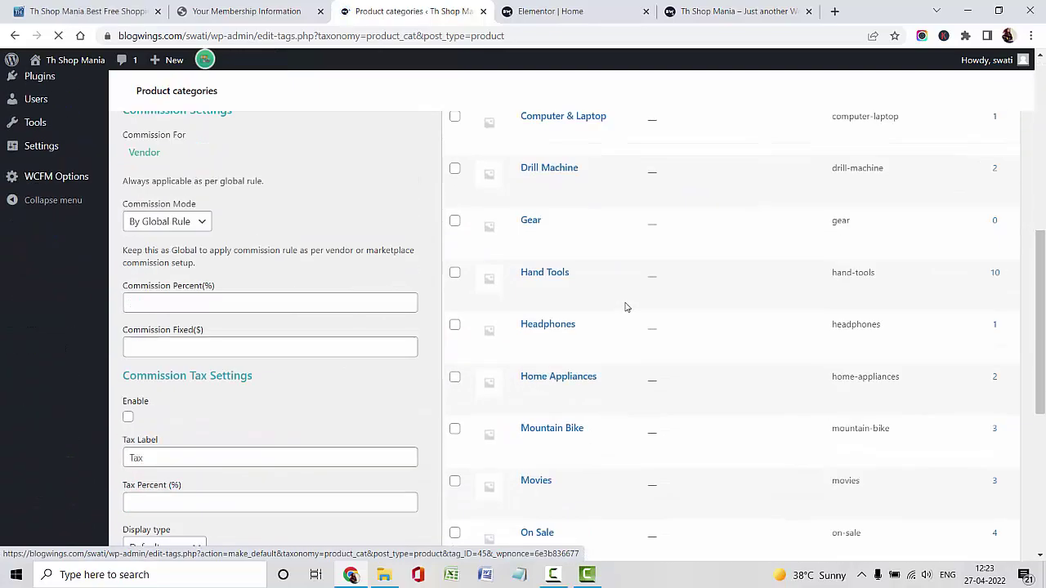
scroll(626, 308, "up", 9)
scroll(626, 308, "up", 1)
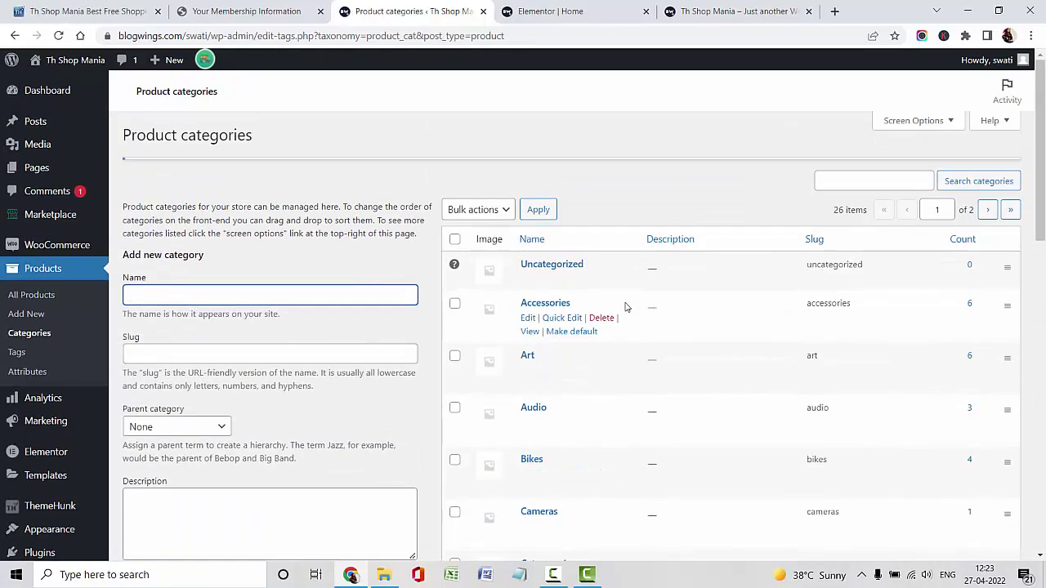
scroll(626, 303, "down", 6)
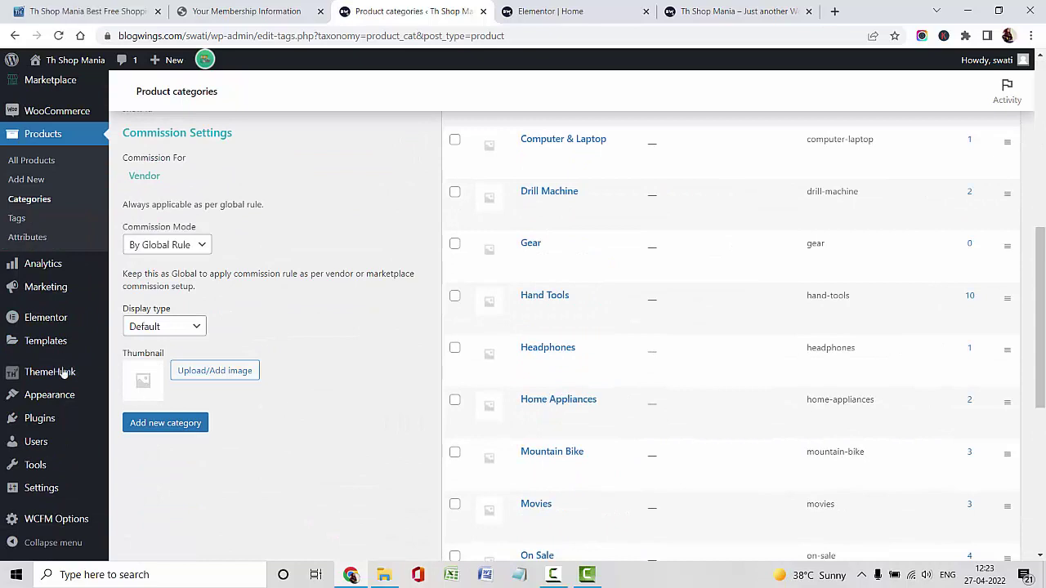
Step: Create a new navigation menu named "Website Menu"
mouse_move(57, 395)
left_click(160, 423)
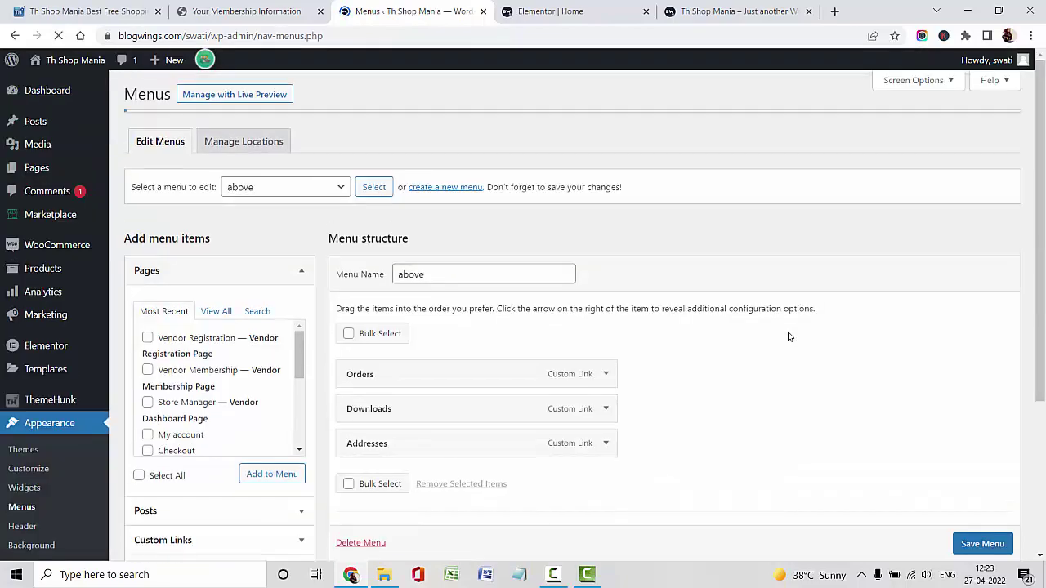
left_click(445, 187)
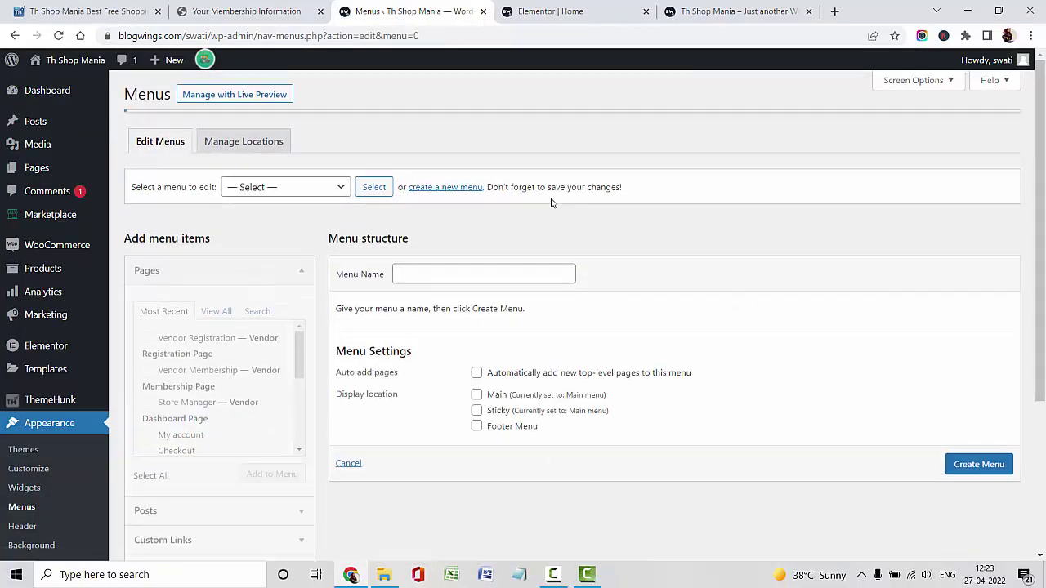
left_click(430, 273)
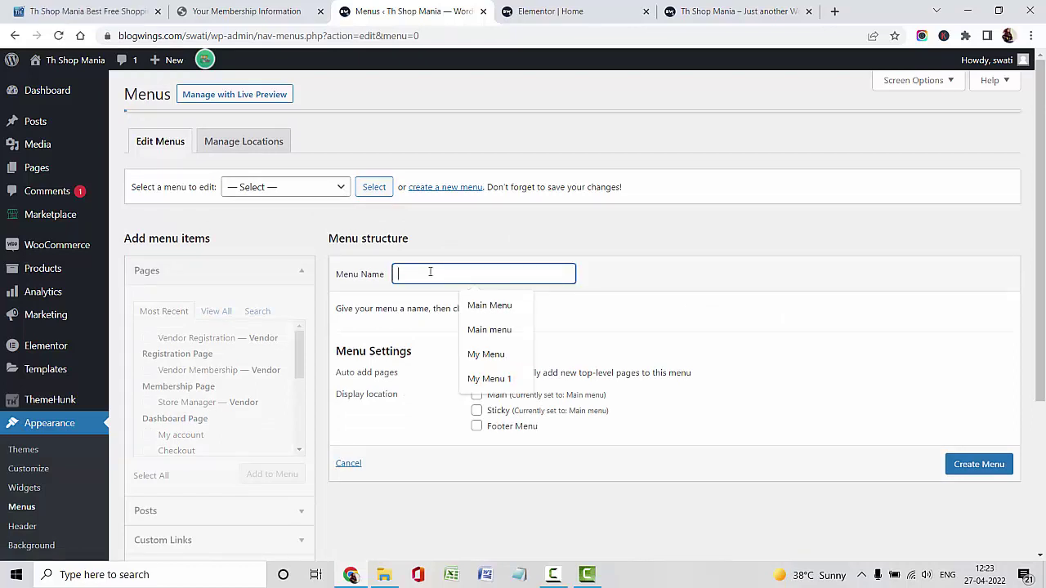
type("Website Menu")
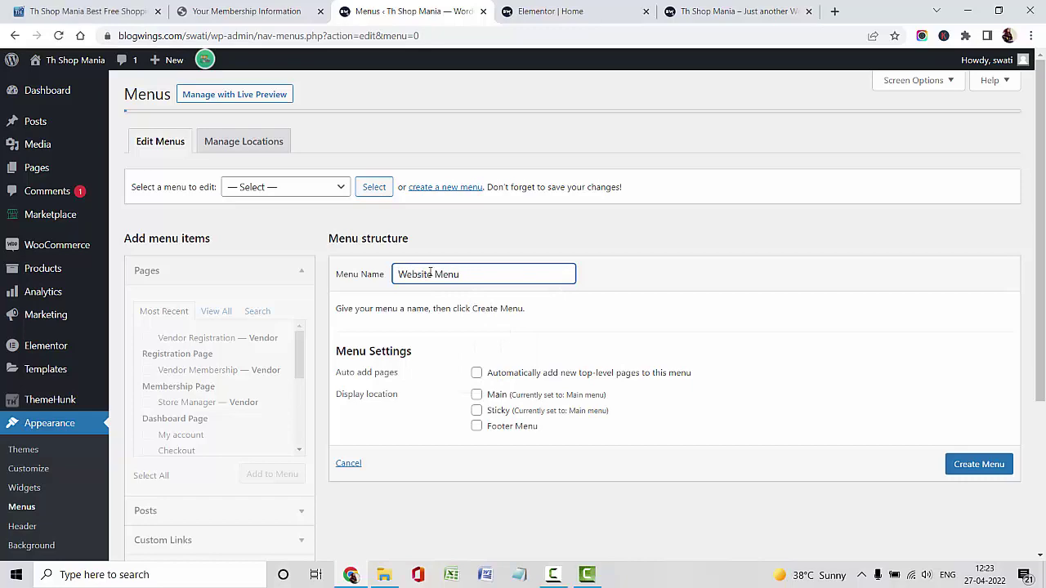
left_click(1005, 465)
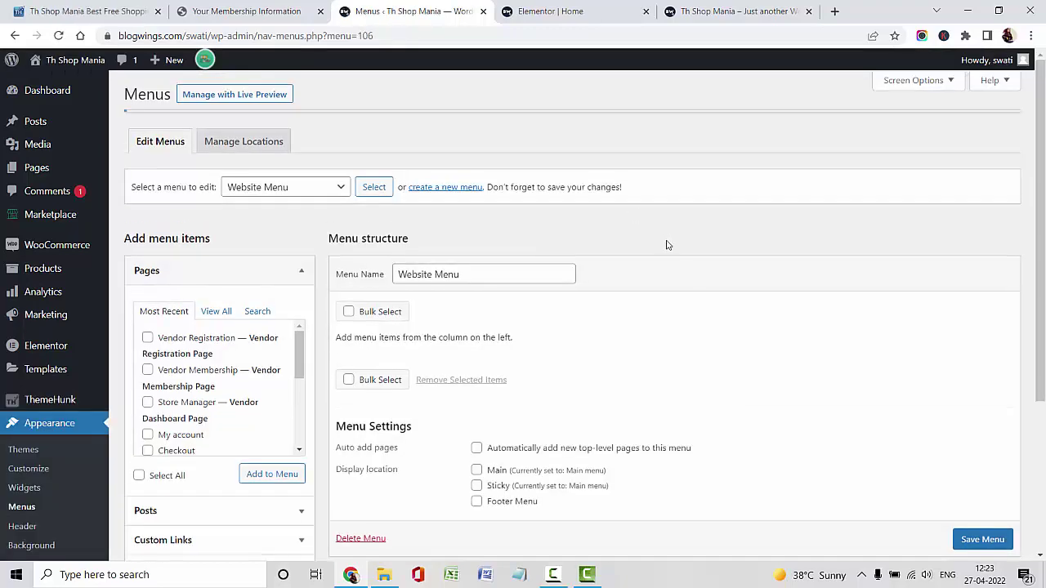
Step: Add the Home, Blog, Shop (Shop Page) and Store Manager (Vendor Dashboard Page) pages to the Website Menu
scroll(187, 247, "down", 2)
left_click(212, 154)
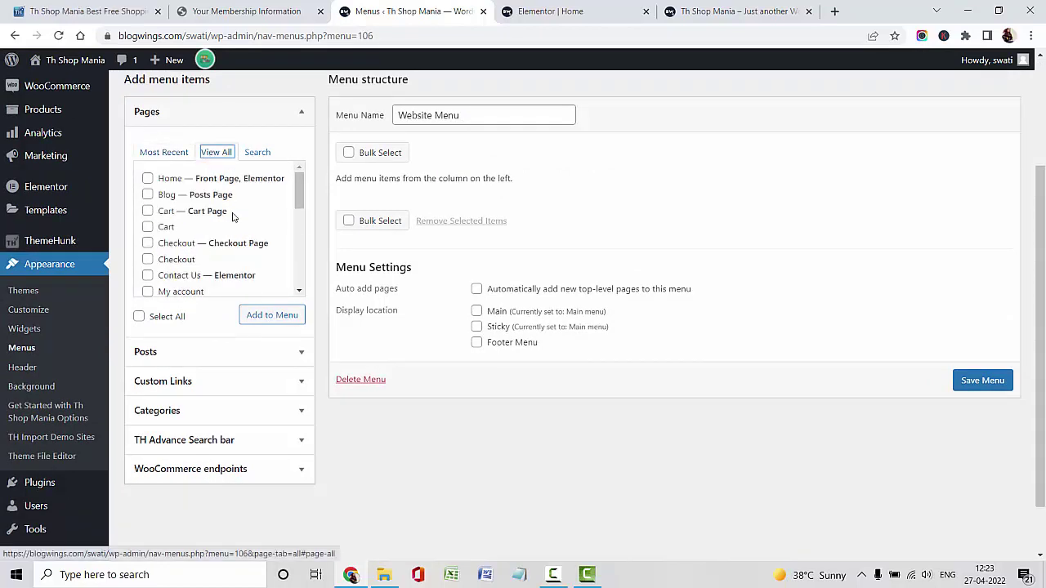
left_click(172, 180)
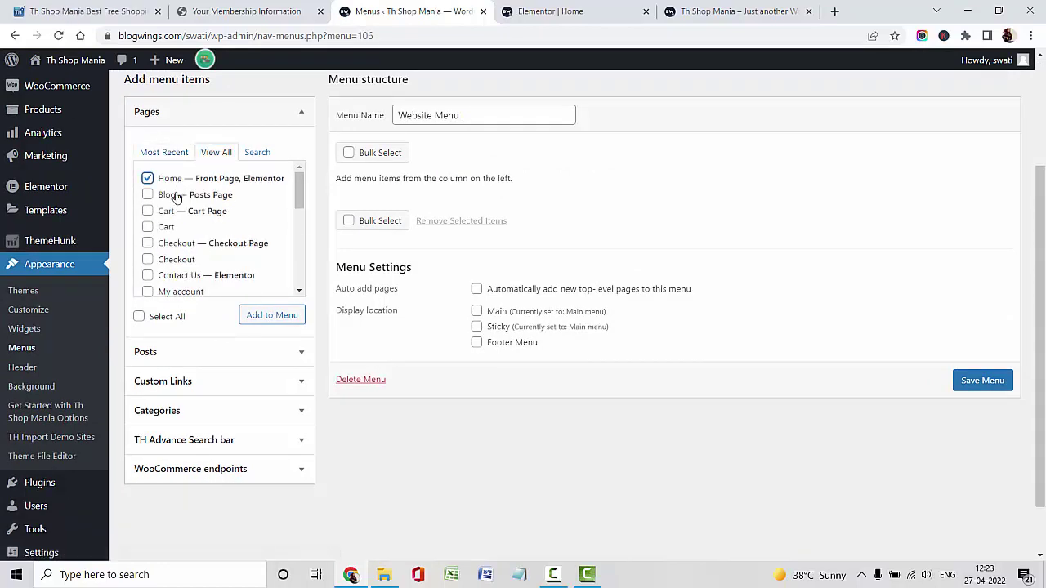
left_click(175, 196)
scroll(196, 245, "down", 2)
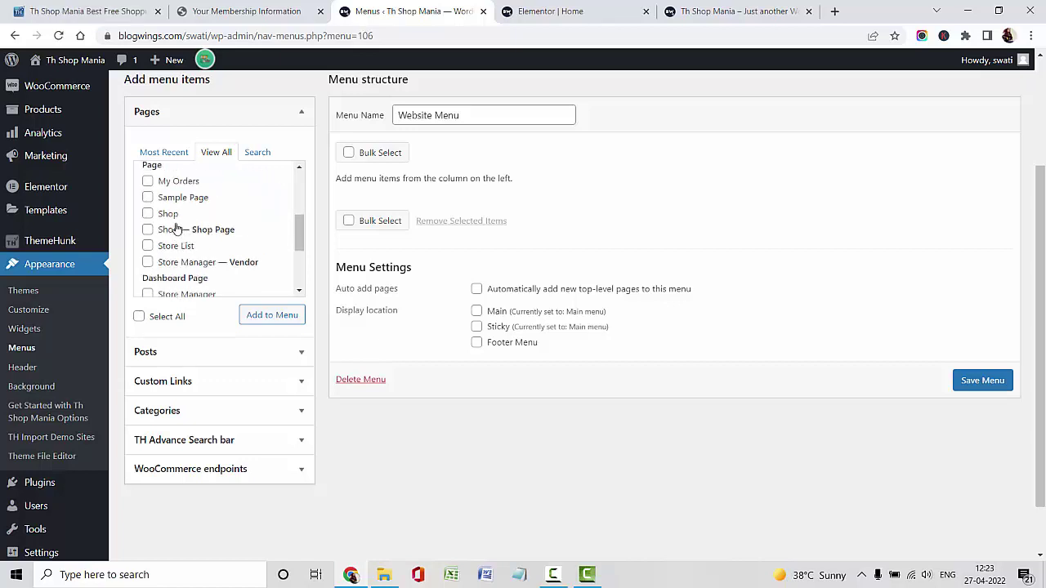
left_click(202, 268)
scroll(245, 270, "down", 3)
left_click(272, 316)
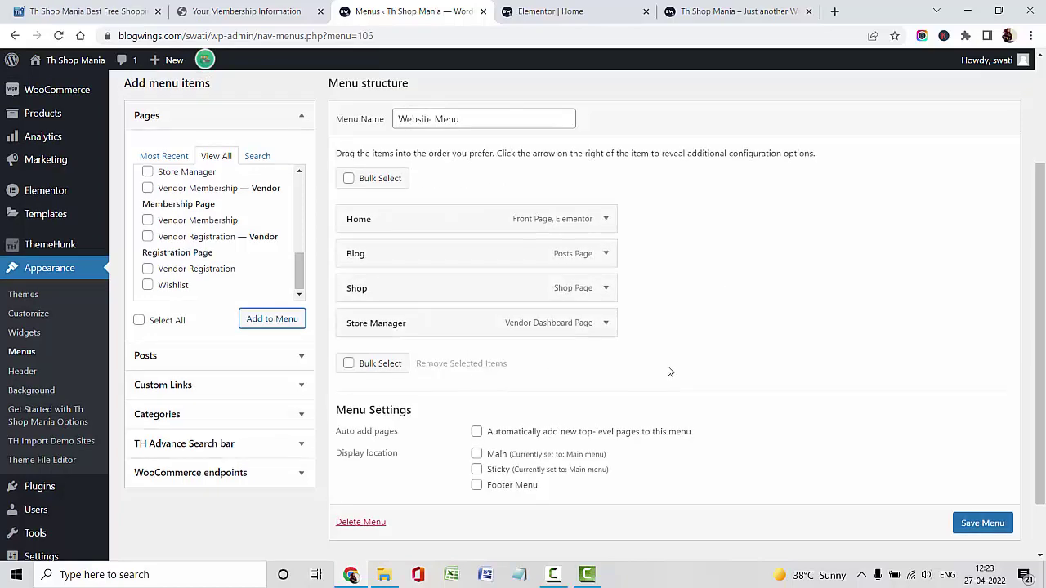
Step: Assign the Website Menu to the Main and Sticky display locations and save the menu
scroll(668, 368, "up", 2)
scroll(609, 390, "down", 3)
left_click(496, 387)
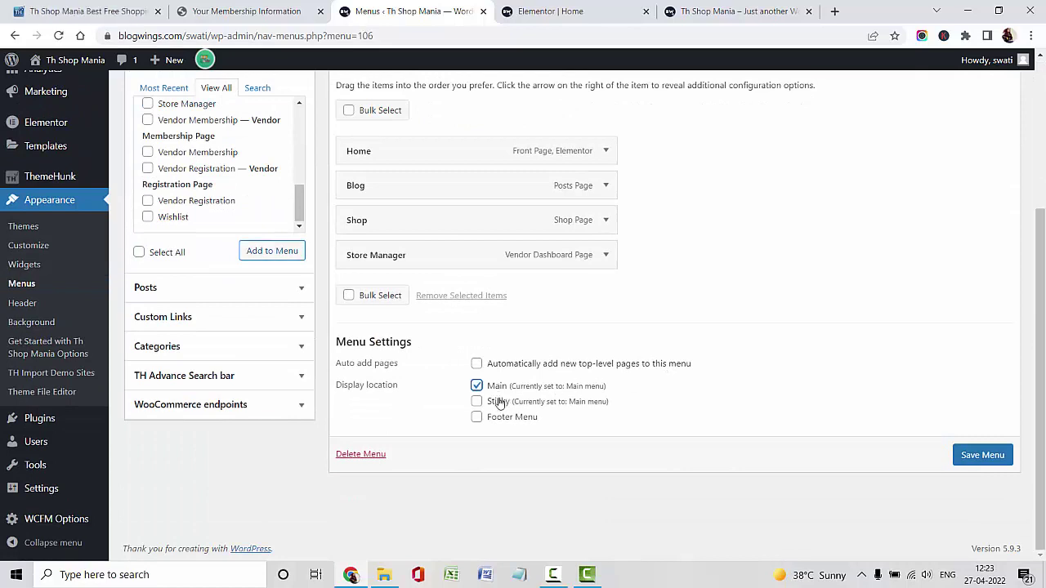
left_click(499, 404)
left_click(965, 455)
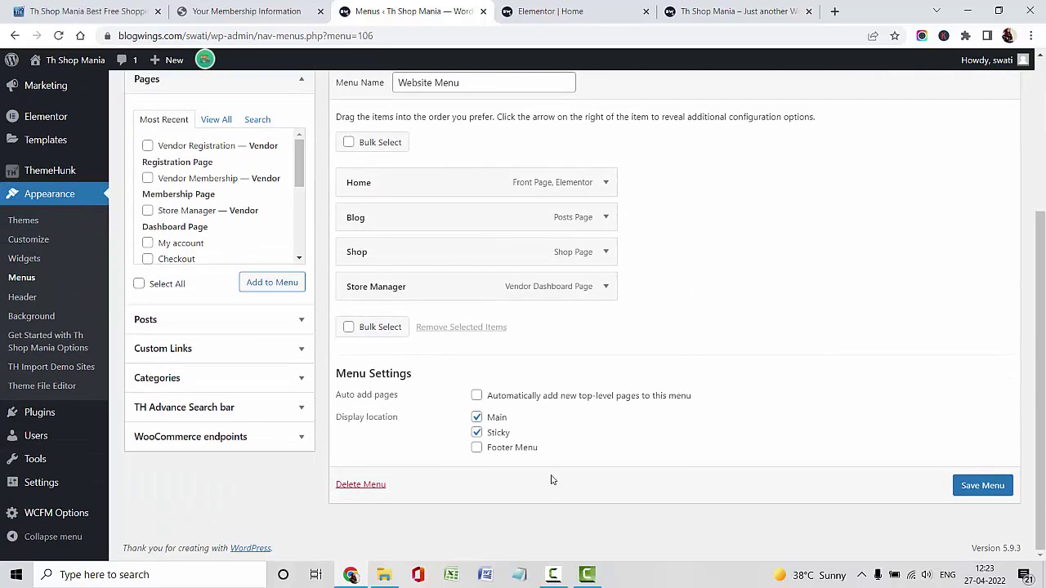
scroll(675, 401, "up", 3)
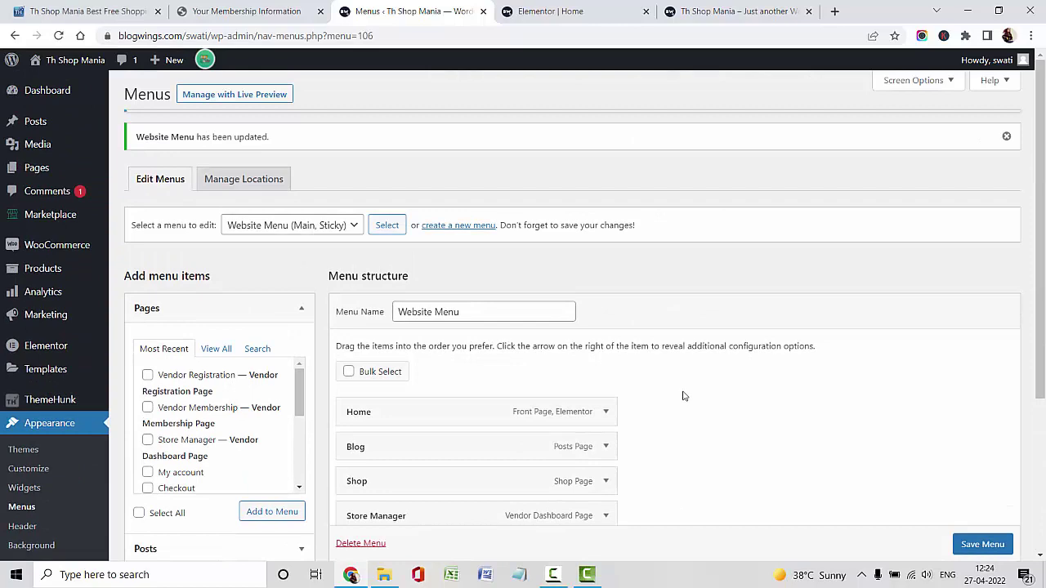
scroll(693, 383, "down", 1)
scroll(694, 383, "down", 3)
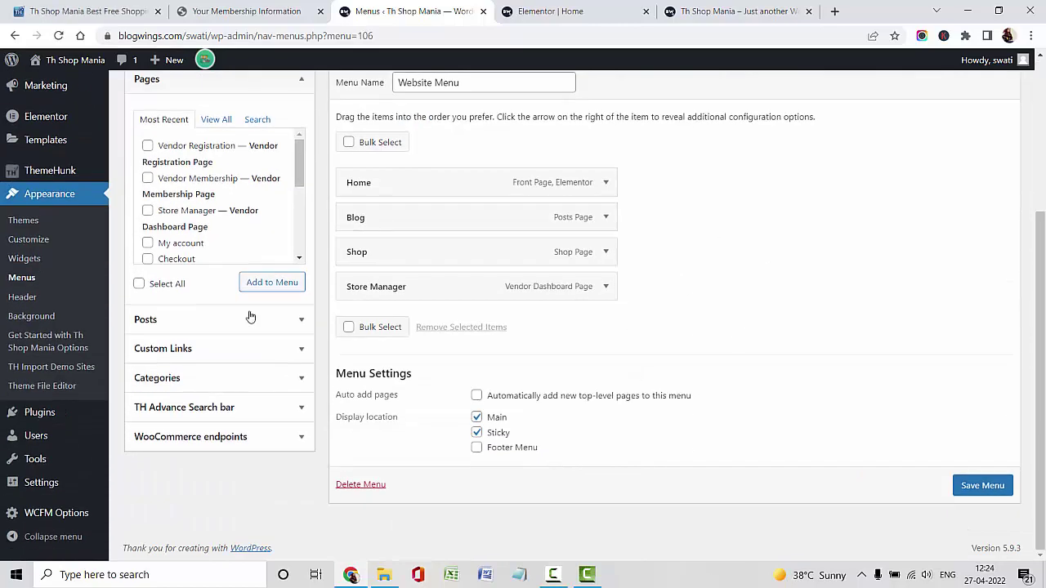
Step: Open the Widgets page and look through the available widgets and the sidebar, header and footer widget areas
left_click(25, 259)
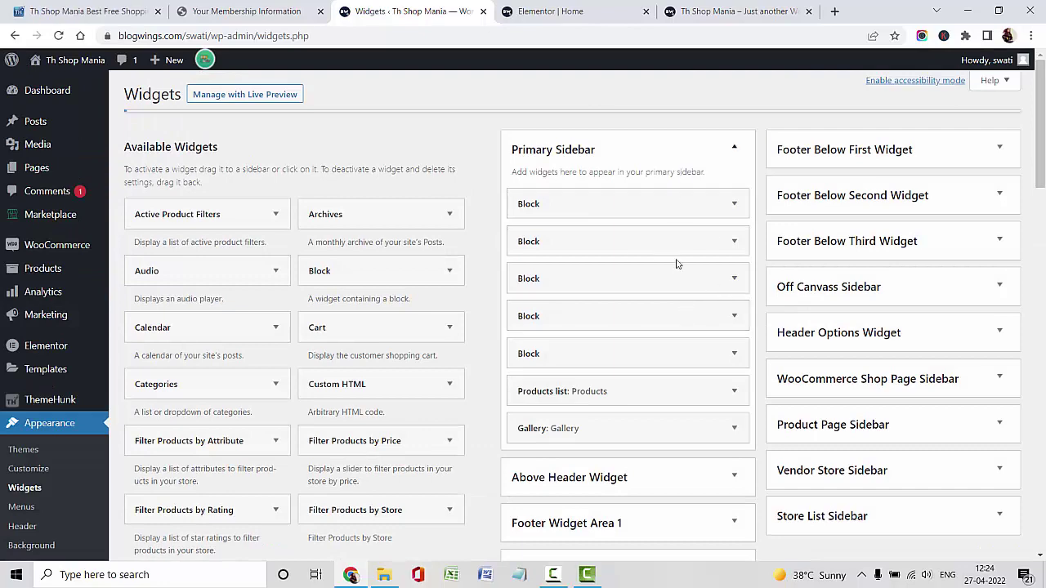
scroll(678, 274, "down", 4)
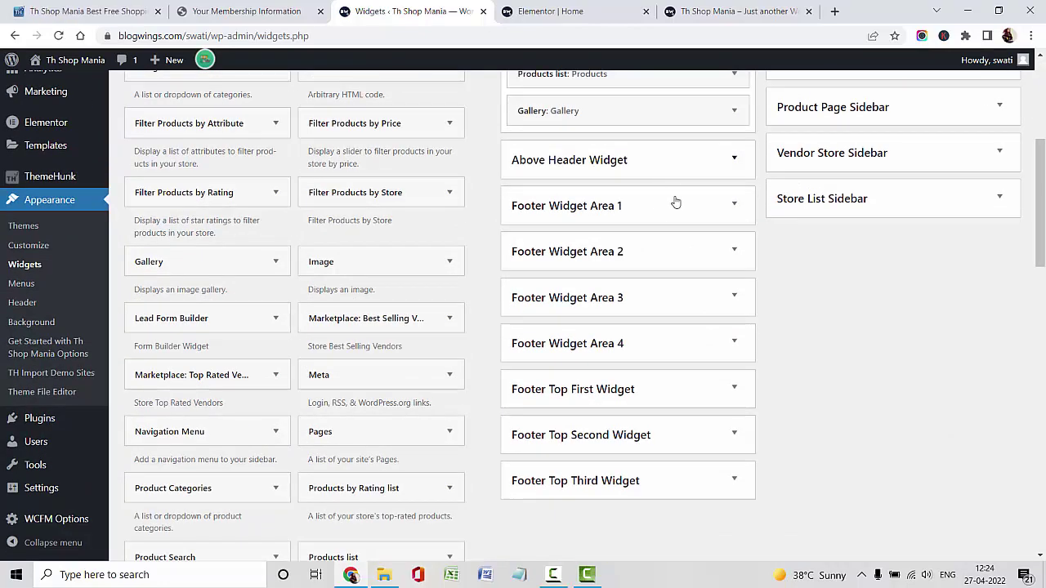
scroll(892, 238, "up", 2)
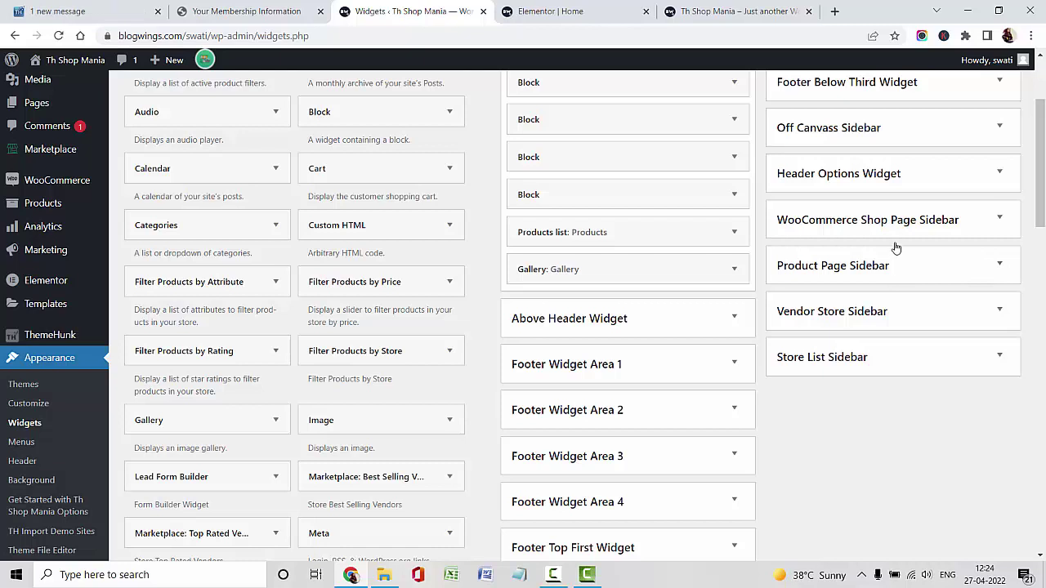
Step: Add the Marketplace: Best Selling Vendors widget to the WooCommerce Shop Page Sidebar, keeping its default title and vendor count
left_click(892, 233)
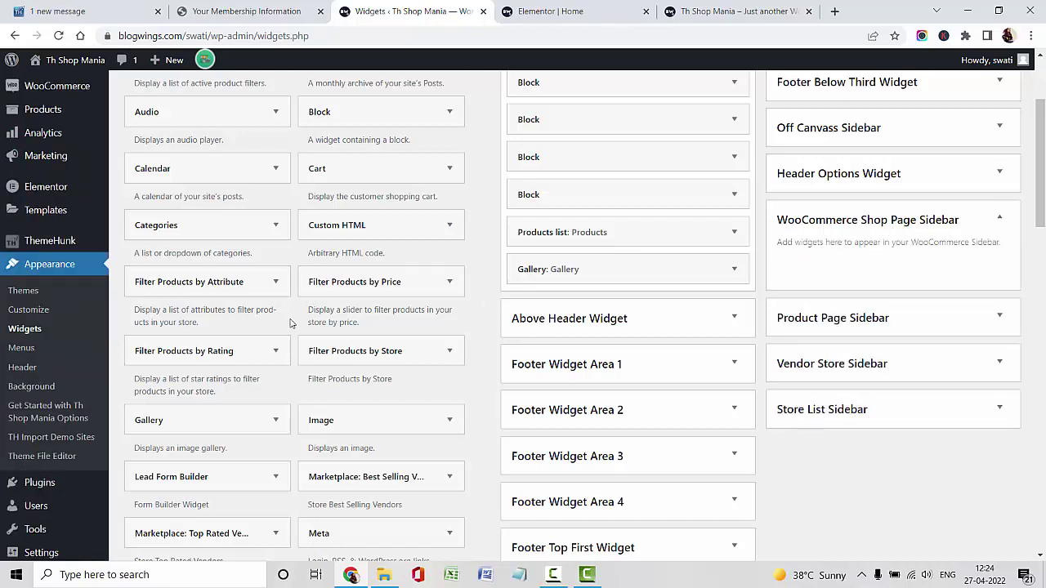
scroll(373, 401, "down", 2)
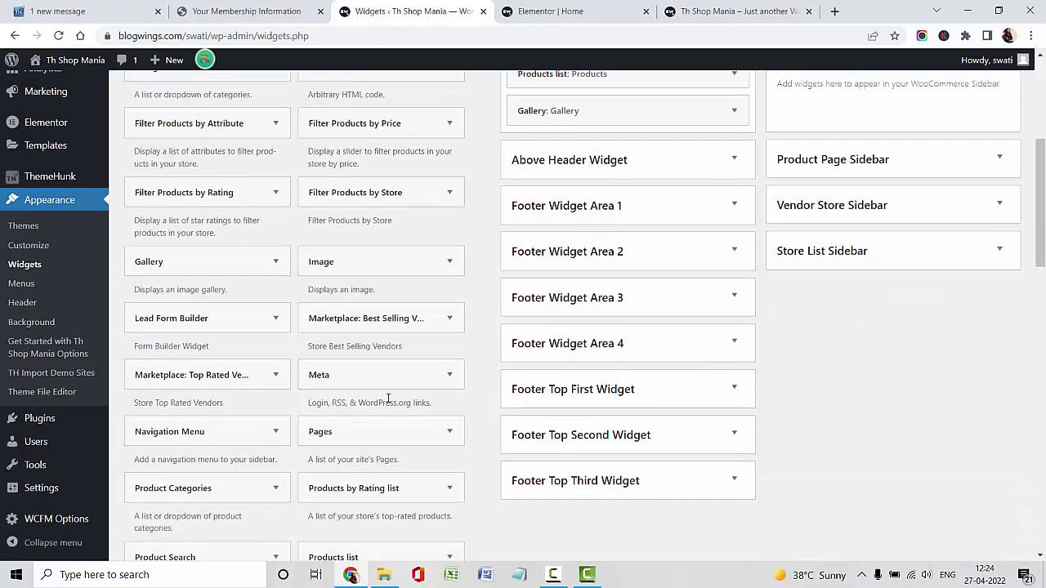
scroll(398, 401, "up", 2)
left_click_drag(391, 463, 922, 276)
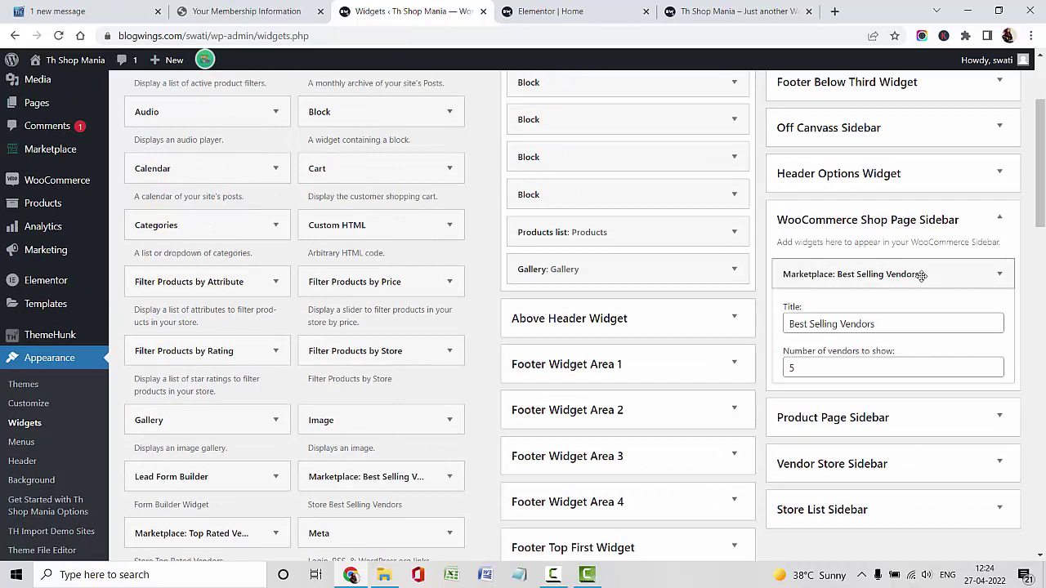
left_click(911, 273)
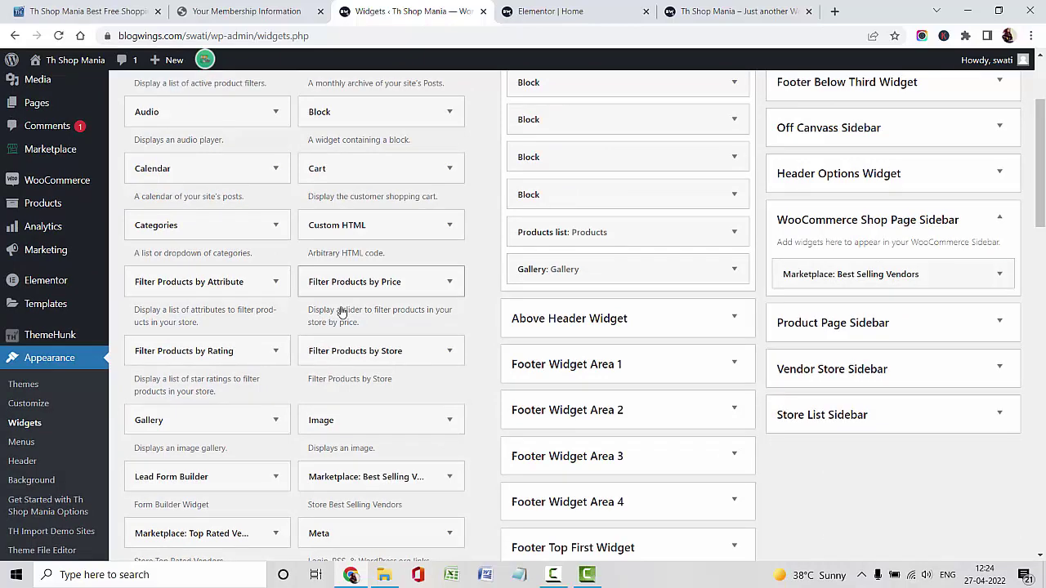
Step: Add the Product Categories widget to the Product Page Sidebar
scroll(342, 313, "down", 5)
left_click_drag(286, 325, 912, 216)
scroll(832, 244, "up", 2)
left_click(1000, 219)
scroll(40, 293, "up", 4)
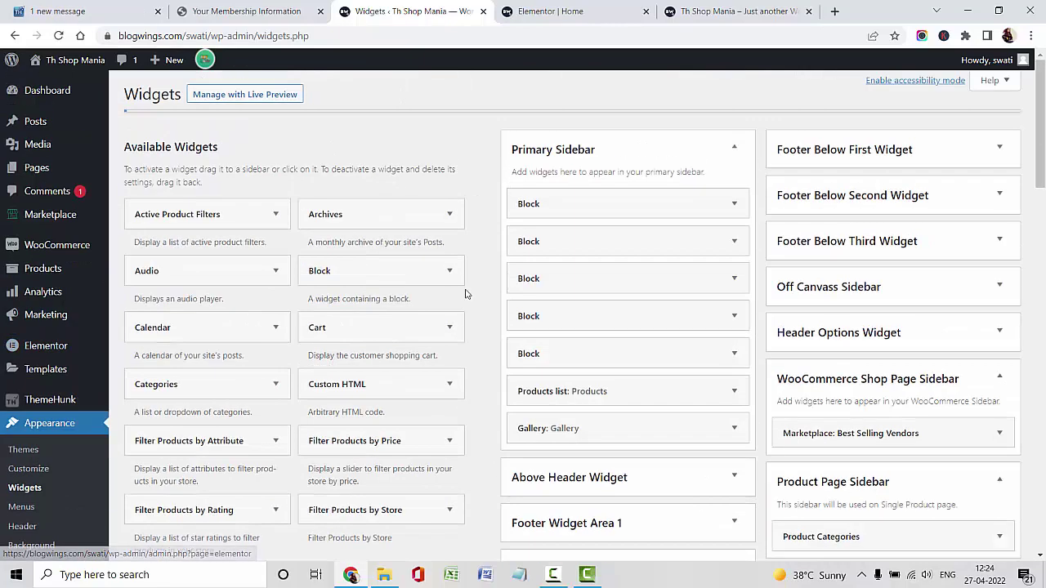
Step: Open the theme Customizer and set the base typography to the Josefin Slab font family with Semi-Bold 600 weight
middle_click(32, 471)
left_click(528, 6)
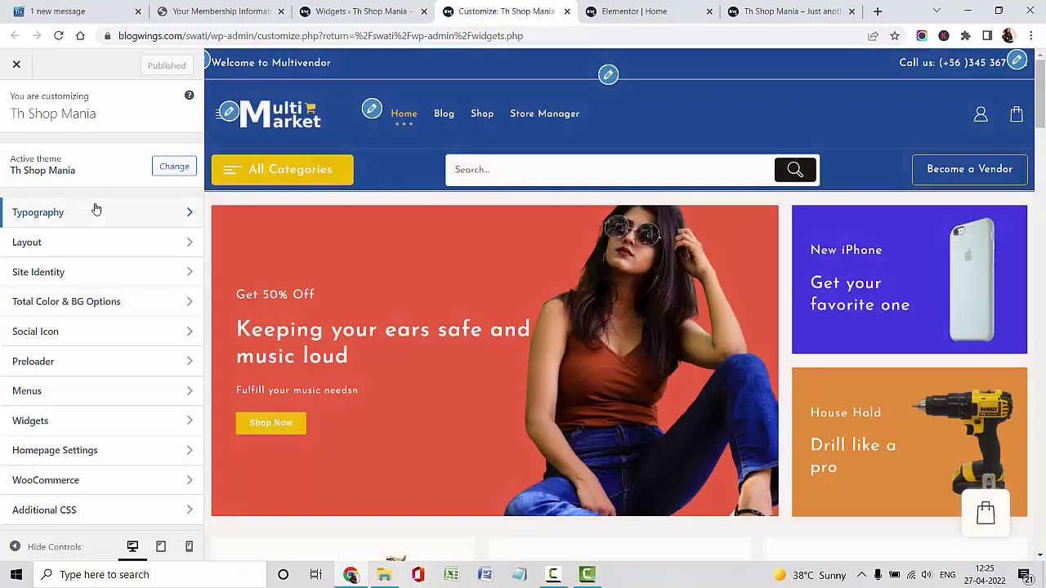
left_click(94, 211)
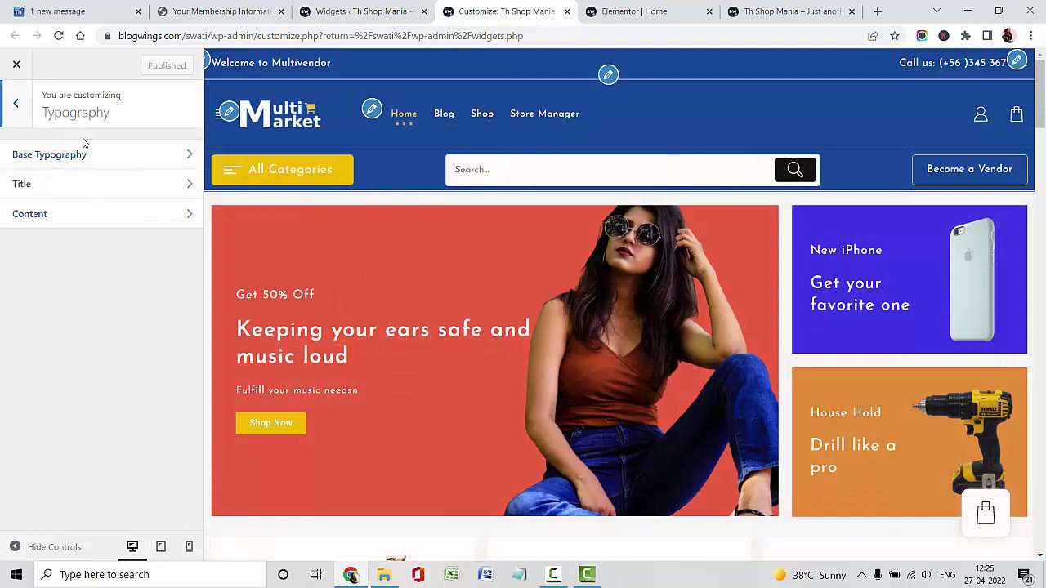
left_click(114, 165)
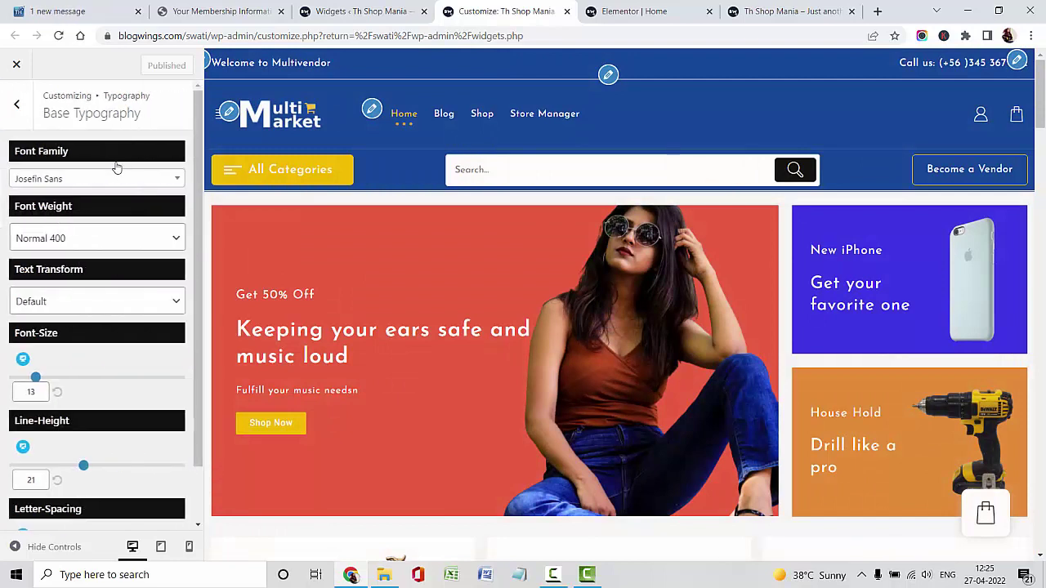
left_click(103, 179)
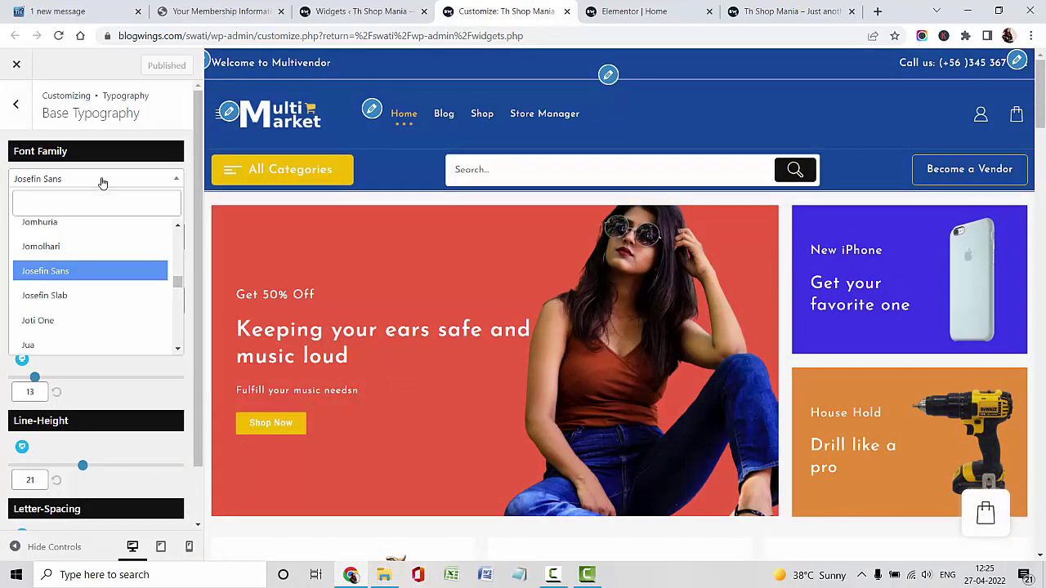
left_click(96, 296)
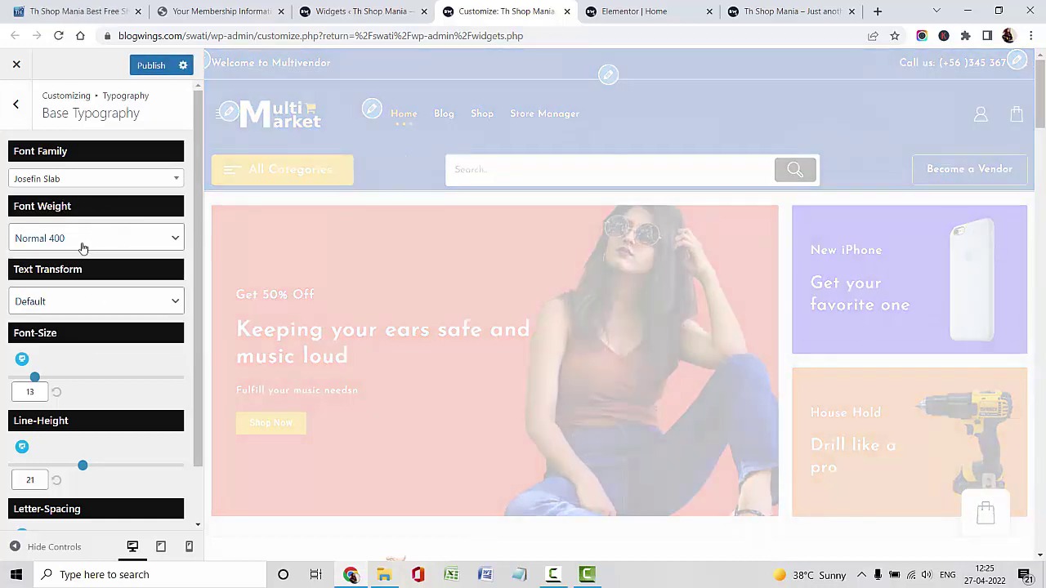
left_click(86, 240)
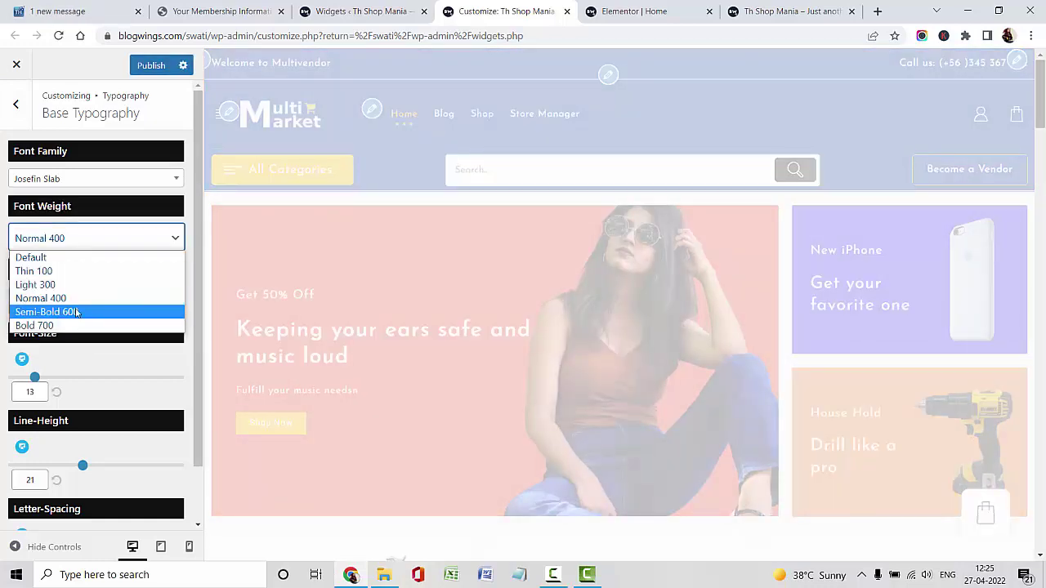
left_click(102, 312)
Step: Set the base typography font size to 18 and look over the other base typography options
scroll(139, 305, "down", 2)
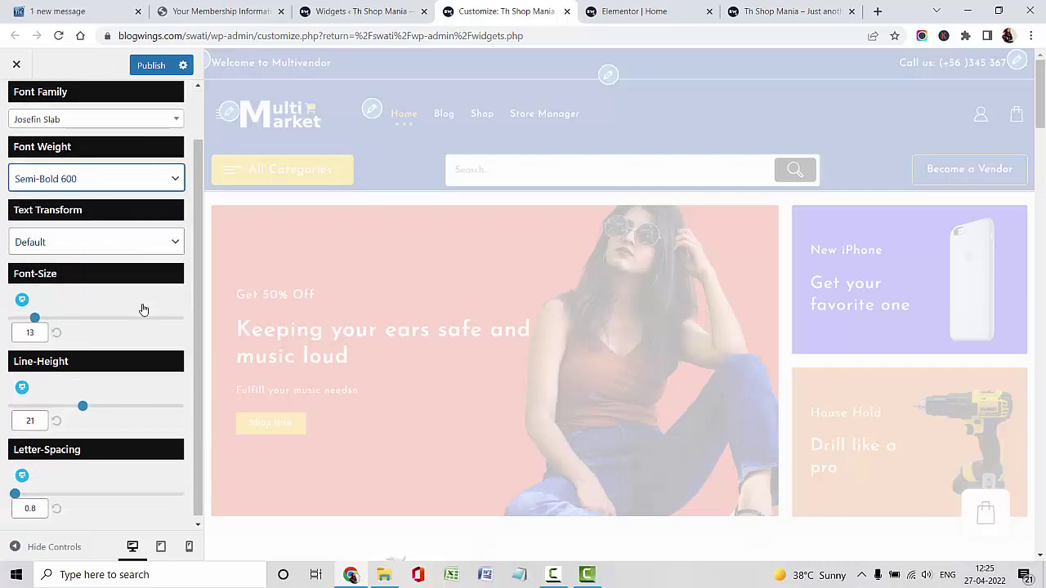
scroll(692, 262, "down", 5)
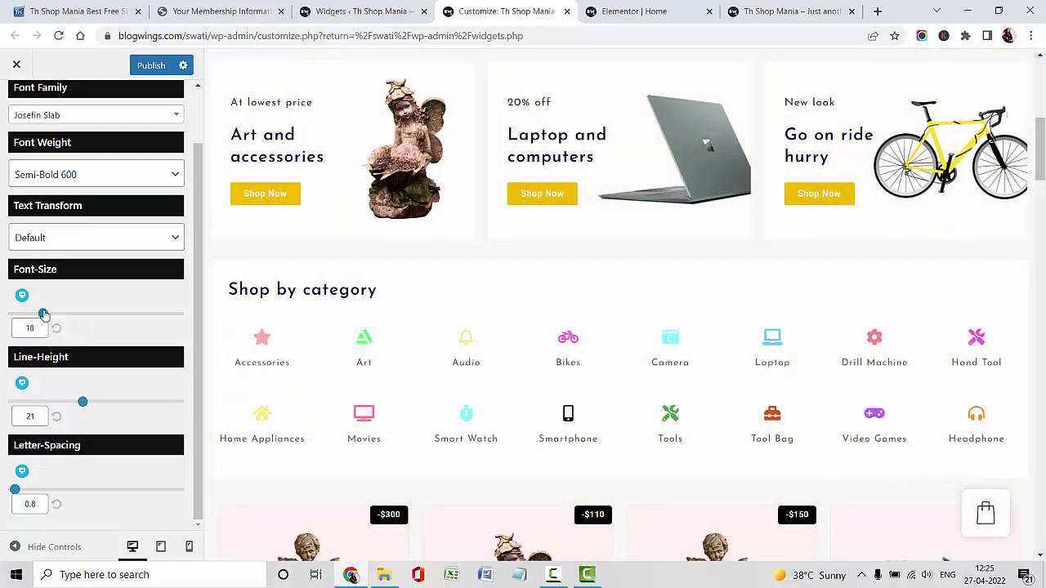
scroll(100, 306, "up", 2)
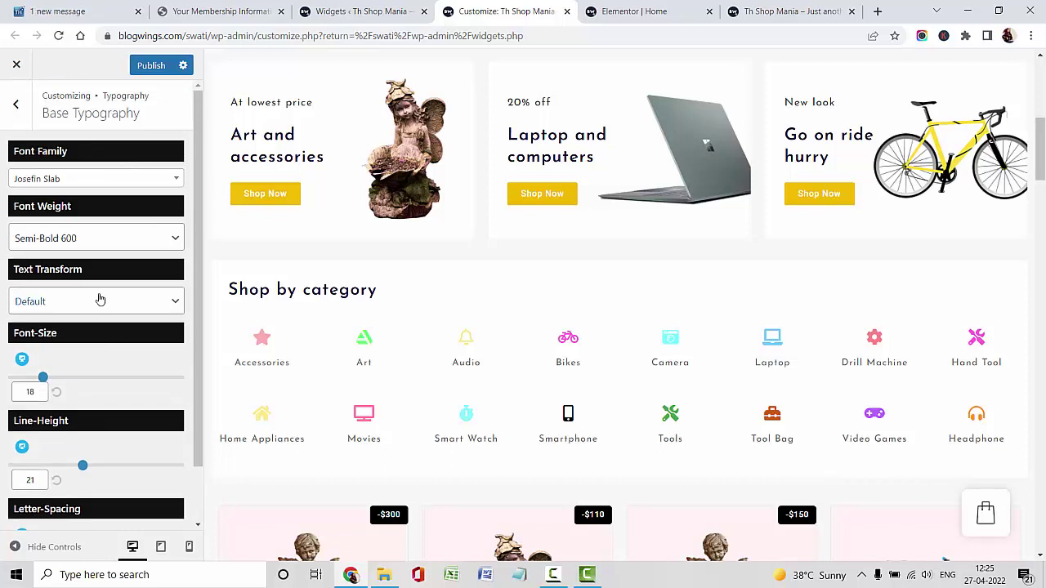
scroll(105, 315, "down", 2)
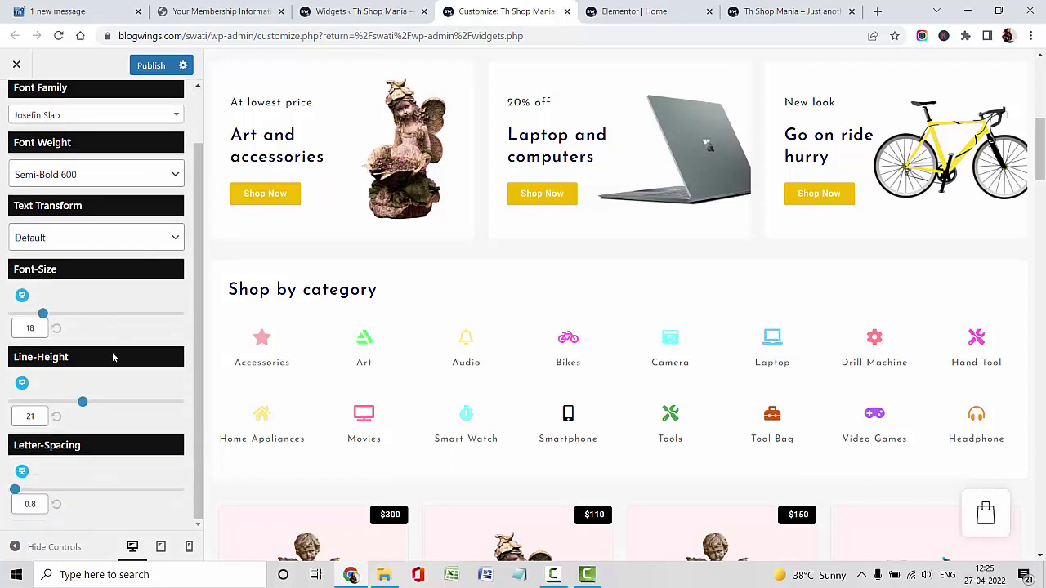
scroll(103, 310, "up", 2)
scroll(101, 304, "down", 2)
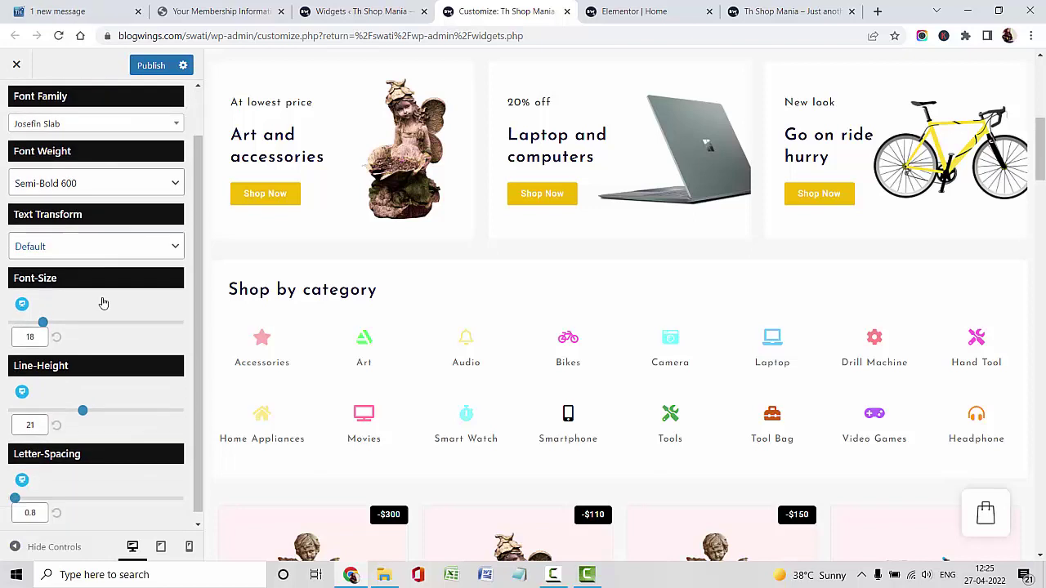
scroll(96, 351, "up", 1)
scroll(96, 351, "up", 2)
left_click(15, 103)
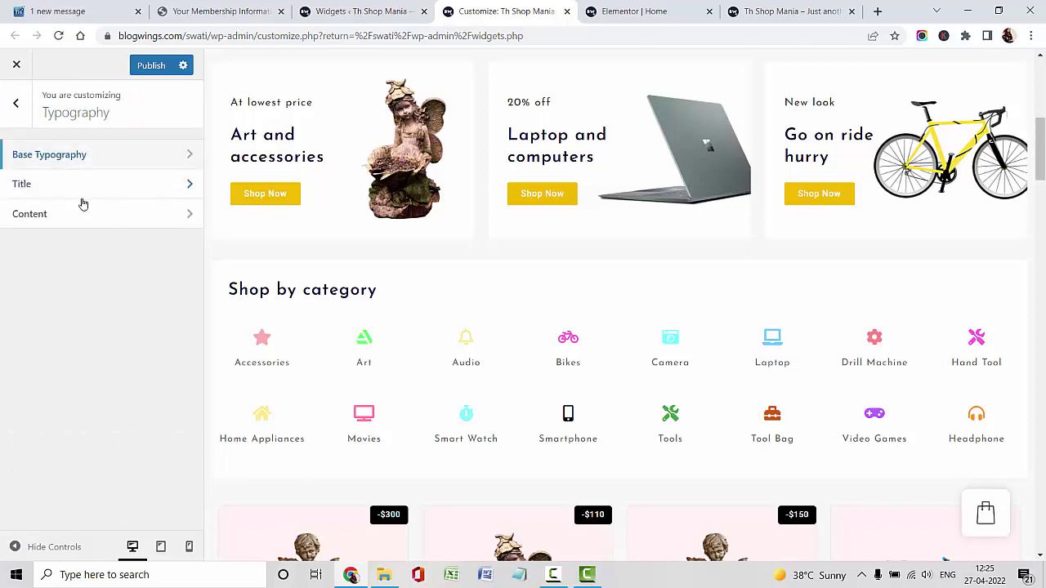
Step: Set the title typography to the Joti One font family with Uppercase text transform
left_click(82, 193)
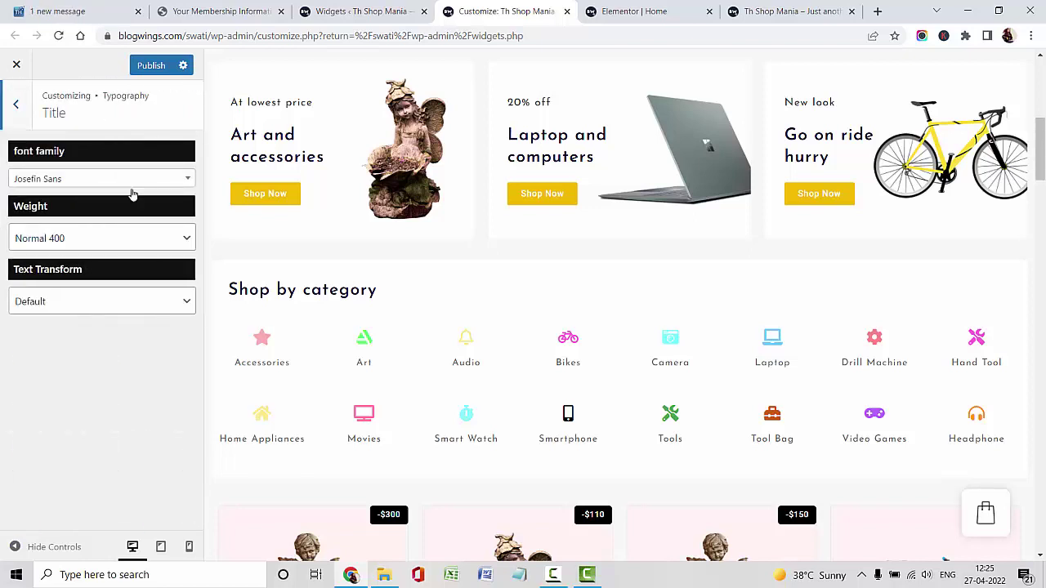
left_click(88, 180)
left_click(57, 325)
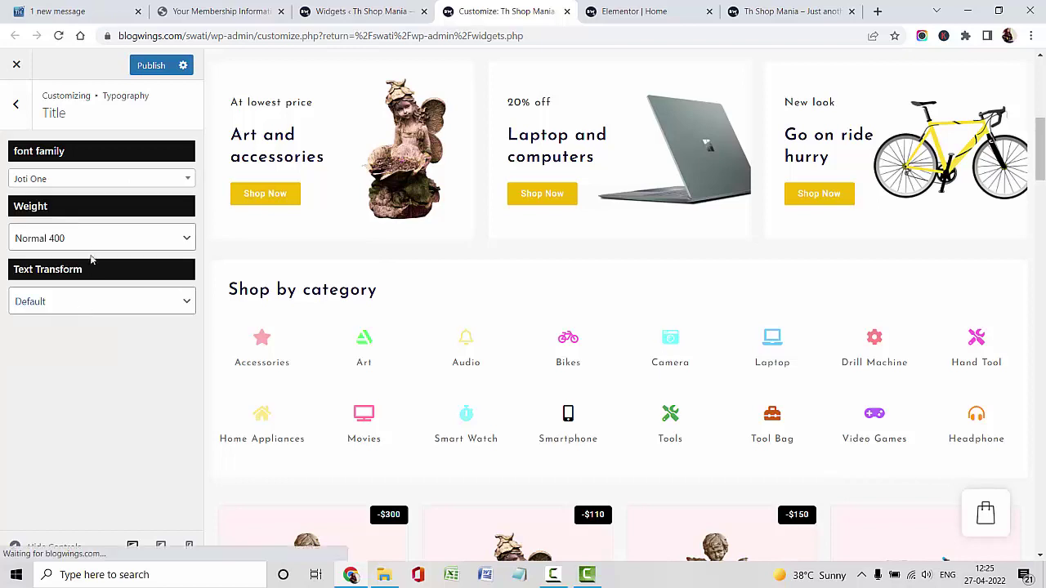
left_click(75, 303)
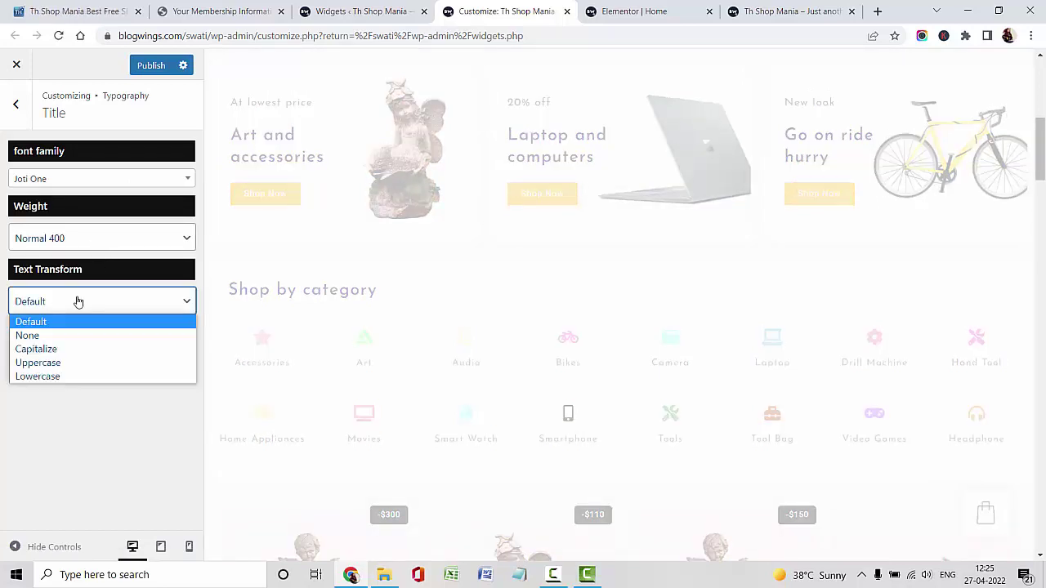
left_click(49, 362)
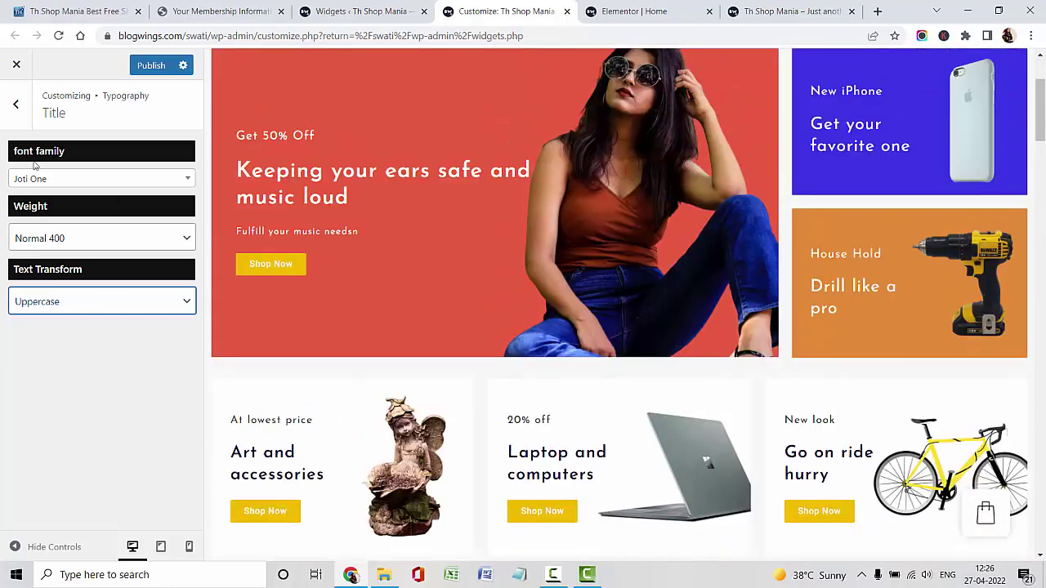
left_click(12, 110)
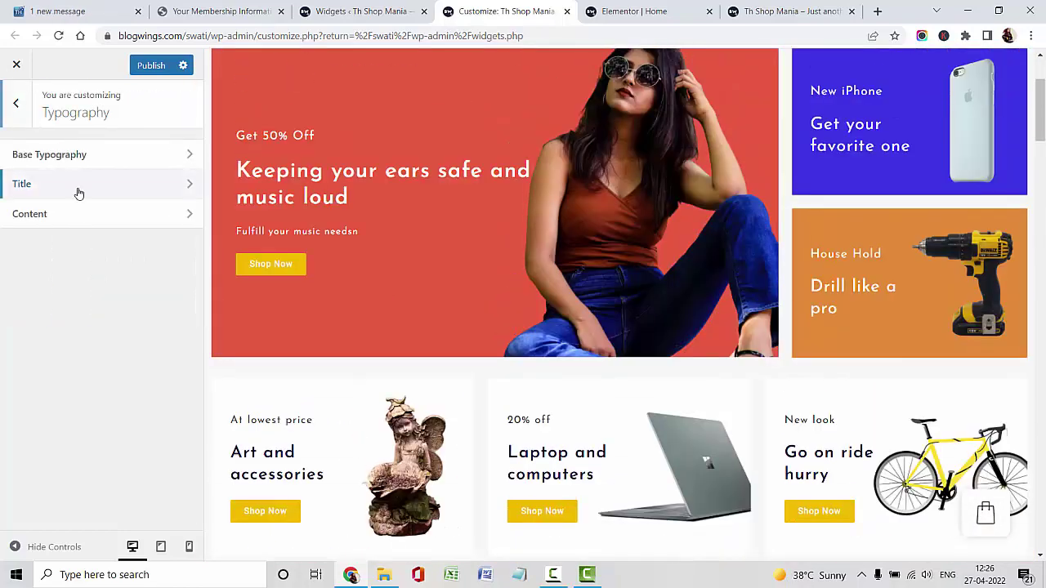
Step: Look through the Content typography settings for the heading levels
left_click(87, 215)
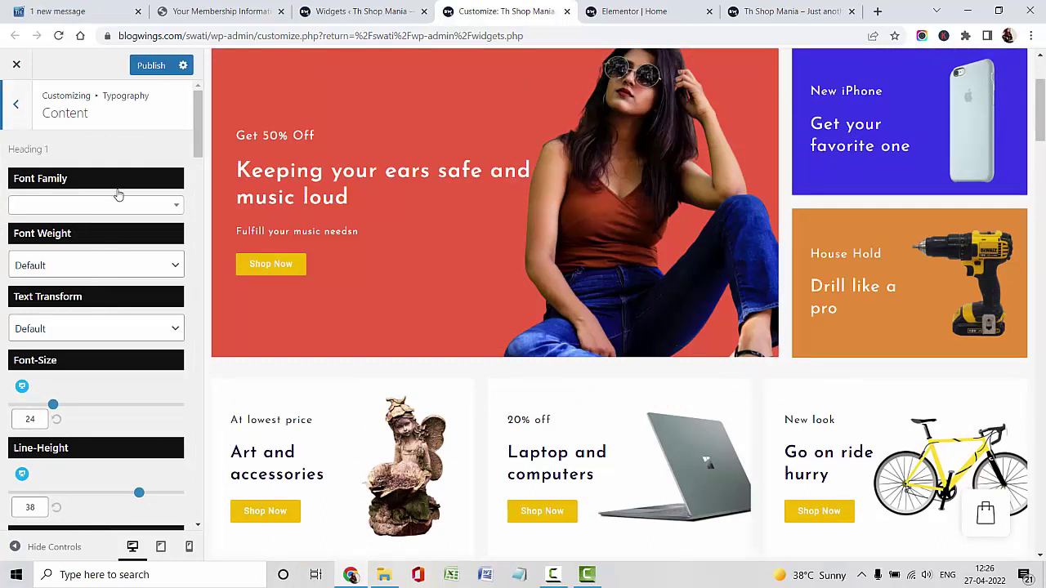
scroll(118, 194, "down", 15)
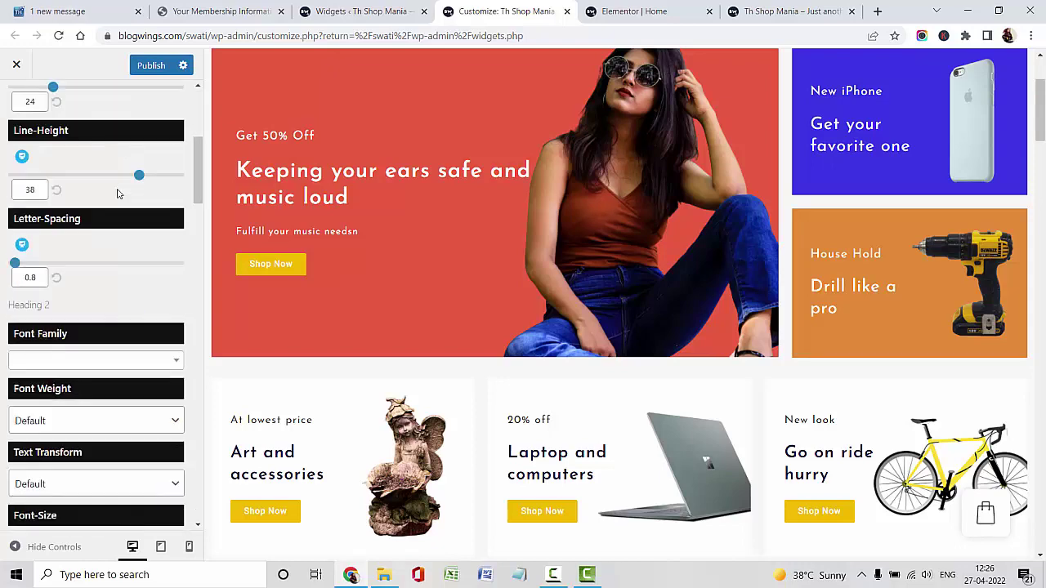
scroll(118, 198, "up", 15)
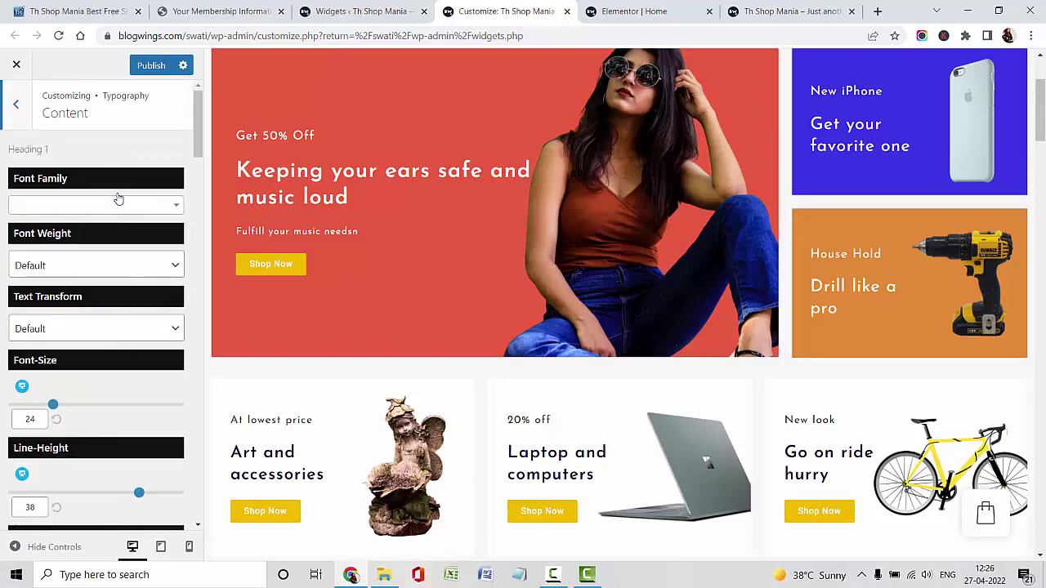
left_click(16, 104)
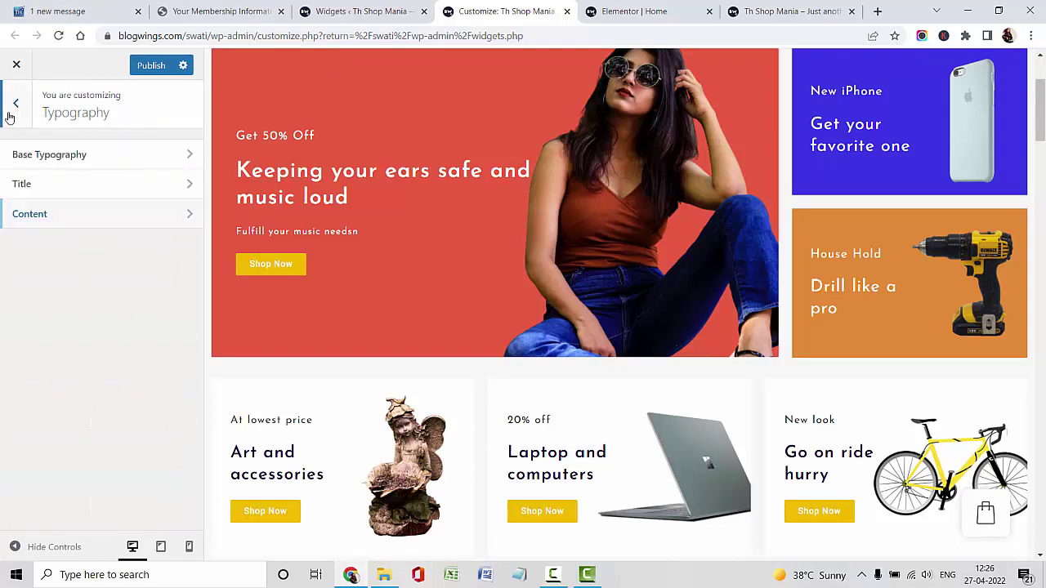
left_click(15, 105)
Step: Set the Above Header layout's top padding to 20 and bottom padding to 0, and disable it in mobile view
left_click(93, 242)
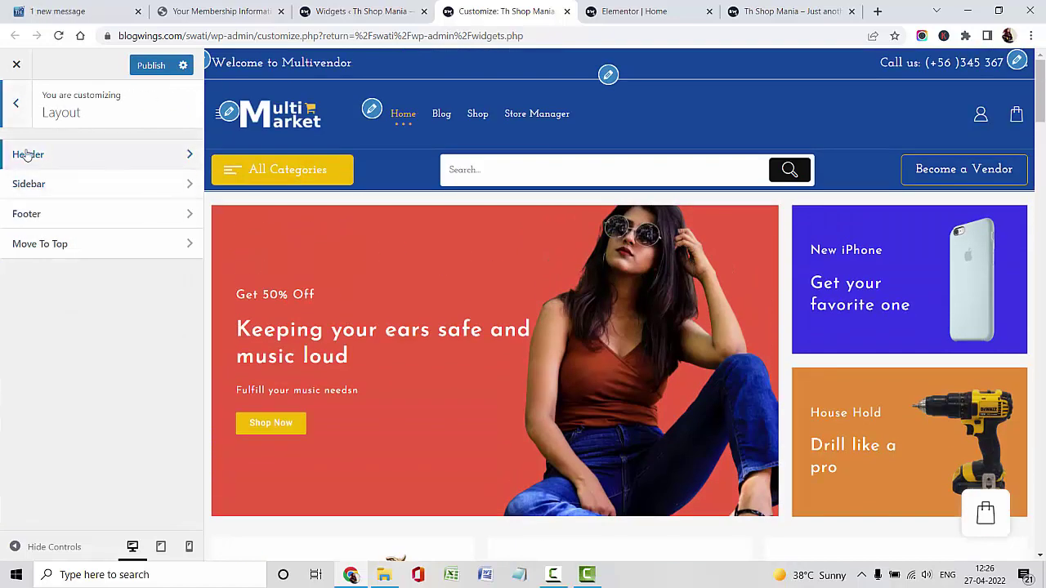
left_click(83, 164)
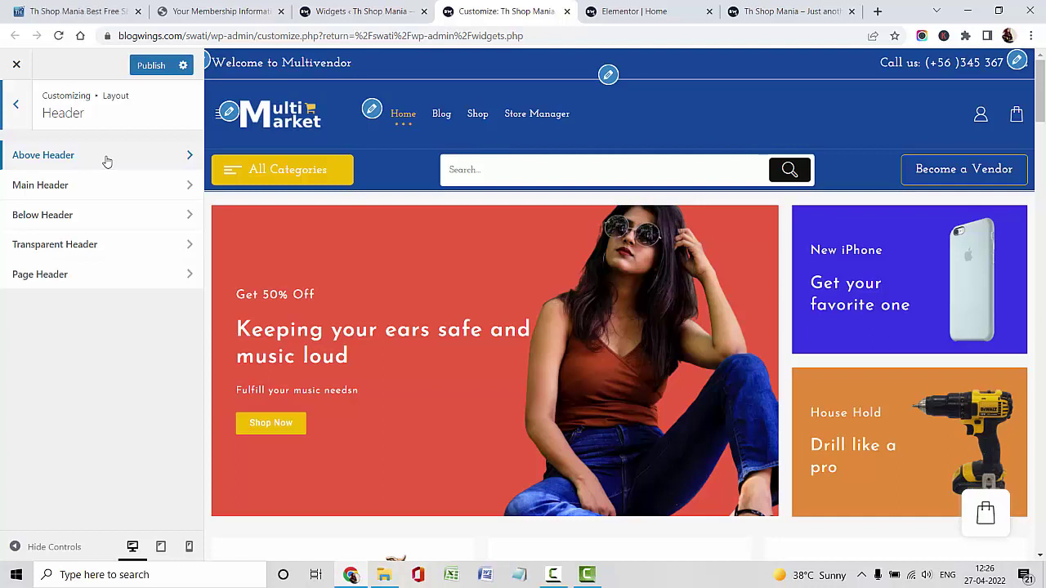
left_click(106, 161)
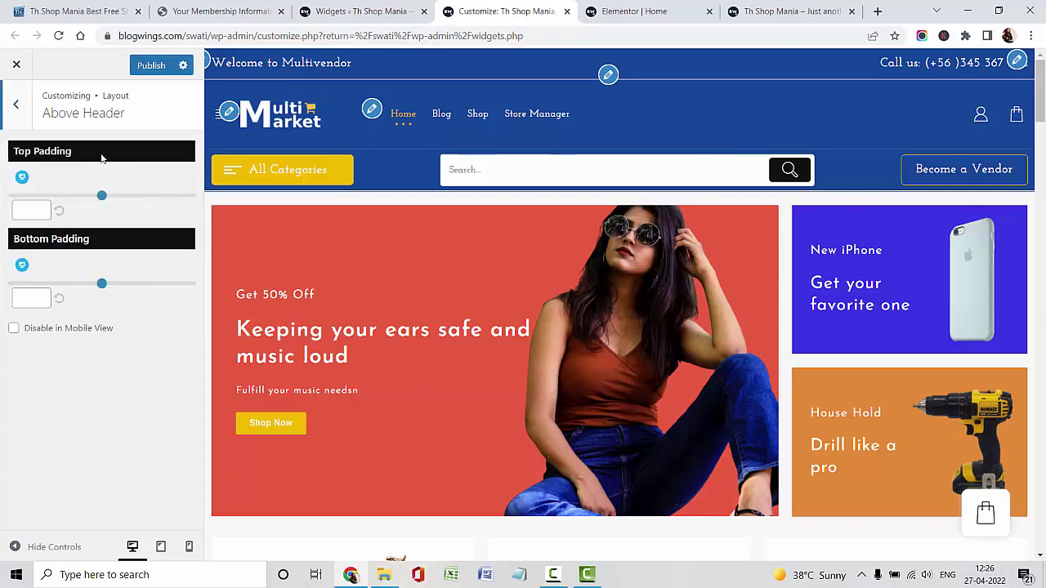
left_click_drag(100, 199, 19, 188)
left_click_drag(98, 283, 9, 284)
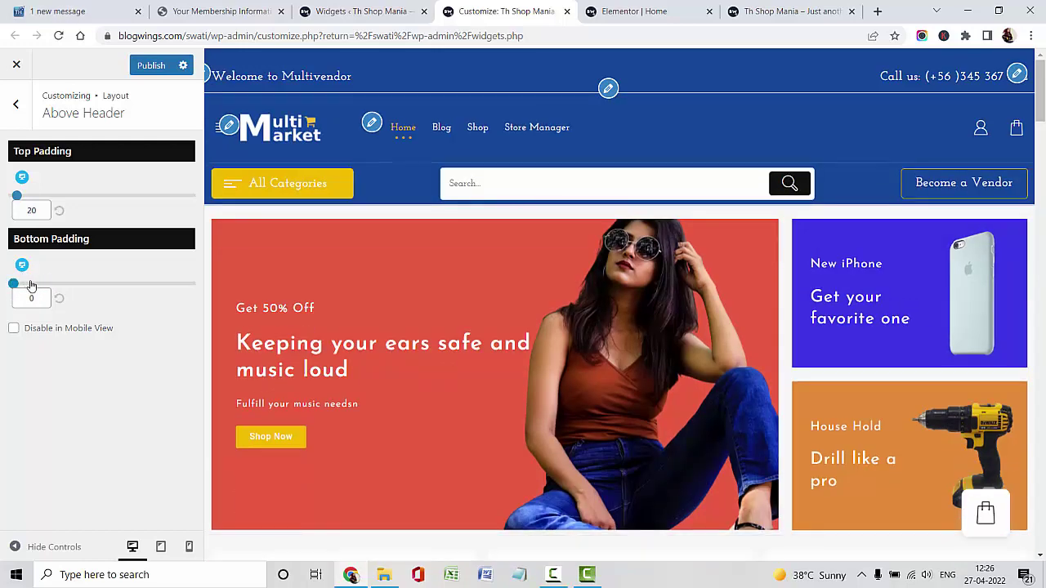
left_click(60, 333)
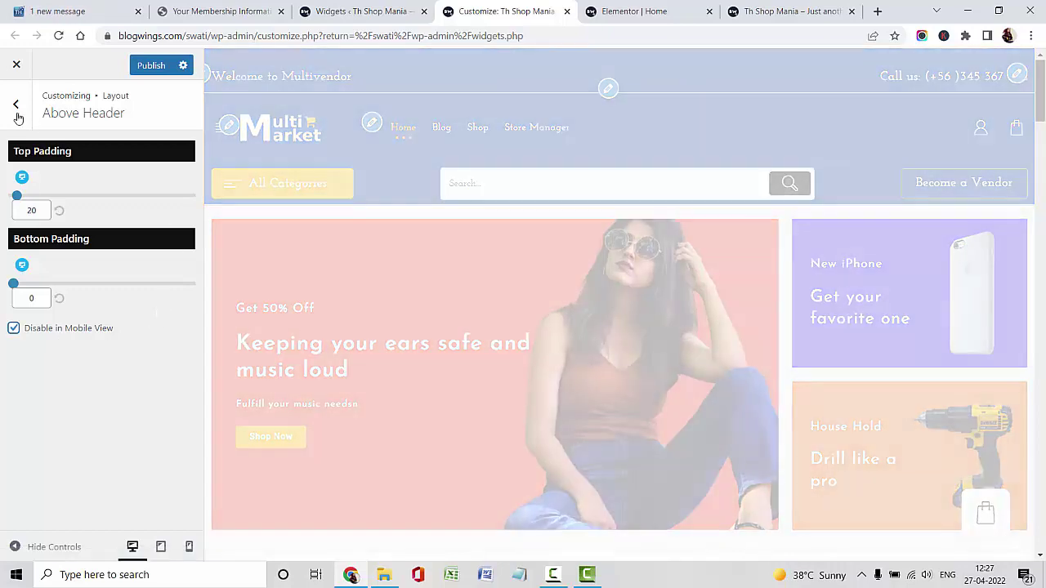
left_click(12, 111)
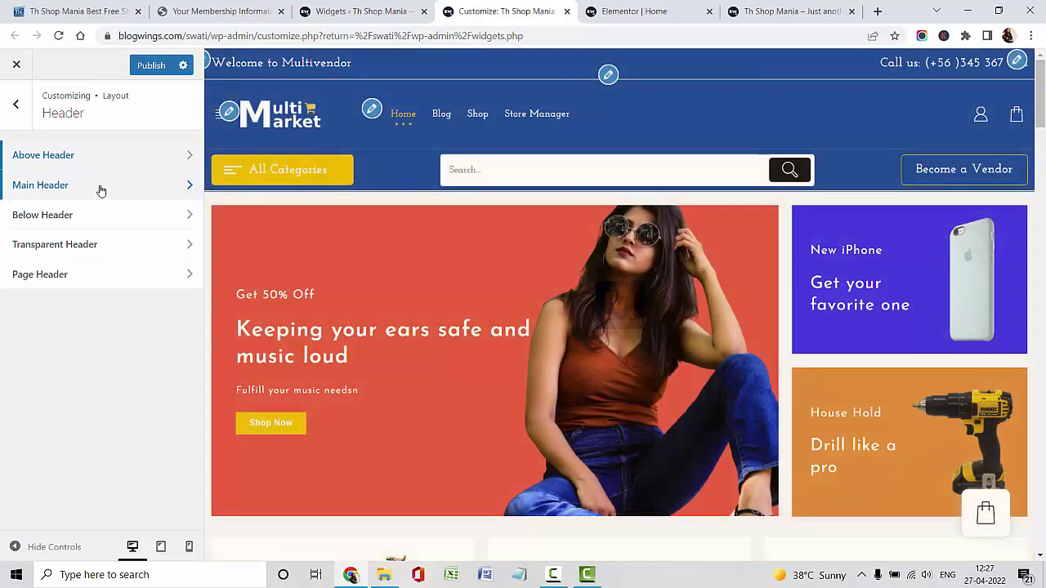
Step: Change the Main Header to the second header layout, with search beside the logo and the menu next to the category button
left_click(101, 187)
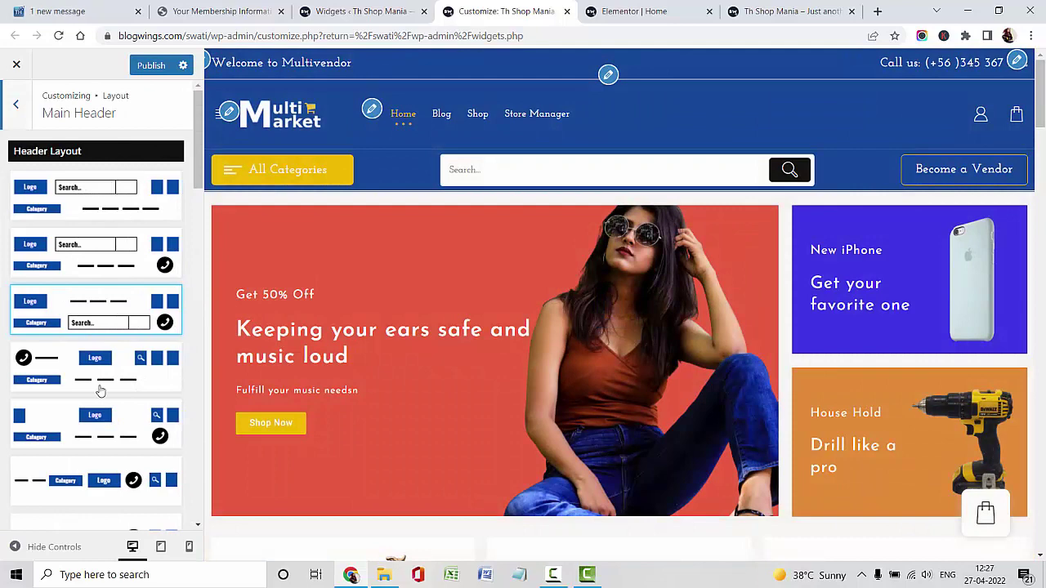
scroll(122, 343, "down", 5)
scroll(126, 335, "up", 5)
scroll(127, 339, "down", 2)
scroll(119, 352, "up", 1)
scroll(119, 352, "up", 3)
left_click(140, 264)
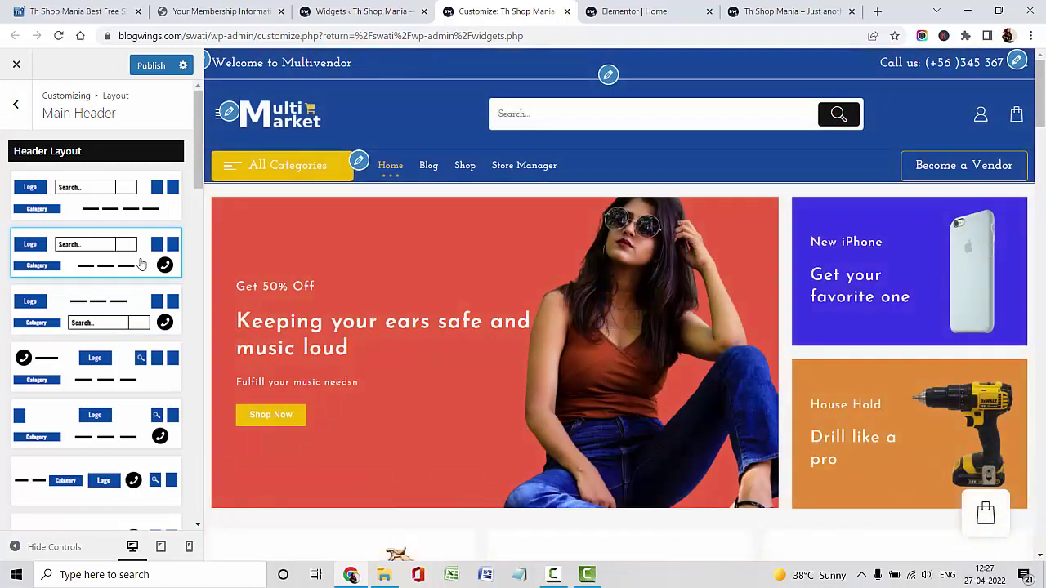
scroll(141, 264, "down", 7)
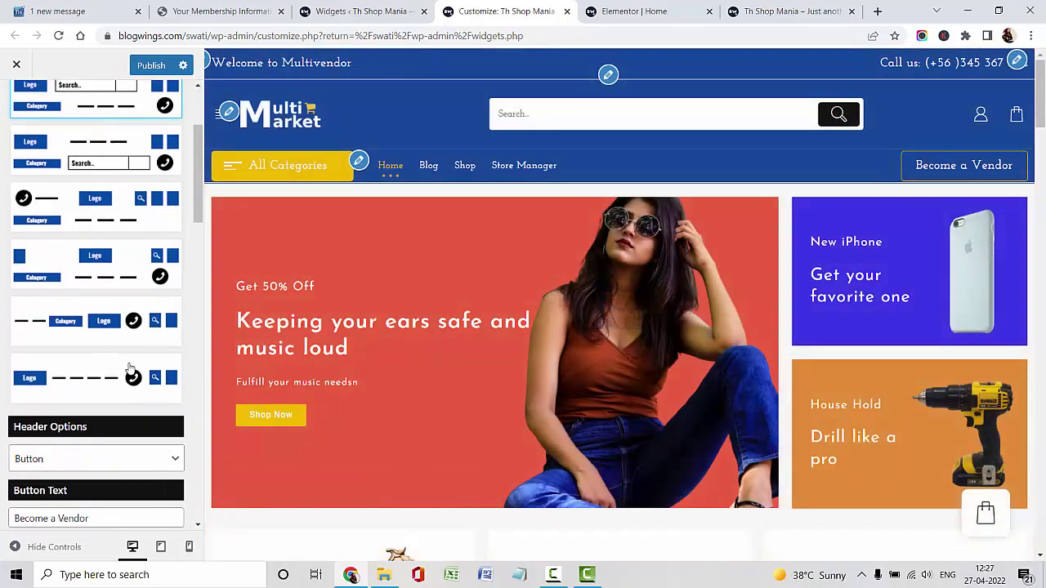
Step: Set the Main Header option to Call-To and check the placement choices for the Off Canvas Sidebar
left_click(98, 137)
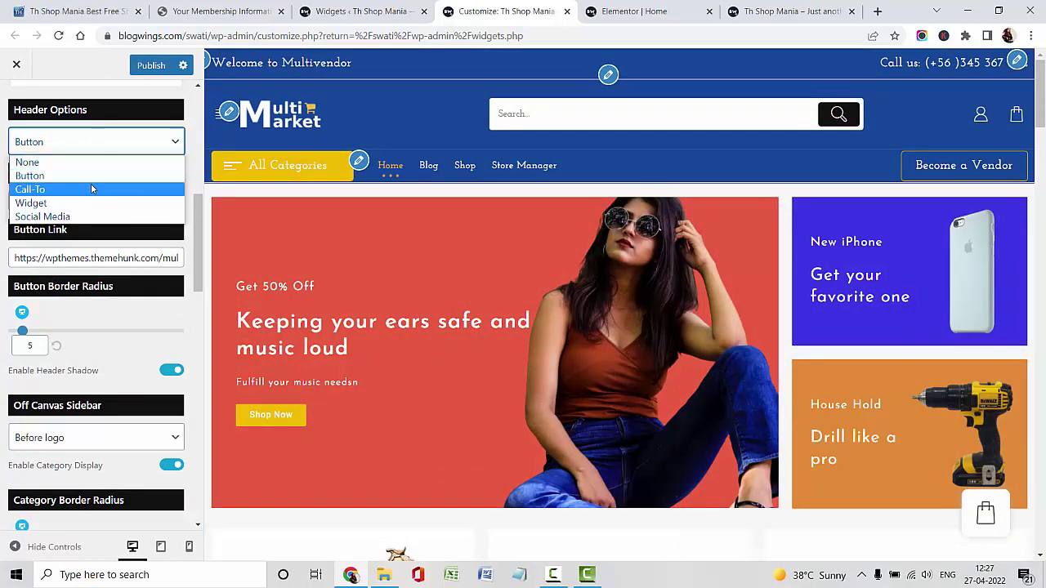
left_click(90, 187)
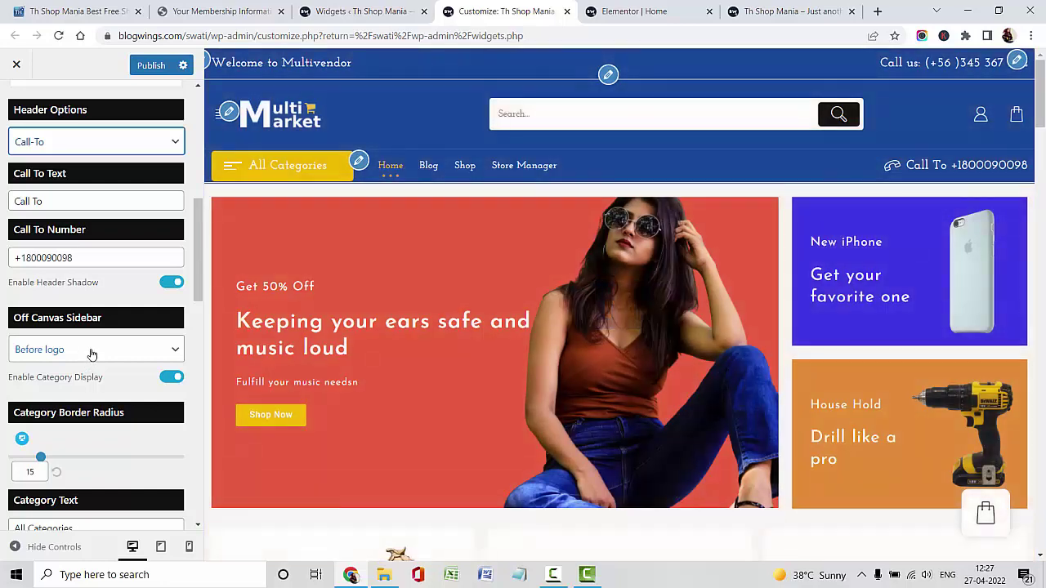
left_click(89, 353)
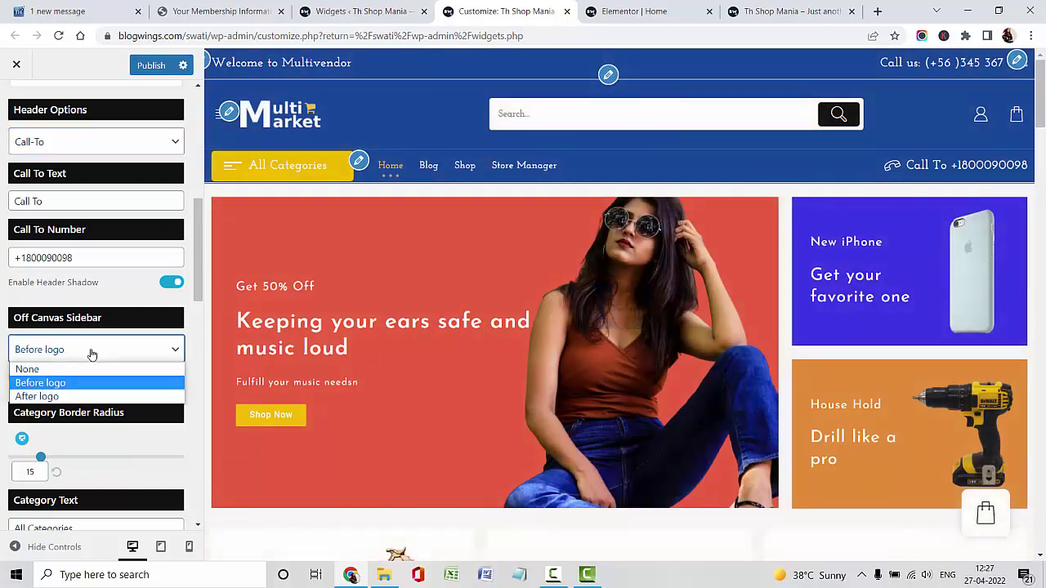
left_click(221, 123)
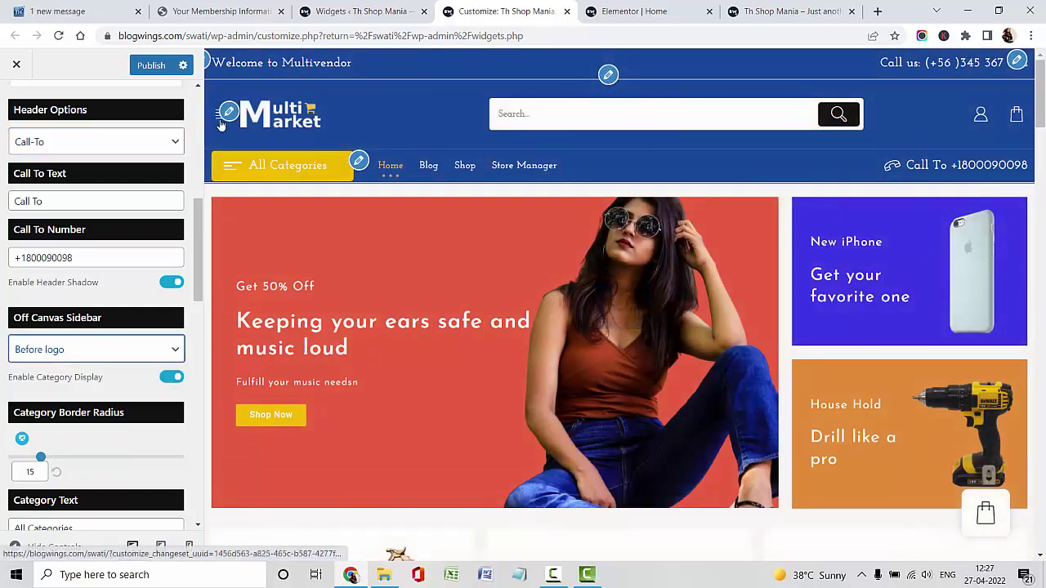
left_click(221, 123)
scroll(326, 351, "down", 1)
scroll(326, 351, "up", 1)
left_click(328, 62)
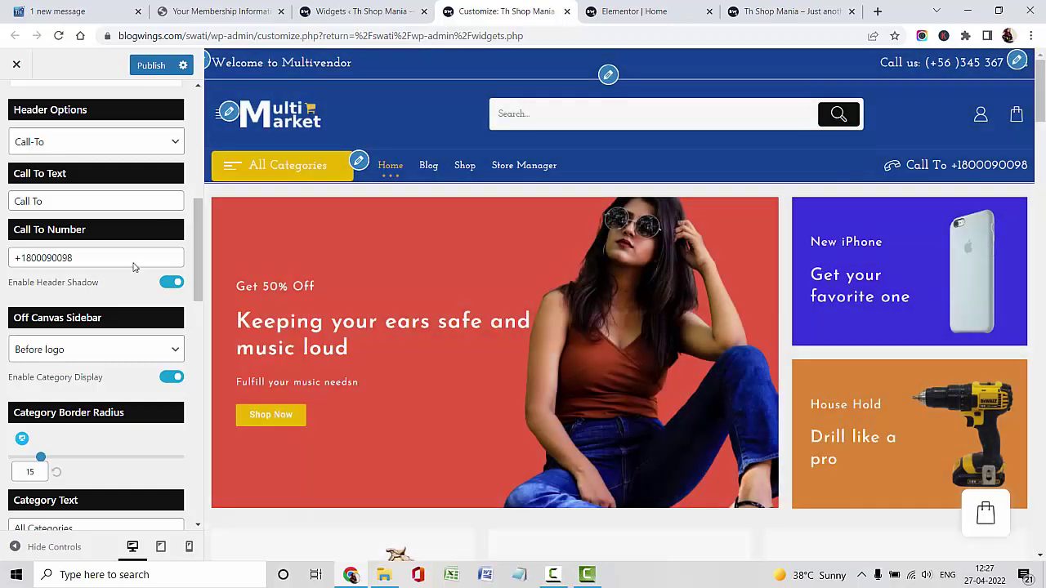
Step: Set the Main Header's Category Border Radius to 15
scroll(115, 351, "down", 2)
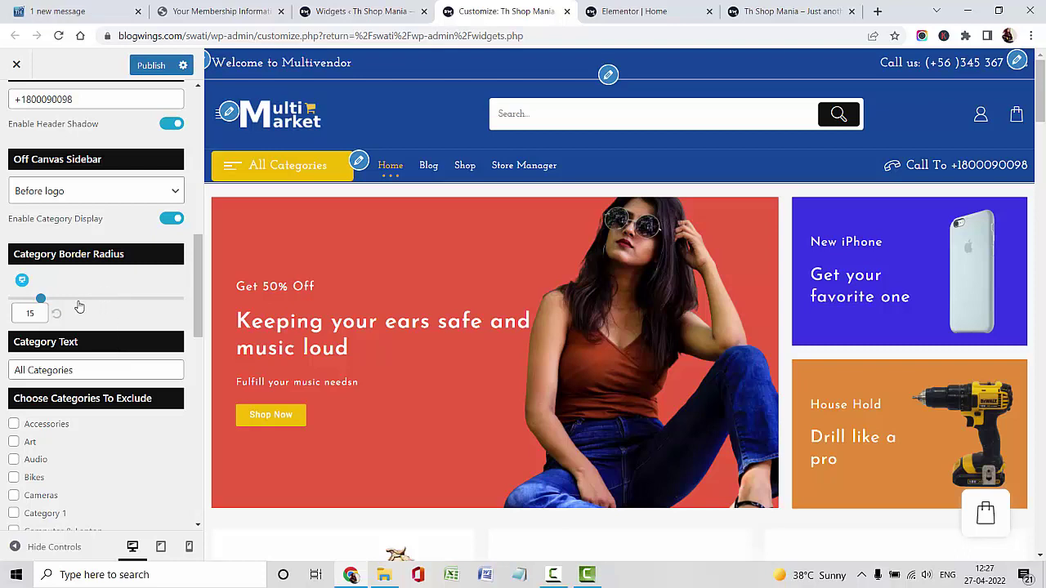
mouse_move(45, 302)
left_mouse_down()
mouse_move(65, 294)
mouse_move(14, 292)
mouse_move(40, 299)
left_mouse_up()
scroll(122, 338, "down", 2)
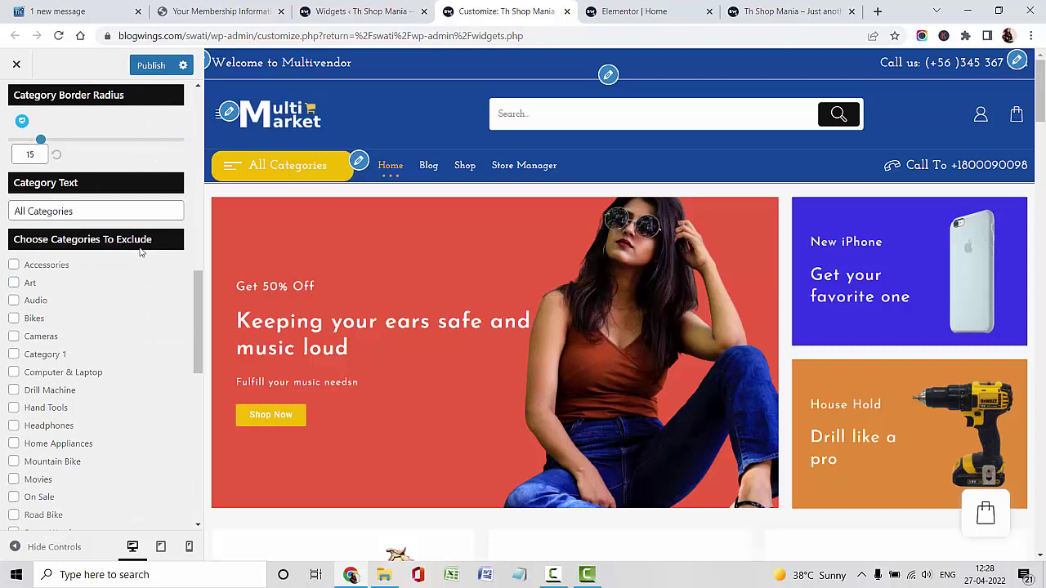
Step: Exclude the Accessories and Art categories from the header's All Categories list
left_click(215, 174)
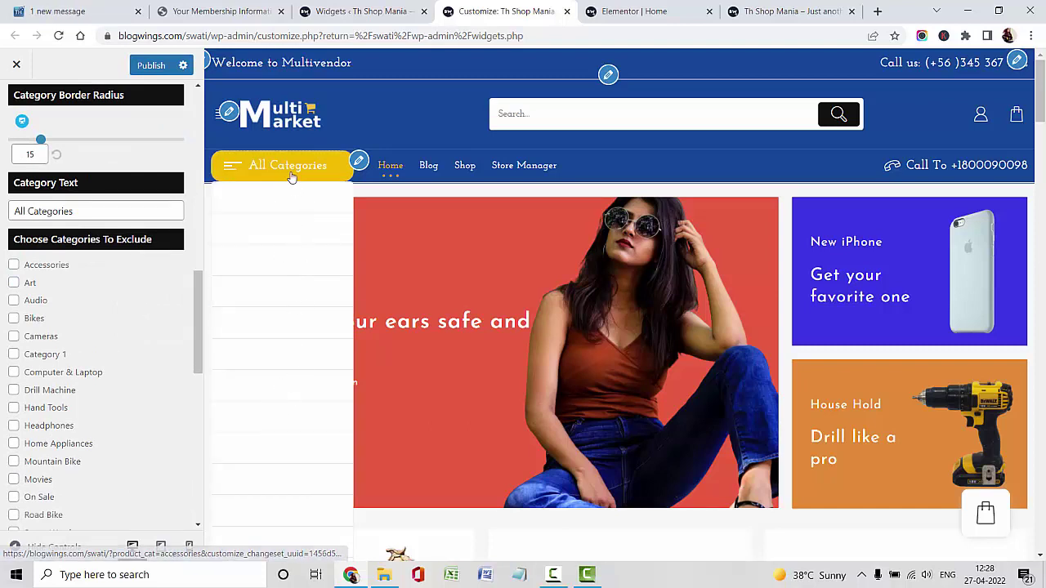
left_click(50, 267)
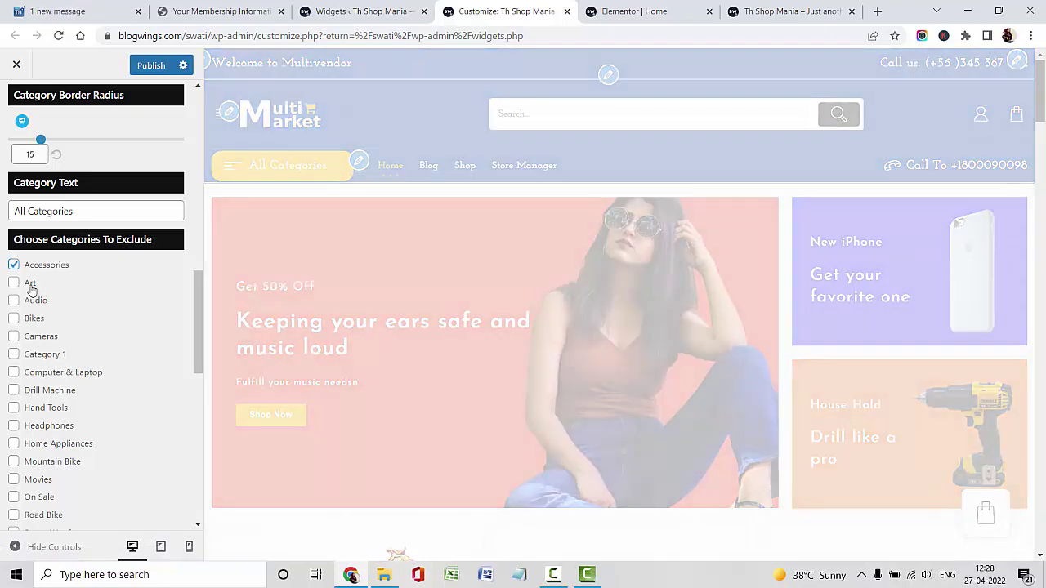
left_click(30, 284)
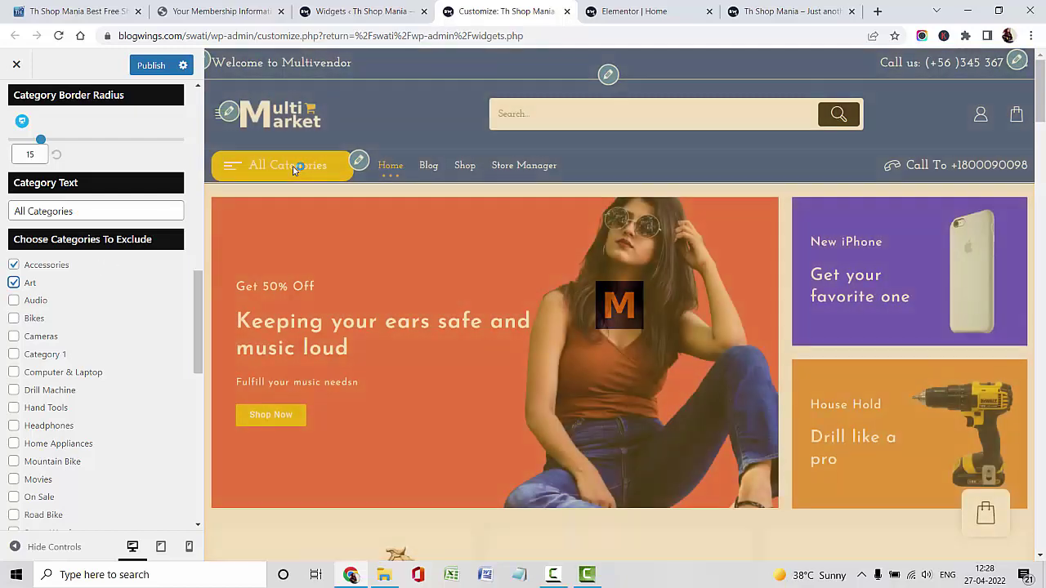
key("Escape")
Step: Set the Below Header layout's top padding and bottom padding to 8 each
left_click(63, 214)
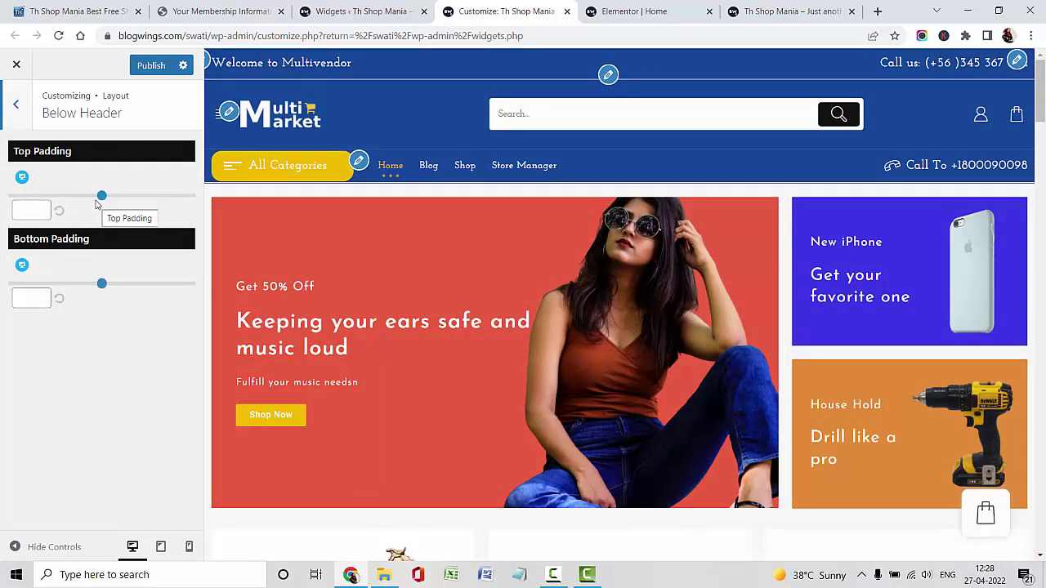
left_click_drag(94, 202, 15, 186)
left_click(33, 296)
type("8")
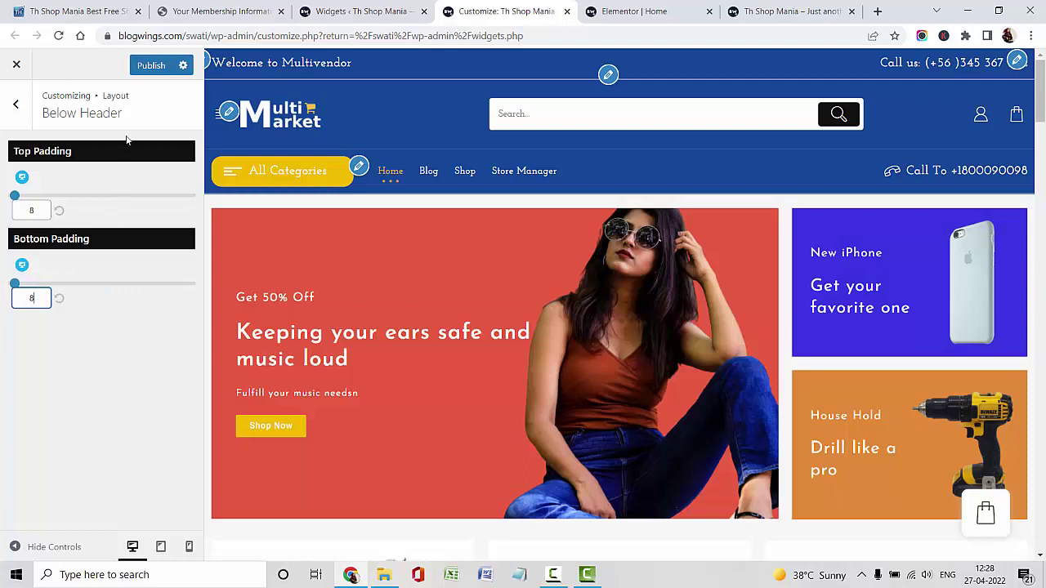
left_click(16, 104)
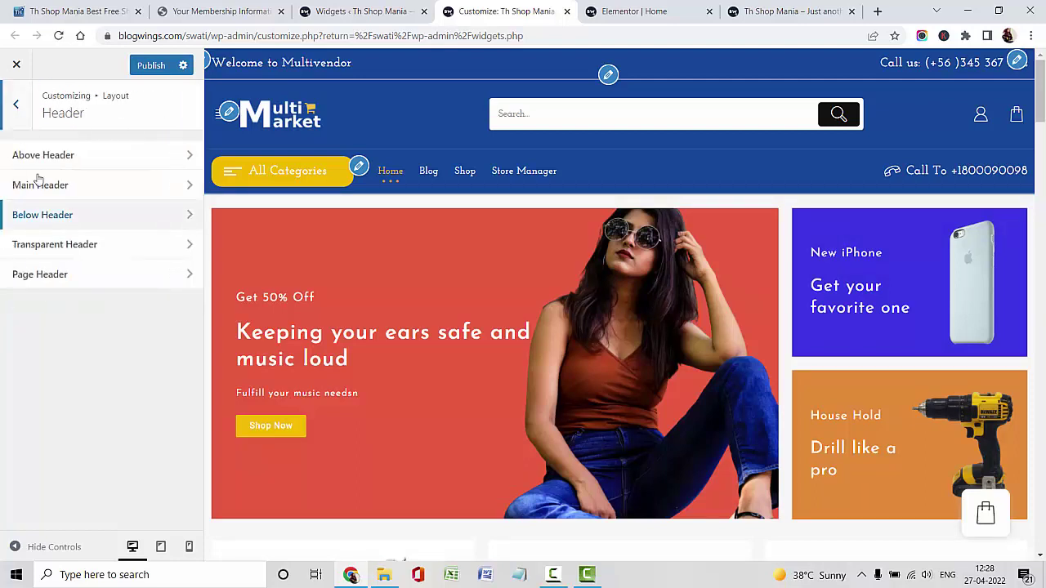
Step: Try the Header Transparent option in the site preview and turn it off again
left_click(86, 243)
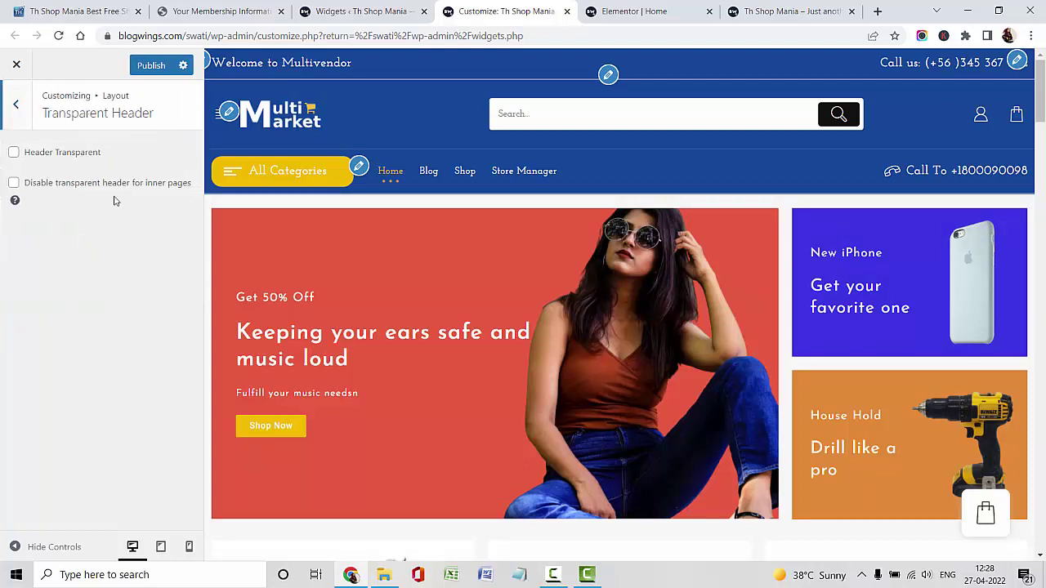
left_click(52, 151)
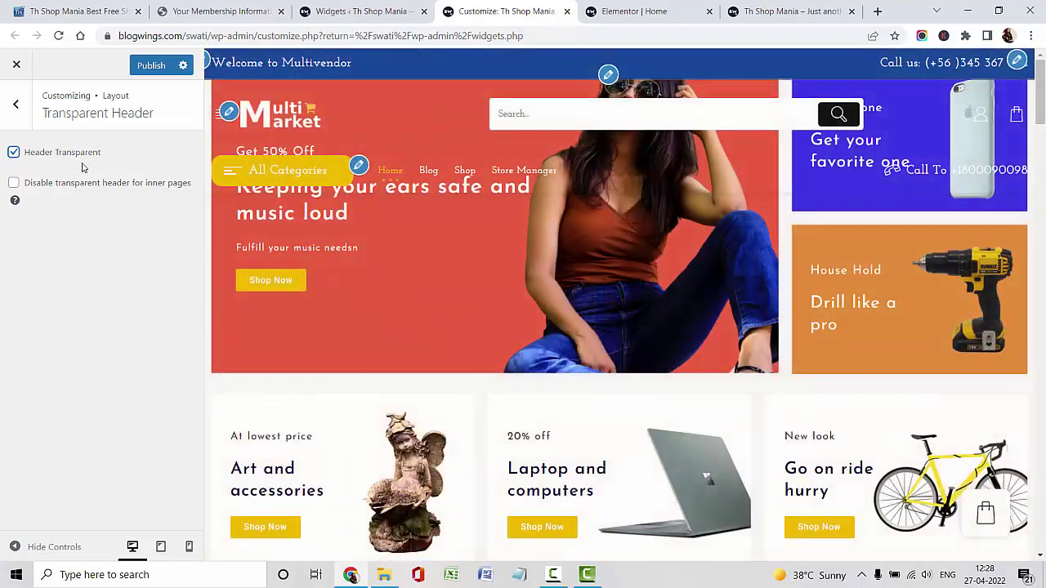
left_click(77, 153)
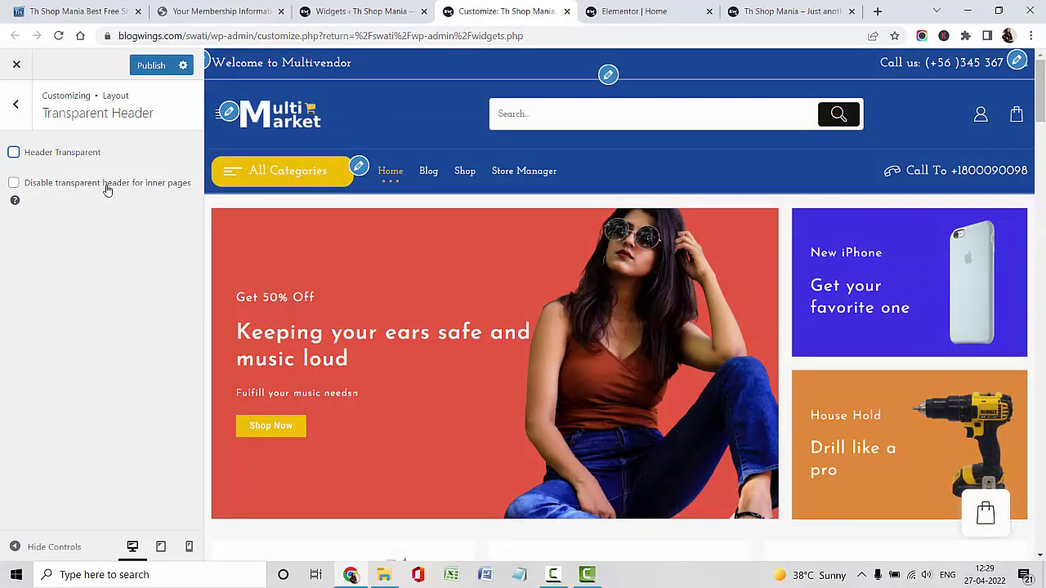
left_click(24, 118)
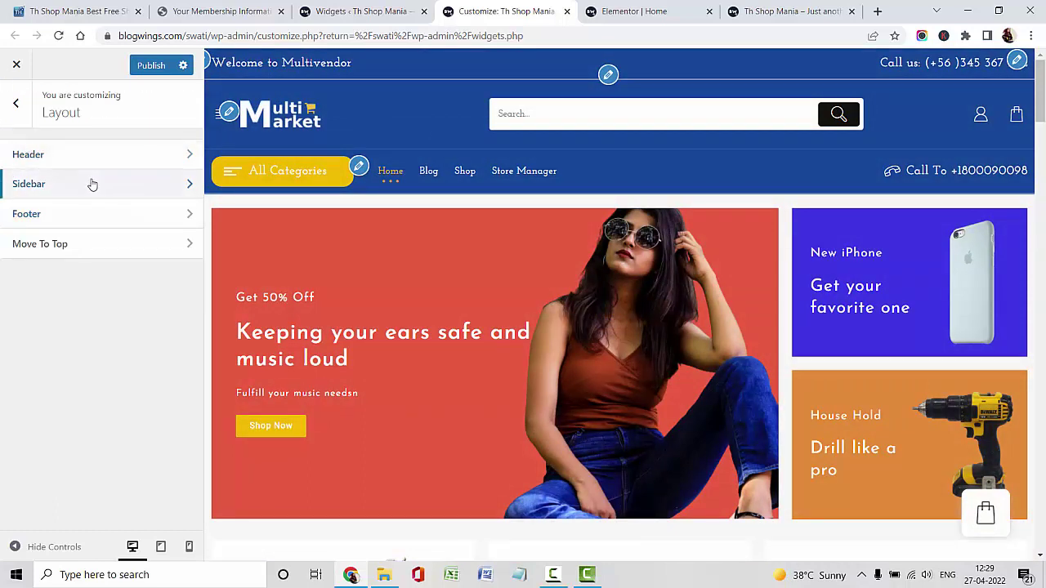
Step: Try switching the Sticky Sidebar option off and back on in the Sidebar layout
left_click(93, 185)
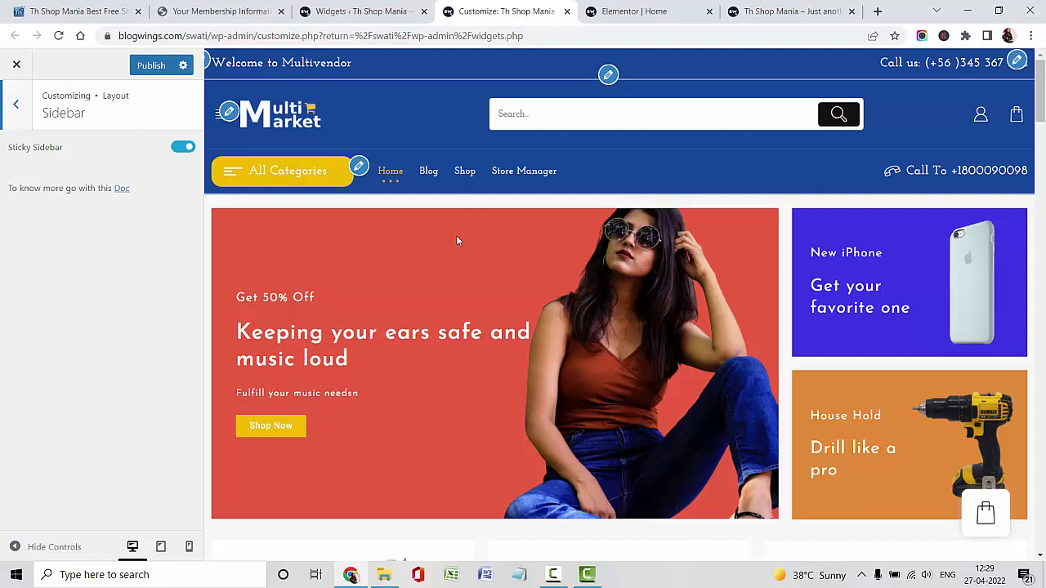
left_click(181, 147)
left_click(181, 147)
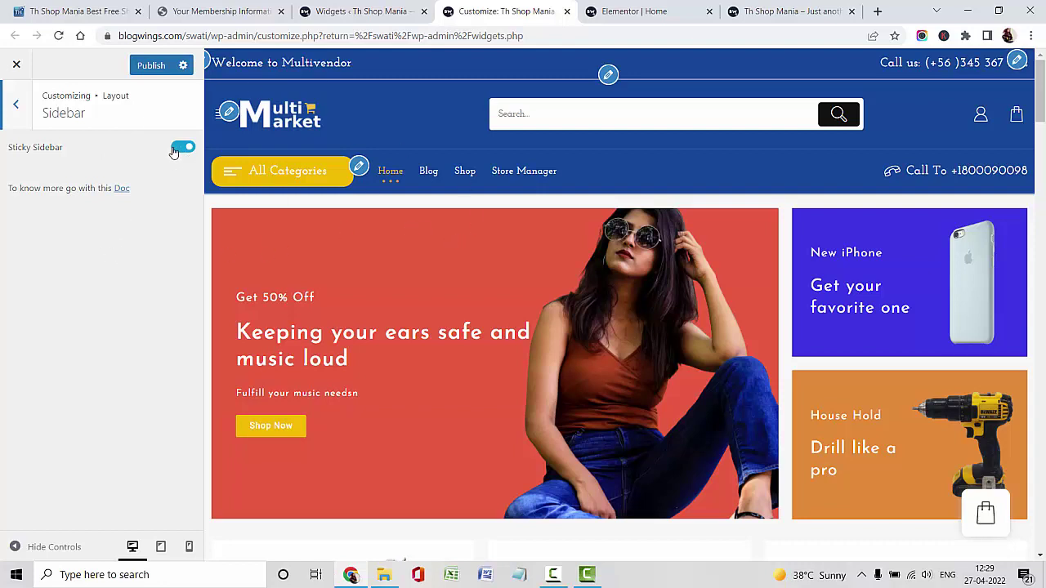
left_click(3, 114)
Step: Change the Above Footer to the single-column layout and review its Column 1 content choices, height and border settings
left_click(72, 220)
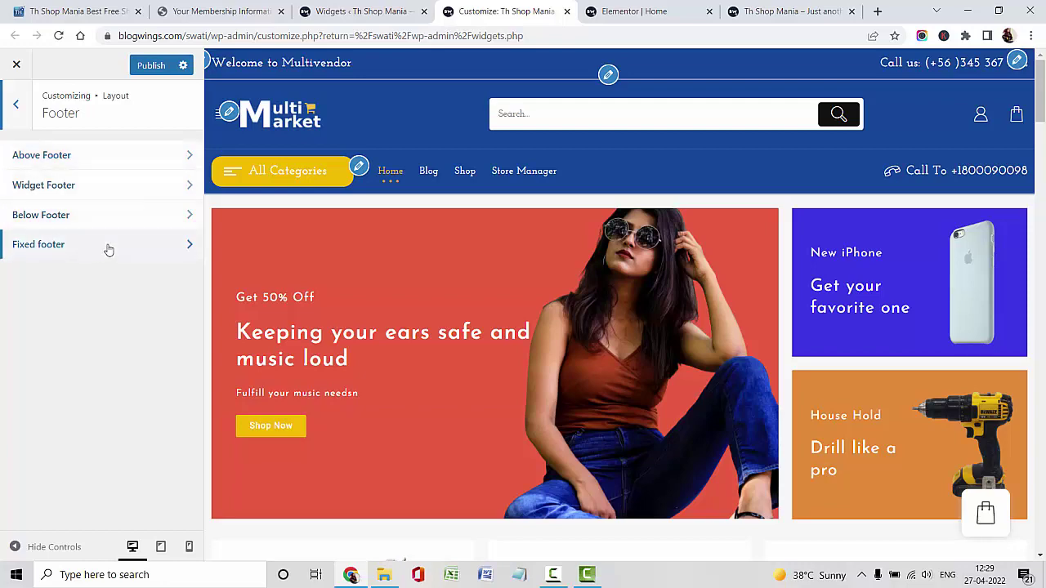
scroll(544, 322, "down", 15)
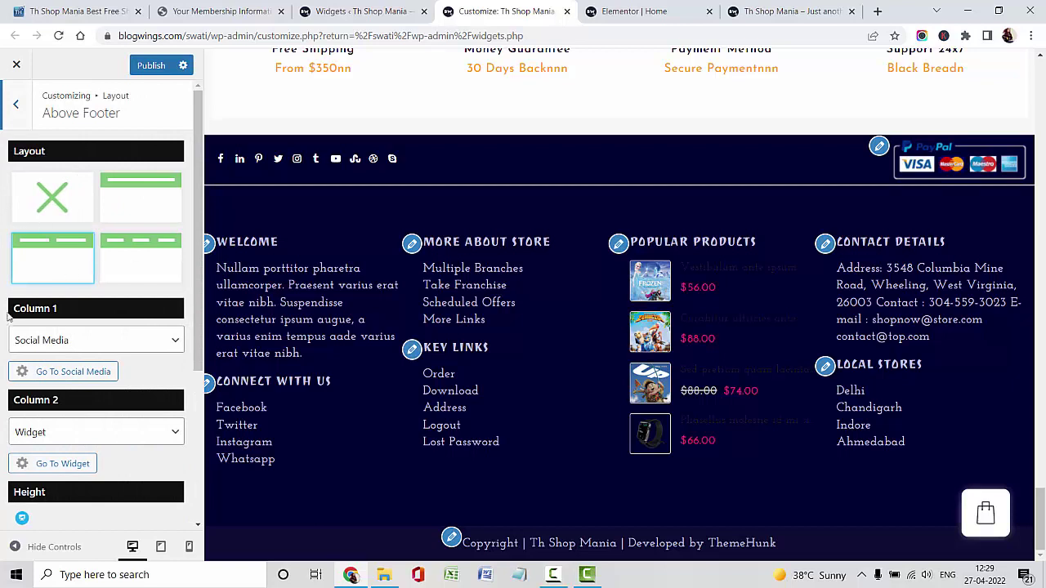
scroll(128, 350, "down", 1)
scroll(131, 332, "down", 2)
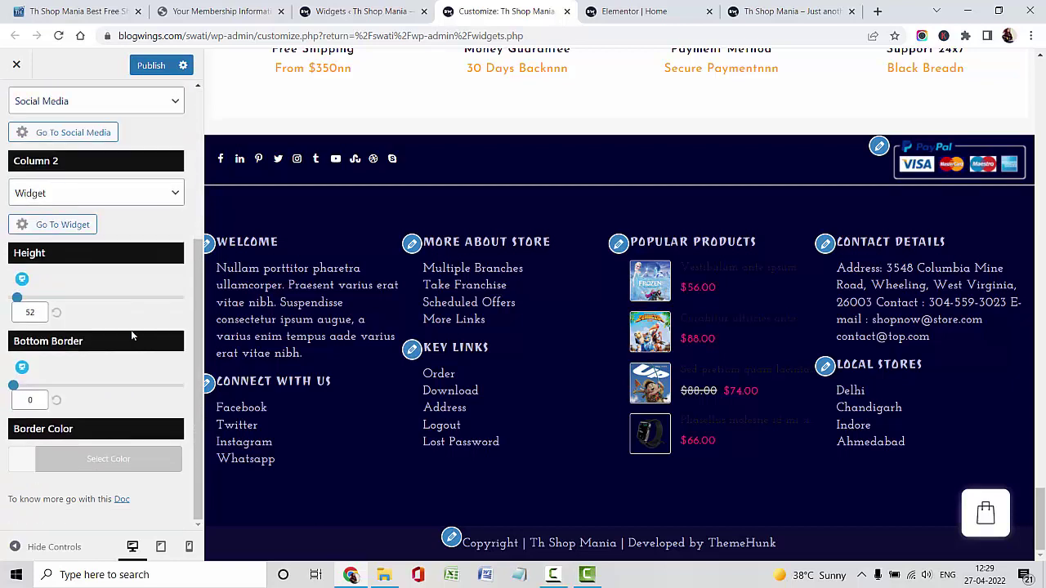
scroll(130, 331, "up", 3)
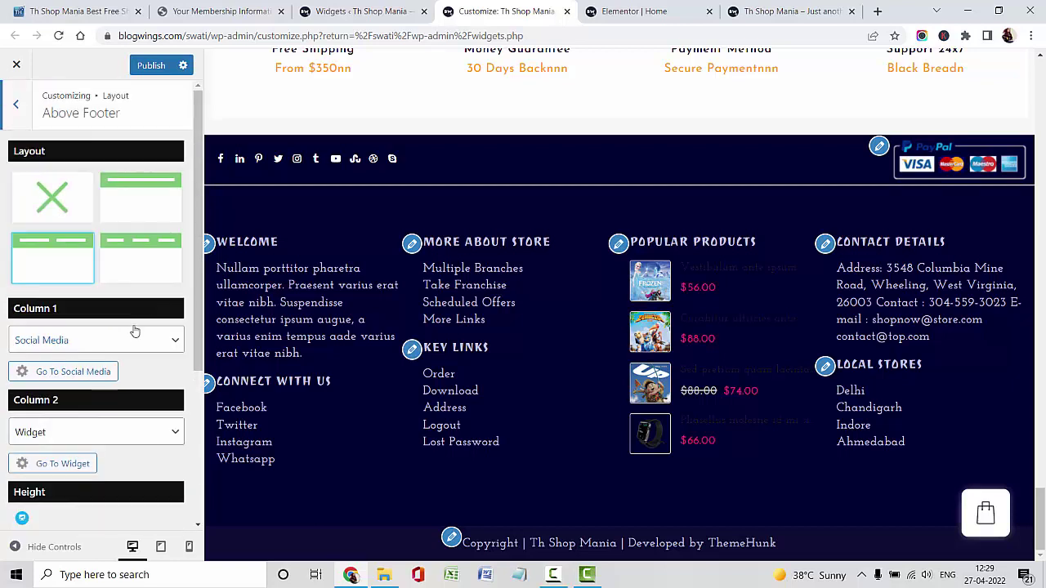
left_click(150, 192)
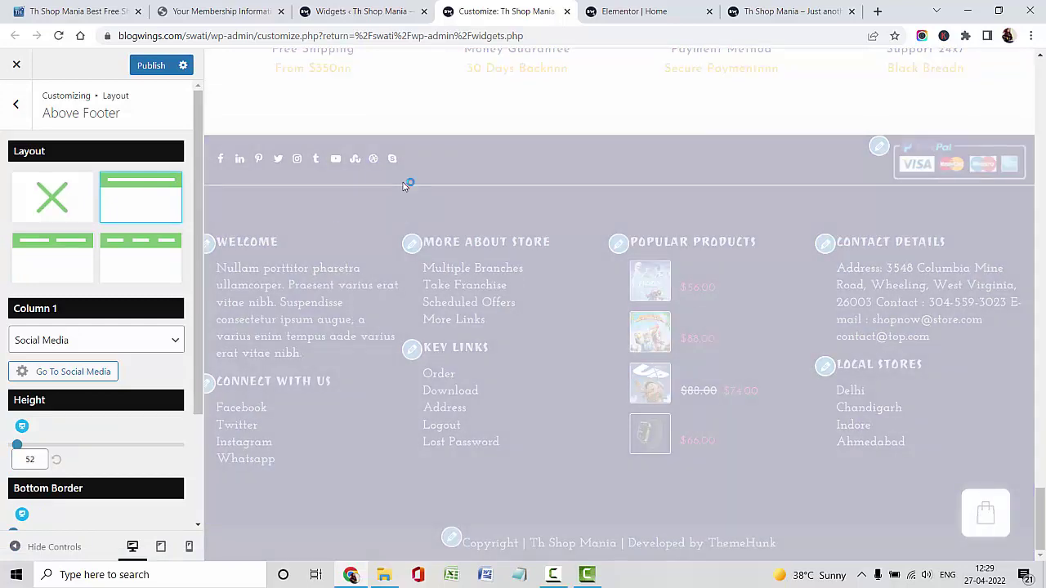
left_click(128, 340)
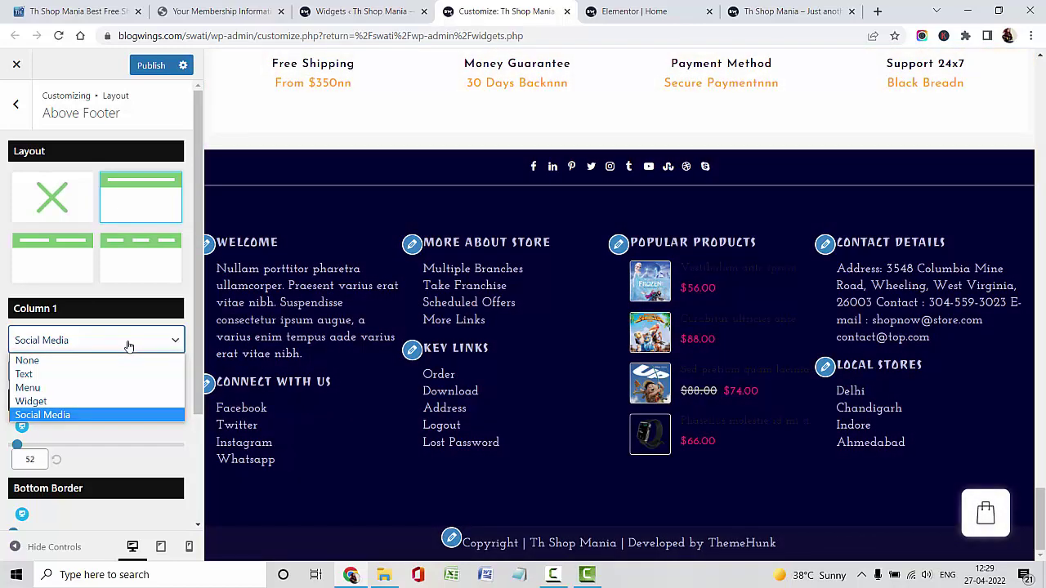
left_click(128, 344)
scroll(139, 377, "down", 2)
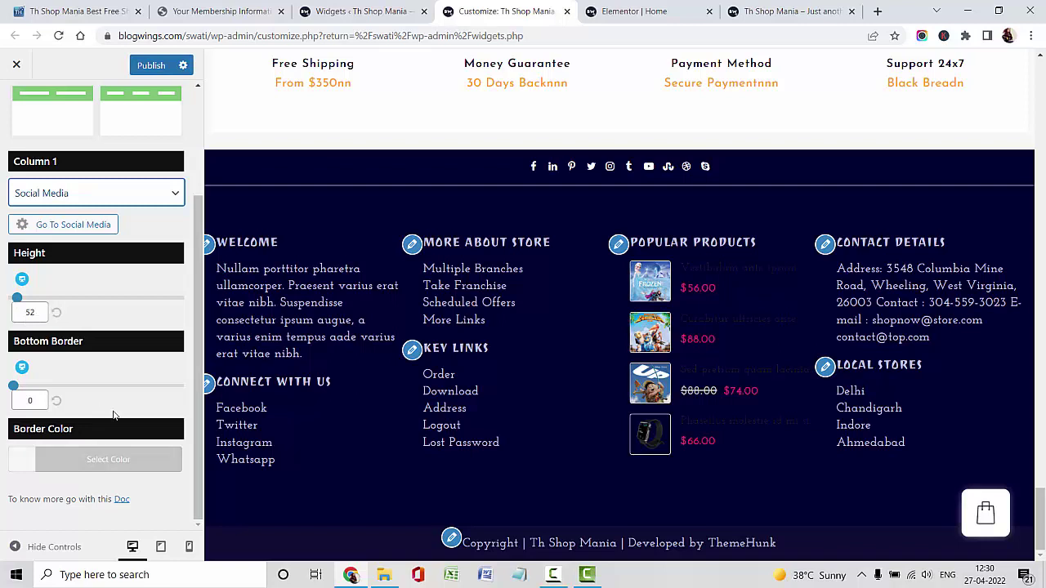
scroll(114, 416, "up", 3)
left_click(16, 103)
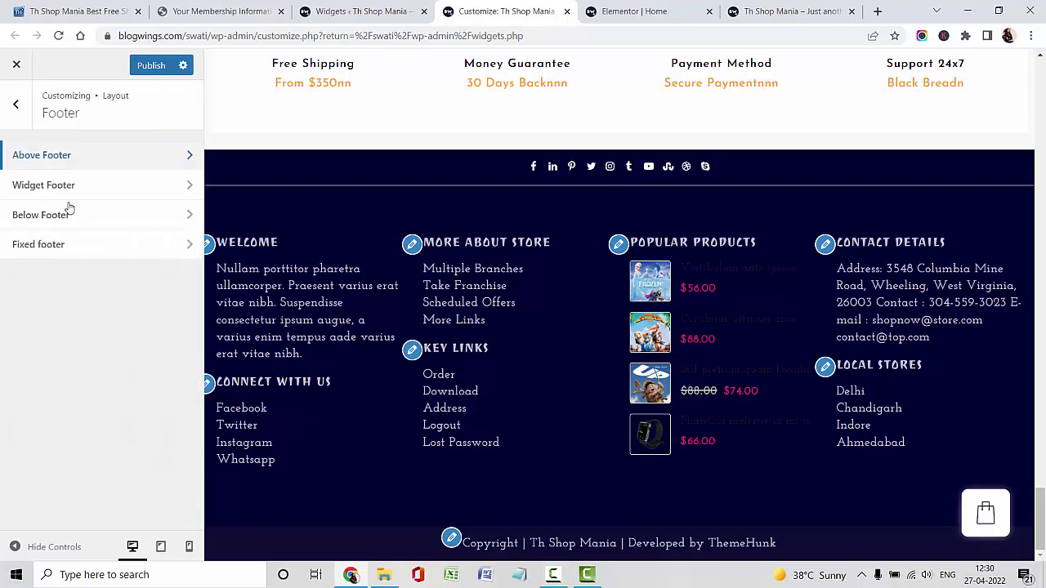
Step: Set the Widget Footer's top padding to 93 and its bottom padding to 51
left_click(68, 197)
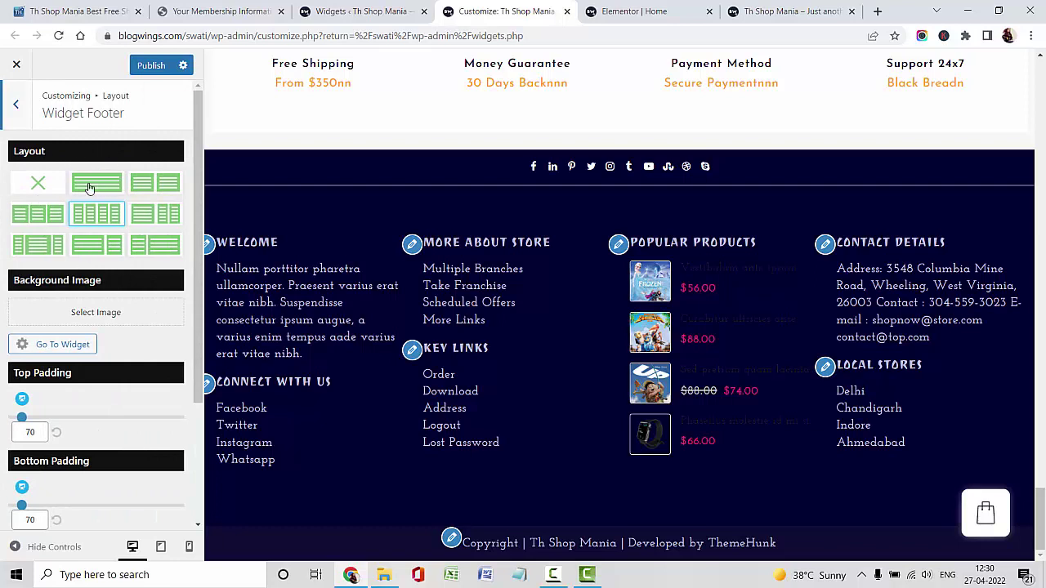
scroll(128, 320, "down", 2)
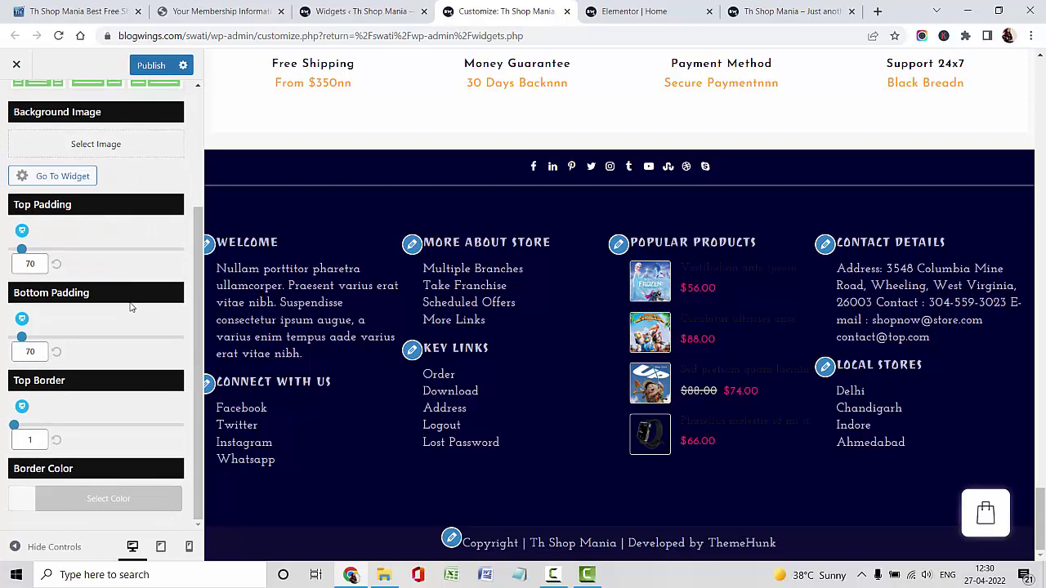
scroll(129, 304, "up", 1)
scroll(63, 282, "down", 1)
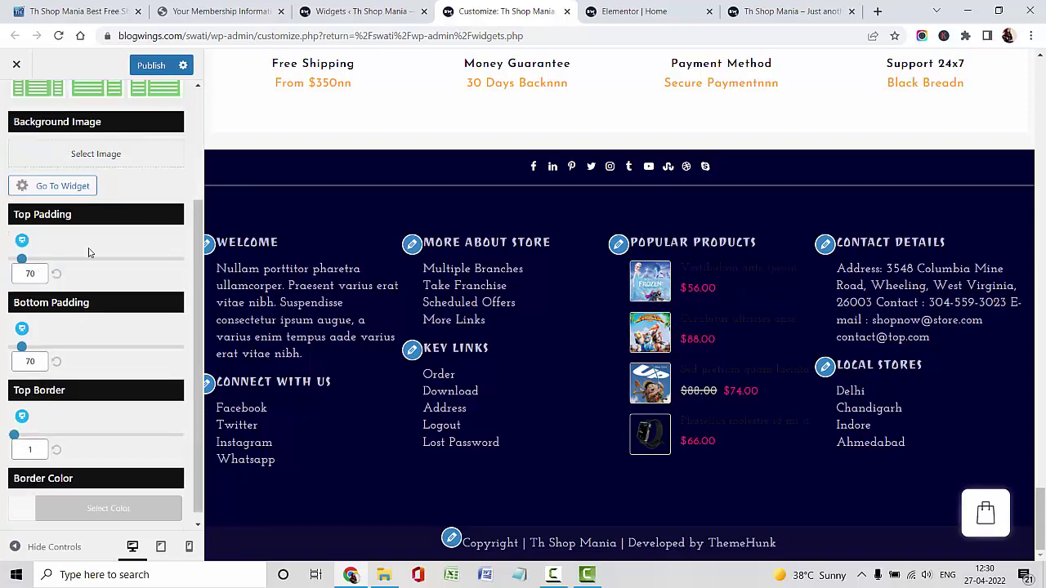
left_click_drag(21, 259, 26, 260)
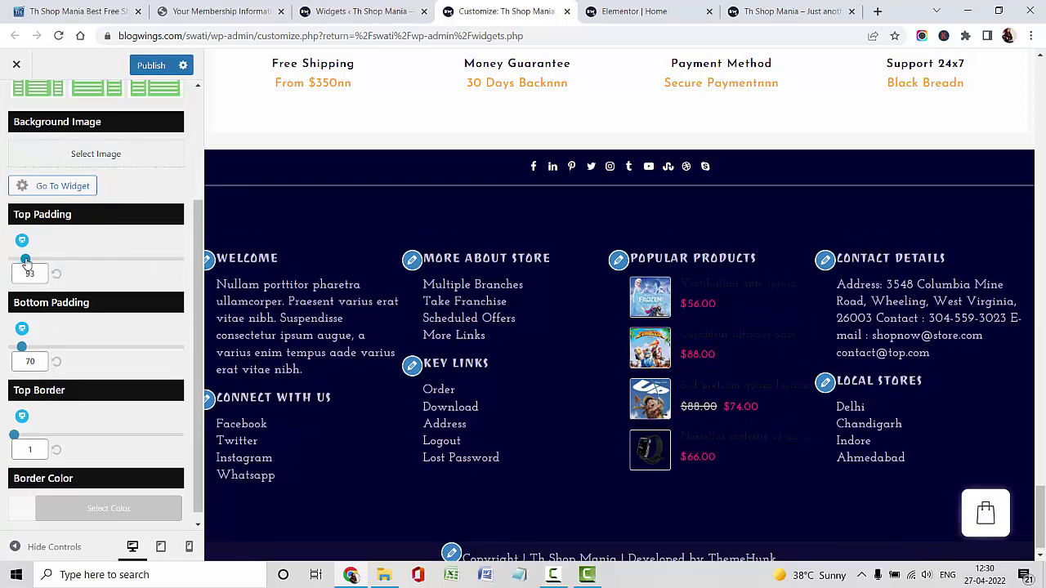
left_click_drag(21, 346, 18, 347)
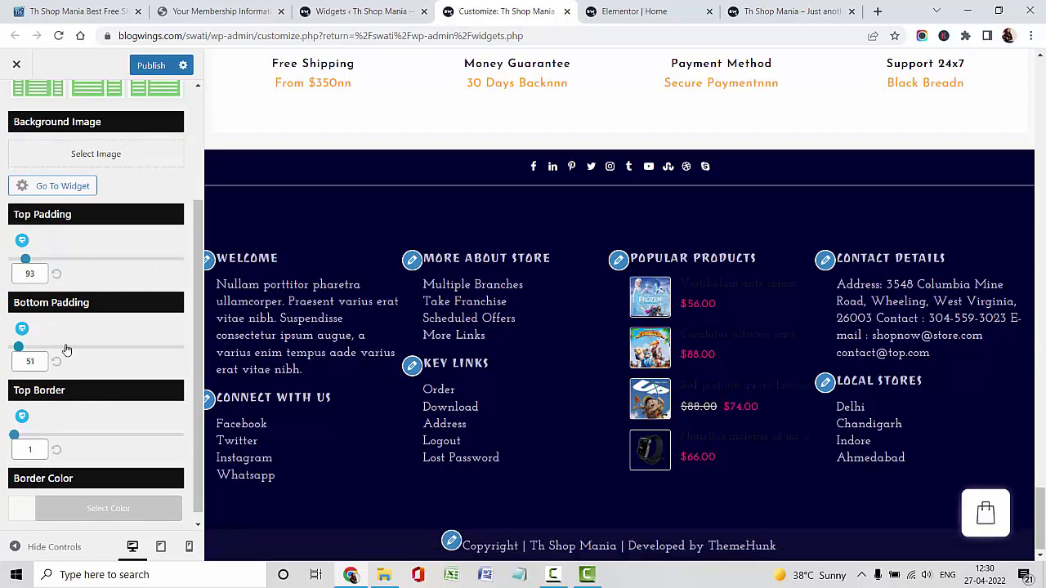
scroll(29, 120, "up", 3)
left_click(16, 103)
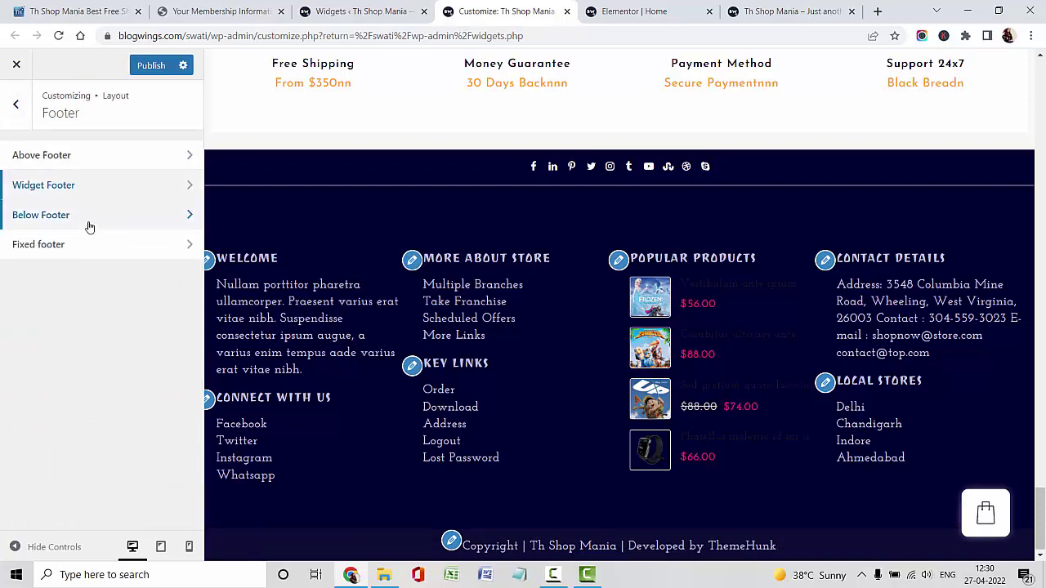
Step: Set the Below Footer's height to 57 and add a top border, keeping its single-column layout with Text in Column 1
left_click(87, 220)
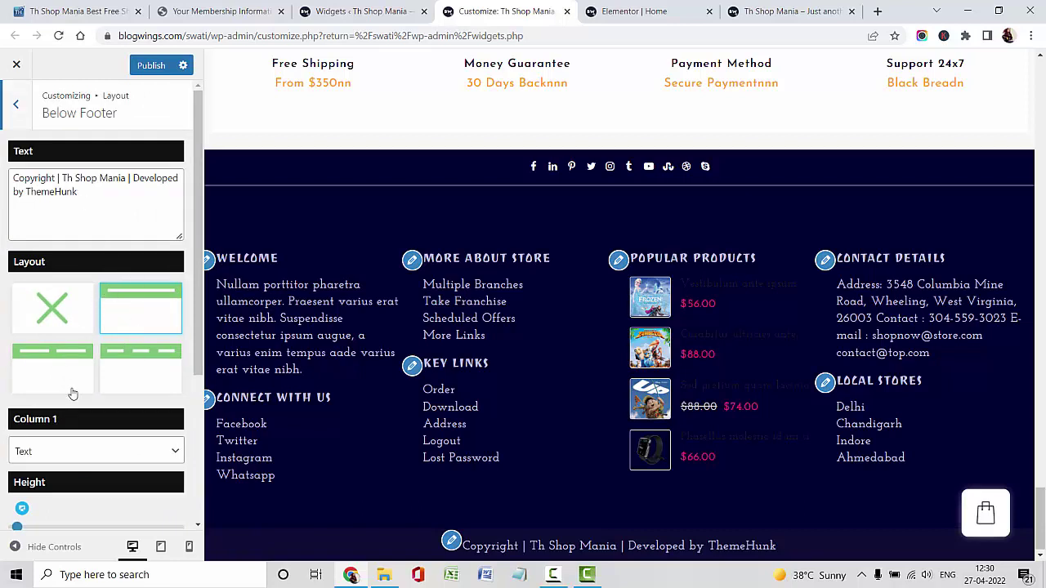
scroll(140, 291, "down", 2)
left_click(140, 292)
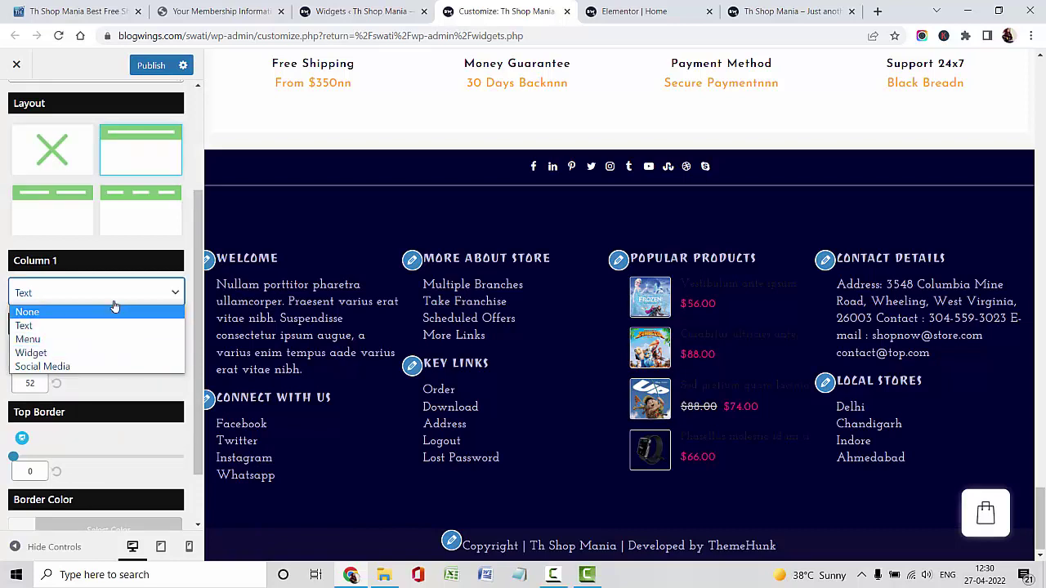
left_click(92, 386)
scroll(30, 372, "down", 1)
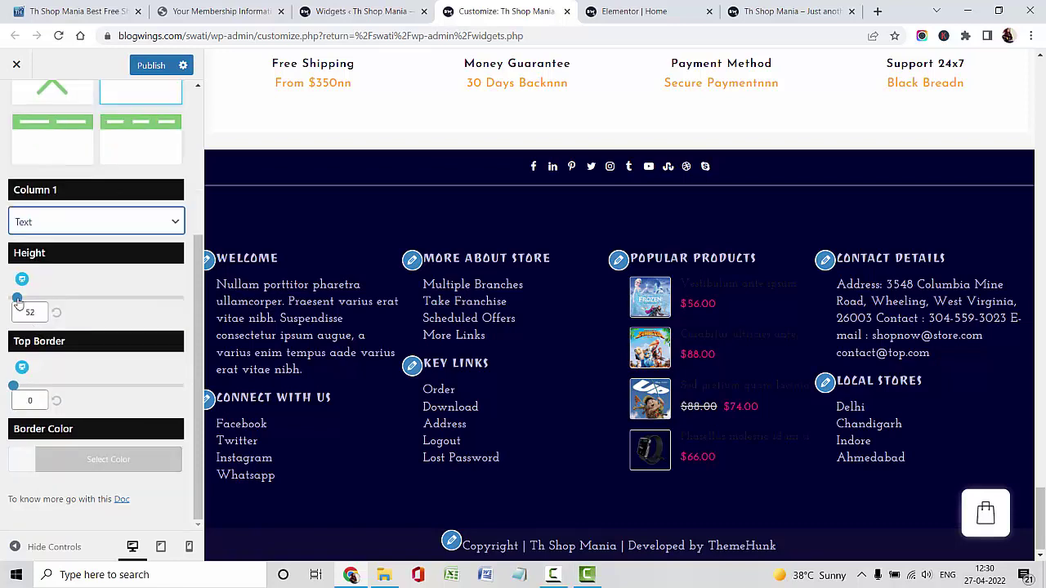
left_click_drag(18, 301, 21, 300)
left_click(20, 389)
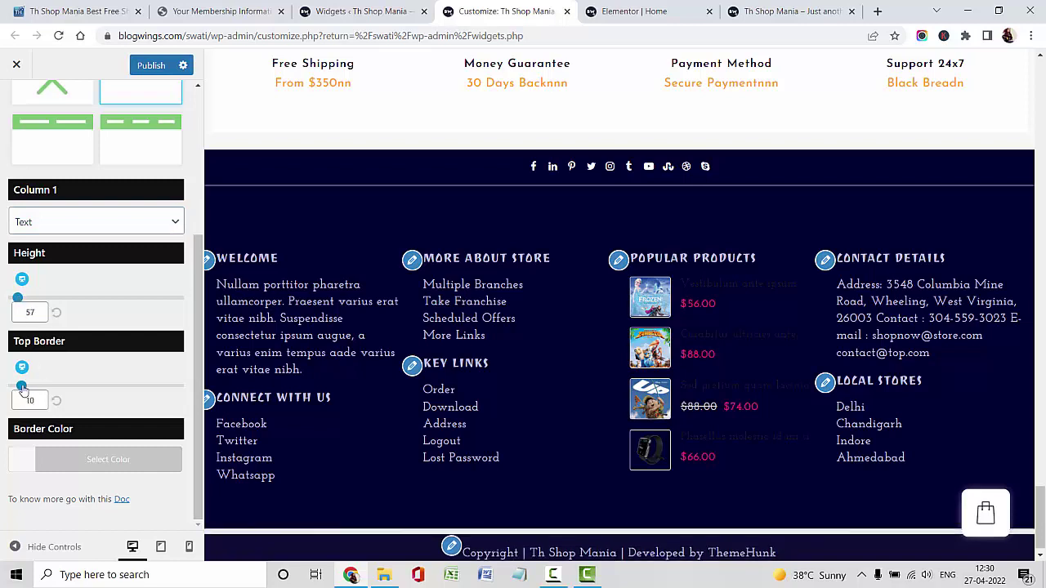
scroll(135, 274, "up", 3)
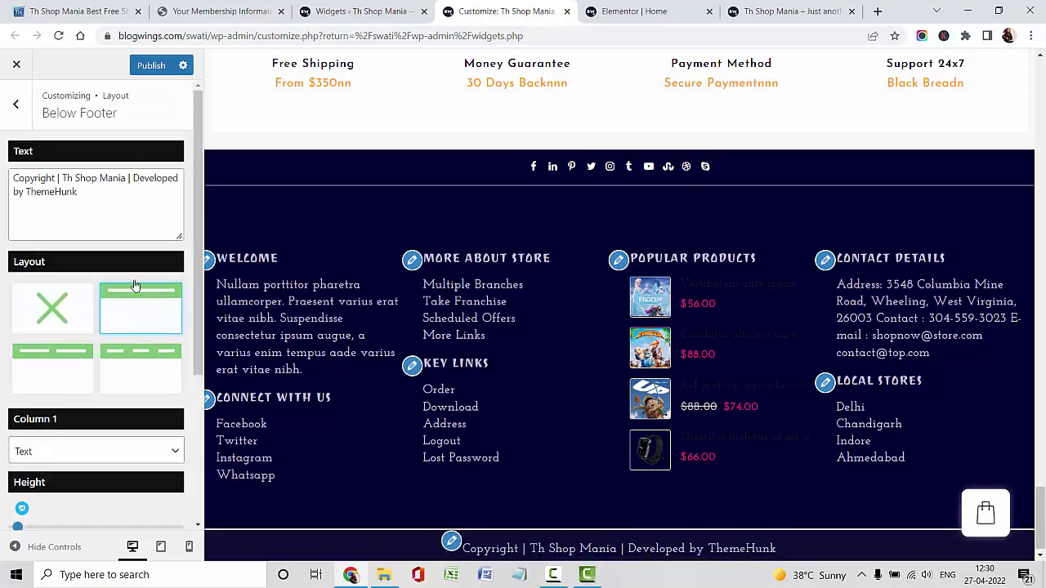
Step: Try the Enable Fixed Footer option in the footer layout and turn it off again
left_click(26, 128)
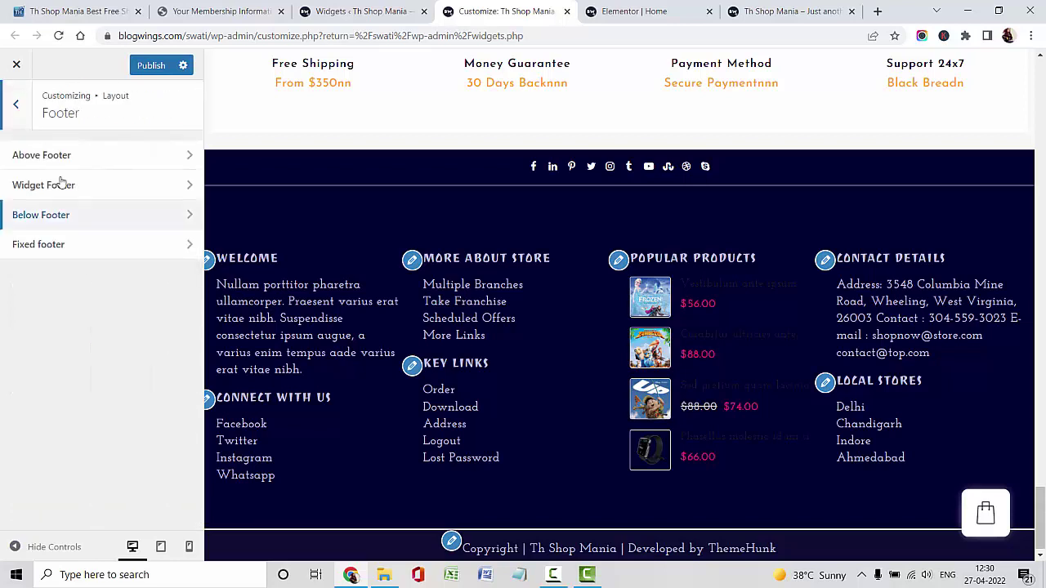
left_click(72, 245)
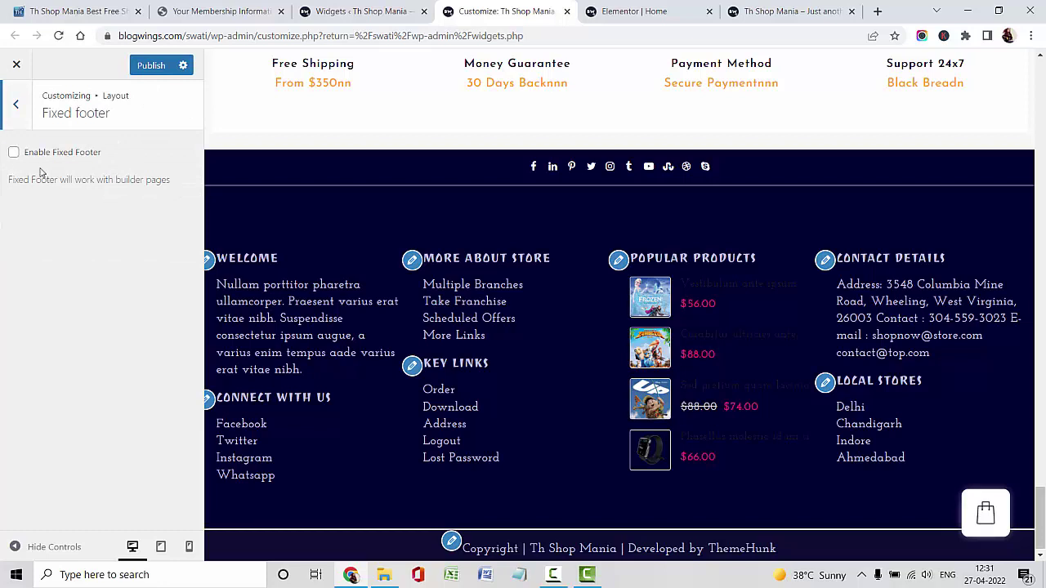
left_click(201, 155)
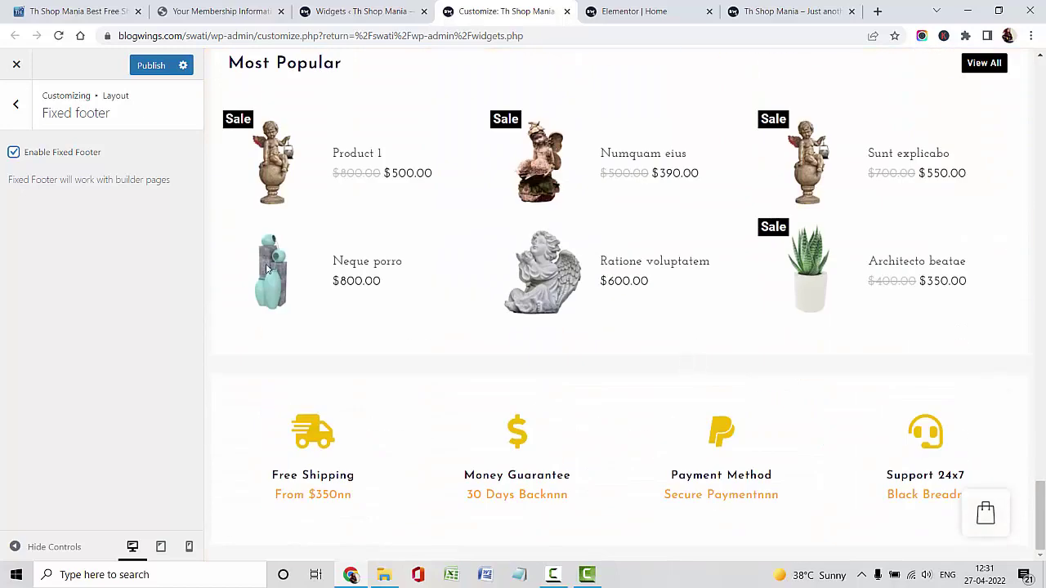
left_click(42, 156)
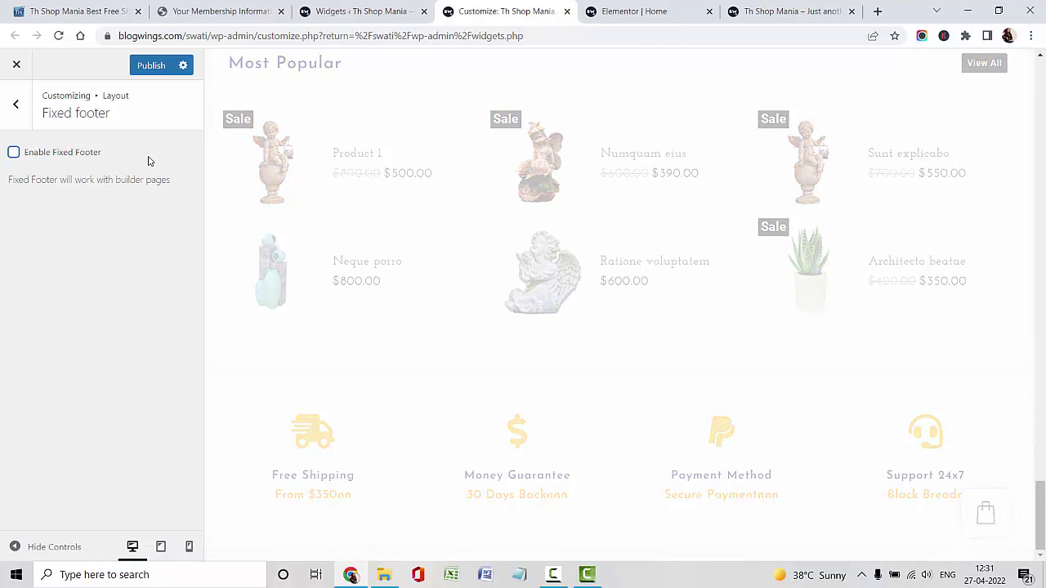
scroll(664, 350, "down", 5)
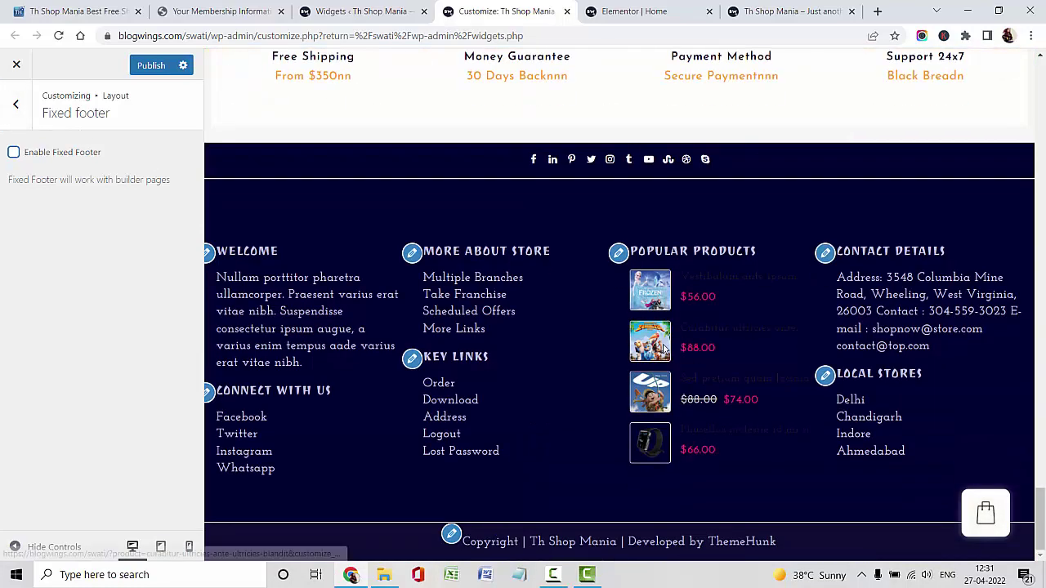
left_click(16, 104)
left_click(16, 104)
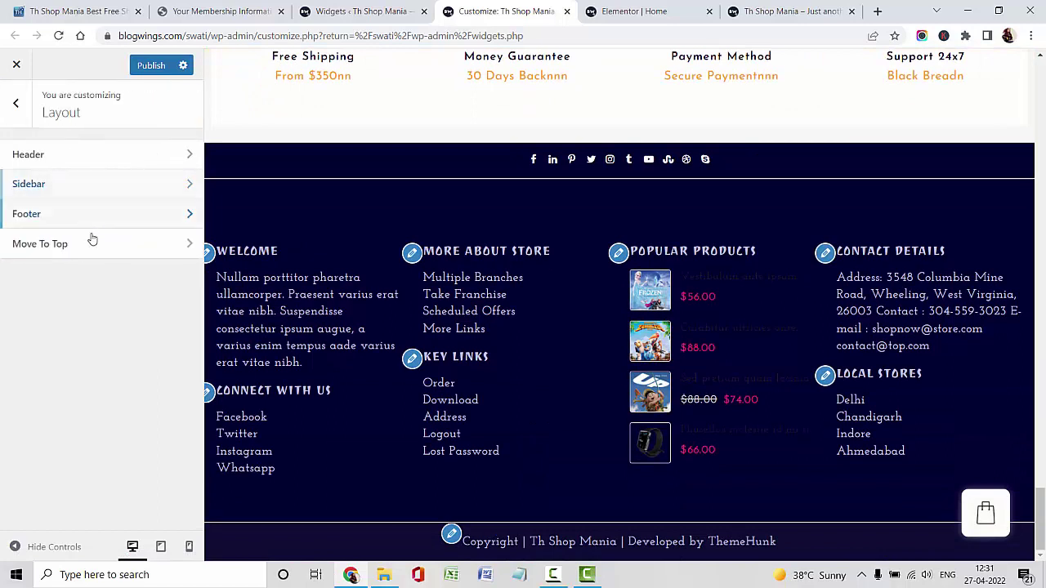
Step: Enable the Move To Top button in the Layout settings and set its background color to #dd3333
left_click(85, 250)
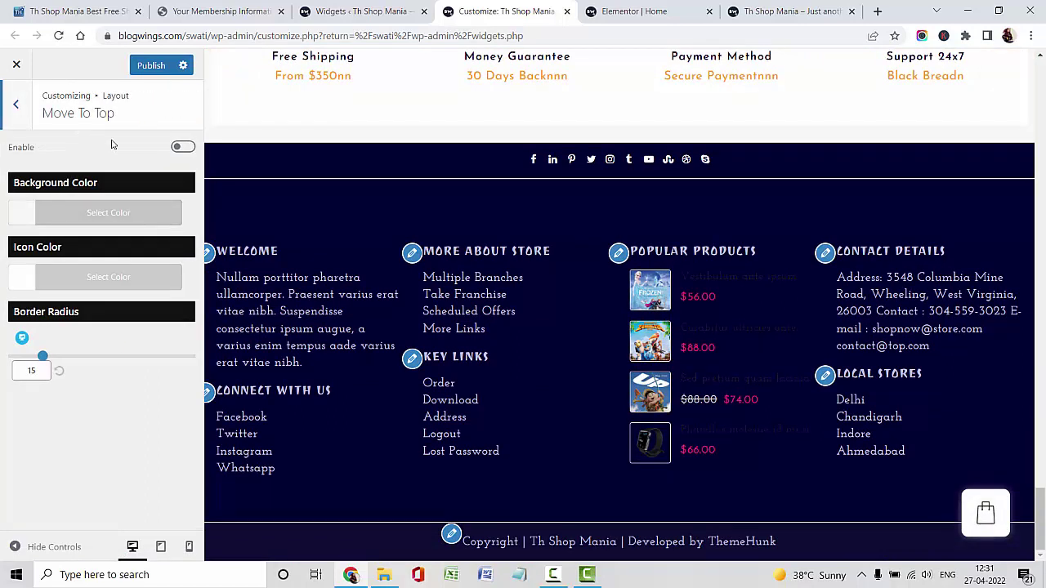
left_click(187, 148)
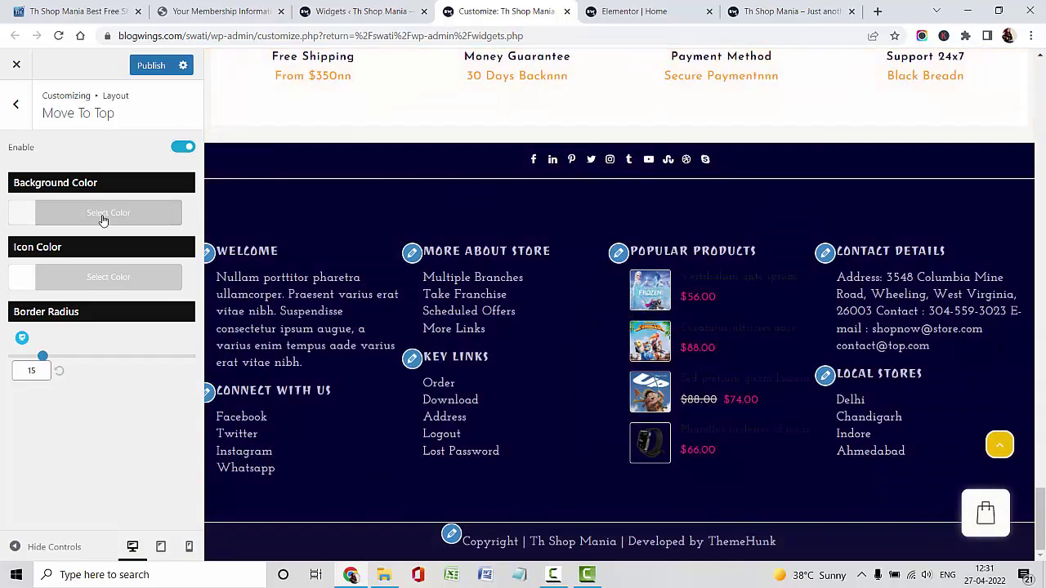
left_click(103, 217)
left_click(101, 217)
left_click(101, 217)
left_click(59, 404)
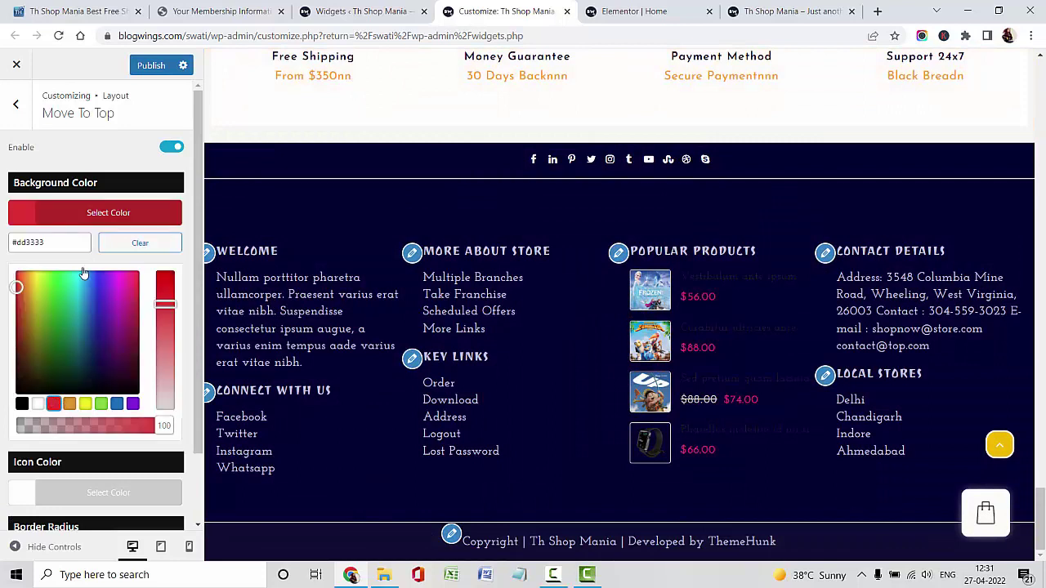
left_click(105, 218)
Step: Set the Move To Top icon color to black and publish the changes
left_click(85, 280)
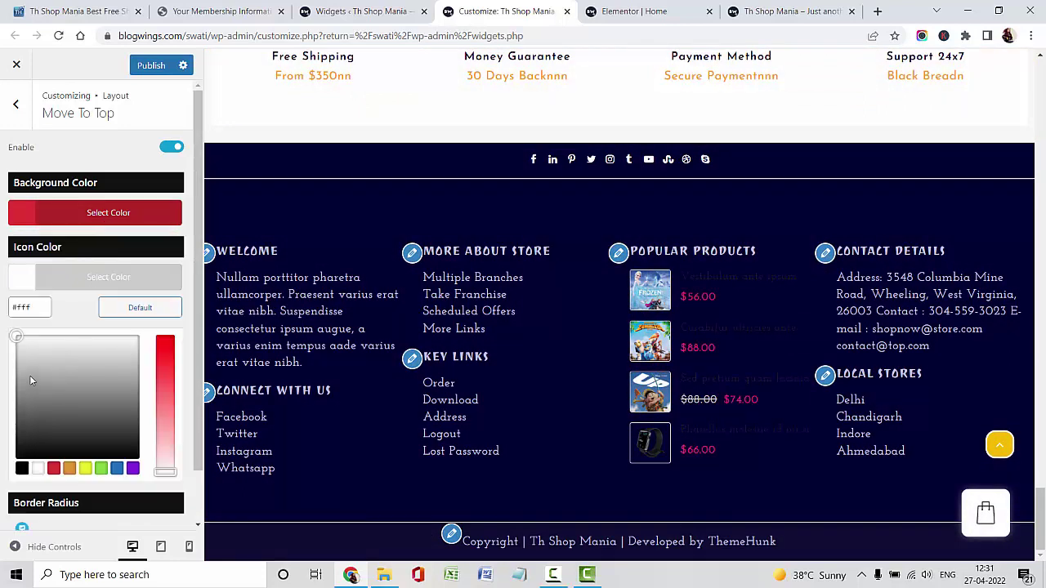
left_click_drag(21, 415, 17, 452)
left_click(107, 277)
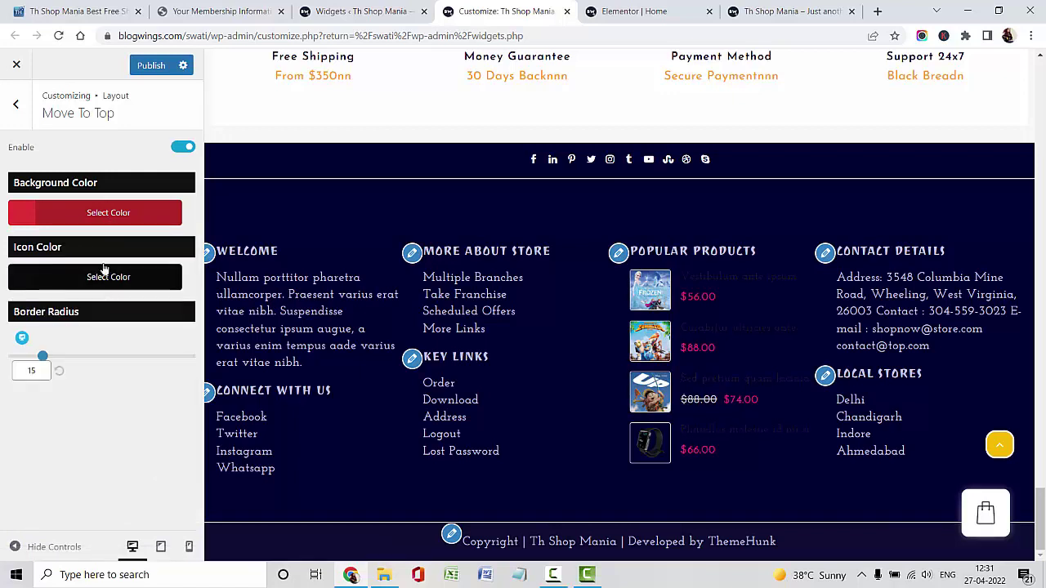
left_click(147, 69)
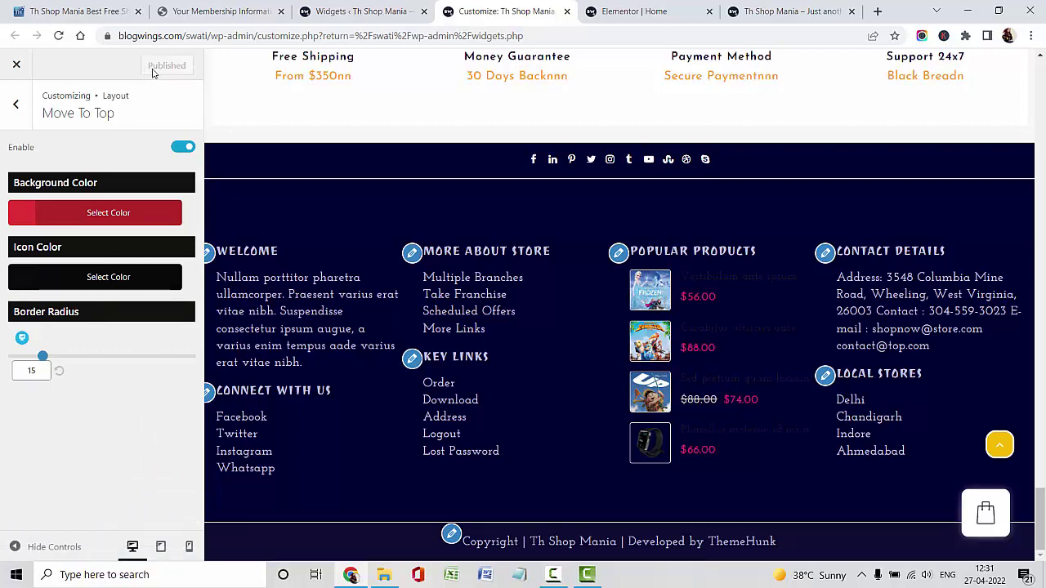
Step: Review the Site Identity options for the logo, retina logo, site title, tagline and site icon
left_click(13, 121)
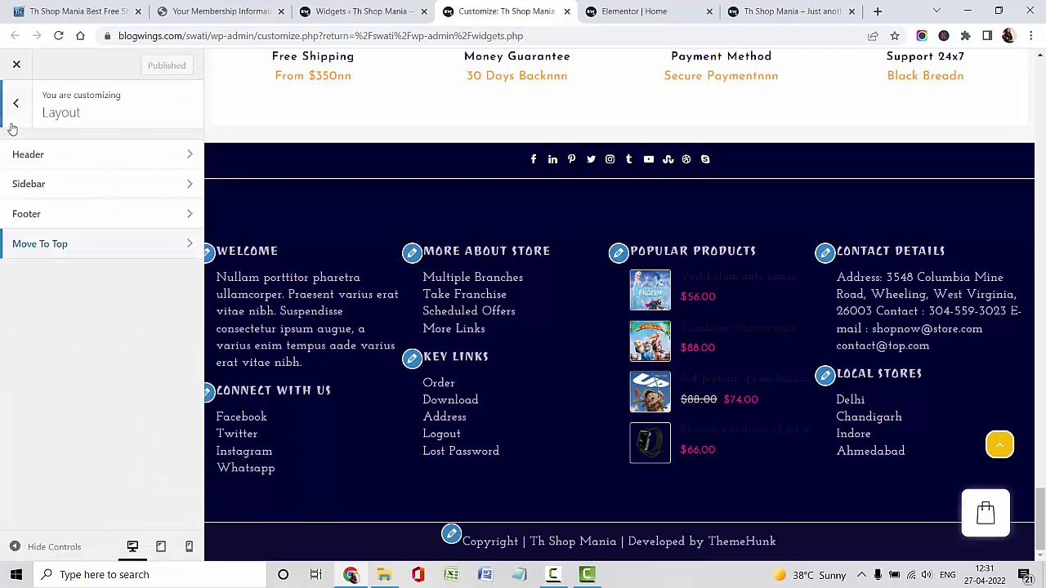
scroll(619, 381, "up", 15)
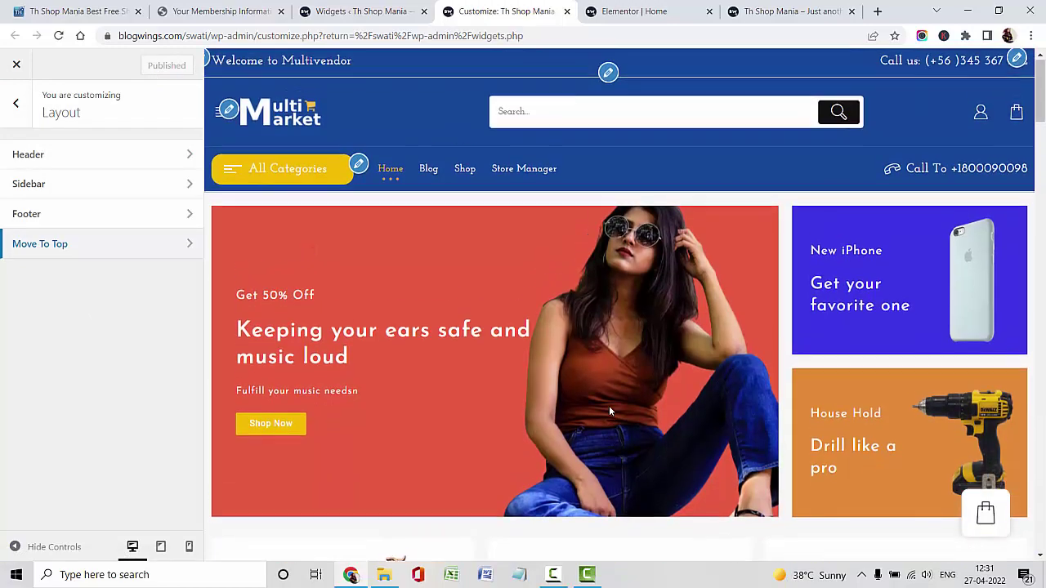
left_click(3, 110)
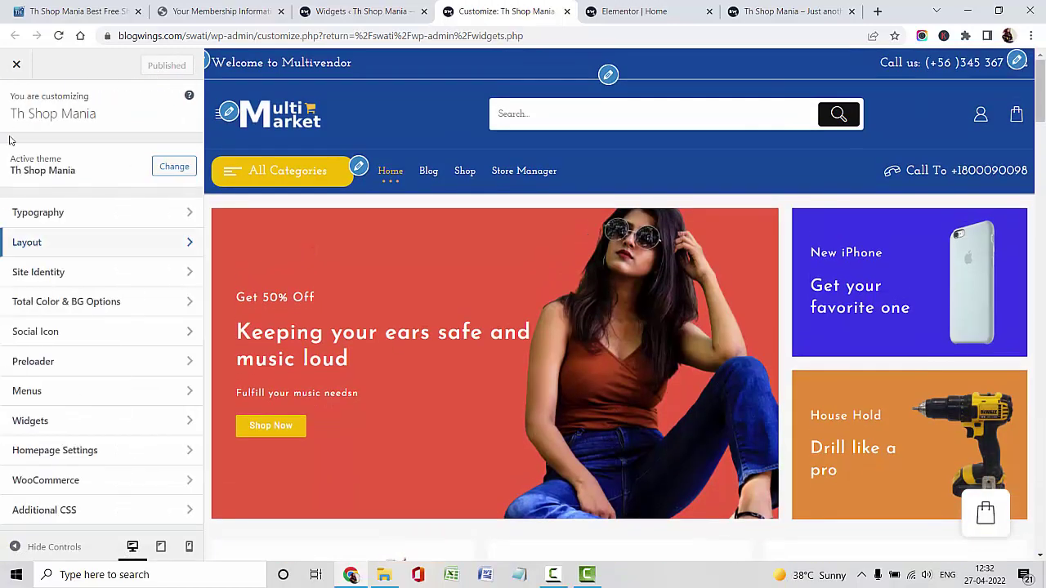
left_click(73, 276)
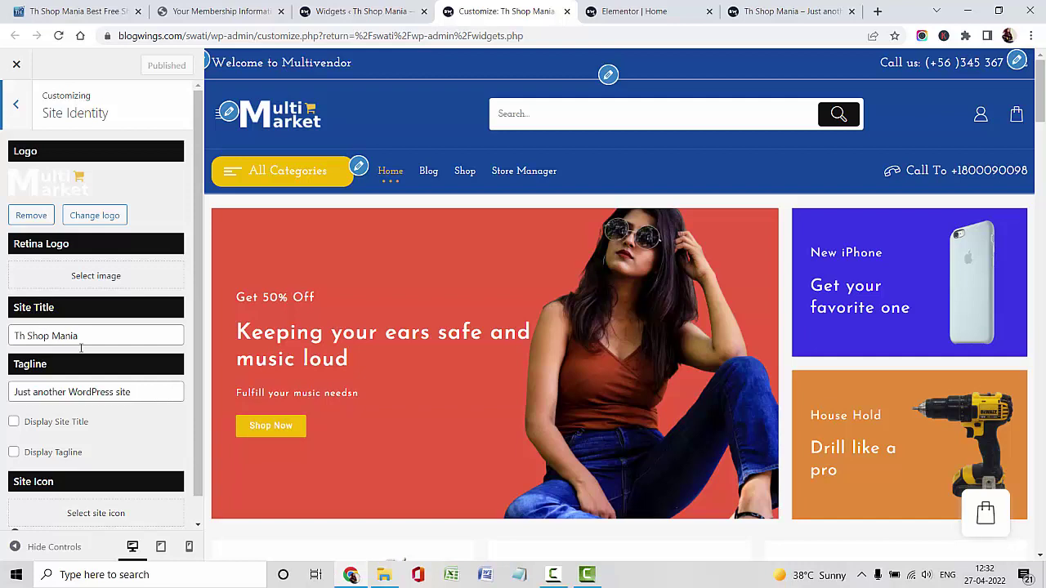
scroll(129, 391, "down", 1)
scroll(129, 394, "up", 1)
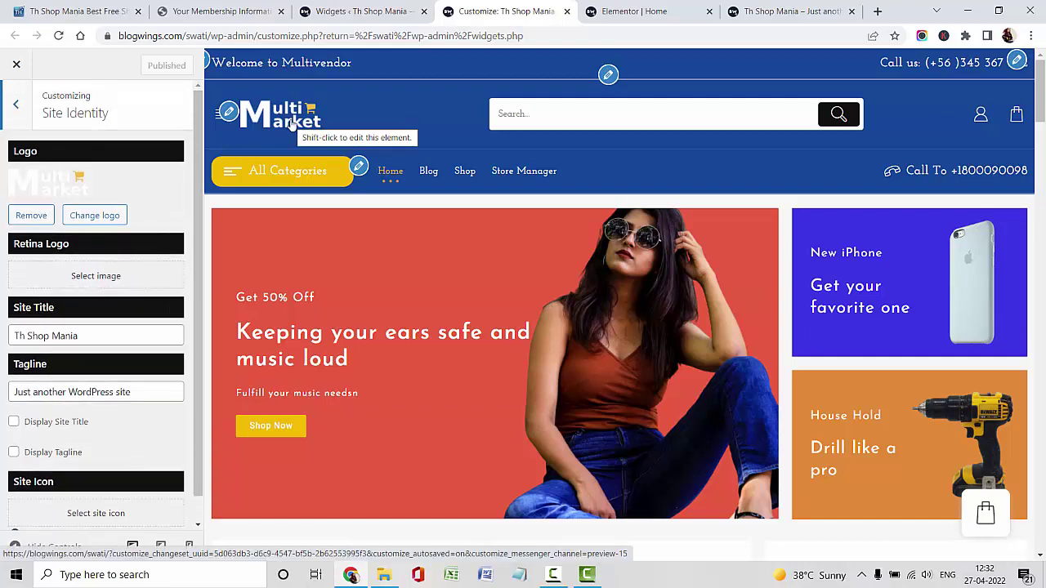
Step: Set the global Theme Color to orange #ff9d00 in Total Color & BG Options
left_click(7, 114)
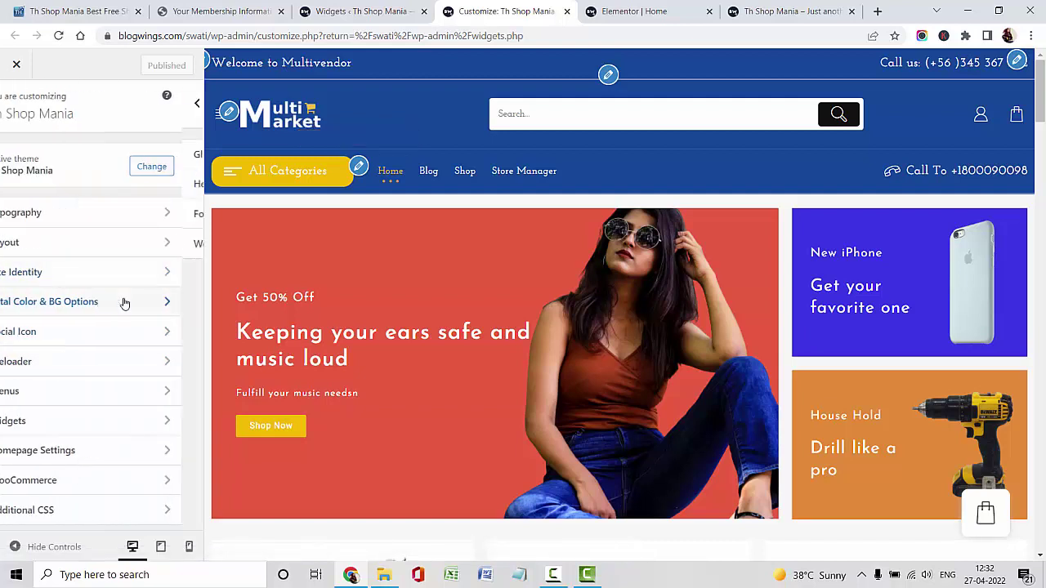
left_click(123, 302)
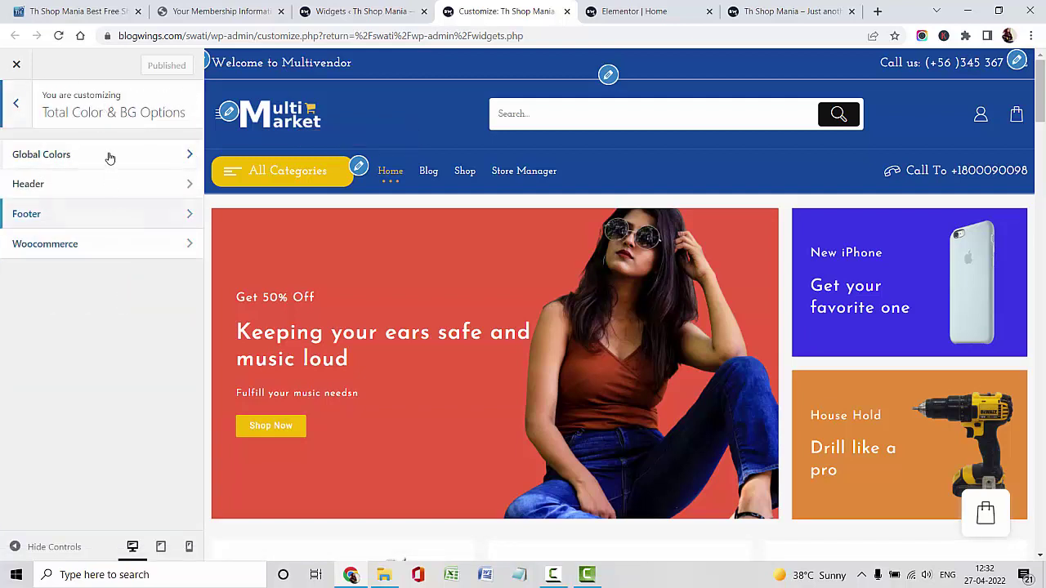
left_click(111, 158)
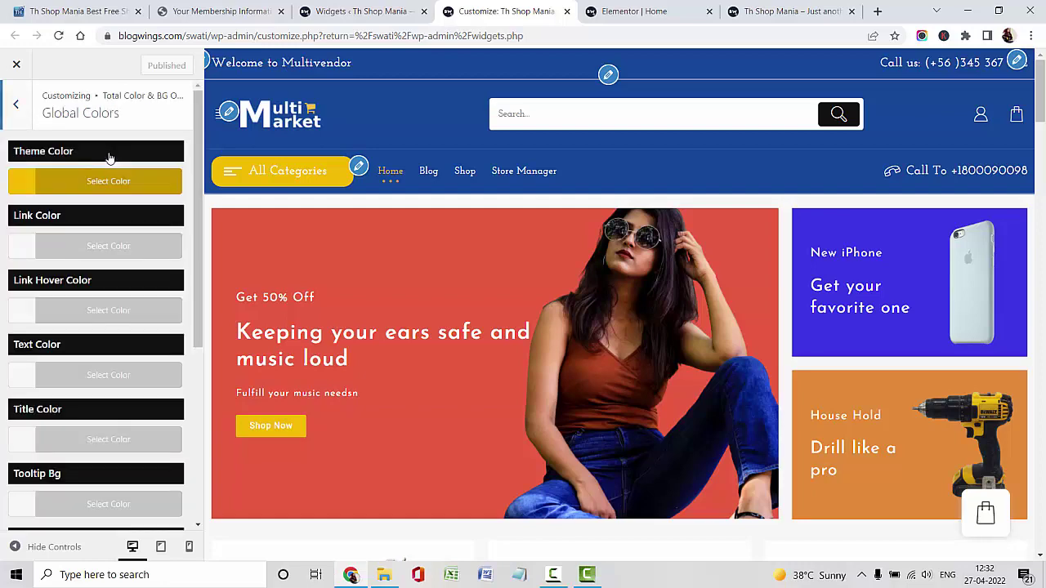
scroll(661, 348, "down", 4)
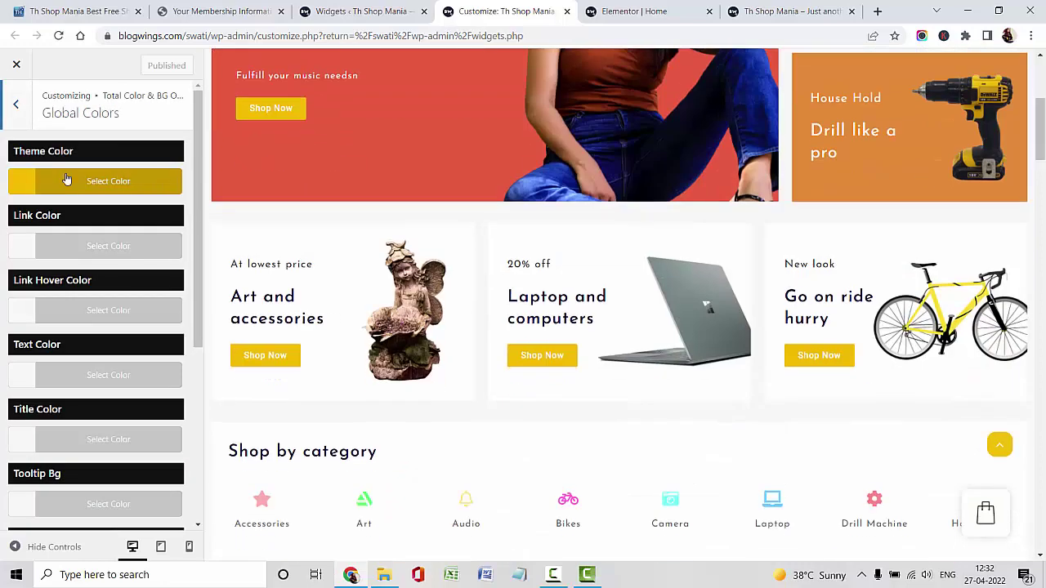
left_click(67, 180)
left_click_drag(34, 252, 30, 236)
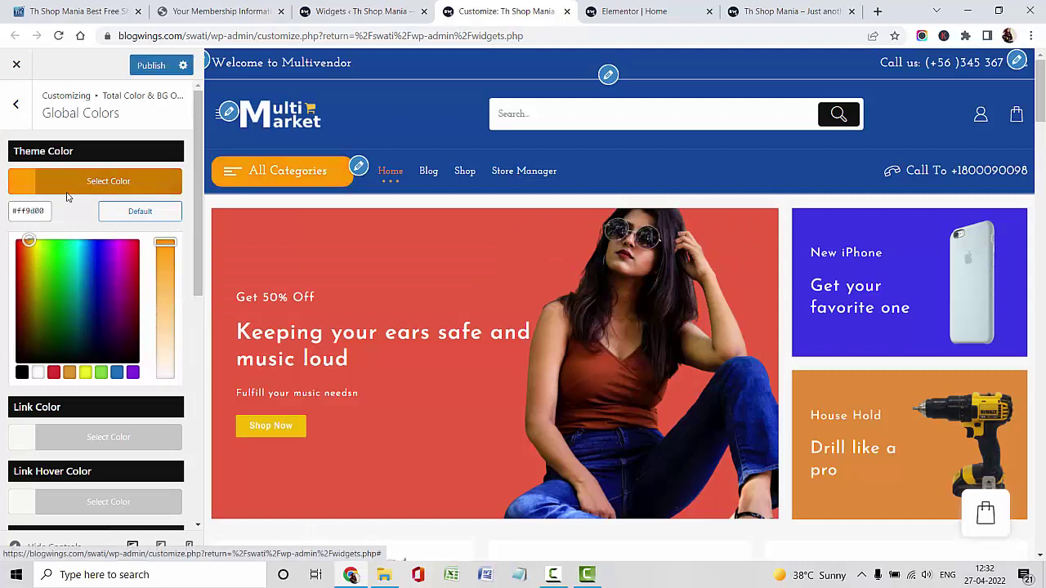
left_click(92, 181)
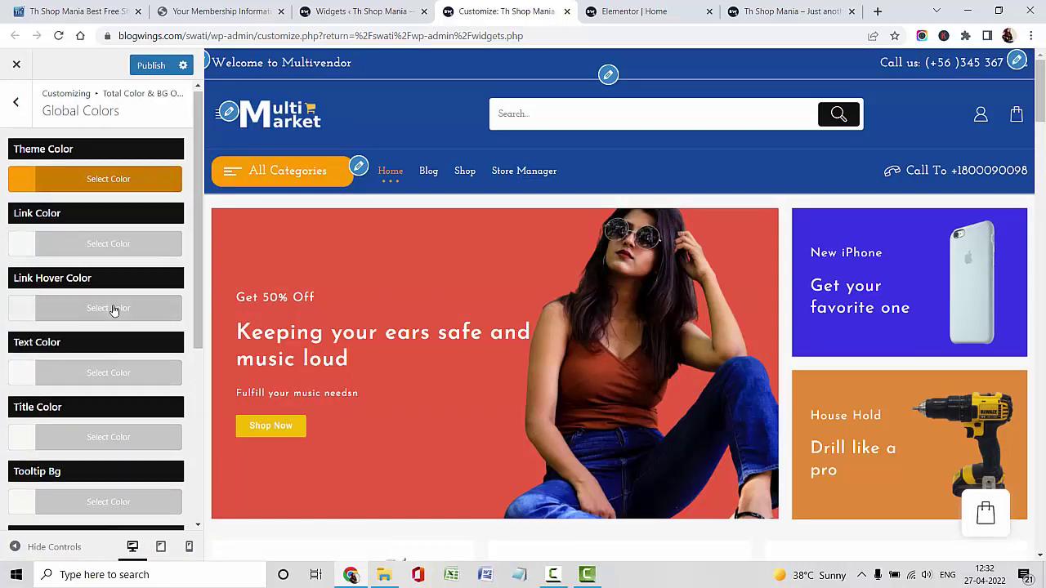
Step: Review the remaining global color options and the Header, Footer and Woocommerce color sections
scroll(113, 310, "down", 4)
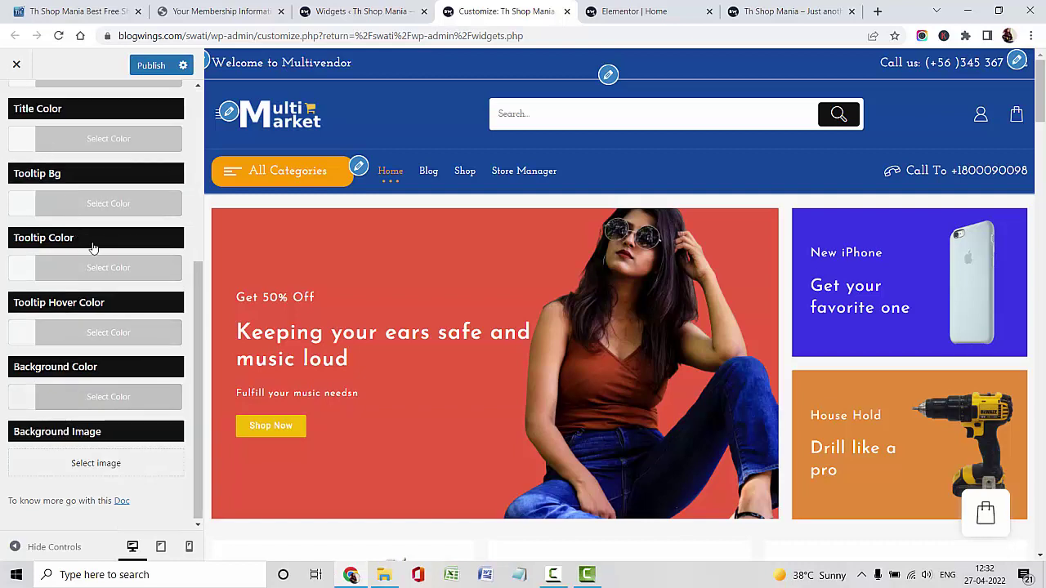
scroll(62, 235, "up", 4)
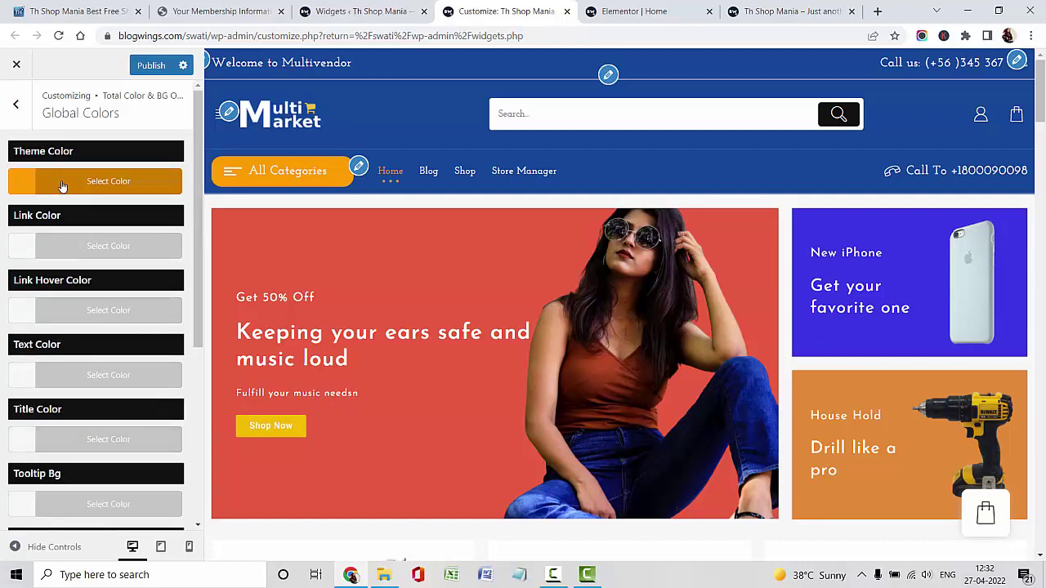
key("Escape")
left_click(60, 182)
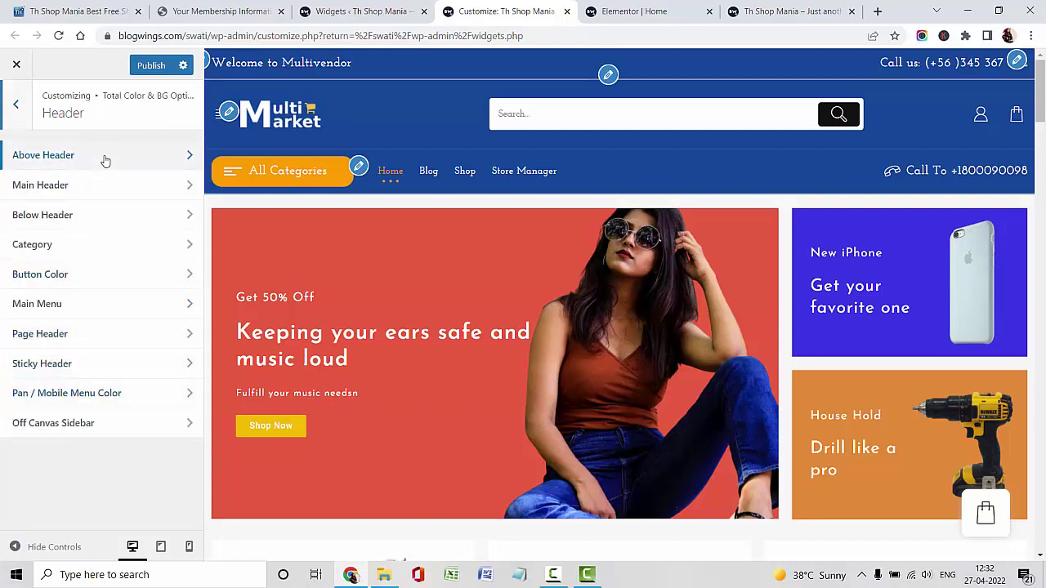
key("Escape")
left_click(40, 219)
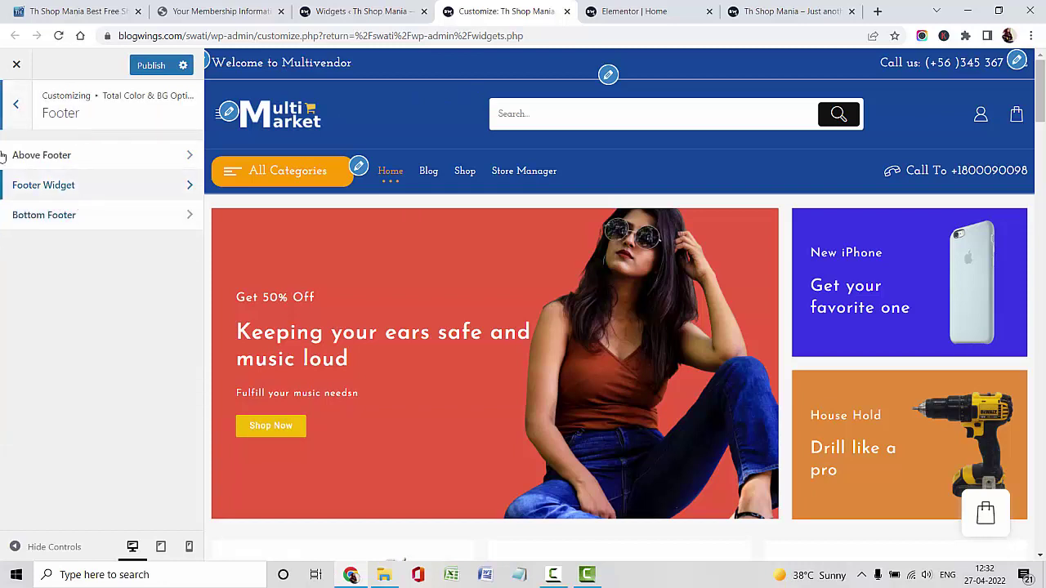
key("Escape")
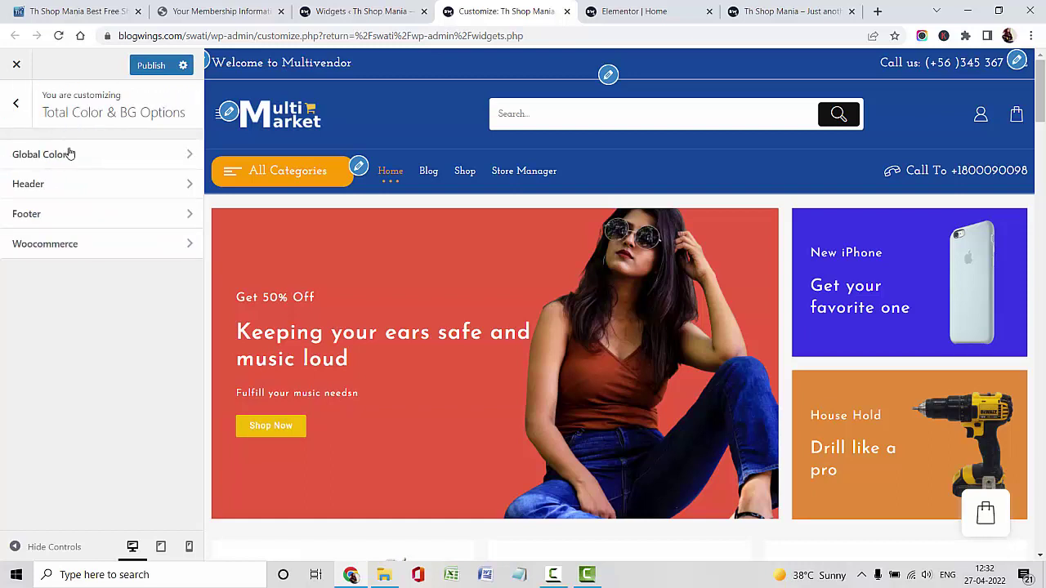
key("Tab")
key("Return")
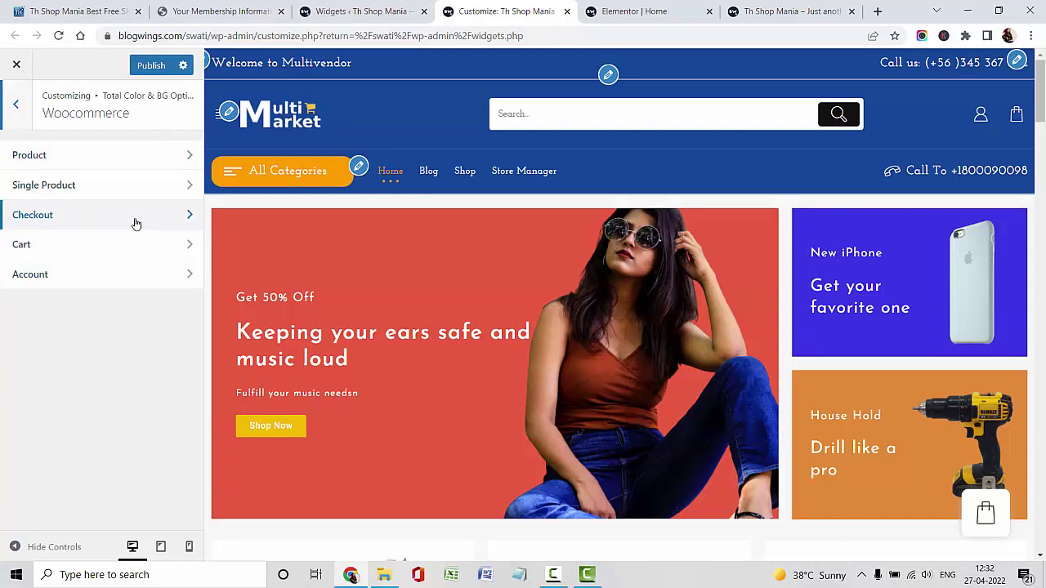
left_click(16, 117)
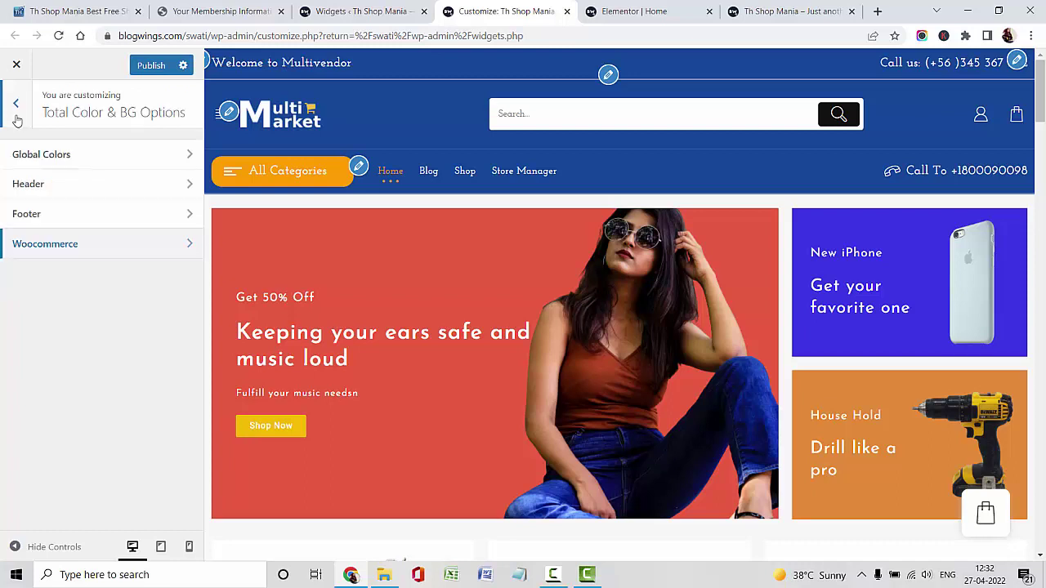
Step: Enable Show Original Color for the theme's social icons
left_click(16, 116)
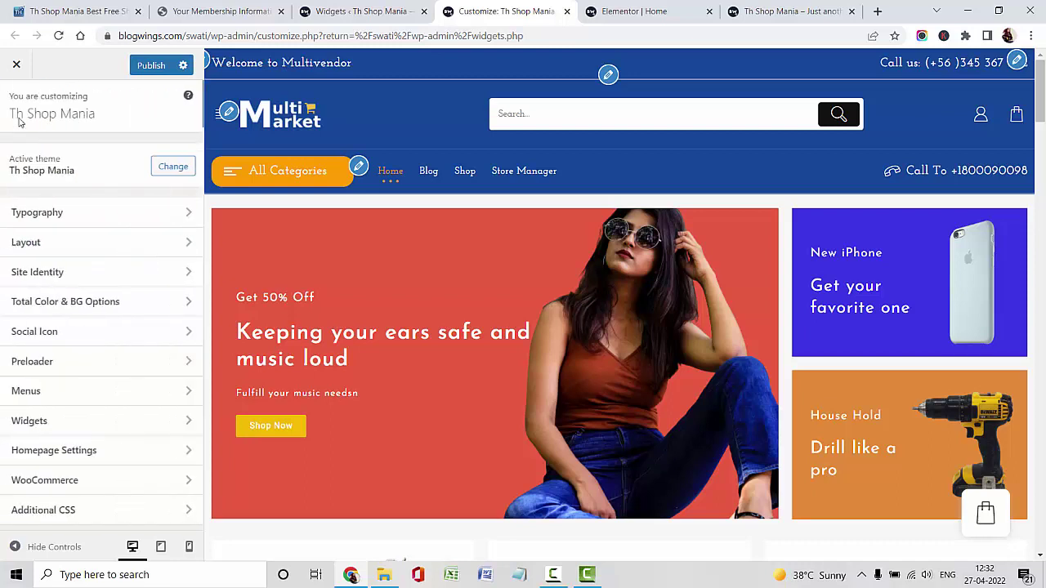
left_click(129, 331)
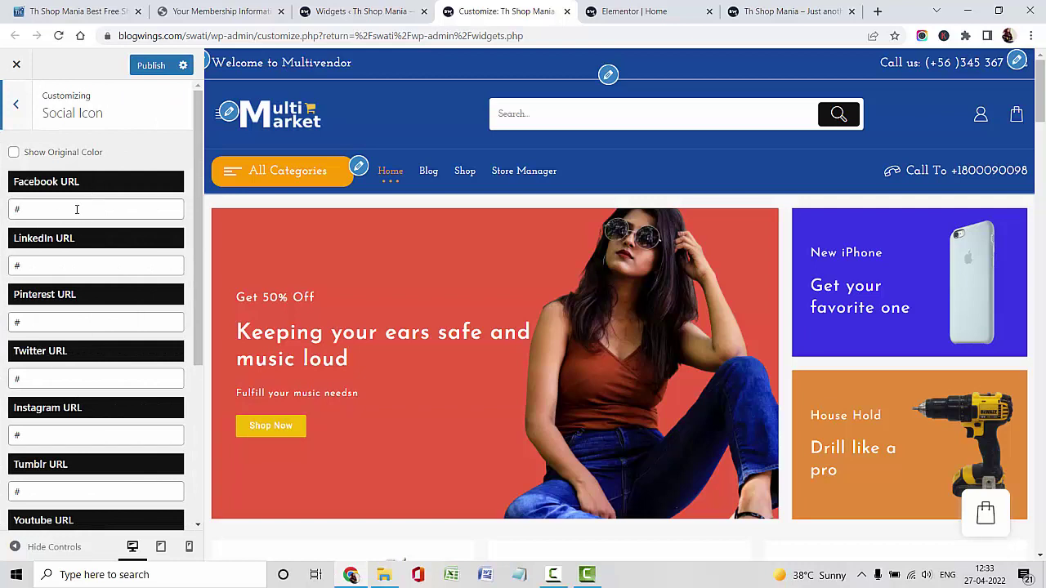
left_click(56, 158)
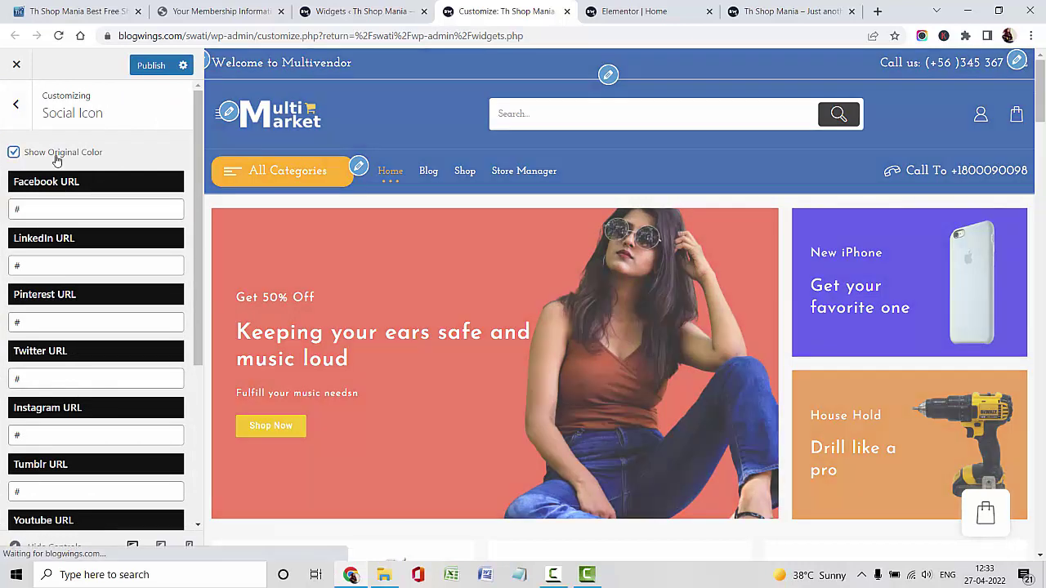
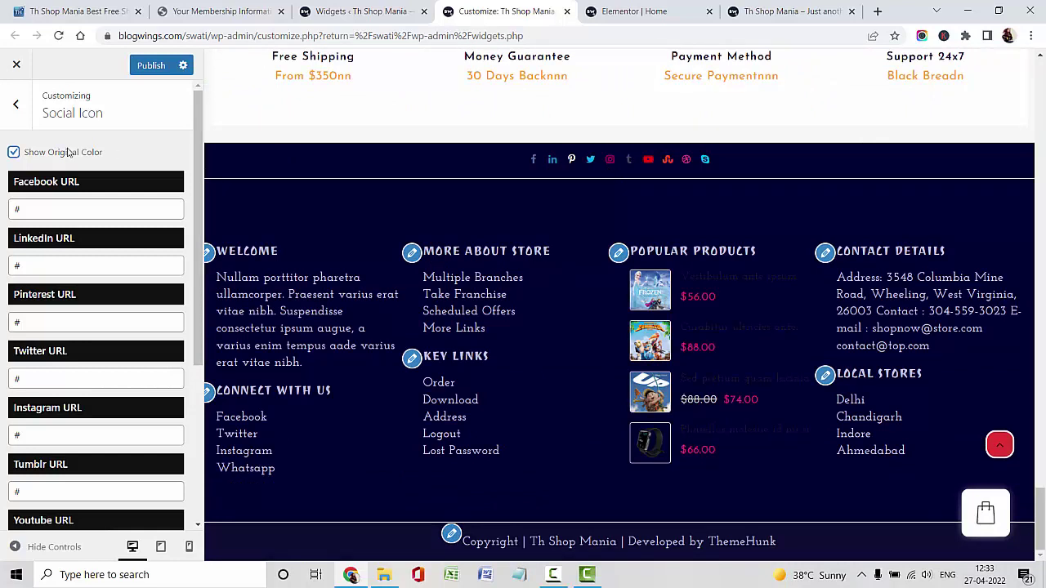
Step: Review the Preloader options for enabling the loader, its background color and its image
left_click(12, 110)
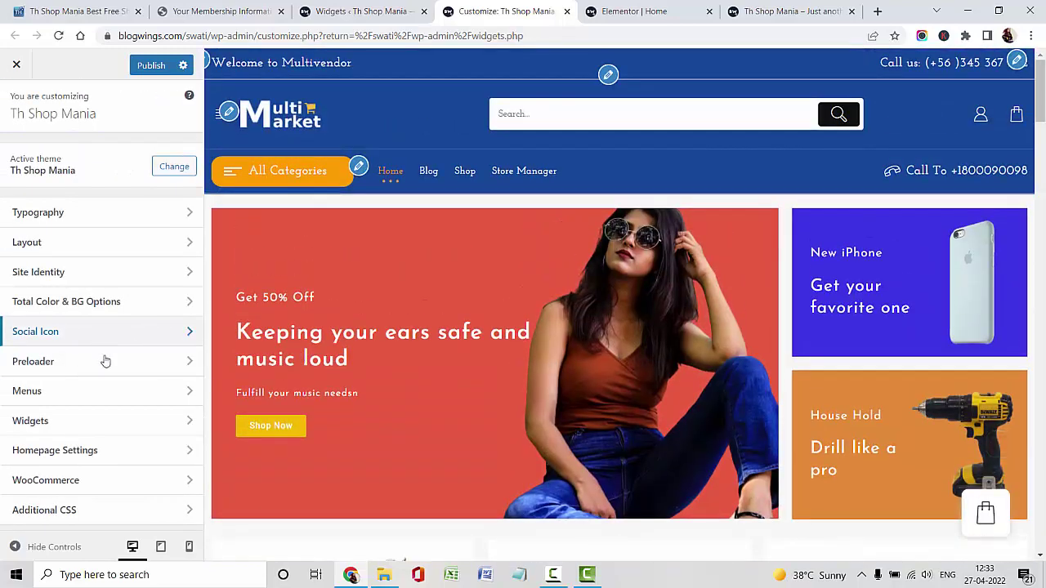
left_click(111, 364)
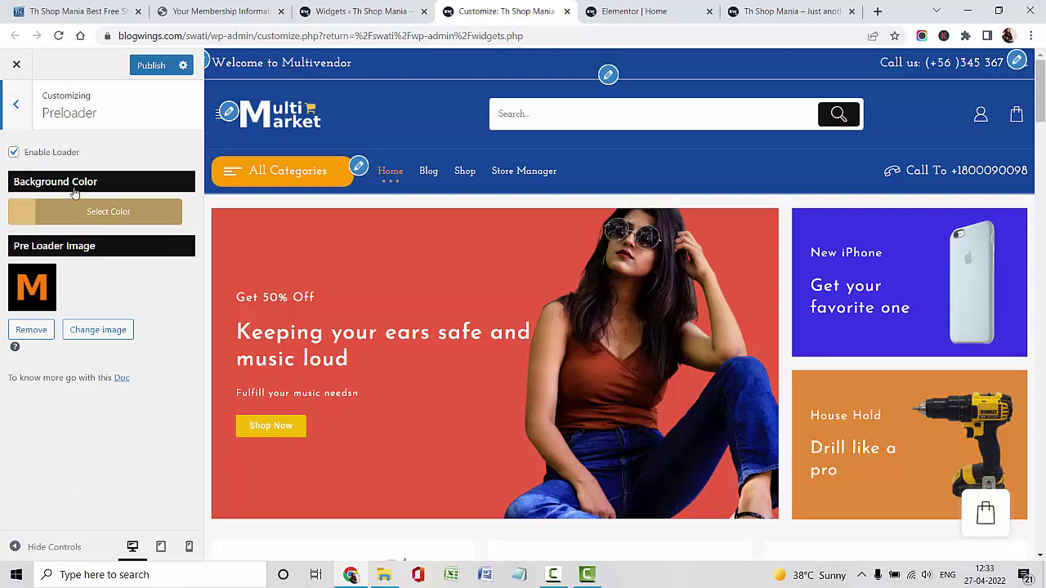
left_click(15, 104)
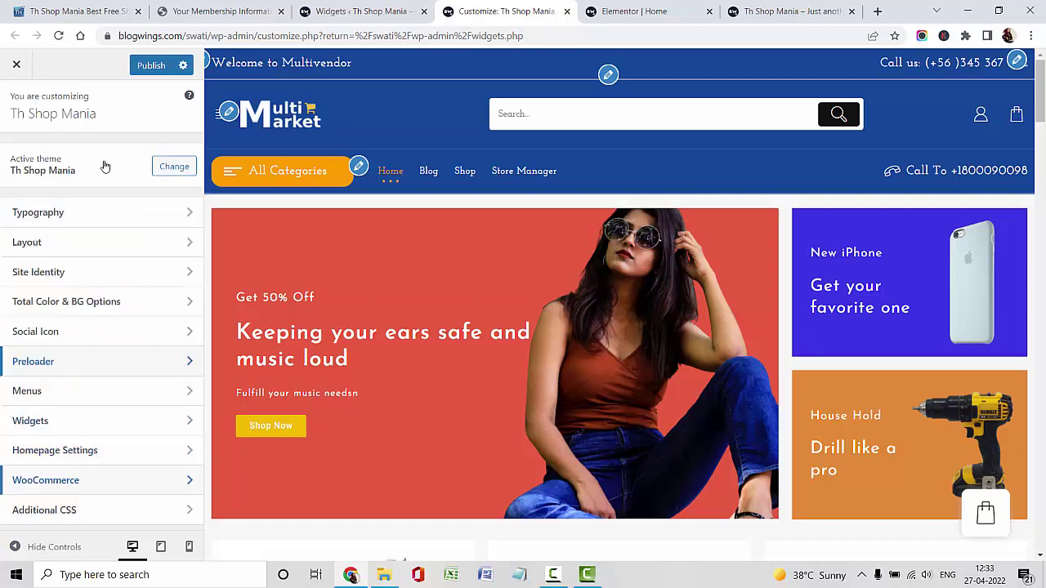
Step: Review the WooCommerce Product Style options, including Product Image Hover Style, and check the products on the Shop page preview
left_click(45, 480)
left_click(103, 164)
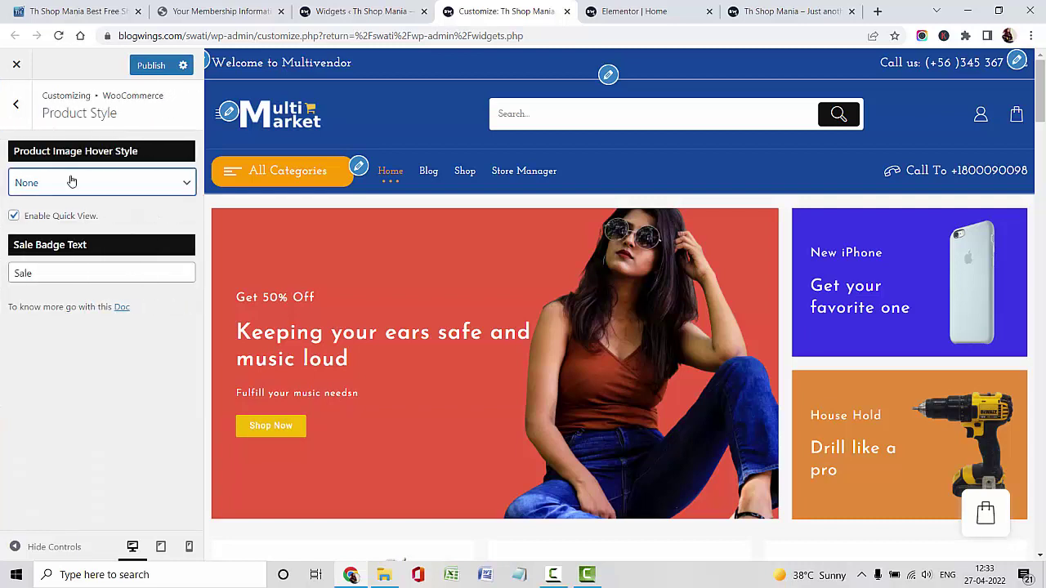
left_click(72, 181)
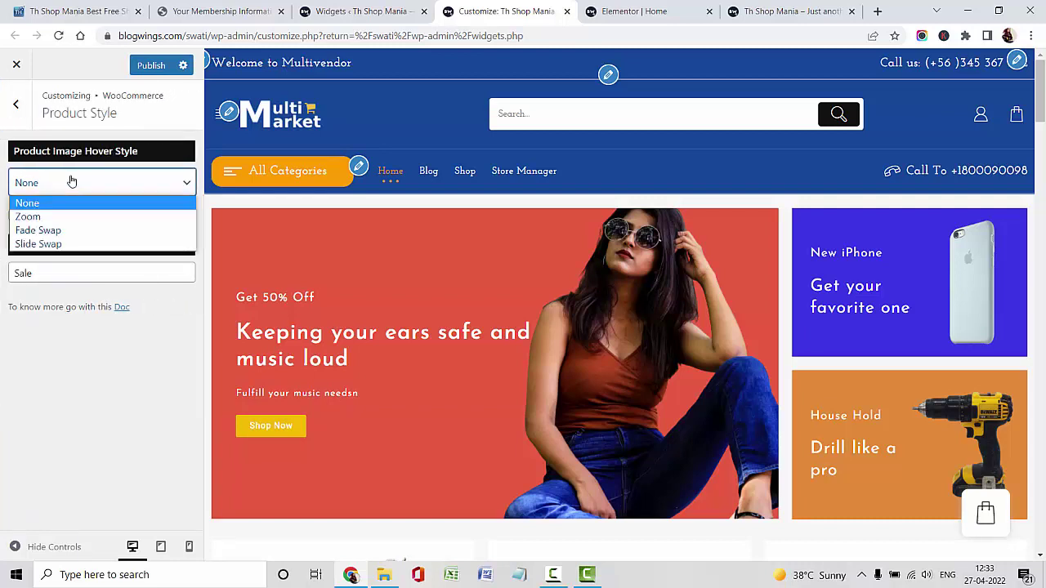
left_click(468, 177)
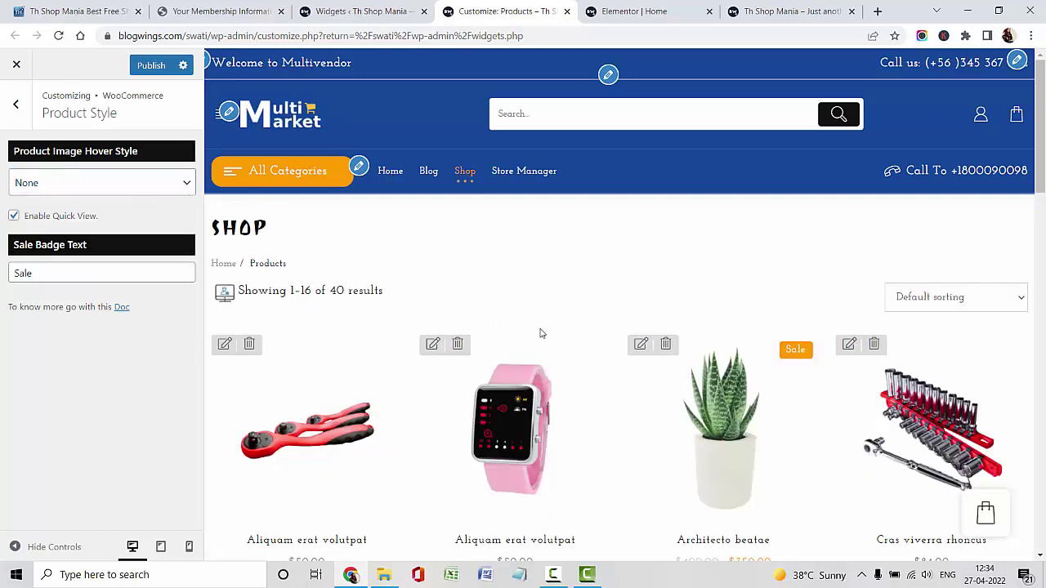
scroll(563, 350, "down", 2)
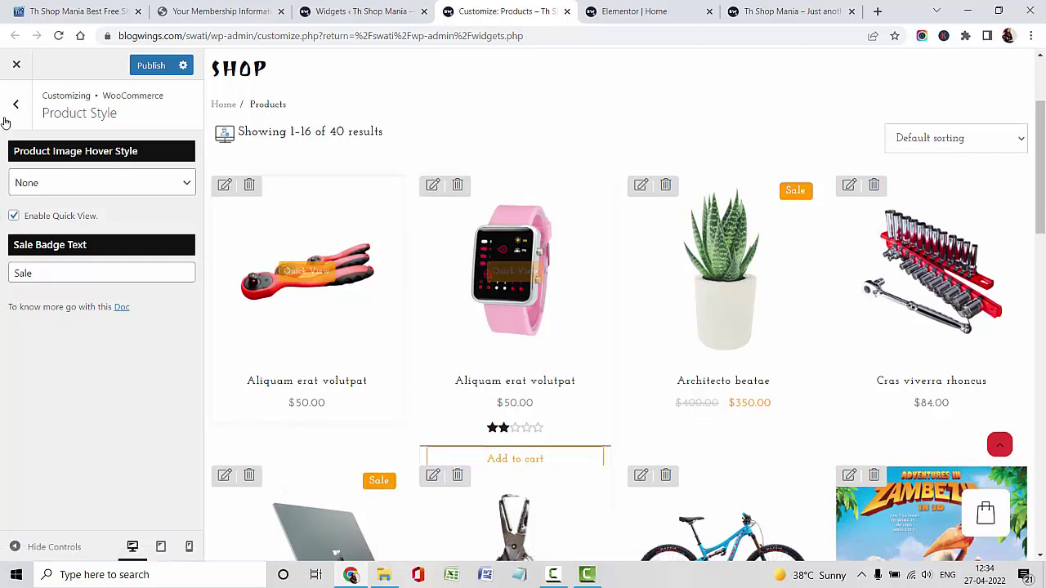
key("Escape")
Step: Review the WooCommerce Single Product options for sidebar, up-sell products, related products and content alignment
left_click(71, 185)
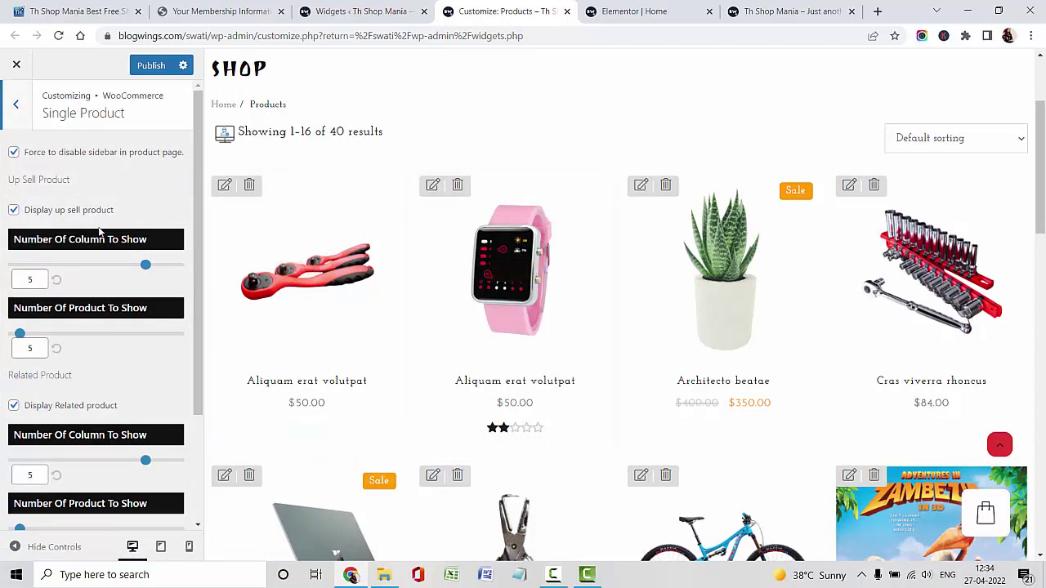
scroll(117, 324, "down", 2)
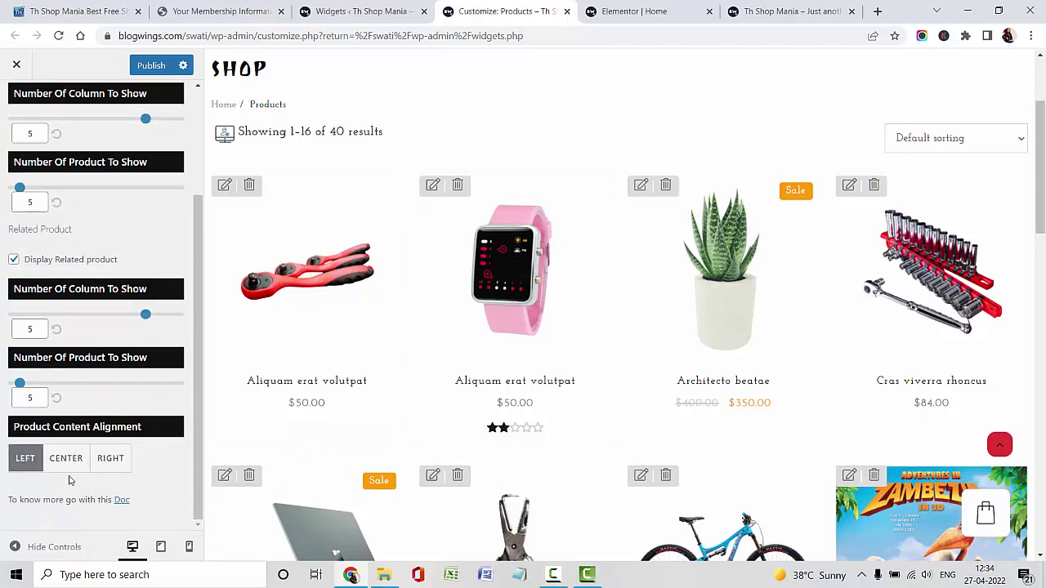
scroll(116, 445, "up", 2)
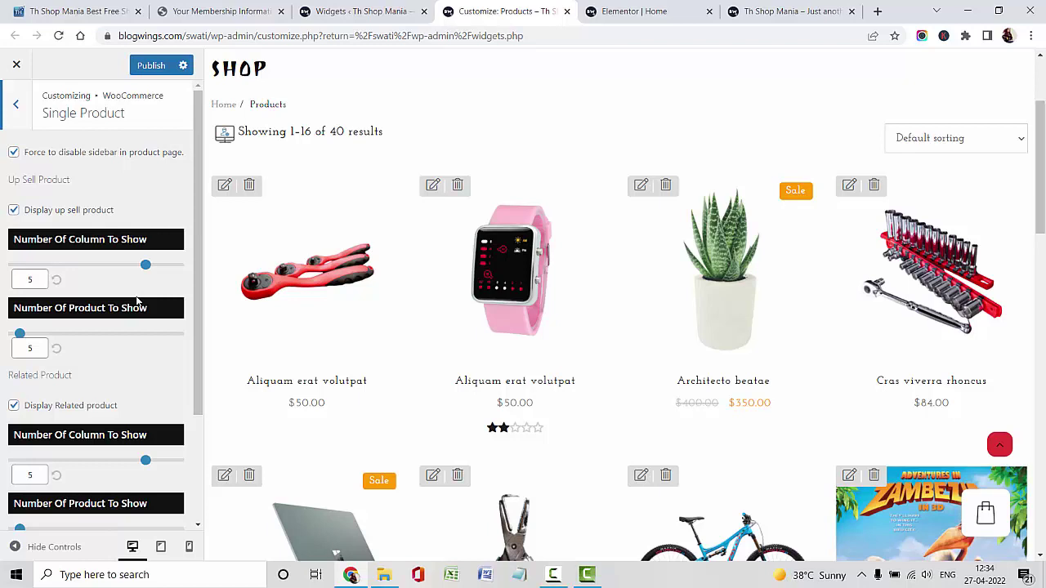
left_click(8, 114)
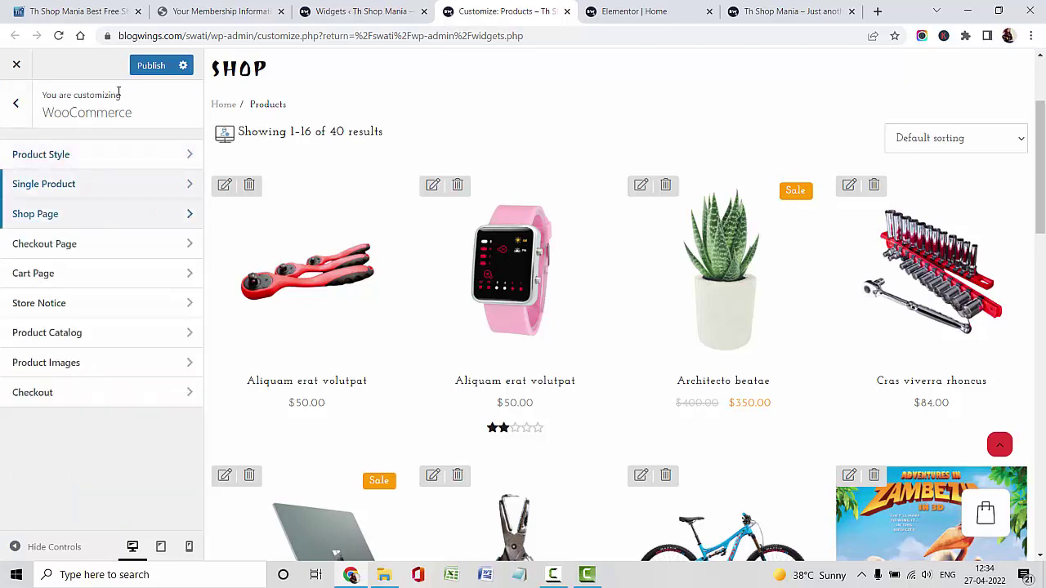
Step: Set the Shop Page's Post Pagination to Load More and its Product Layout to Layout 3, checking the product grid in the preview
left_click(123, 191)
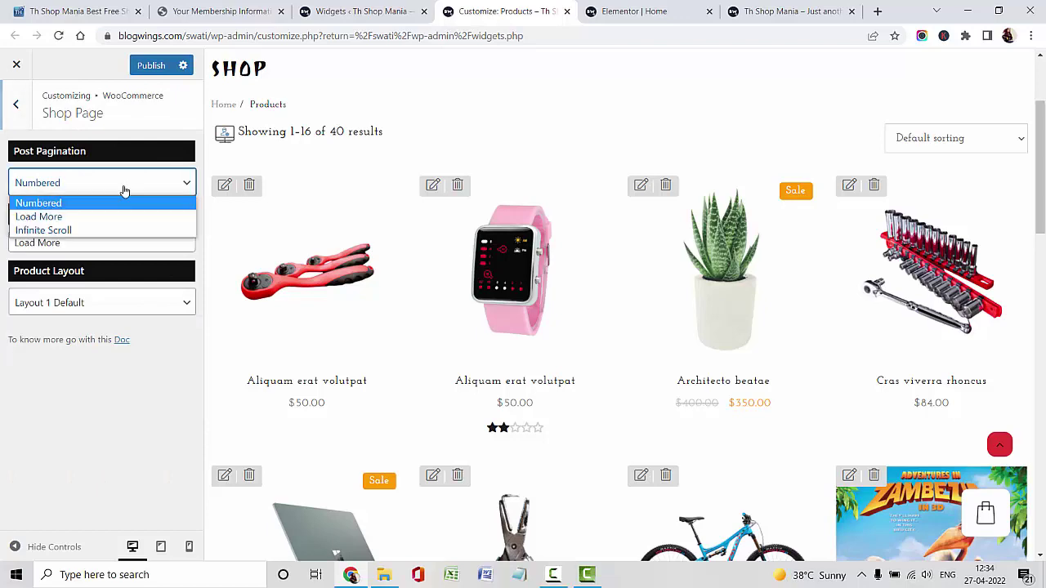
left_click(122, 216)
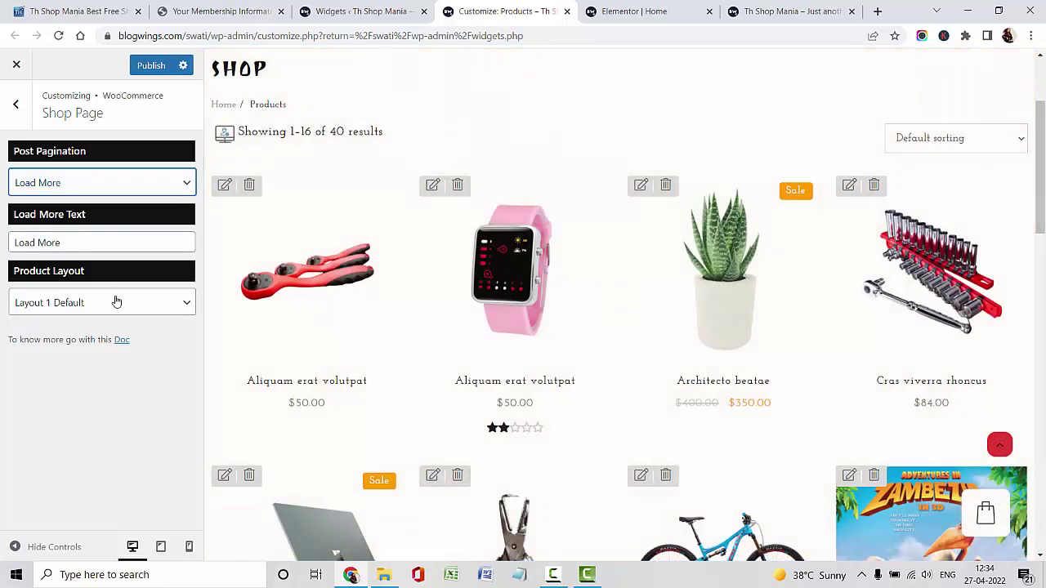
left_click(117, 302)
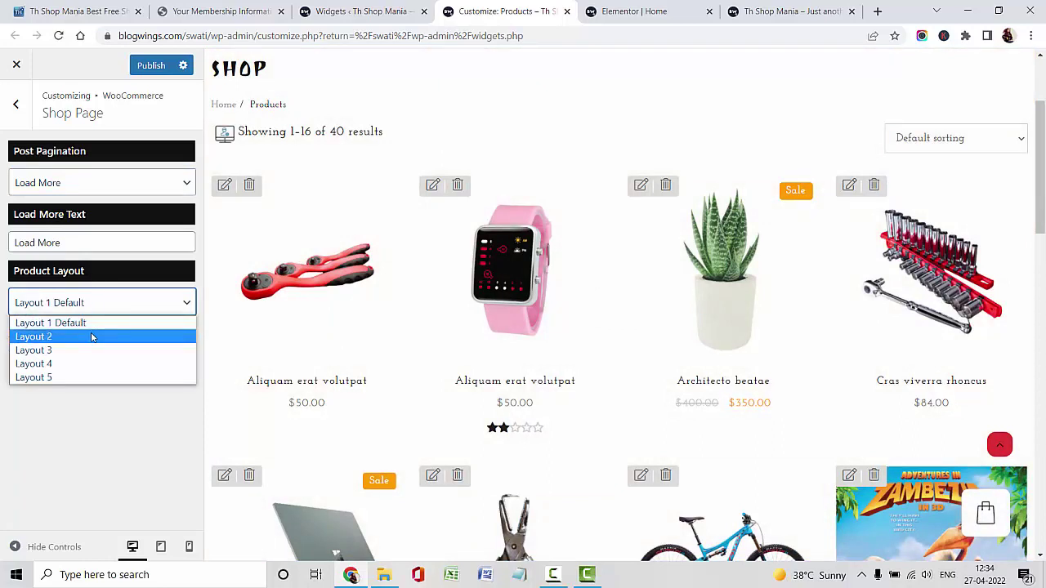
left_click(82, 350)
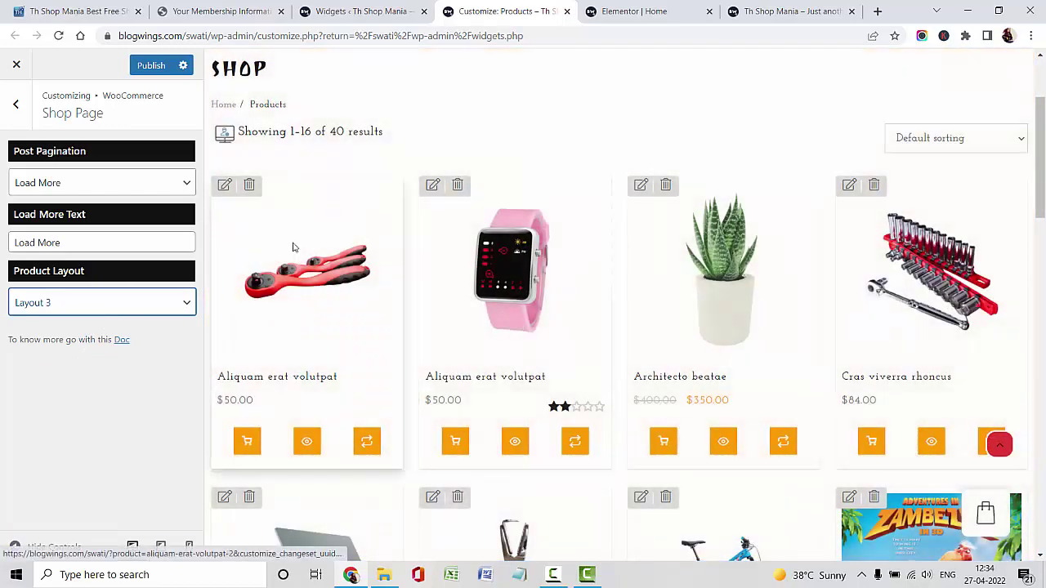
scroll(529, 324, "up", 2)
scroll(529, 325, "down", 4)
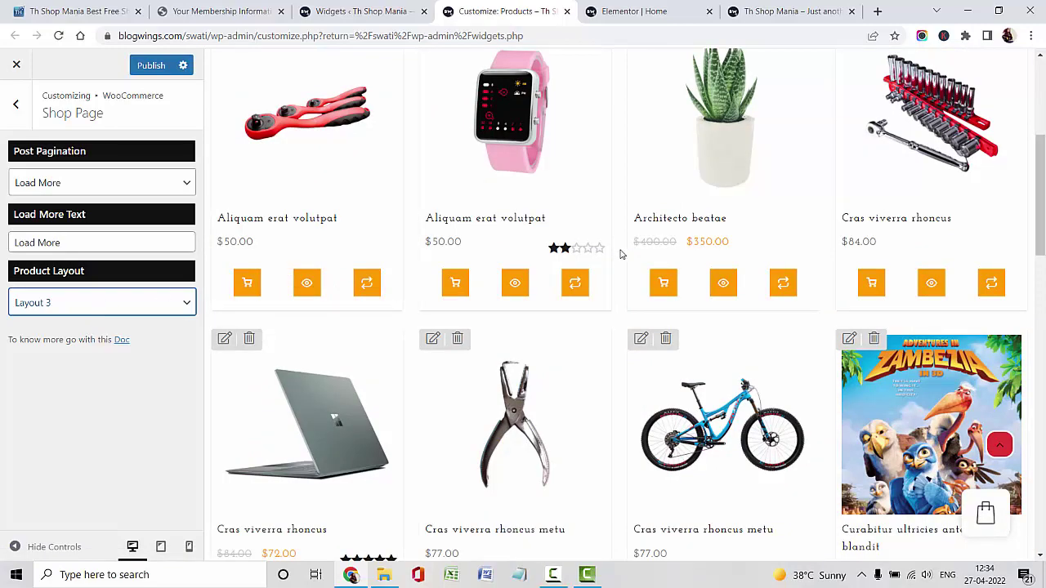
scroll(614, 281, "up", 4)
scroll(506, 271, "down", 4)
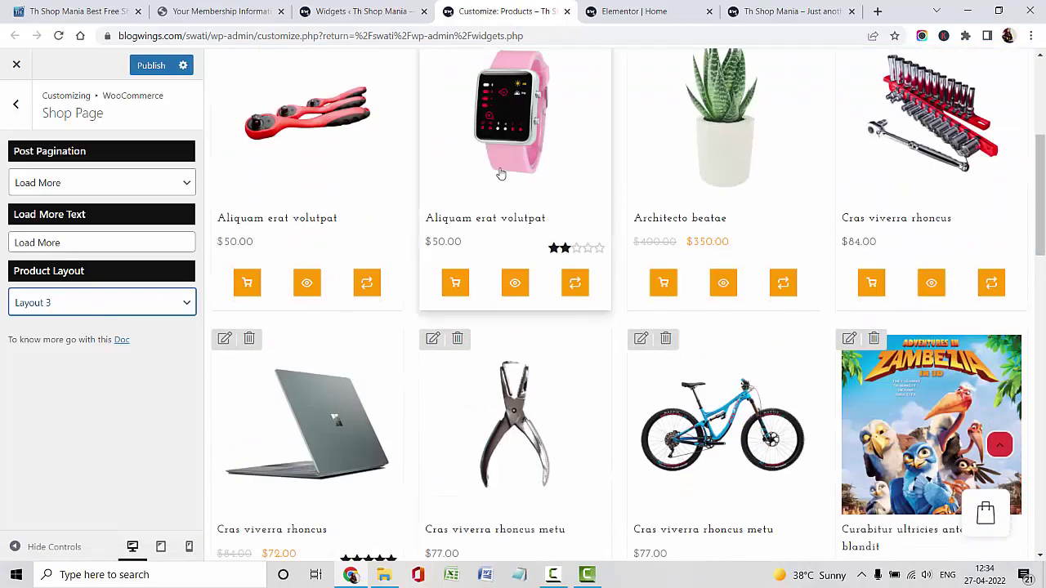
scroll(502, 238, "up", 2)
scroll(428, 213, "up", 2)
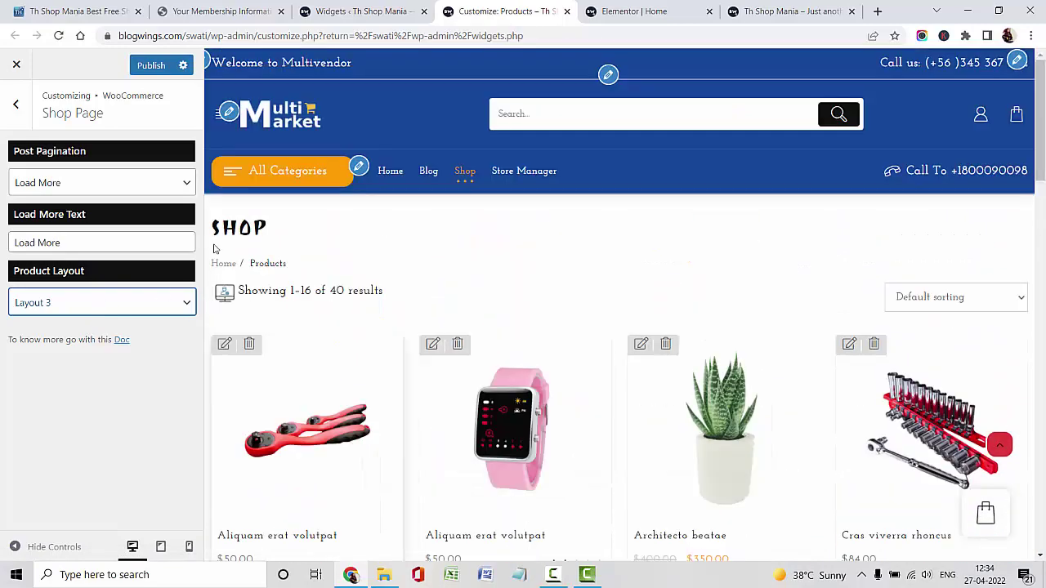
left_click(23, 120)
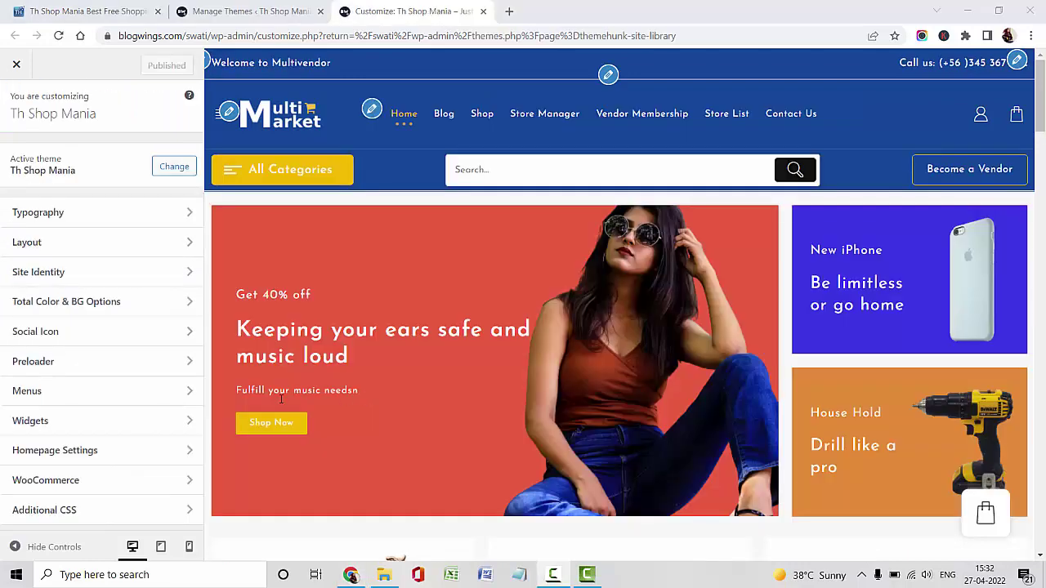
Step: Examine the content of the first Text widget in the Above Header Widget area
left_click(175, 421)
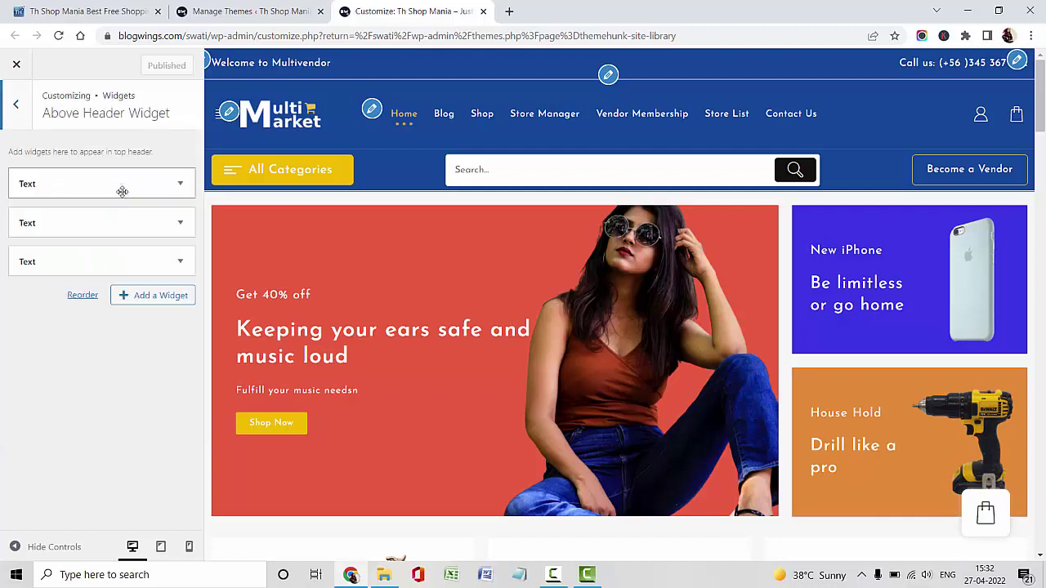
left_click(121, 185)
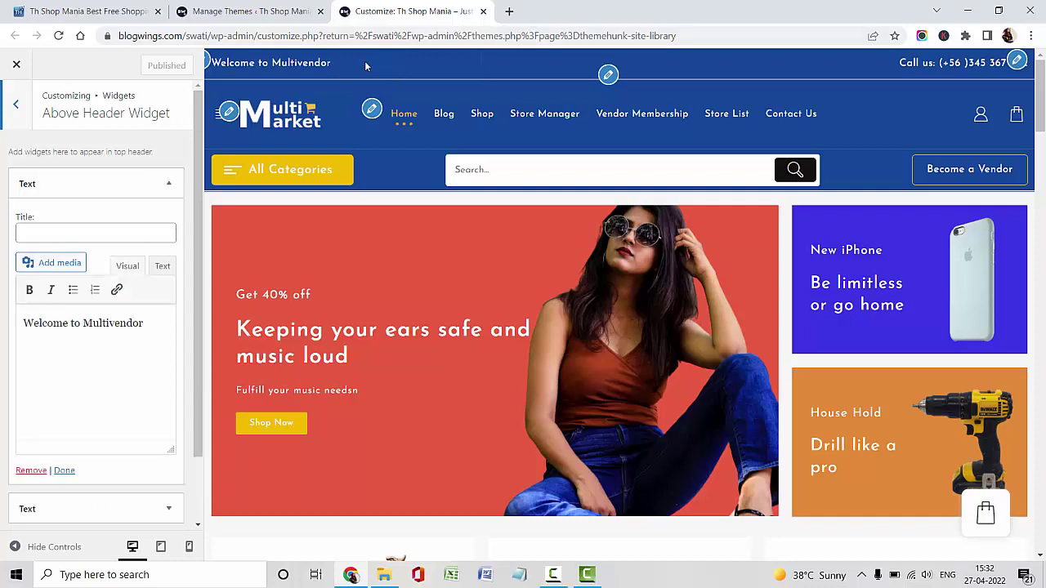
left_click(15, 104)
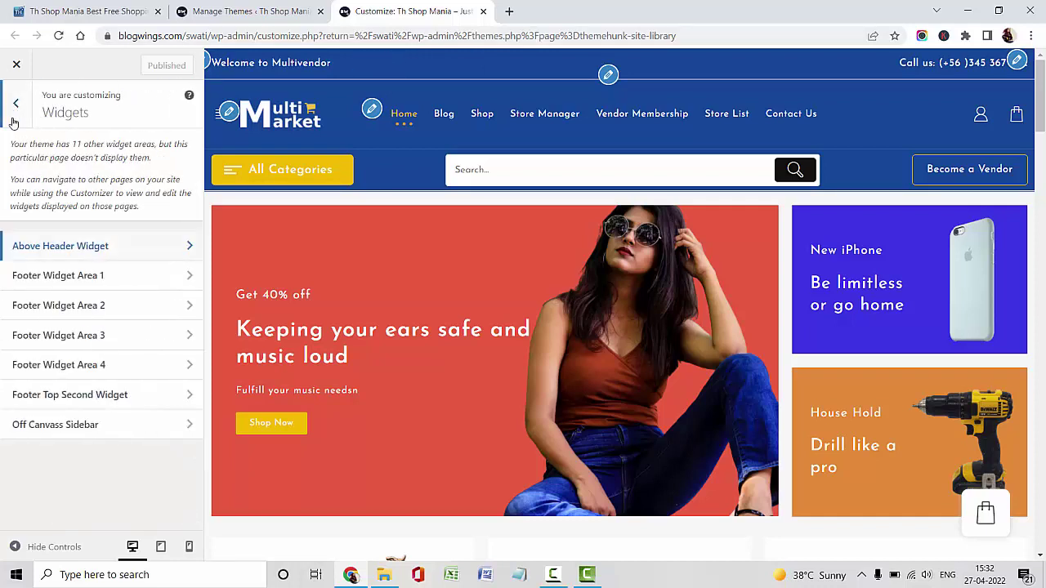
Step: Review the widgets in Footer Widget Area 1 and the Footer Top Second Widget area
left_click(72, 276)
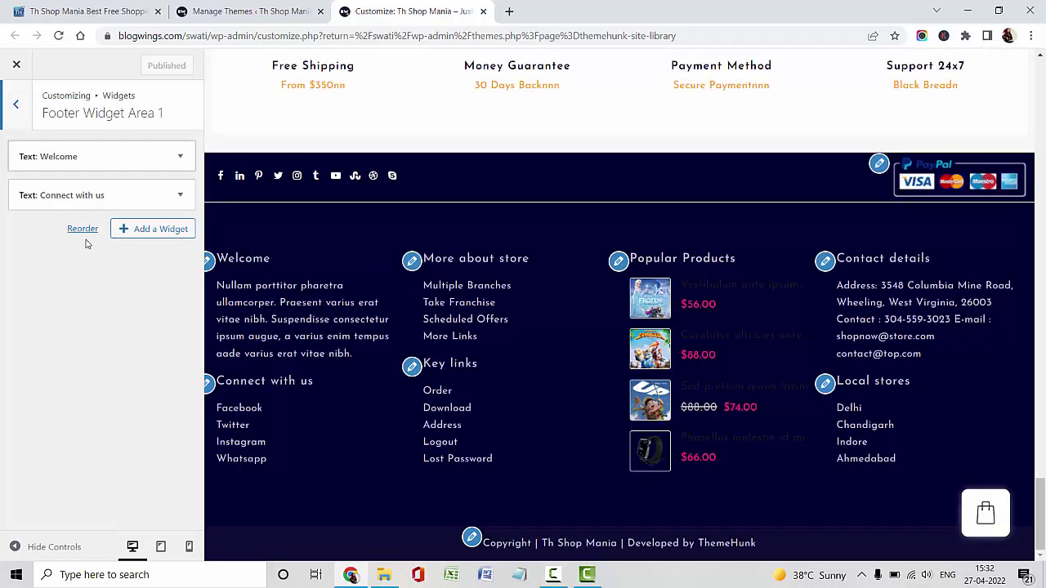
left_click(16, 103)
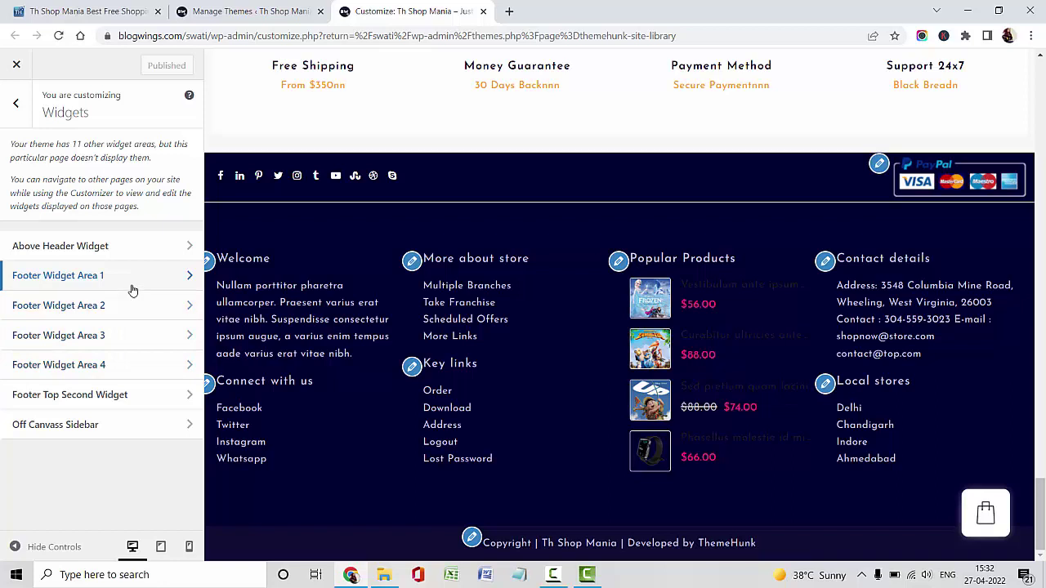
left_click(133, 395)
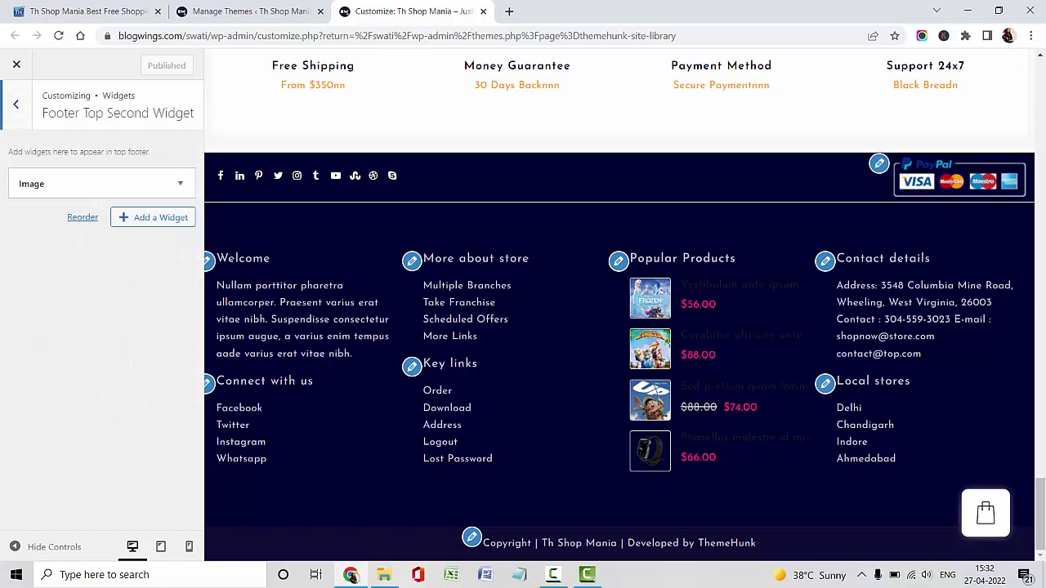
left_click(15, 103)
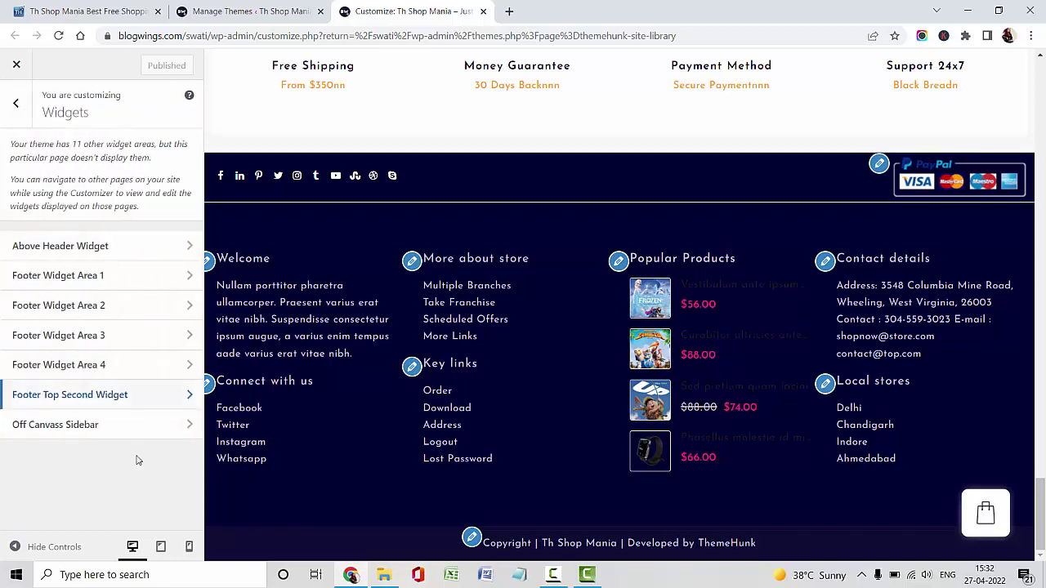
Step: Review the Off Canvass Sidebar widgets and show the off-canvas sidebar in the site preview
left_click(128, 425)
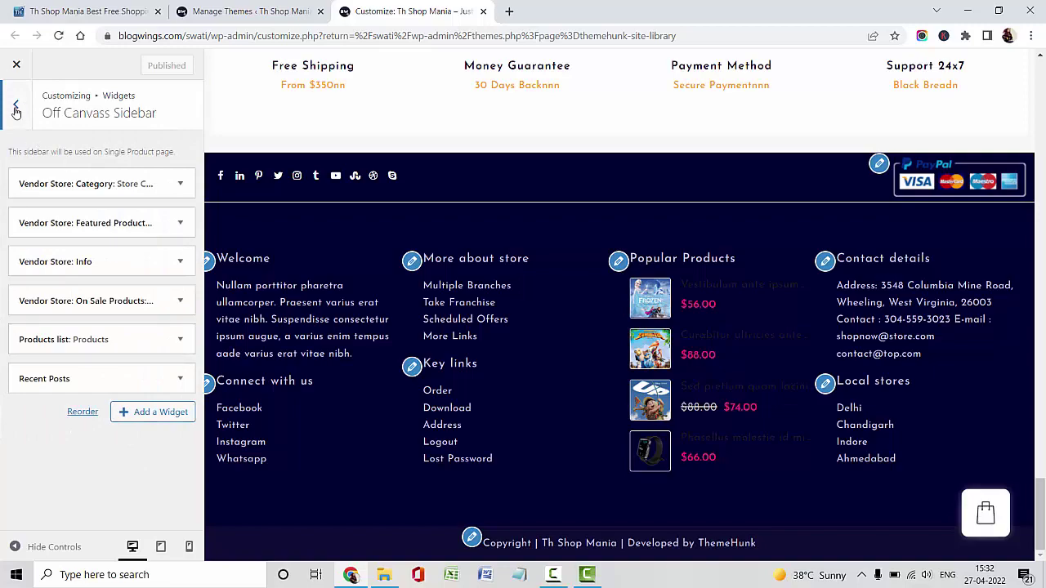
scroll(379, 265, "up", 15)
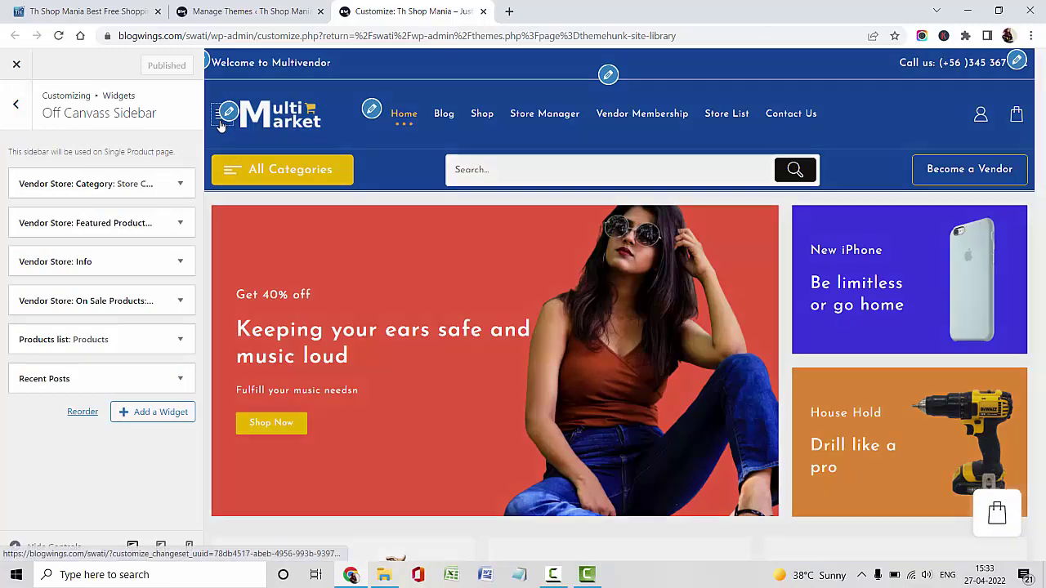
left_click(221, 125)
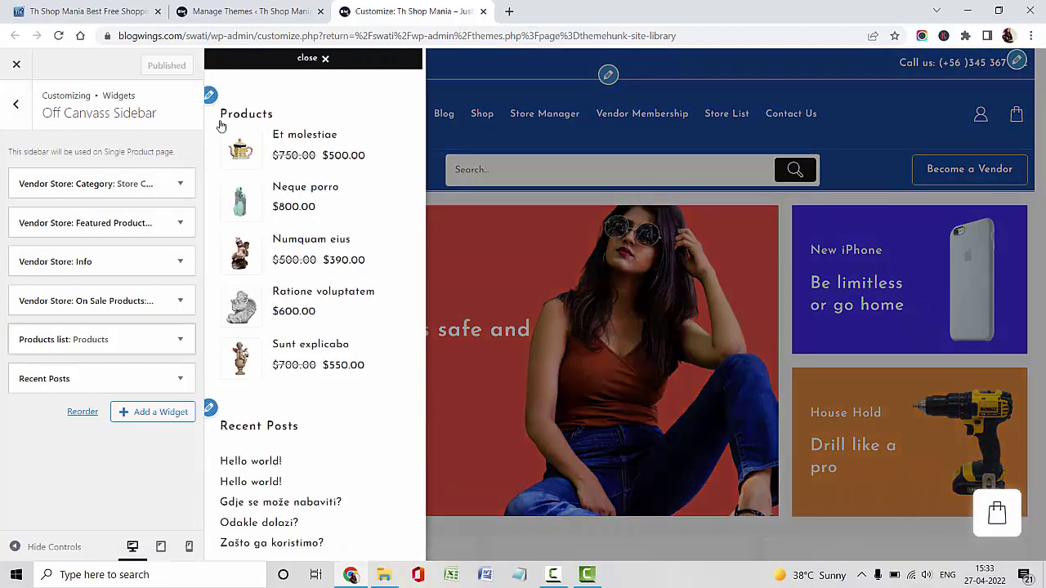
Step: Browse the widgets available for the Off Canvass Sidebar without adding any, and return to the main customizer options
left_click(162, 417)
scroll(292, 420, "down", 8)
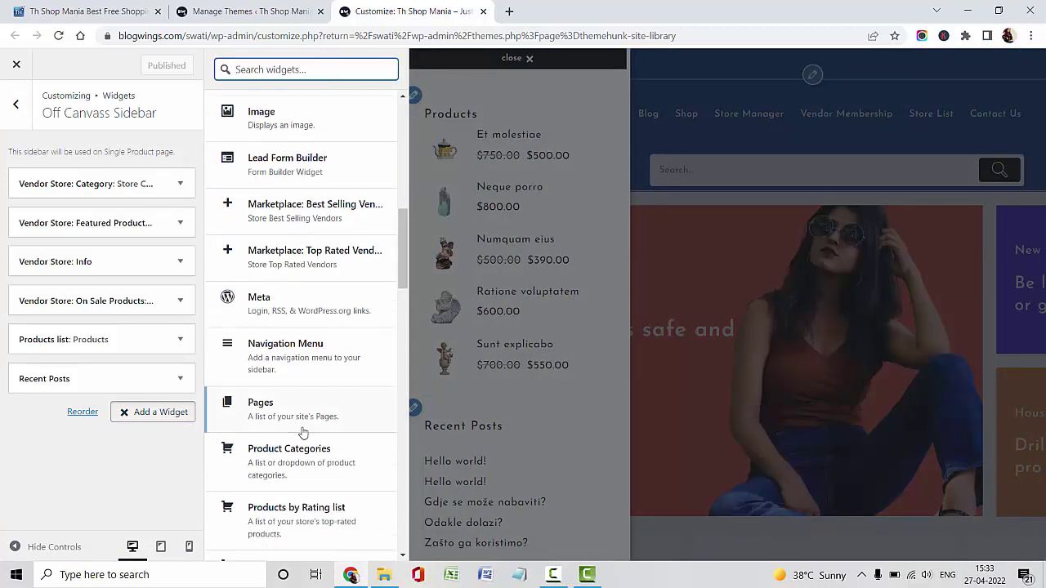
scroll(302, 433, "down", 15)
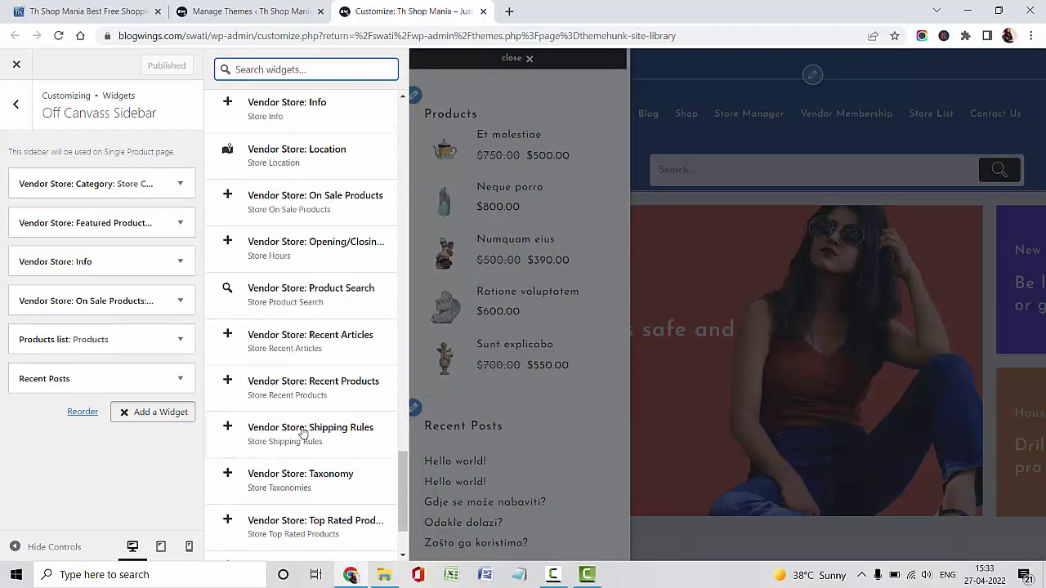
scroll(302, 433, "up", 8)
scroll(303, 434, "down", 4)
scroll(302, 434, "up", 12)
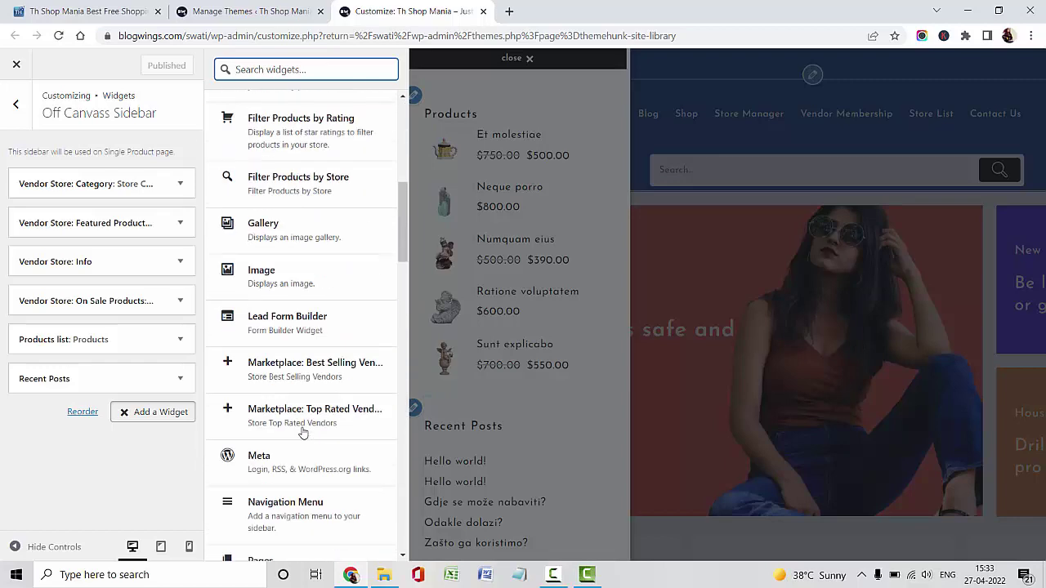
scroll(302, 433, "up", 5)
left_click(57, 467)
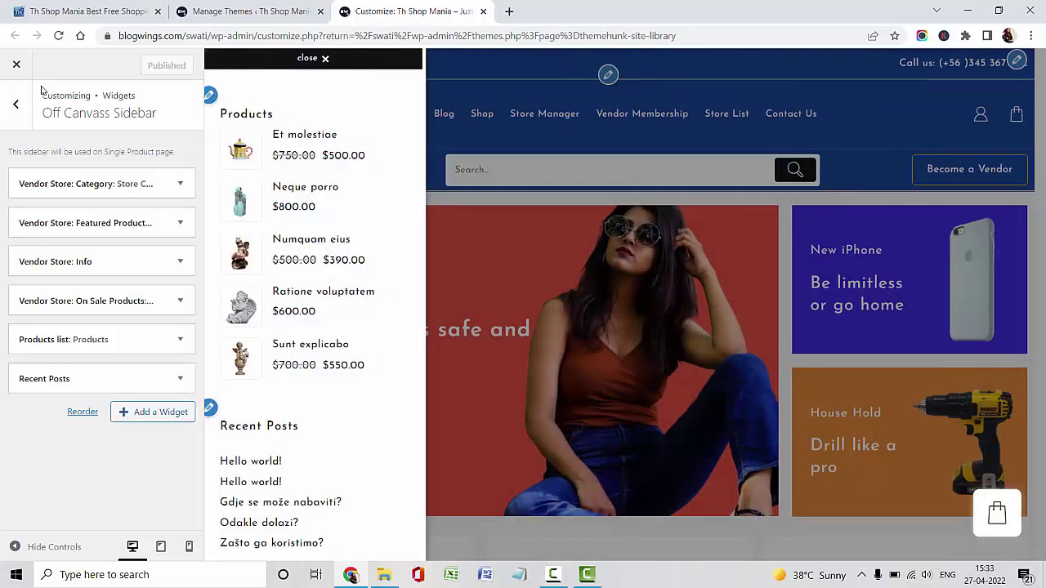
left_click(15, 104)
left_click(15, 104)
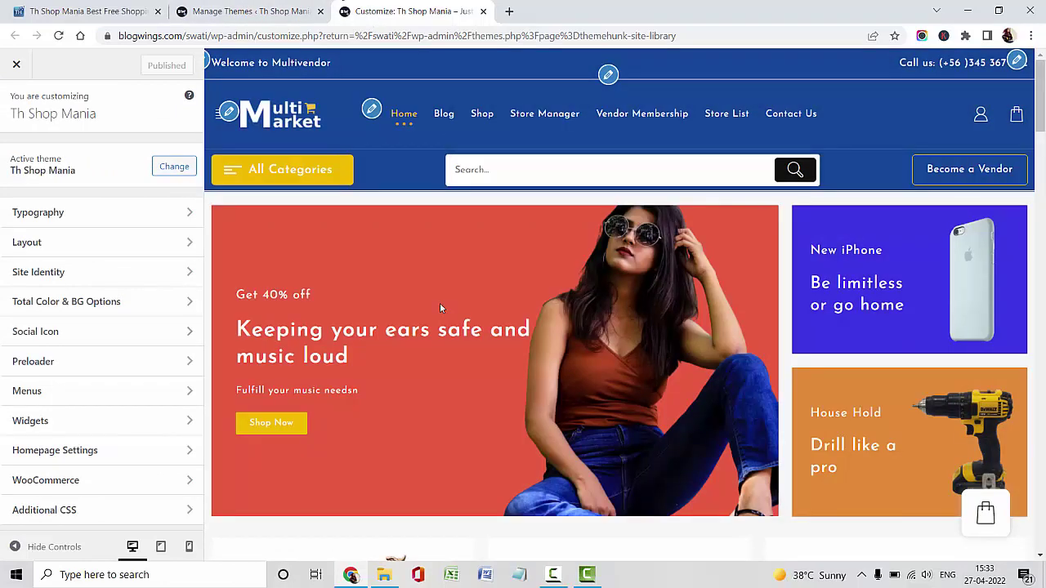
Step: Open the Marketplace settings from the WordPress admin and review the Product Approval, Sold By, store sidebar, default logo and banner options
left_click(241, 11)
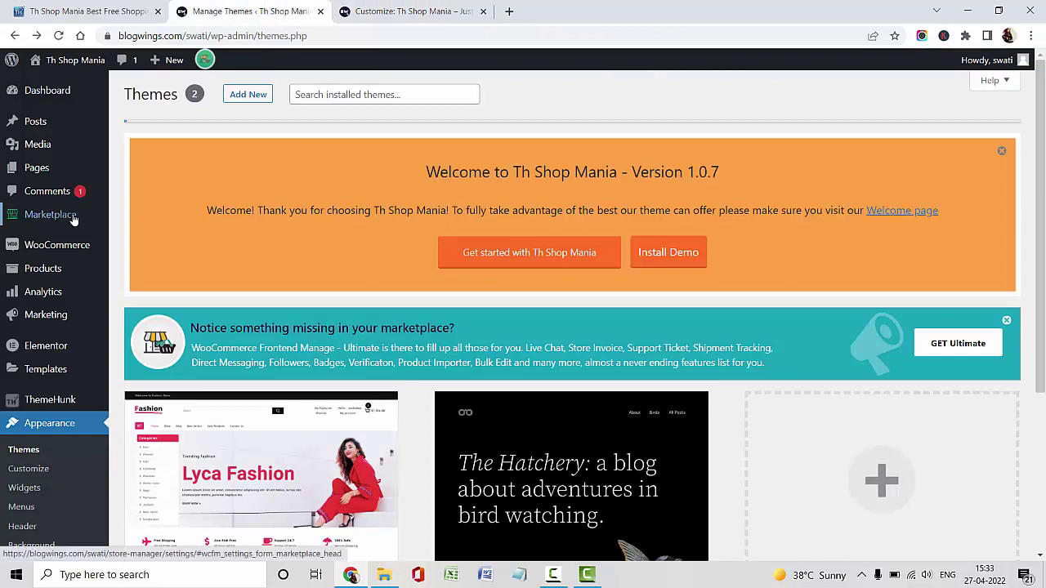
left_click(73, 217)
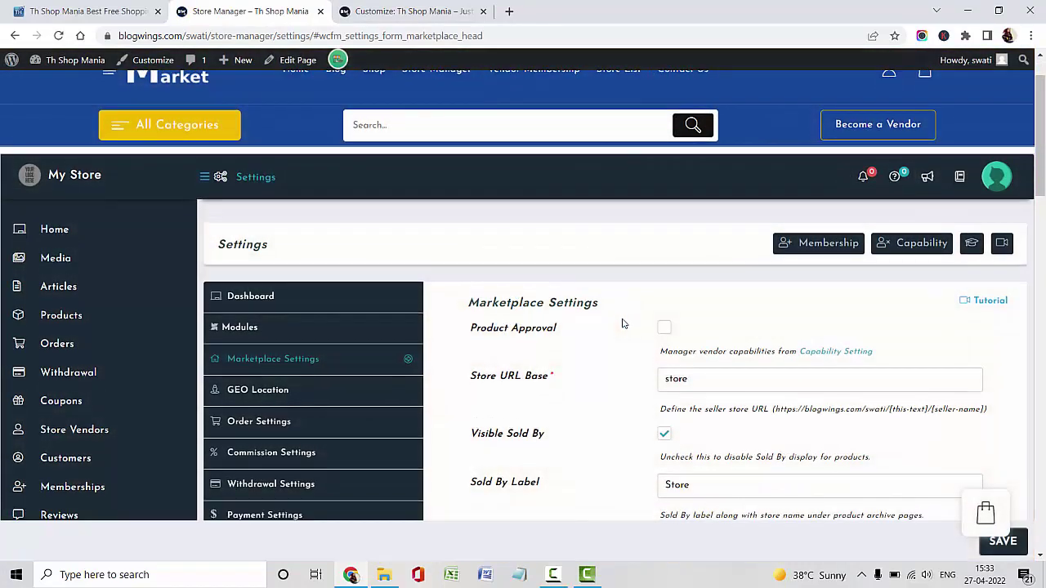
scroll(622, 322, "down", 4)
scroll(622, 324, "down", 5)
scroll(622, 324, "up", 10)
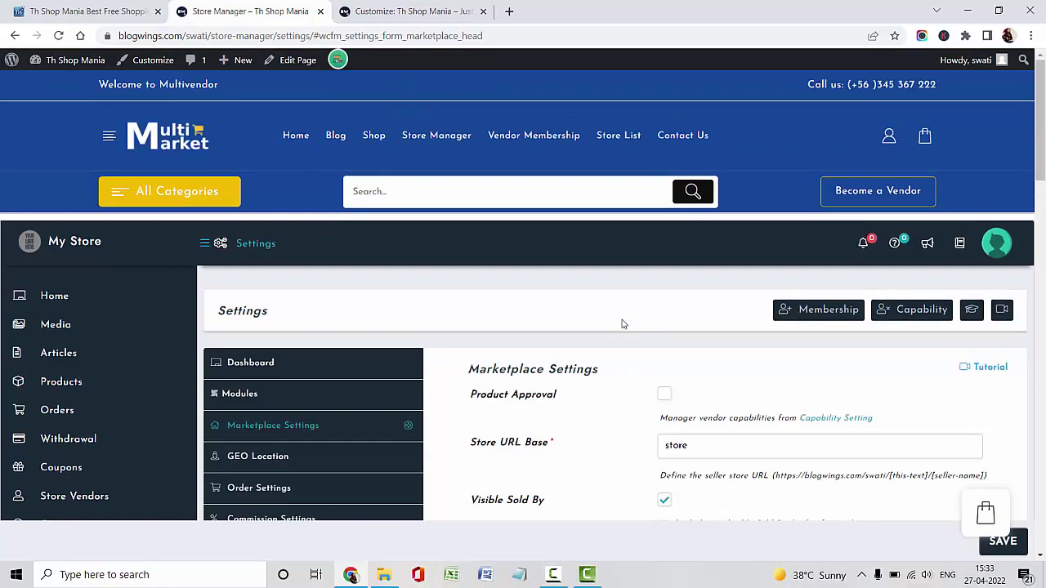
scroll(622, 325, "down", 4)
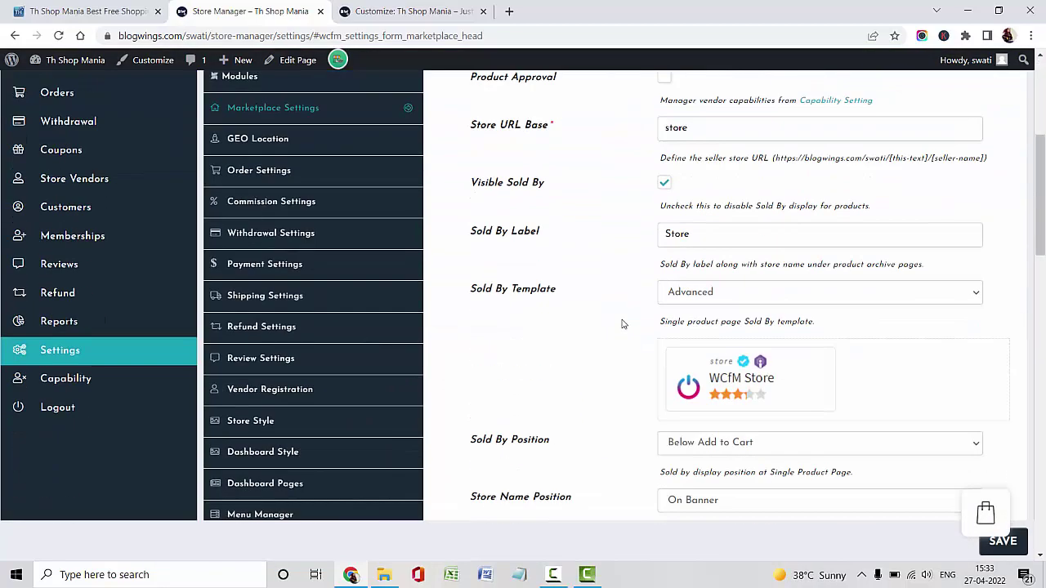
scroll(622, 324, "down", 4)
scroll(622, 325, "up", 10)
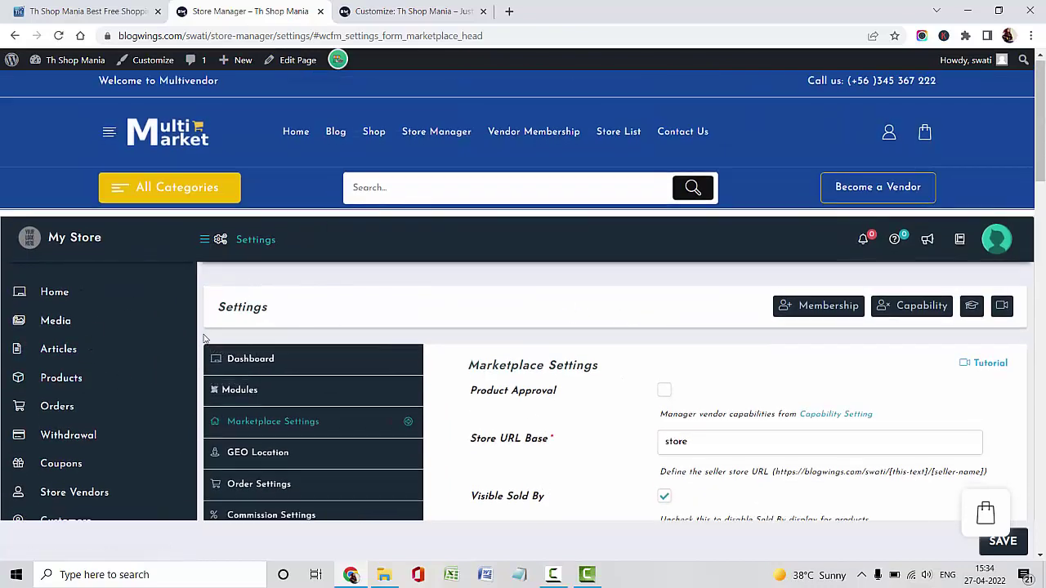
scroll(214, 341, "down", 2)
scroll(353, 315, "up", 2)
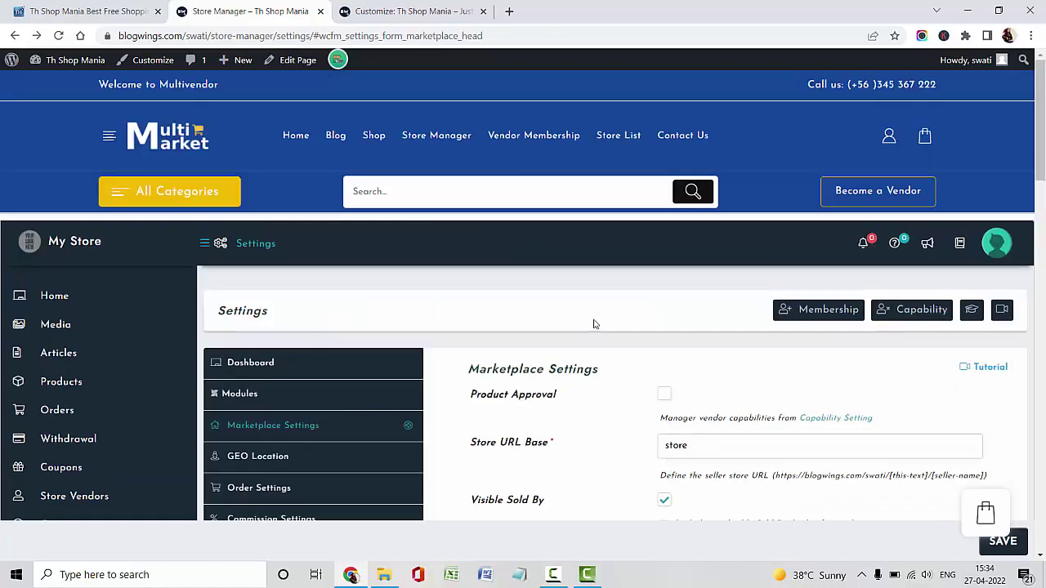
scroll(594, 325, "down", 2)
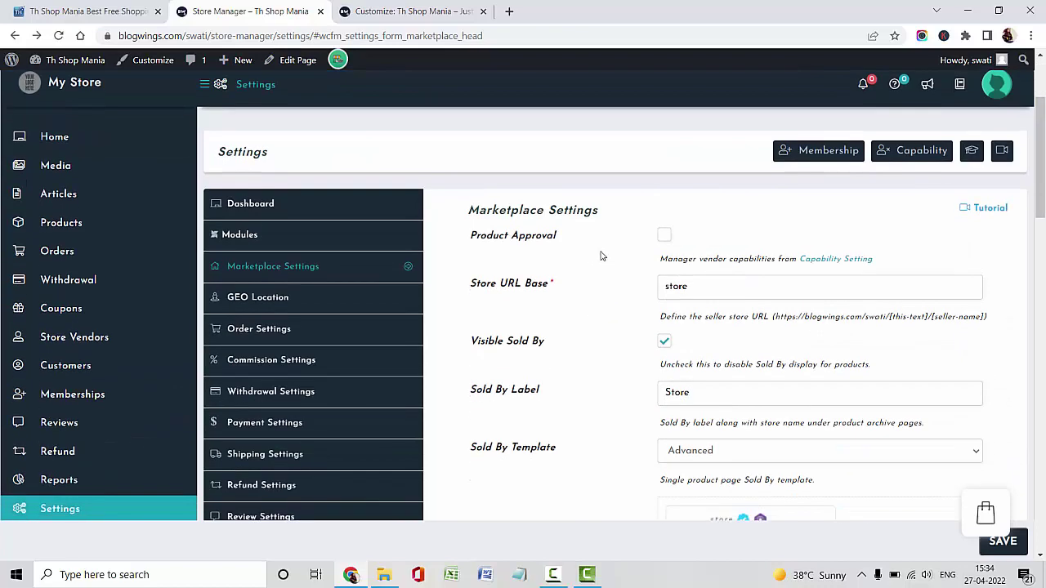
scroll(601, 286, "down", 2)
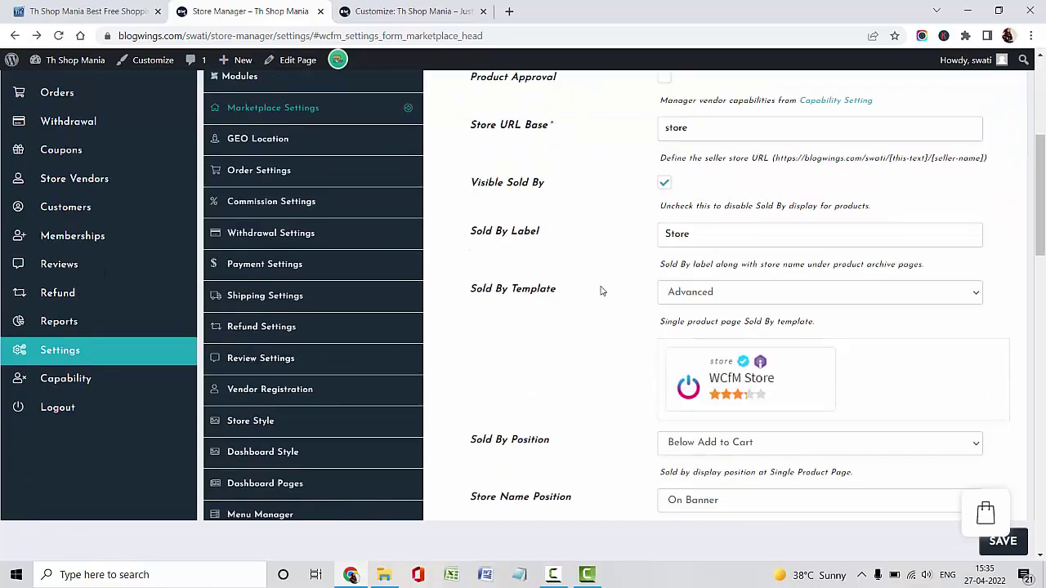
scroll(601, 291, "down", 10)
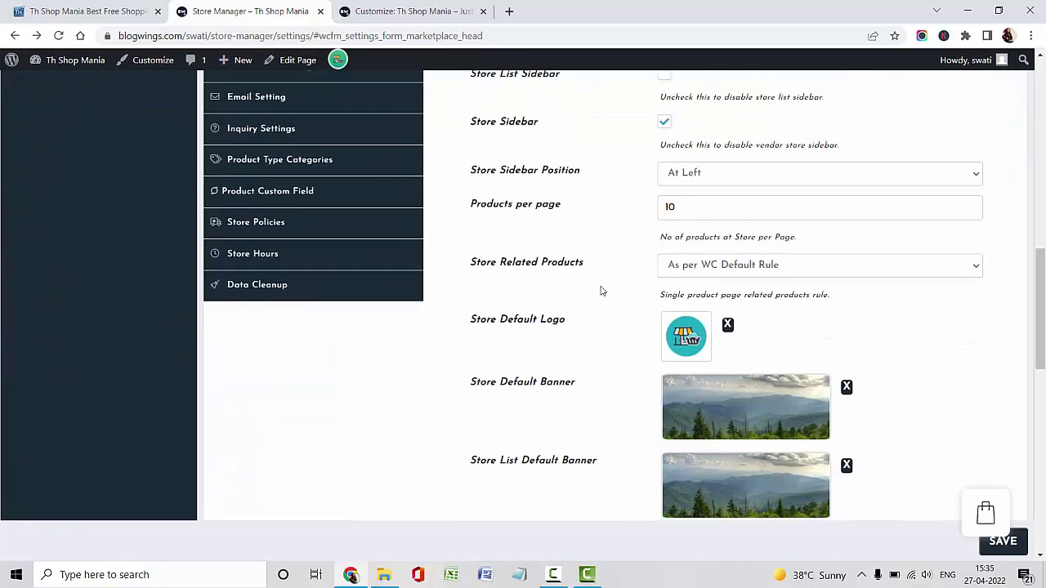
scroll(626, 313, "up", 10)
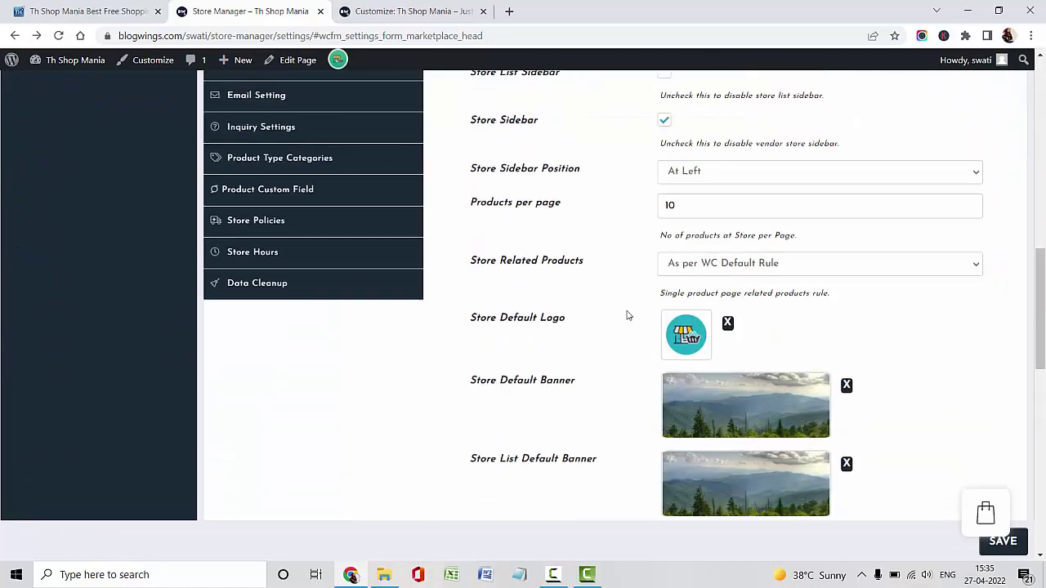
scroll(627, 315, "up", 4)
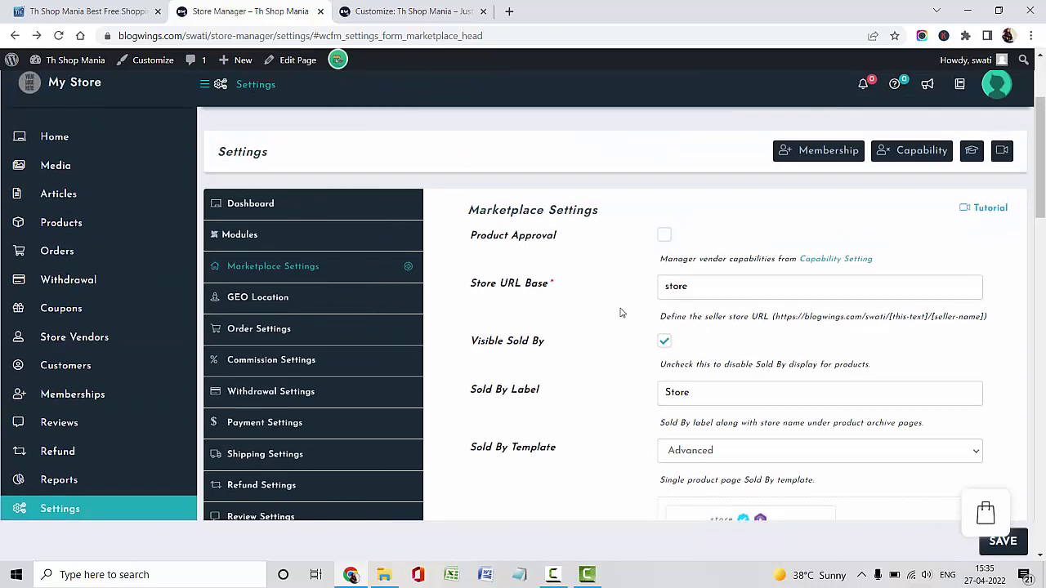
scroll(620, 313, "up", 2)
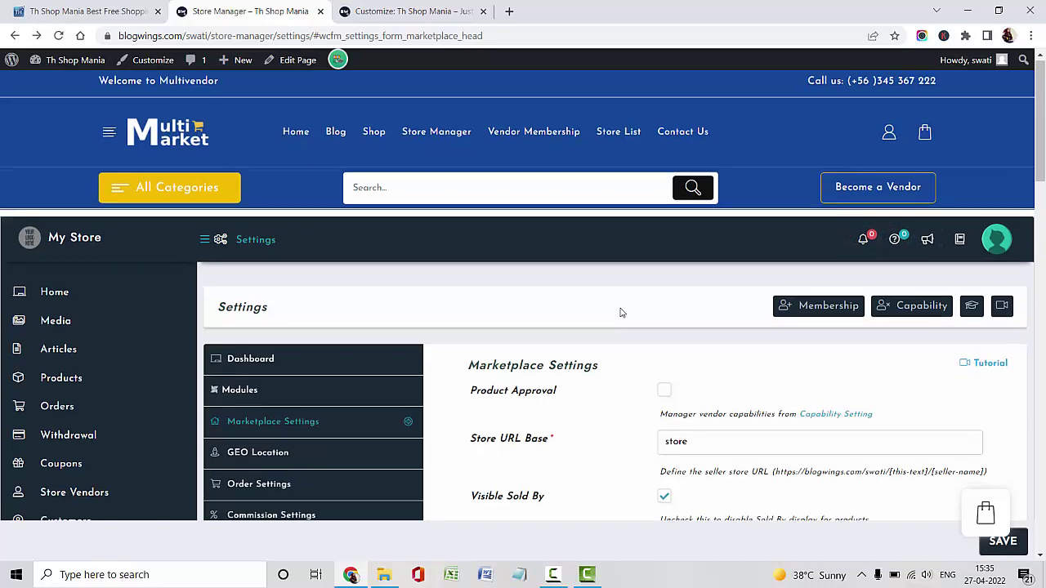
scroll(620, 313, "down", 4)
scroll(621, 313, "down", 2)
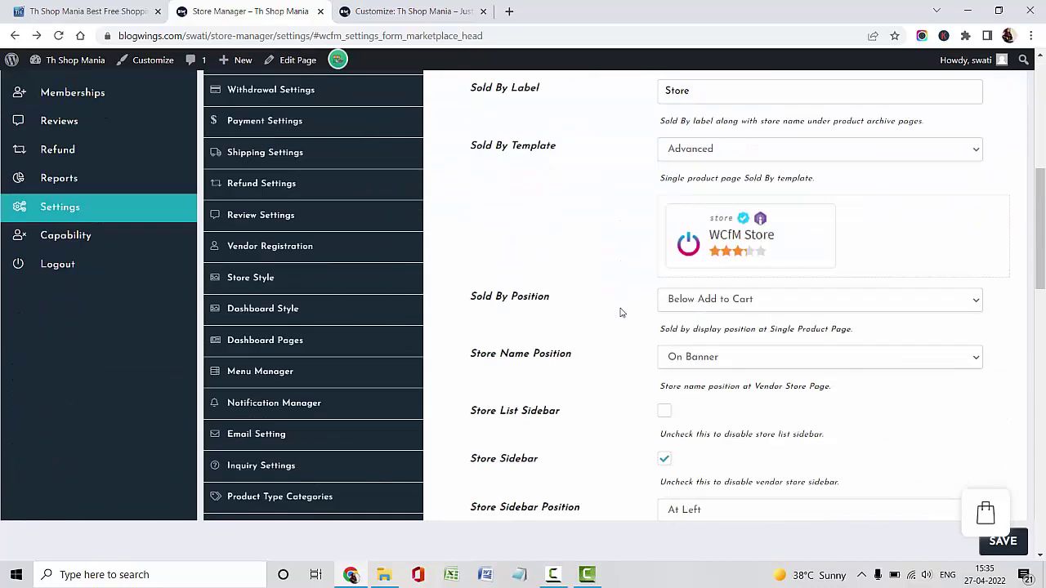
scroll(620, 313, "up", 4)
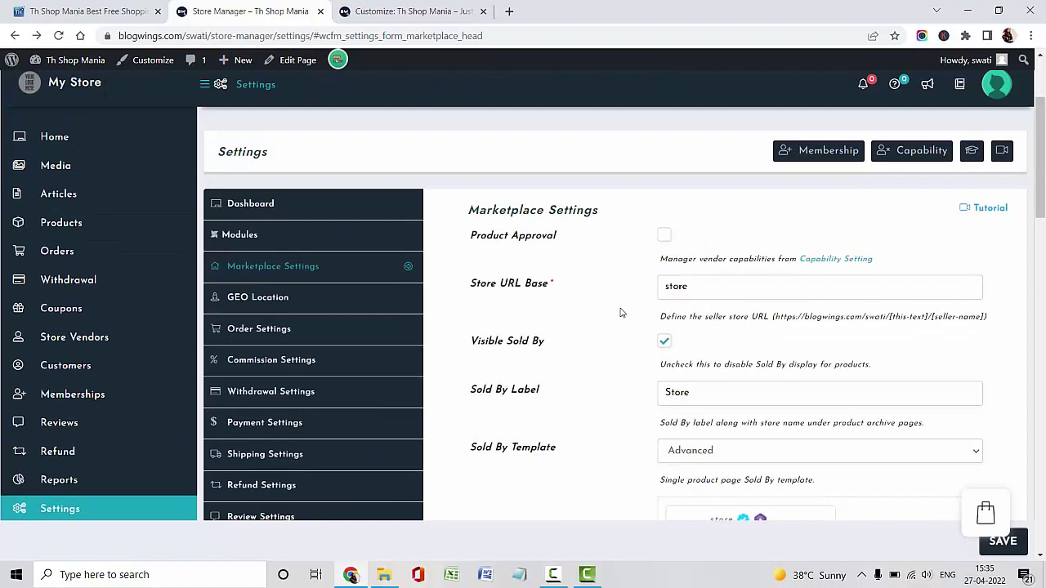
Step: Open the Store Vendors listing and start adding a new store vendor
left_click(186, 338)
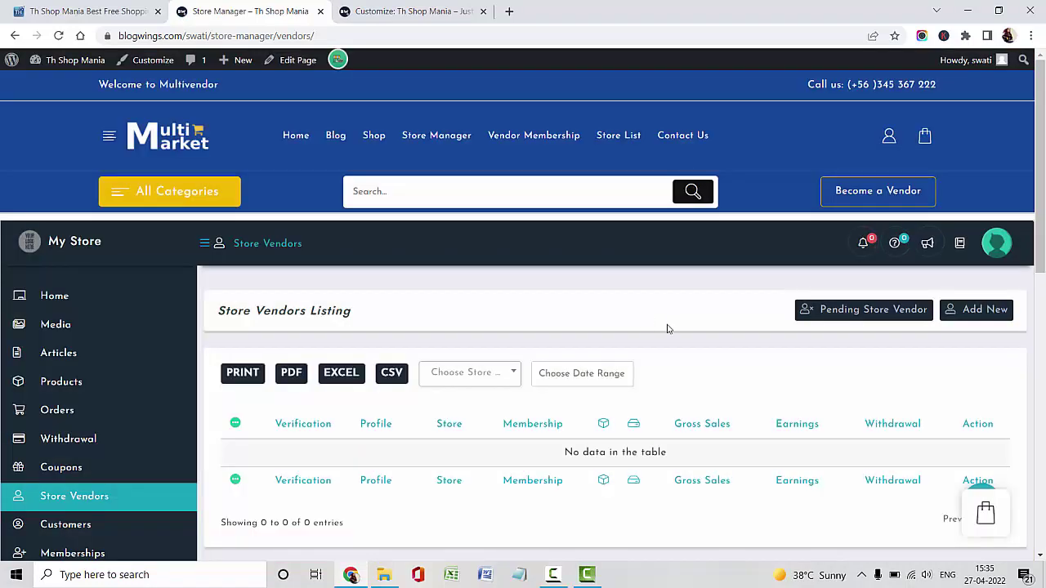
scroll(665, 327, "down", 2)
left_click(975, 153)
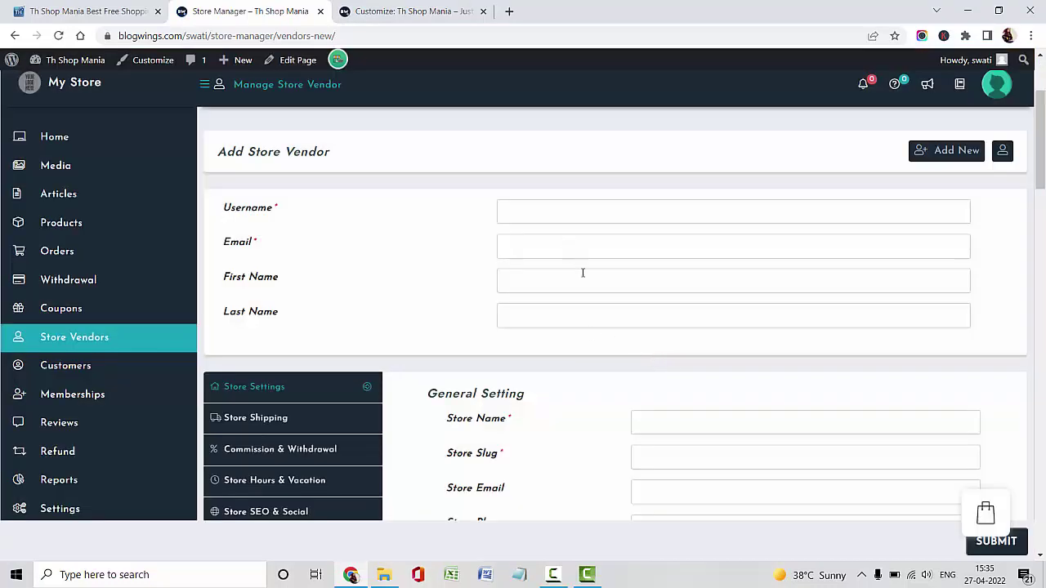
Step: Fill in the vendor's general settings with Store Name "Multi Vendor", Store Slug "multi-vendor", the store e-mail and the store phone number
scroll(583, 273, "down", 2)
left_click(711, 265)
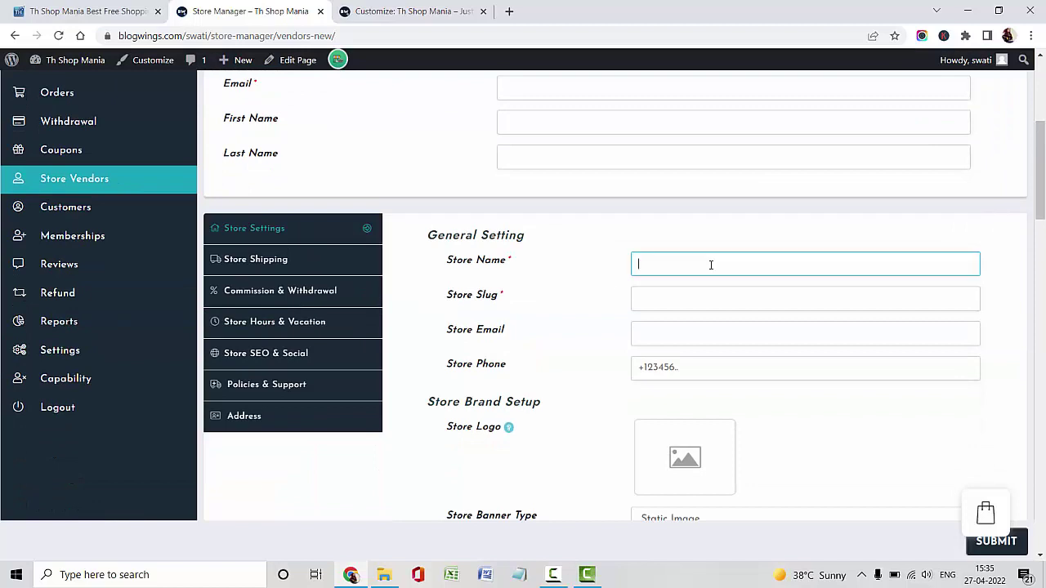
type("Multi Vendor")
left_click(706, 299)
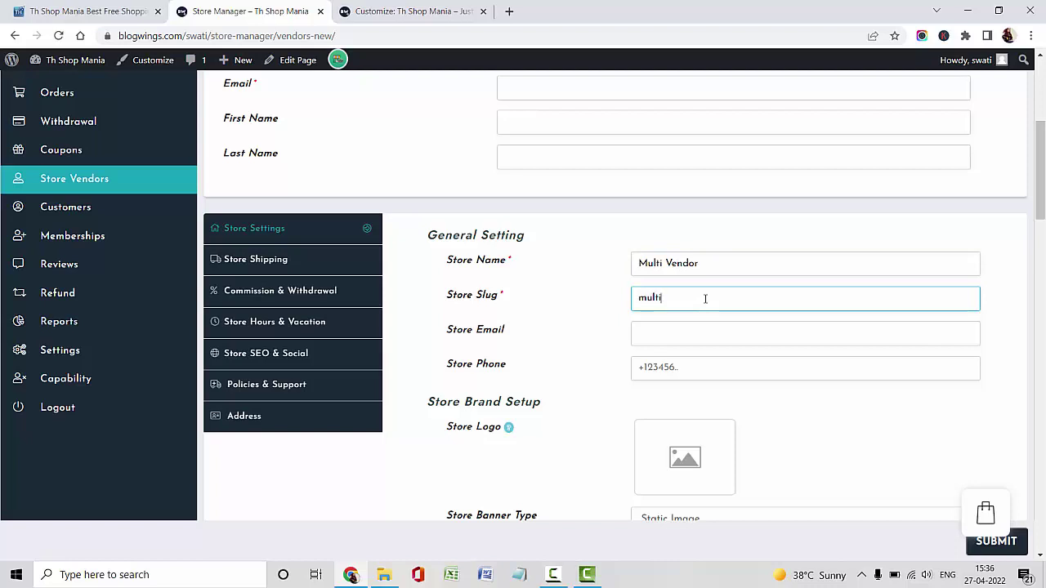
type("multi-vendor")
left_click(690, 335)
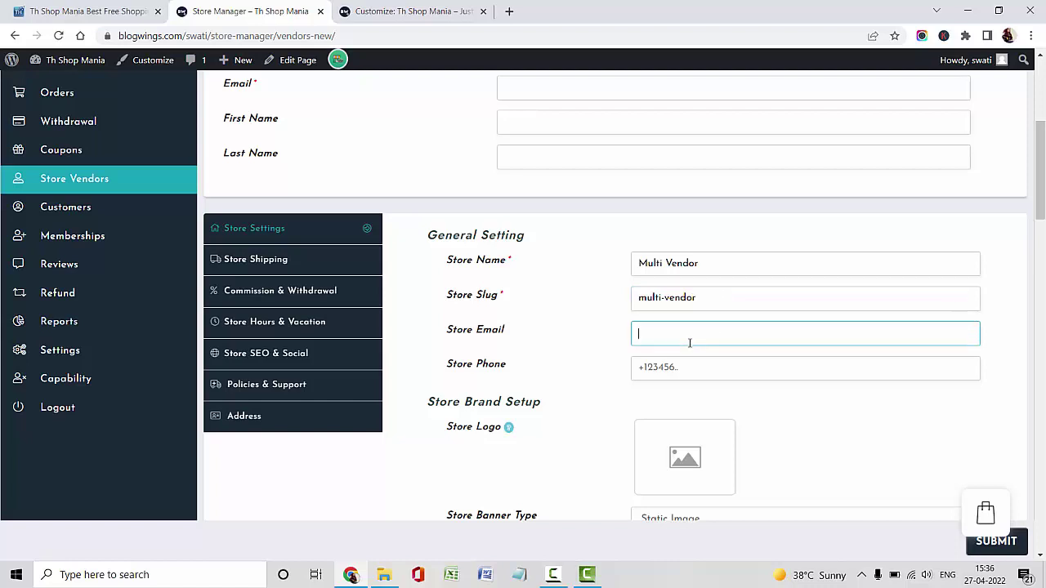
type("example@gmail.com")
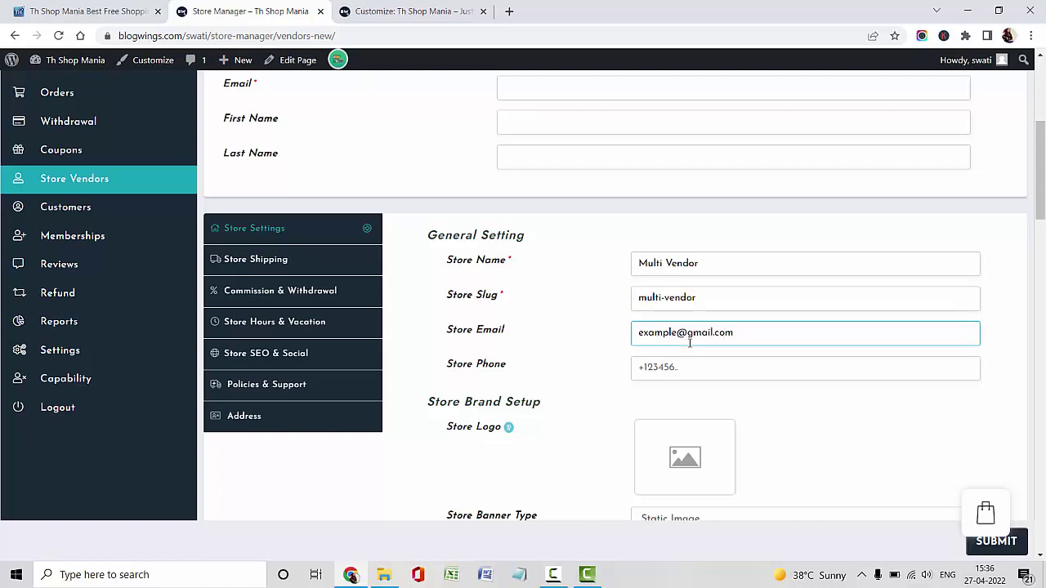
scroll(690, 344, "down", 2)
left_click(682, 208)
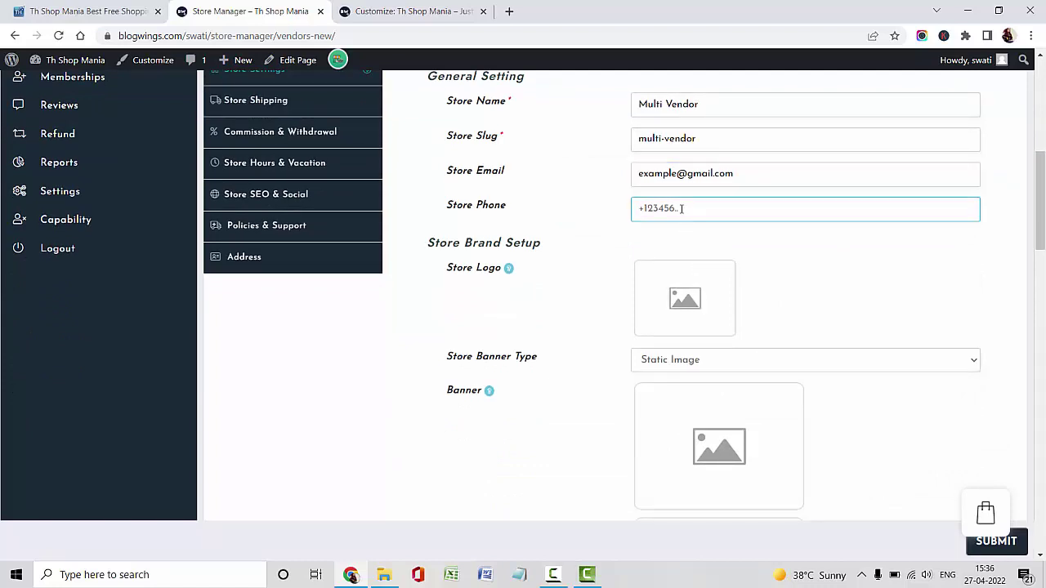
type("8952147")
Step: Set the Store Logo to the orange M image loader-1-3.png from the Media Library
scroll(702, 206, "down", 2)
left_click(715, 140)
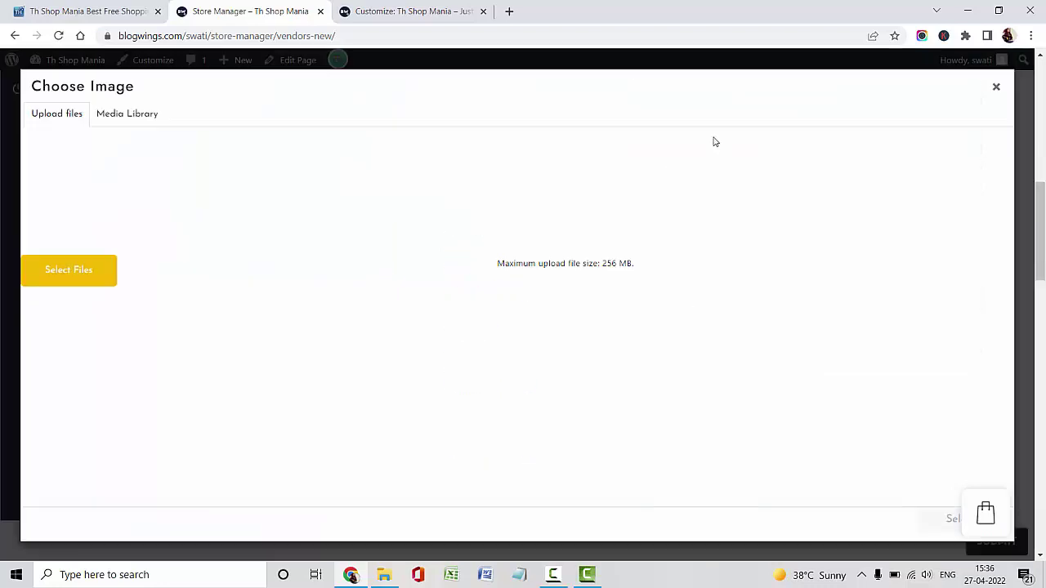
left_click(119, 116)
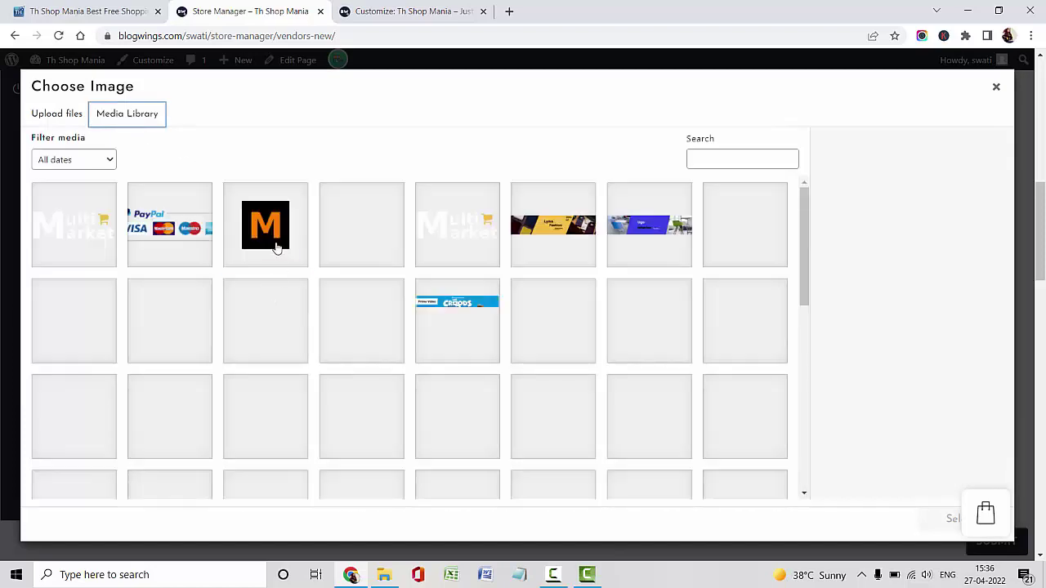
left_click(276, 248)
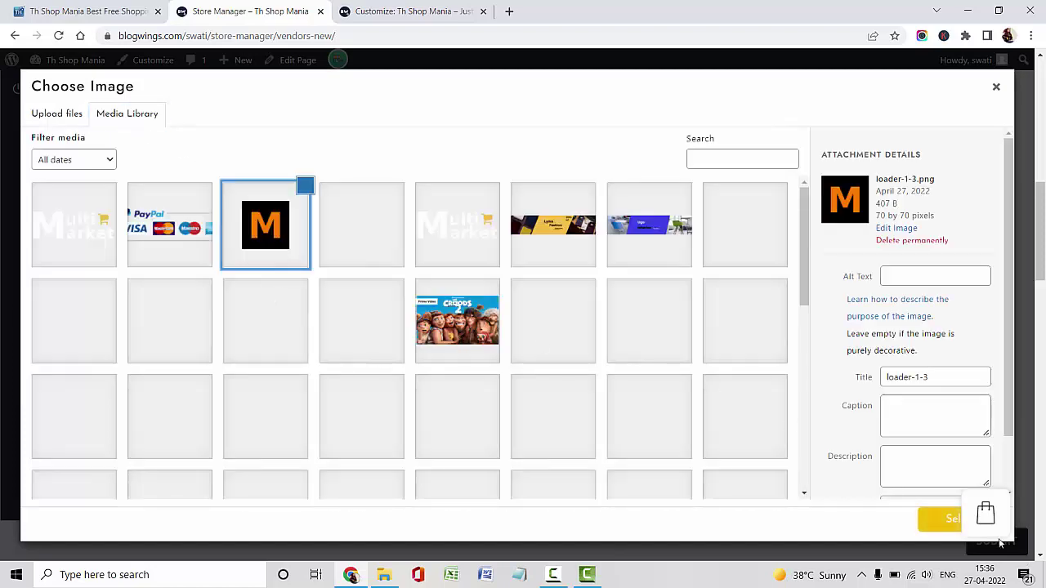
left_click(948, 522)
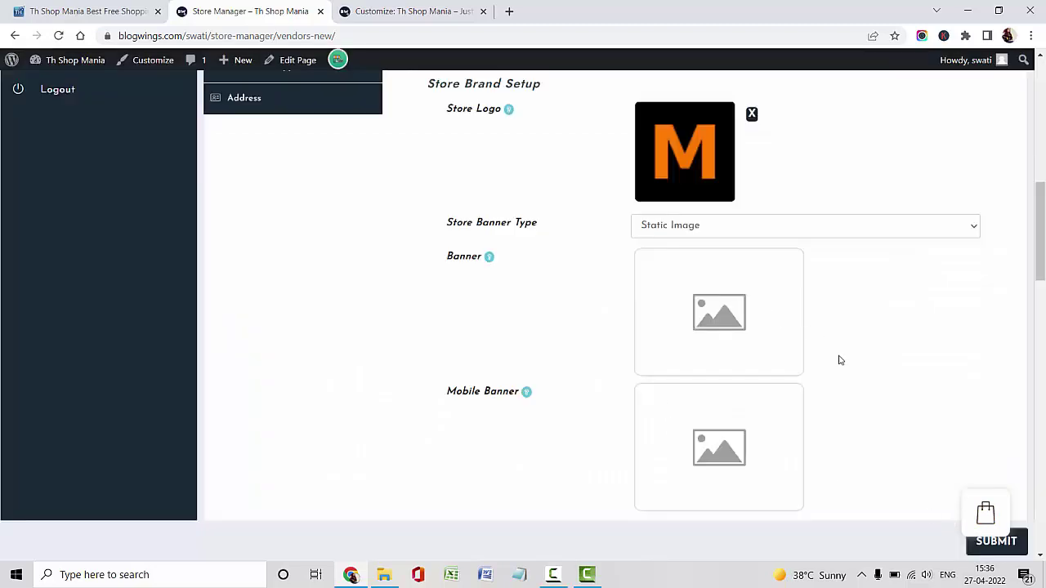
Step: Review the vendor form's banner, Shop Description, Store Address and Visibility Setup fields, along with the account fields above them
scroll(839, 360, "down", 6)
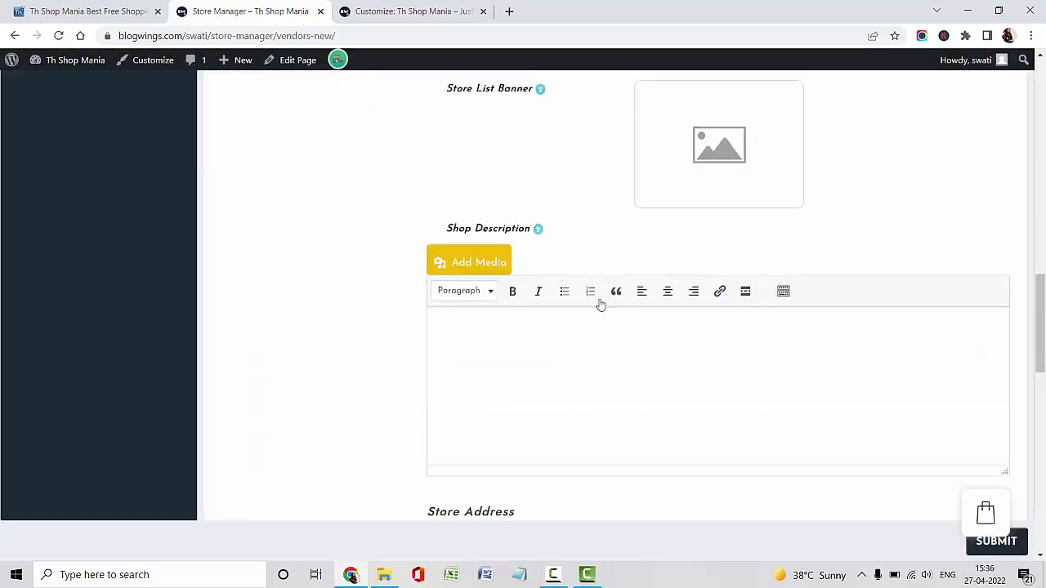
scroll(683, 375, "down", 2)
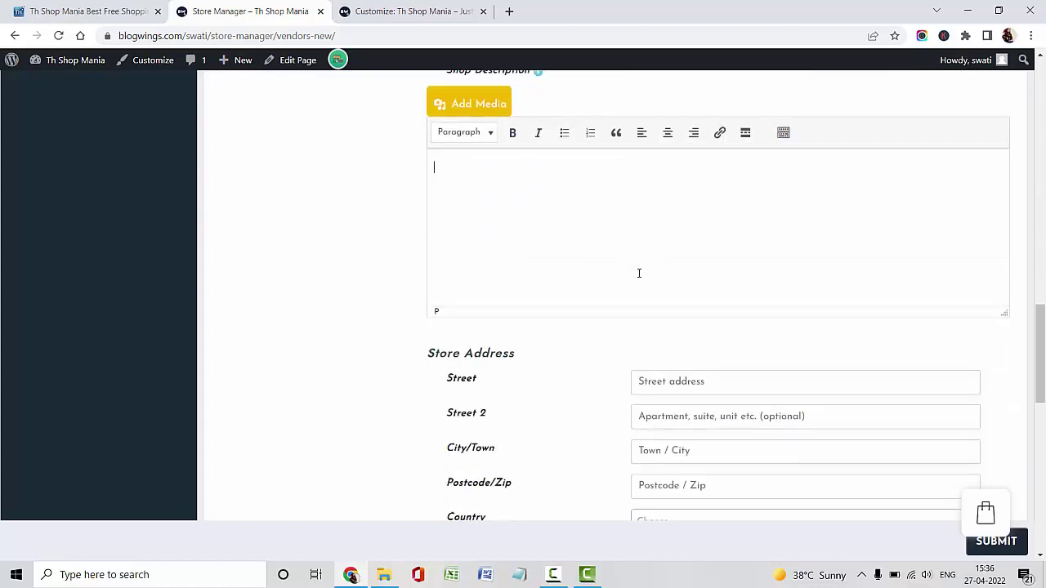
scroll(639, 273, "down", 2)
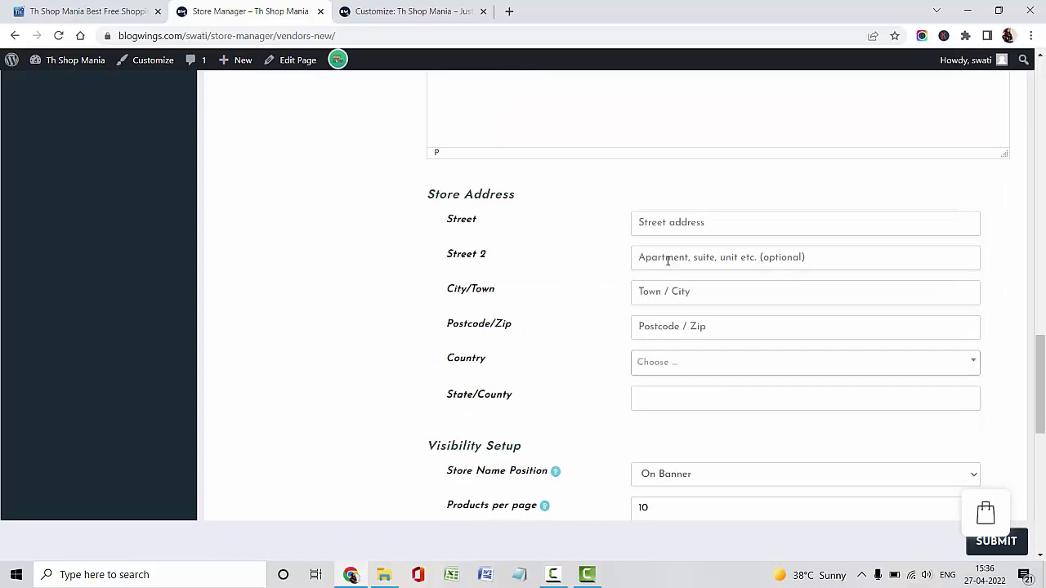
scroll(647, 335, "down", 5)
scroll(654, 310, "up", 12)
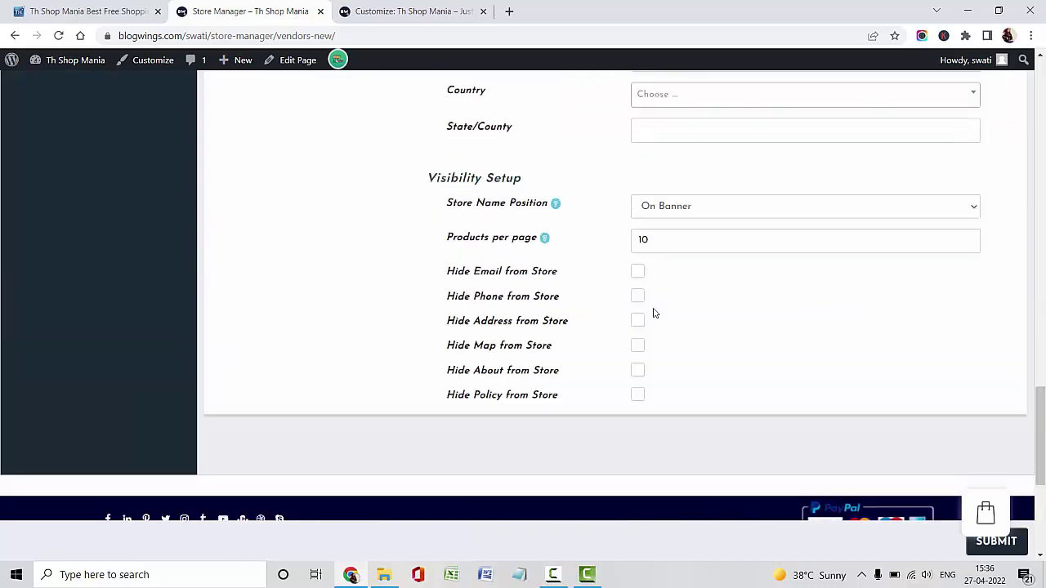
scroll(654, 313, "up", 10)
scroll(653, 313, "down", 2)
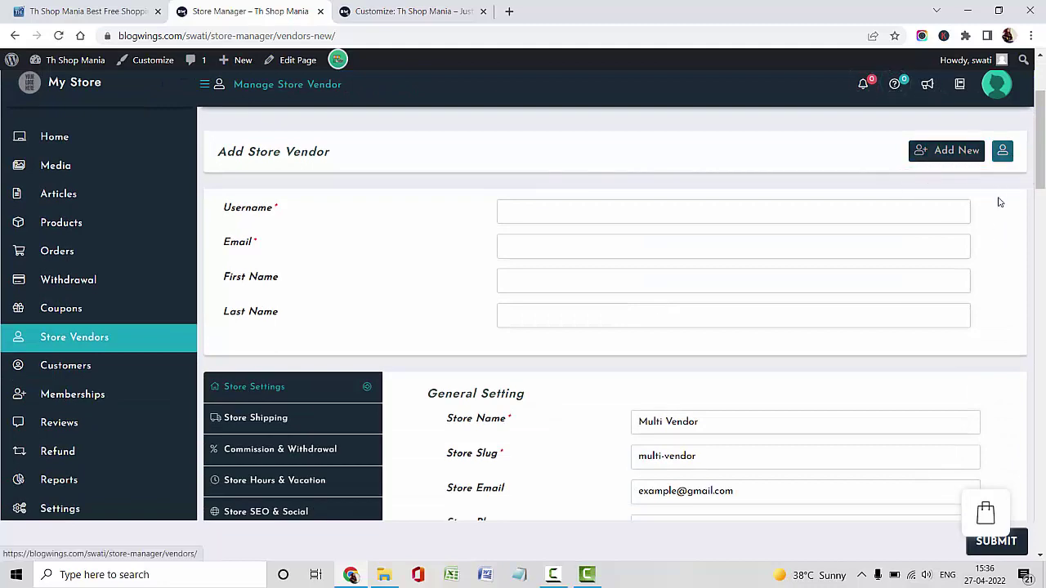
scroll(1000, 201, "down", 6)
scroll(999, 201, "down", 12)
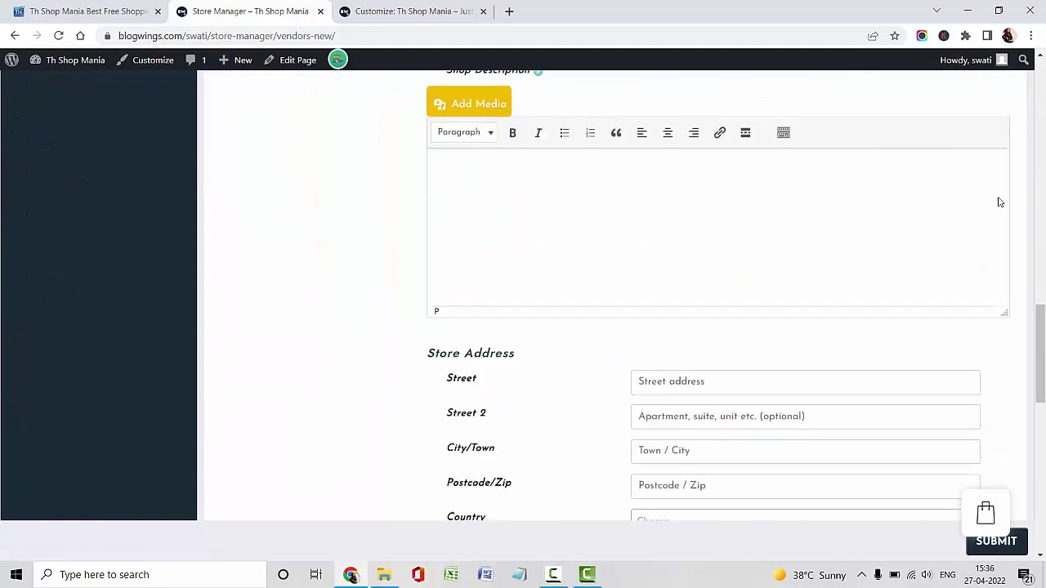
scroll(999, 200, "down", 5)
scroll(999, 200, "up", 17)
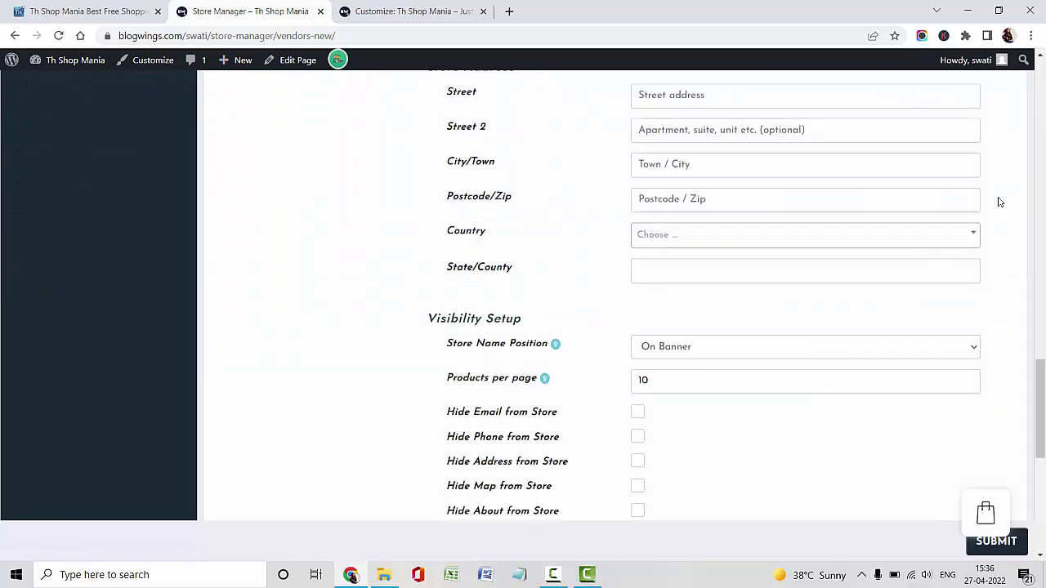
scroll(999, 201, "up", 4)
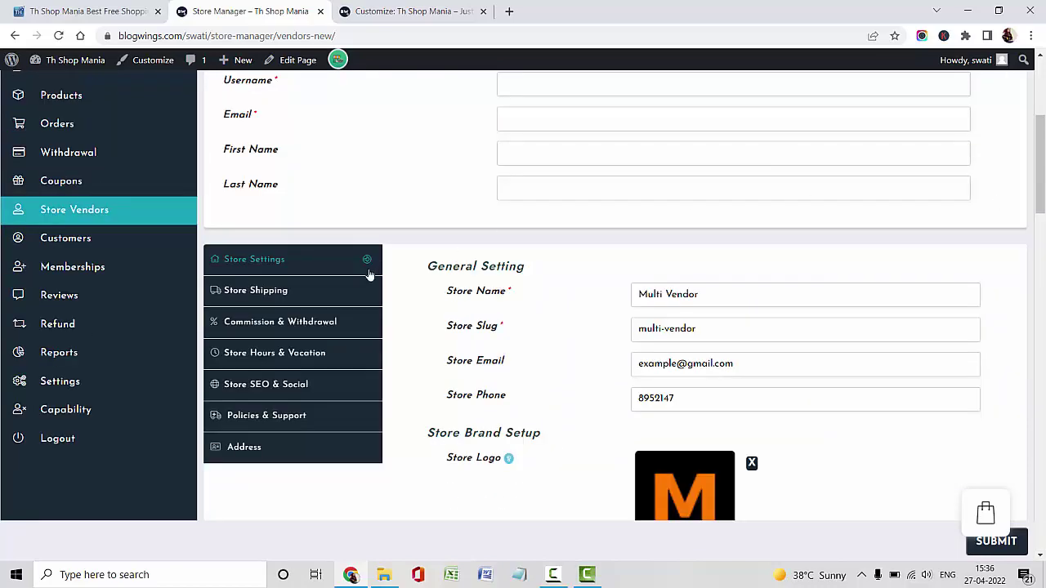
Step: Enable shipping for the vendor's store, set the Processing Time to 1-2 business days and check the Shipping Type choices
left_click(256, 291)
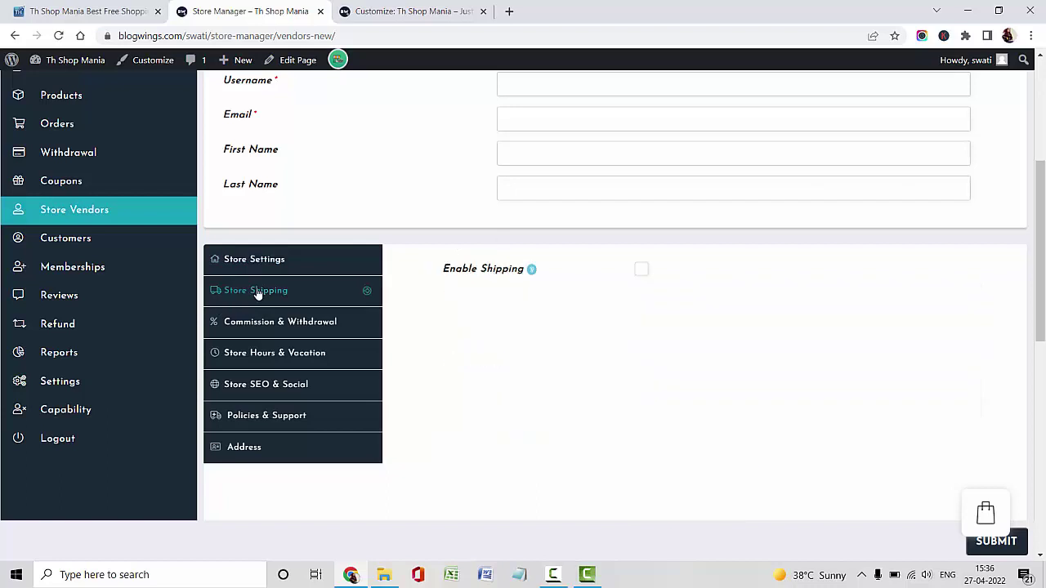
left_click(641, 272)
left_click(673, 299)
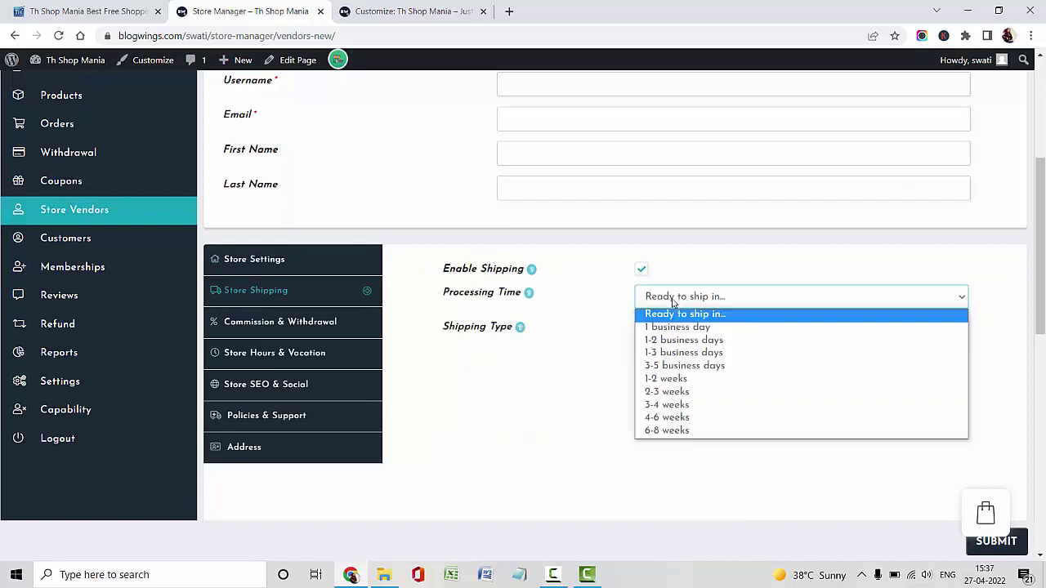
left_click(683, 340)
left_click(685, 332)
left_click(691, 335)
Step: Set the vendor's Commission Mode to Percent in the commission setup and review the resulting commission and tax options
left_click(299, 330)
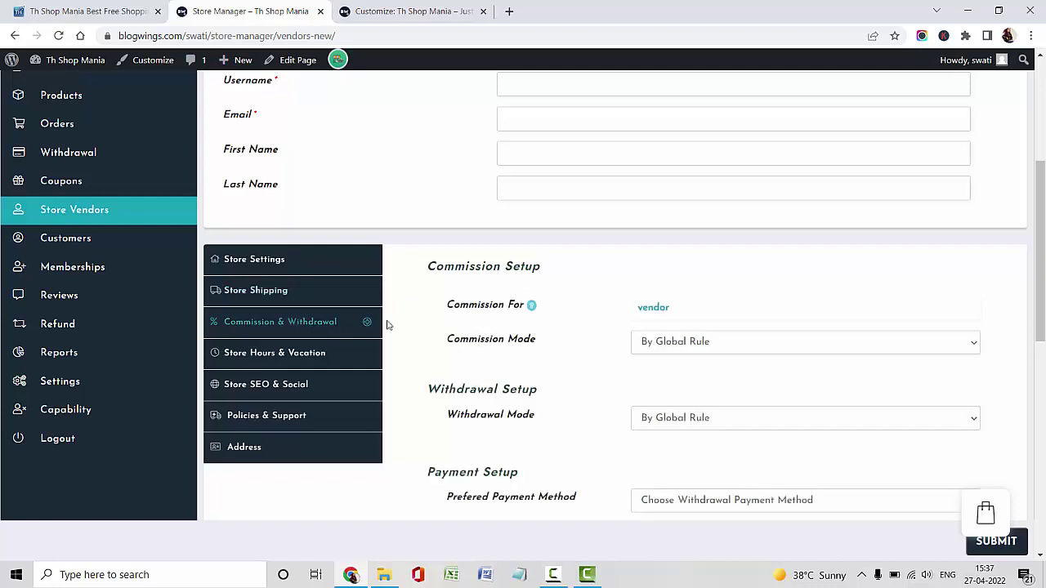
left_click(703, 343)
left_click(699, 372)
scroll(697, 373, "down", 2)
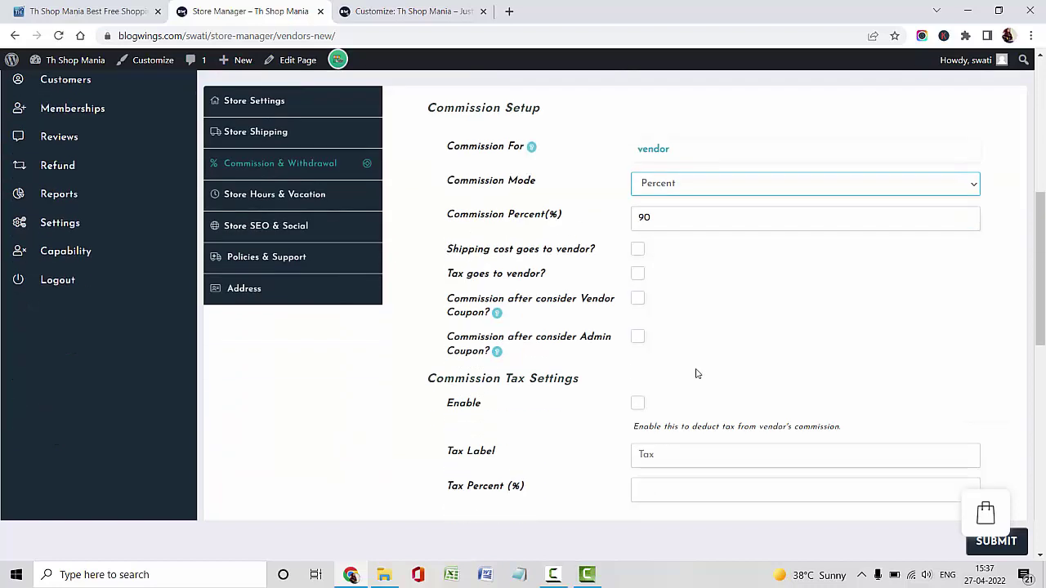
Step: Review the vendor's Store Hours & Vacation settings and the billing and shipping Address fields
left_click(309, 204)
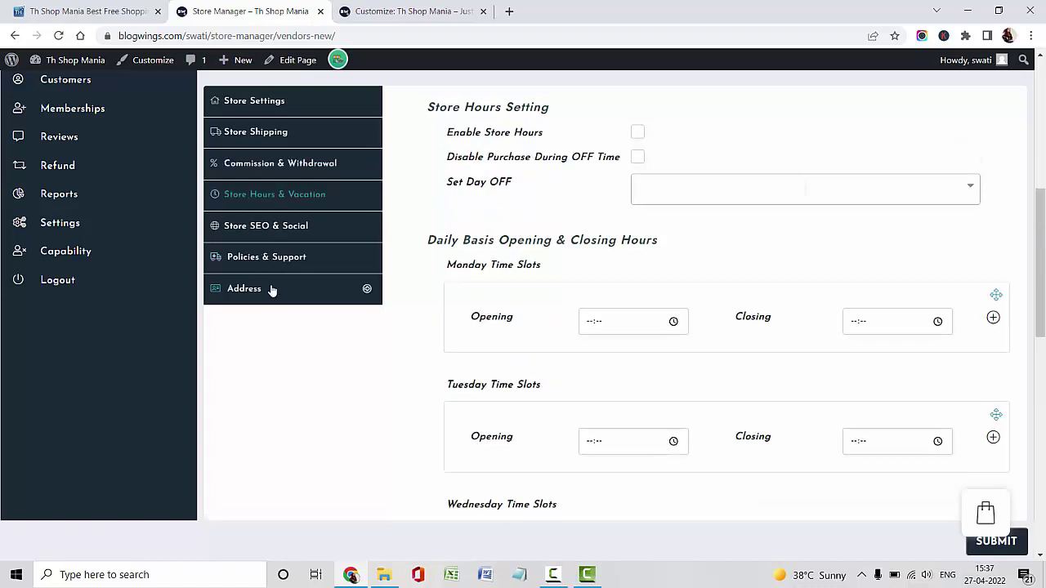
left_click(272, 291)
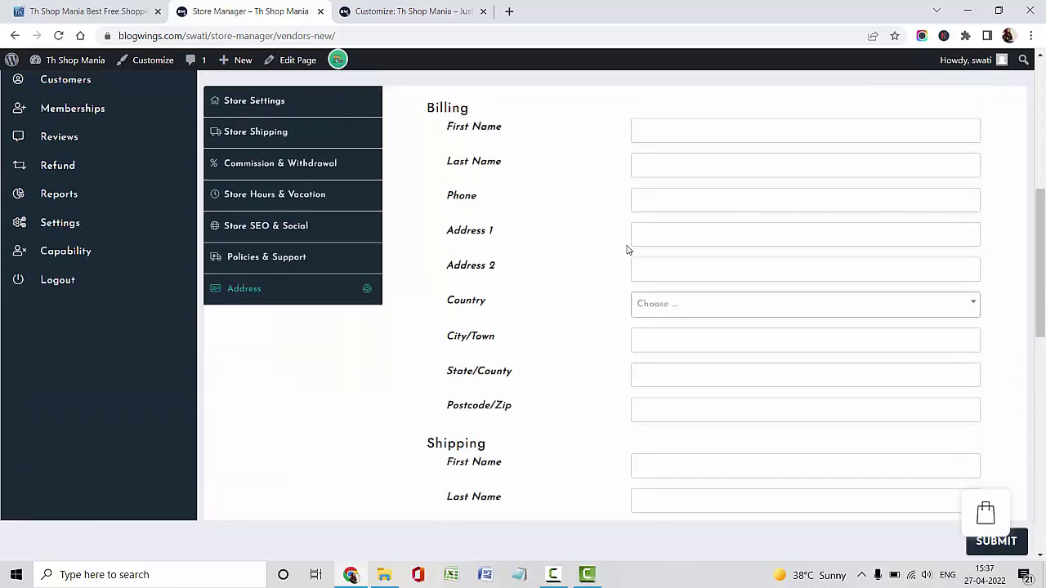
Step: Open the WordPress admin dashboard of the Th Shop Mania site in a new browser tab
scroll(628, 249, "up", 6)
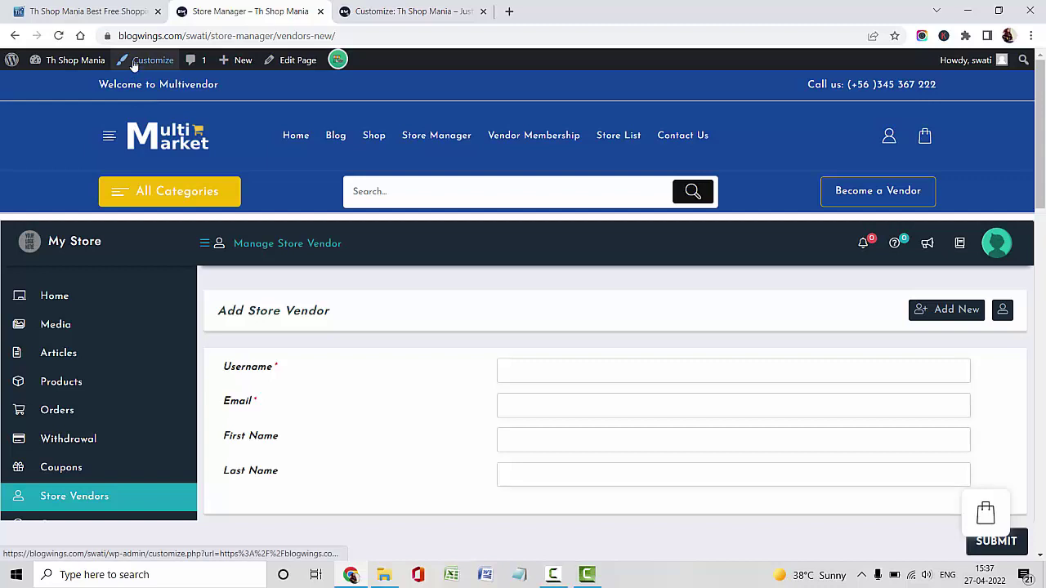
left_click(72, 83)
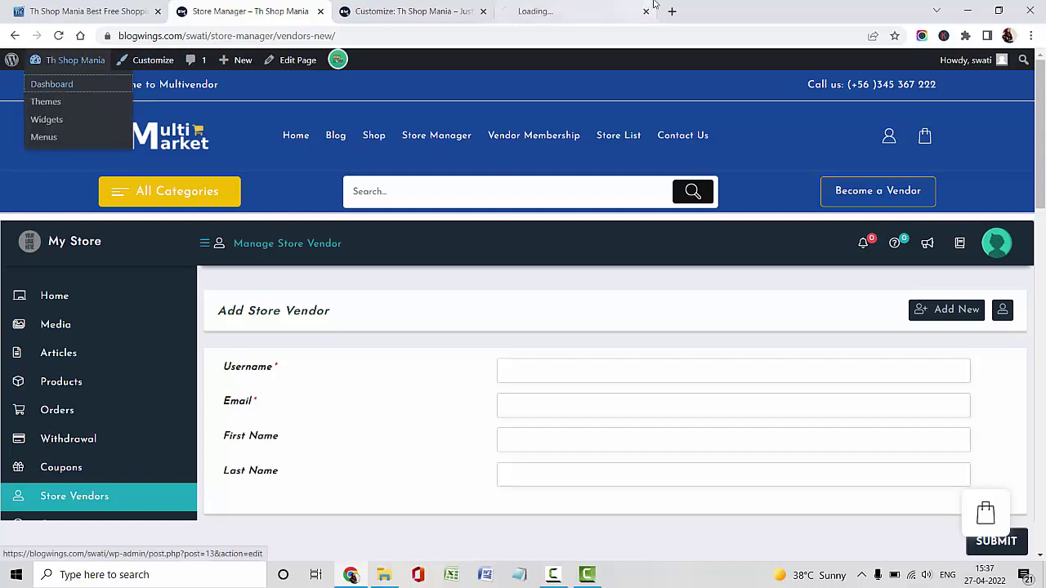